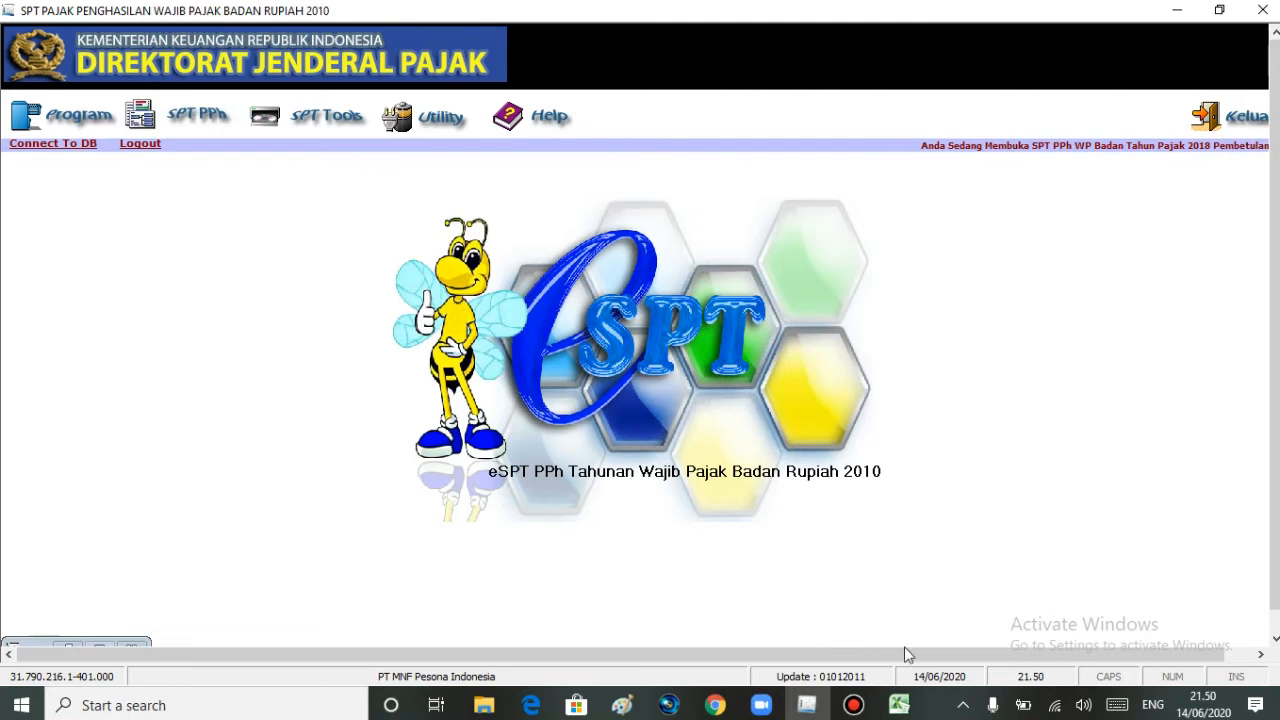
# - Switch to Excel and examine the asset list in the Penyusutan PT MNF Pesona Indonesia workbook
pyautogui.click(899, 706)
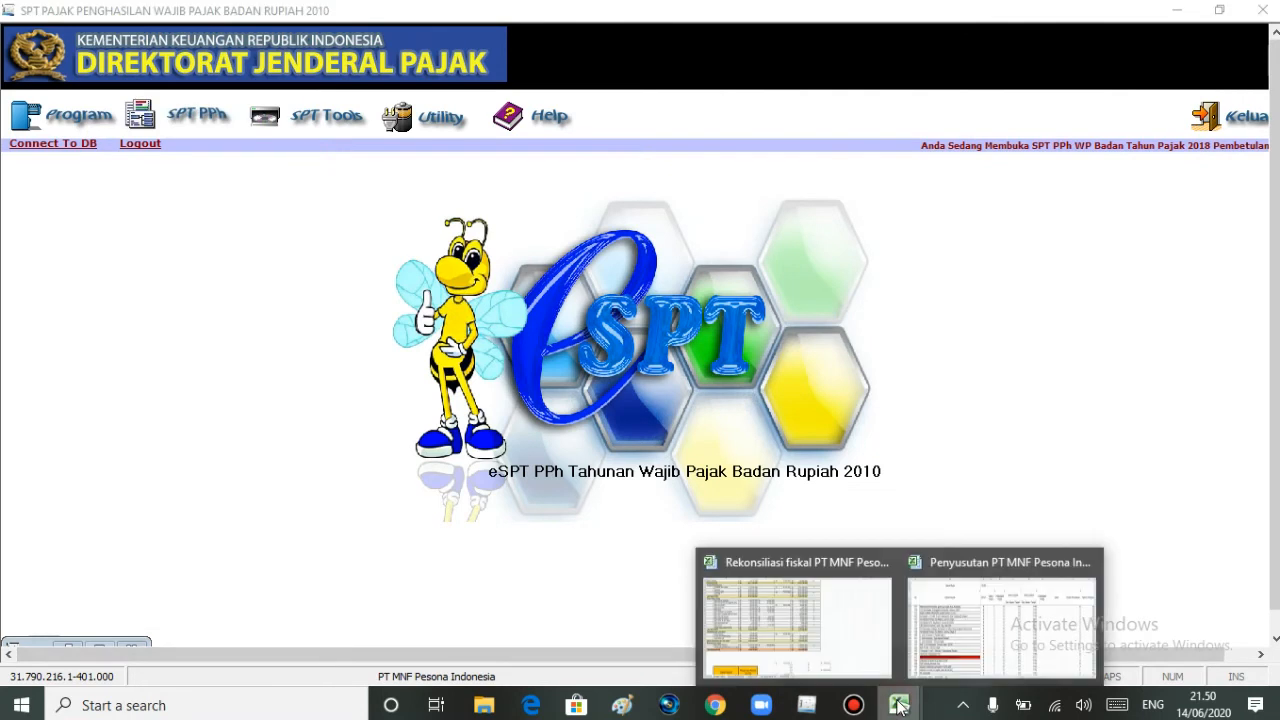
pyautogui.click(955, 612)
pyautogui.moveTo(1274, 490); pyautogui.dragTo(1274, 473)
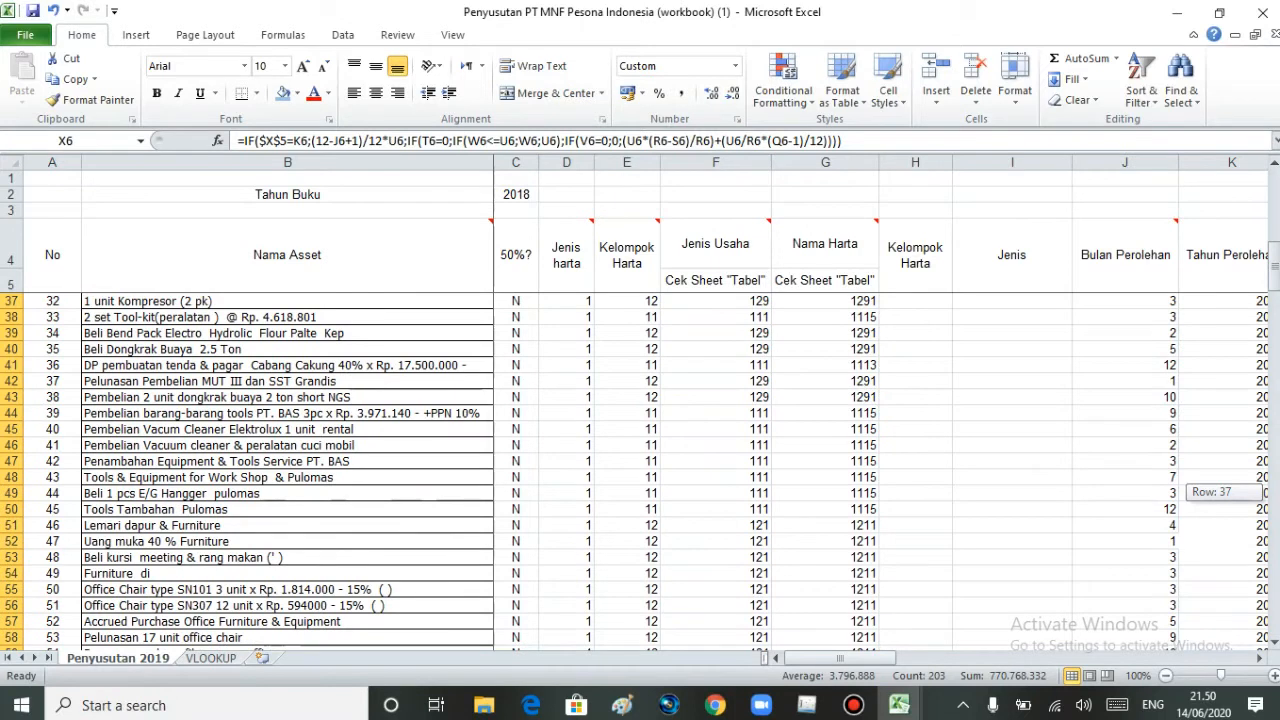
pyautogui.moveTo(1274, 473); pyautogui.dragTo(1274, 470)
pyautogui.moveTo(1274, 200); pyautogui.dragTo(1274, 327)
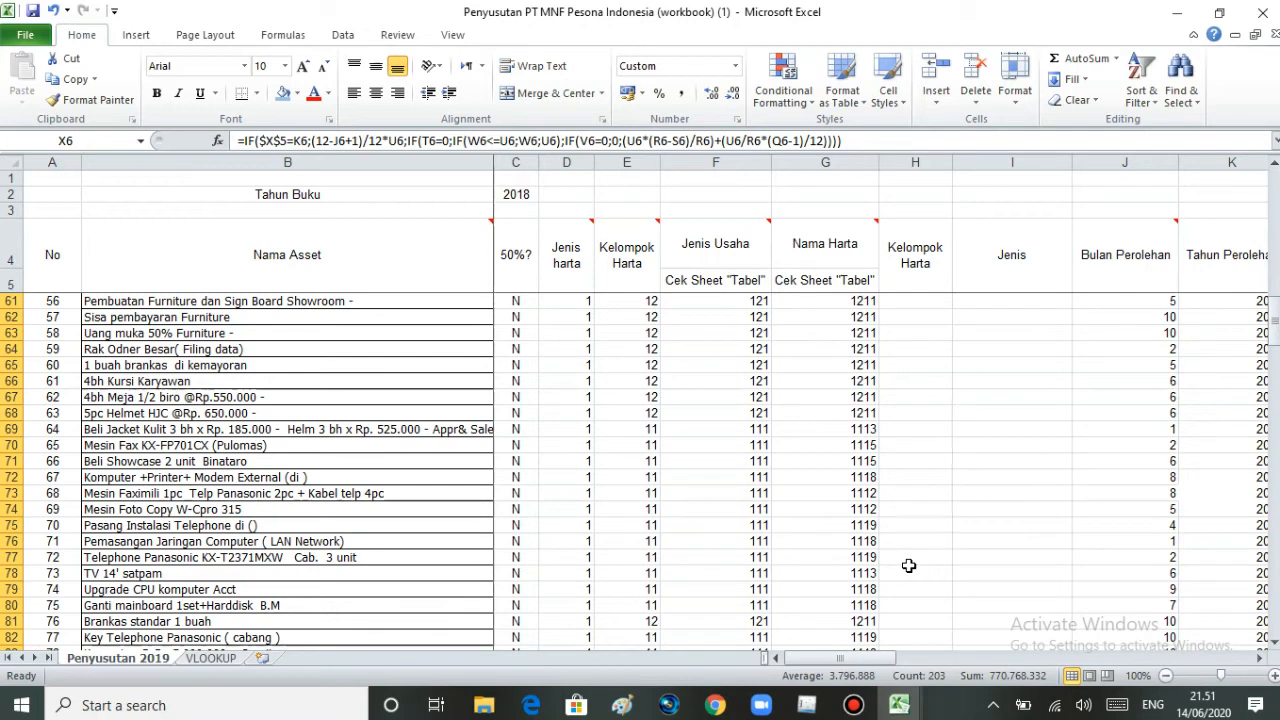
pyautogui.moveTo(816, 705)
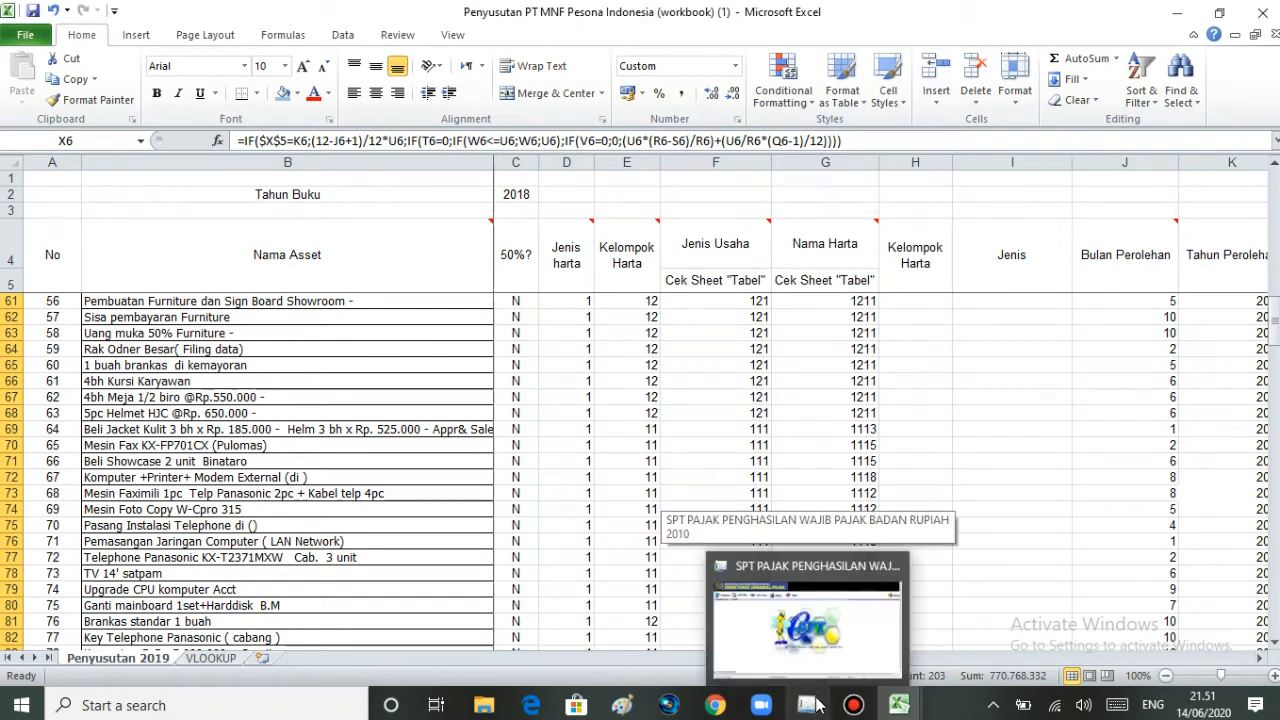
pyautogui.click(816, 705)
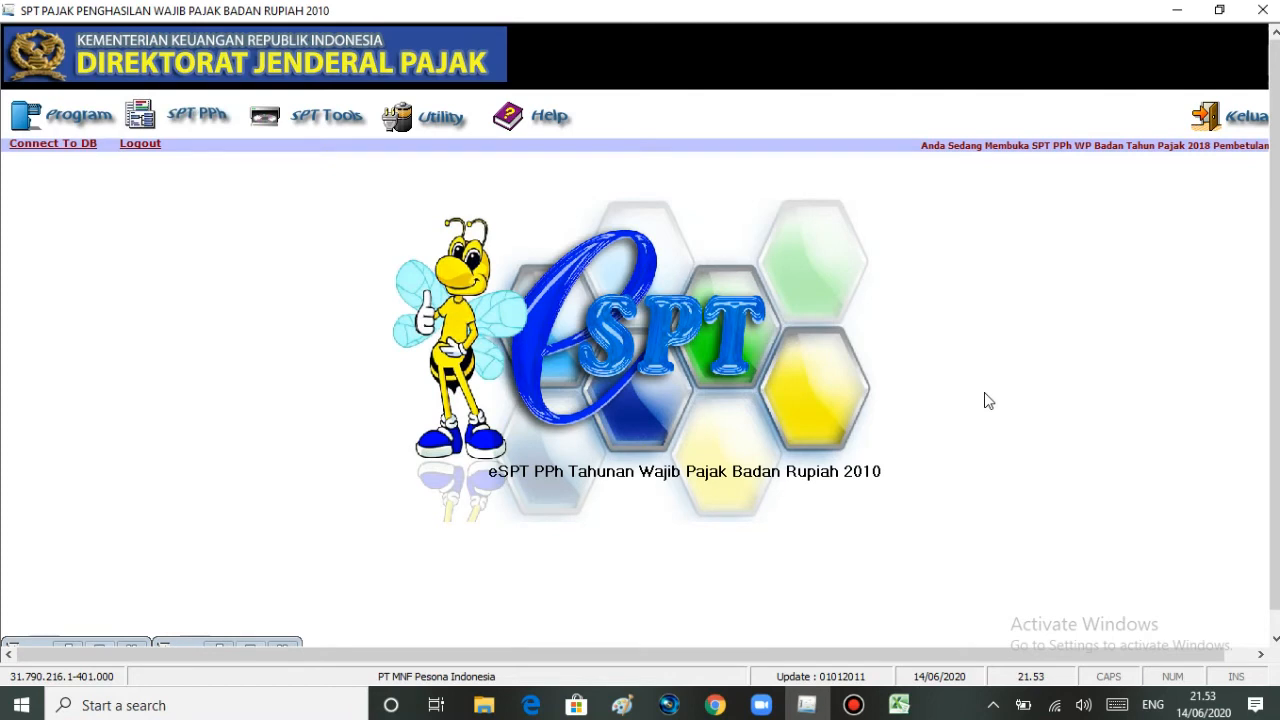
pyautogui.moveTo(899, 705)
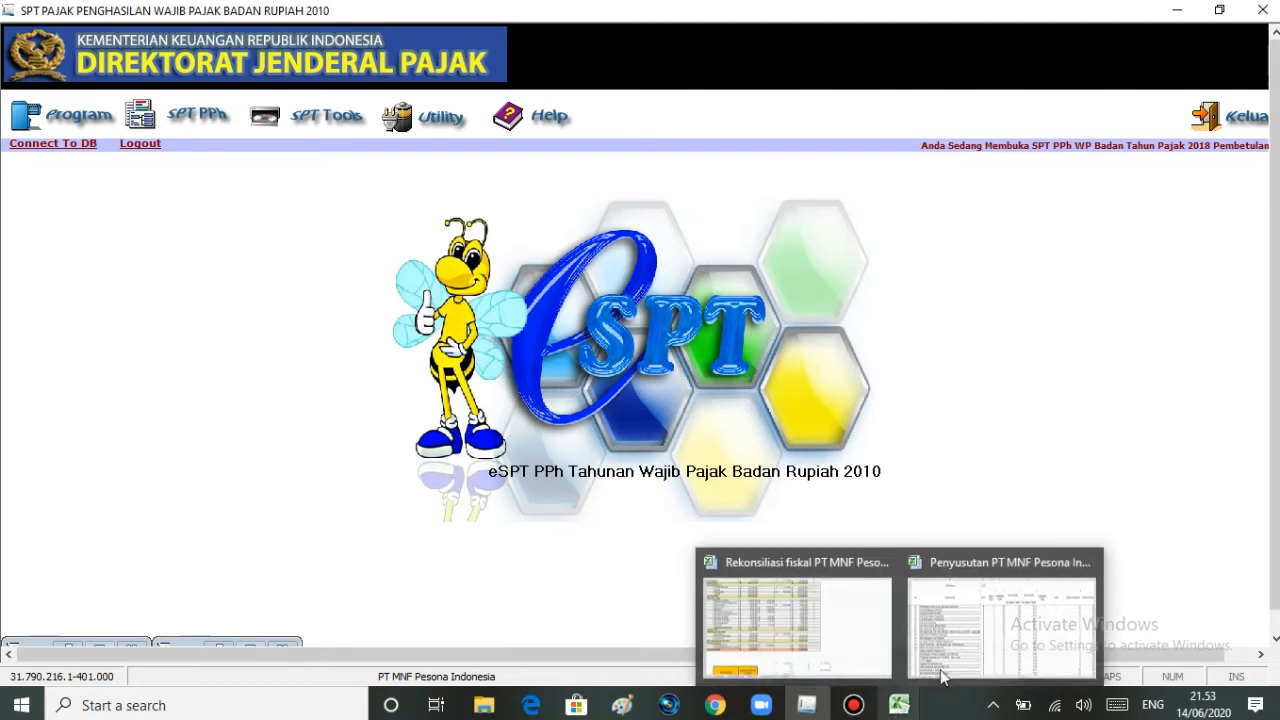
pyautogui.click(970, 648)
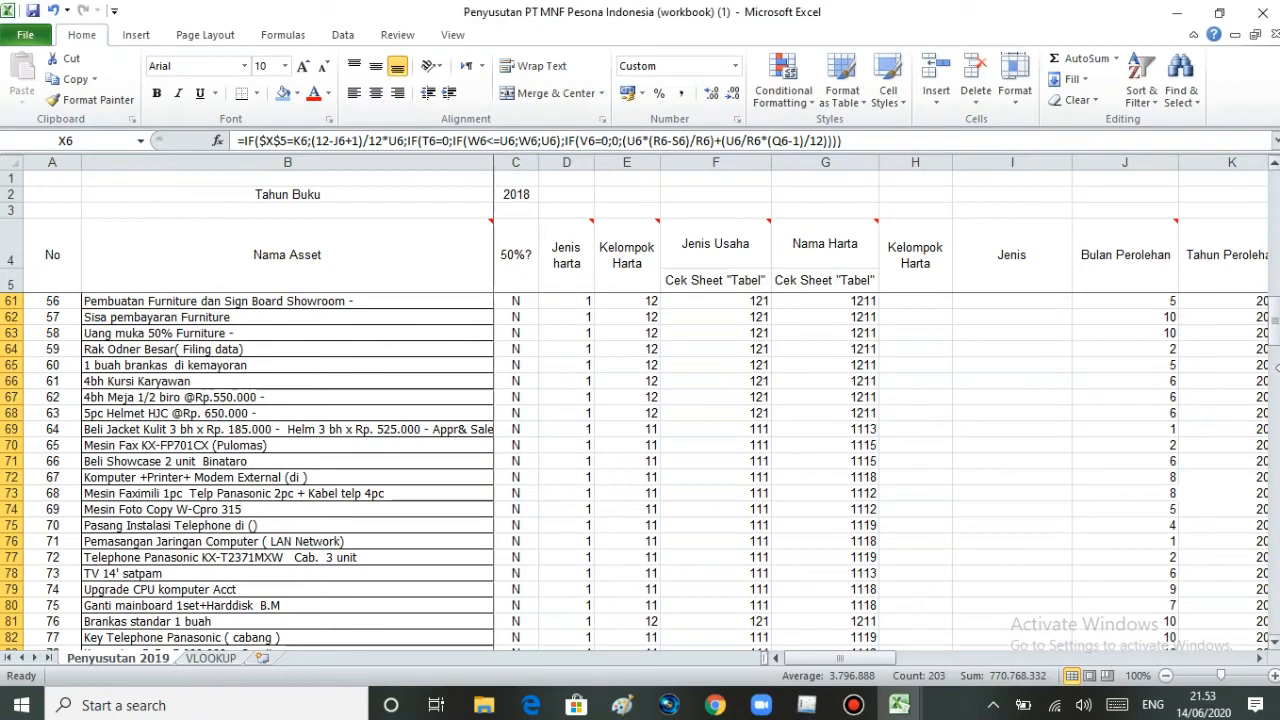
pyautogui.moveTo(1278, 343); pyautogui.dragTo(1267, 450)
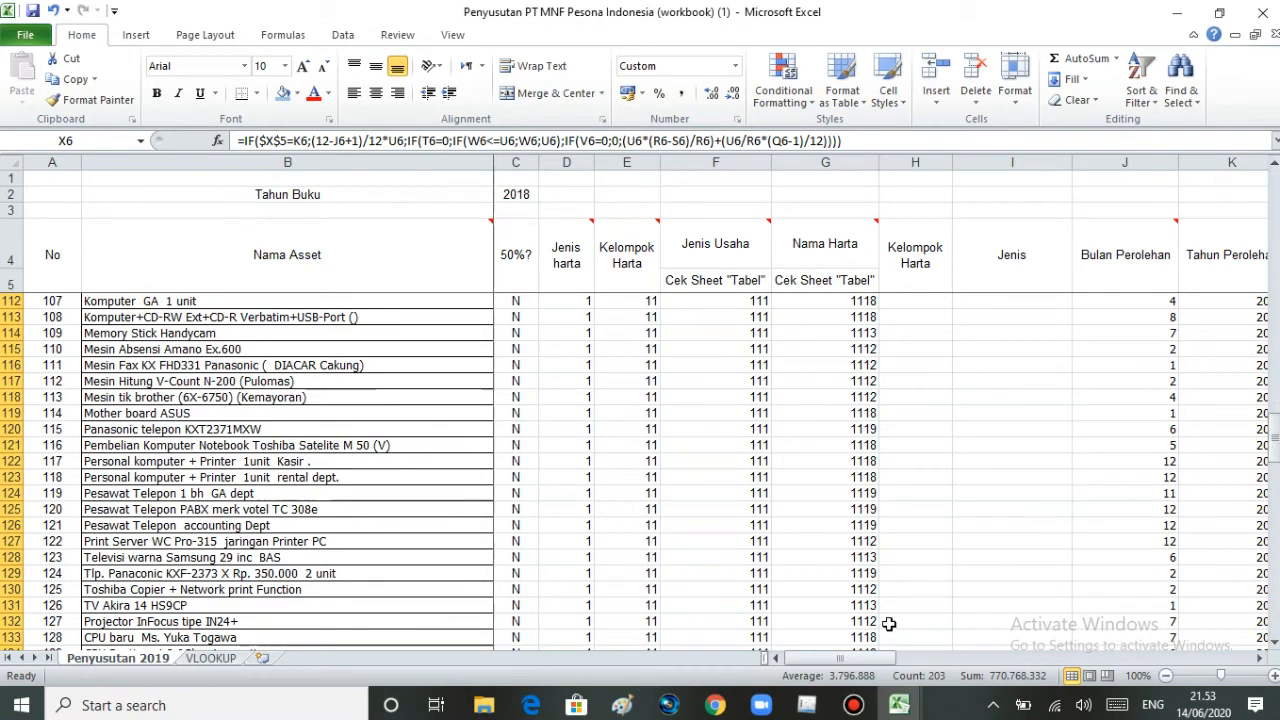
# - Switch to eSPT, open the Daftar Penyusutan dan Amortisasi Fiskal special attachment, and start a new depreciation entry
pyautogui.click(806, 705)
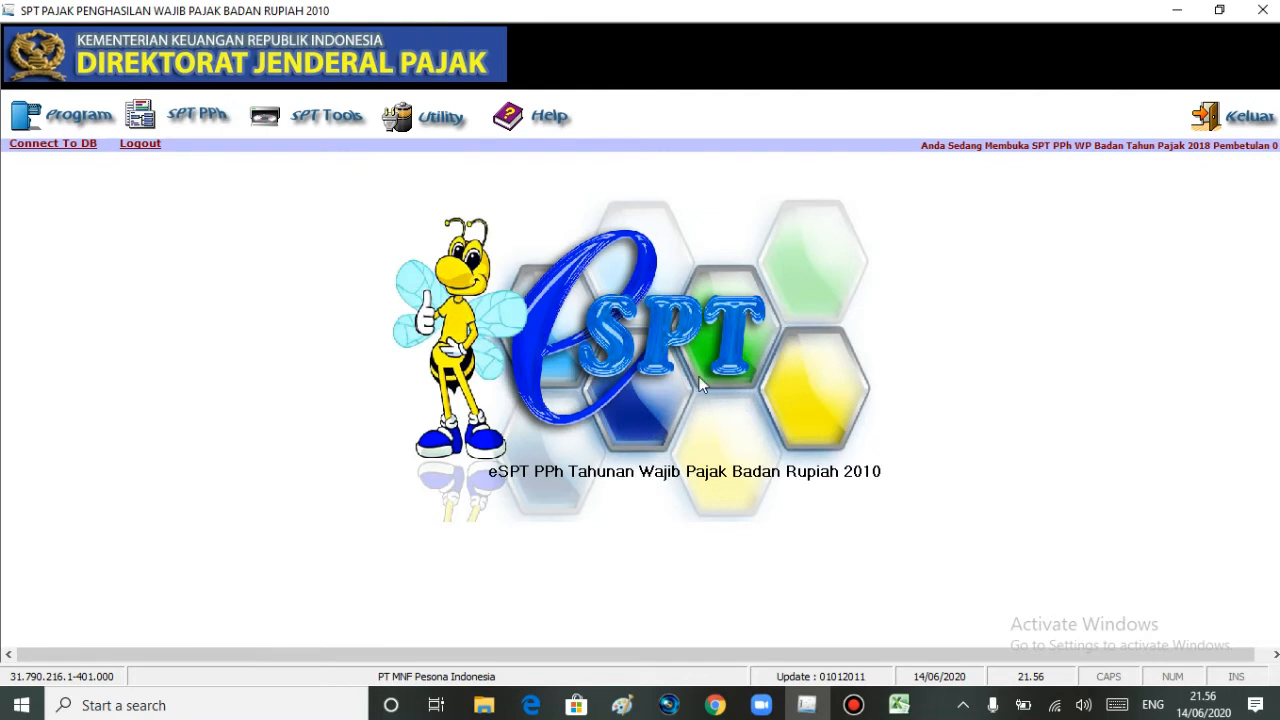
pyautogui.click(193, 117)
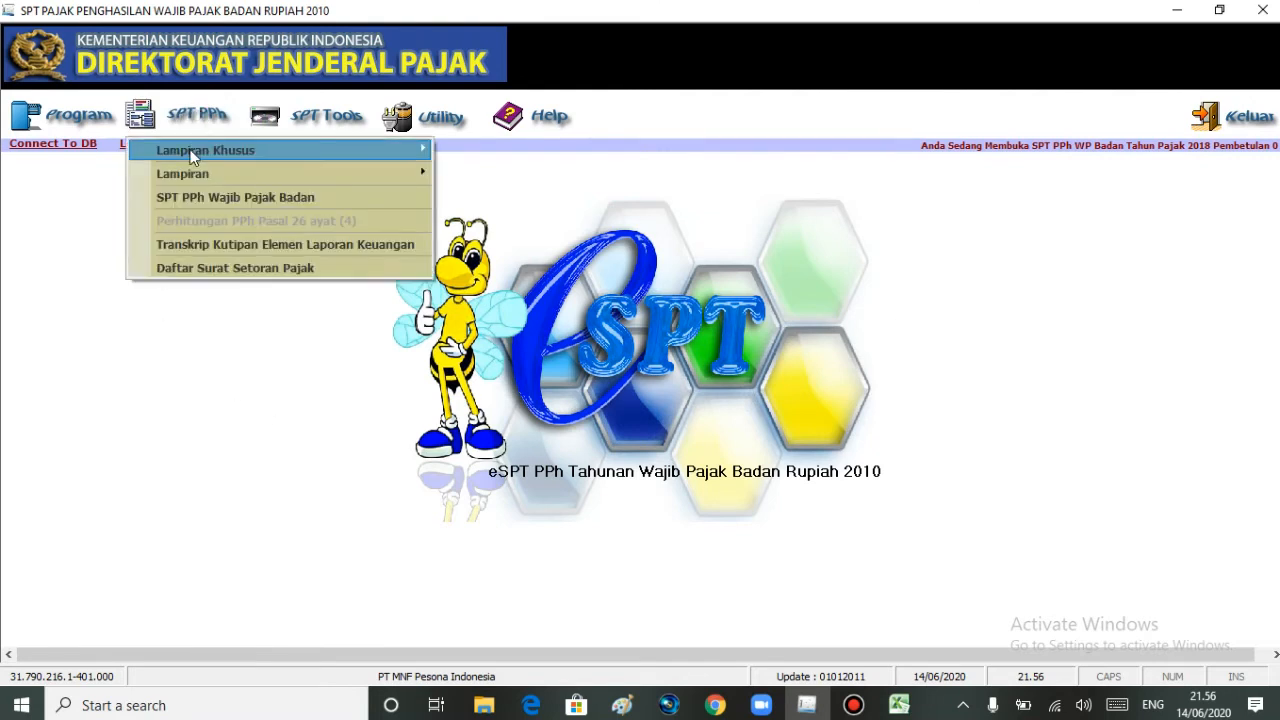
pyautogui.moveTo(191, 153)
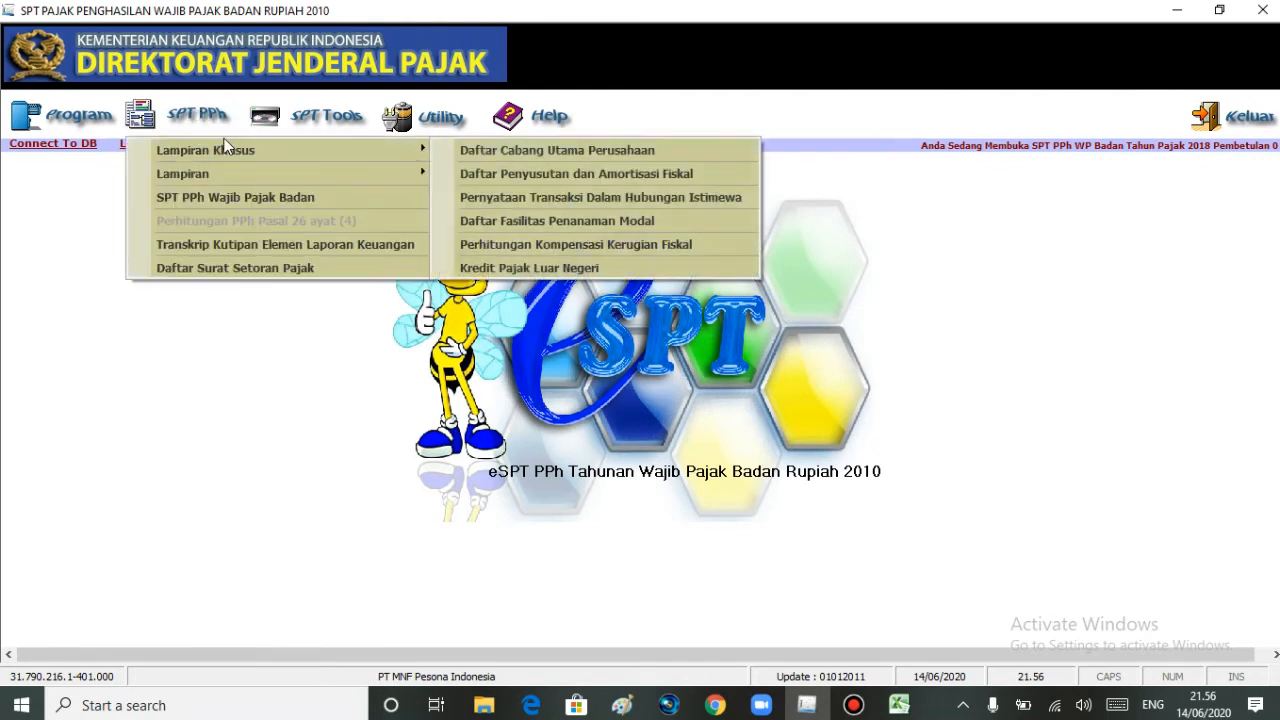
pyautogui.click(459, 178)
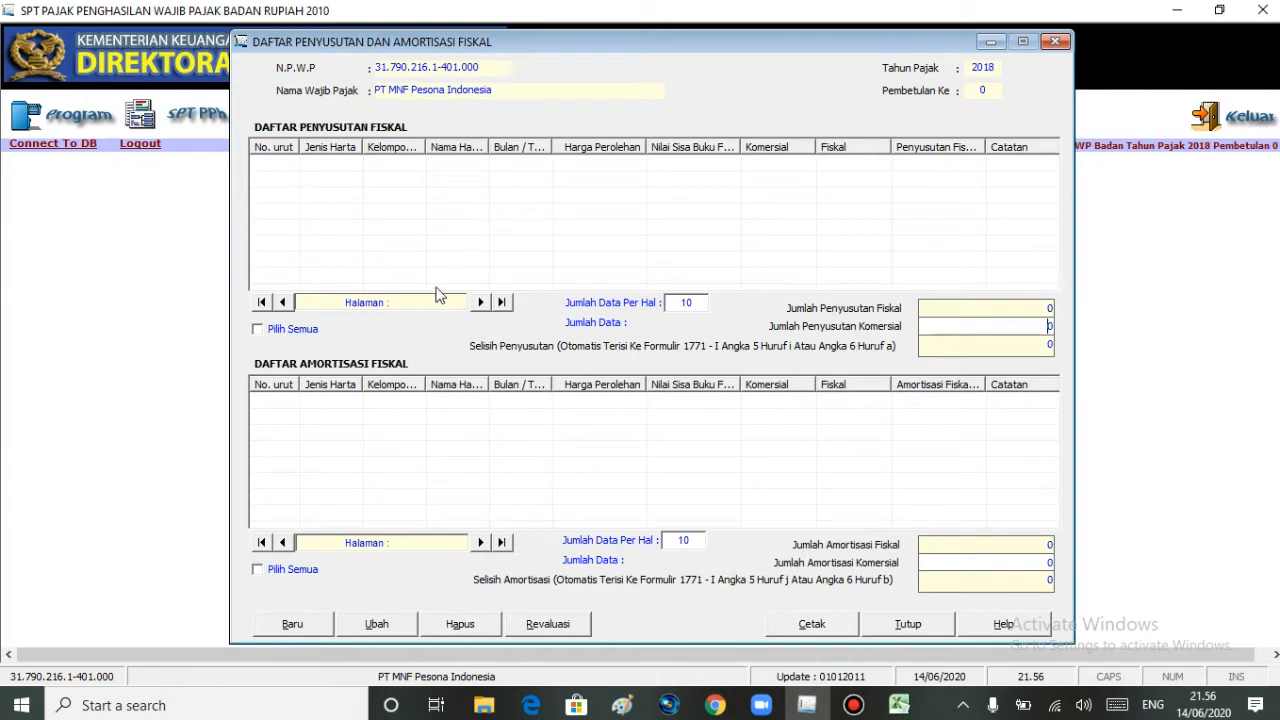
pyautogui.click(267, 626)
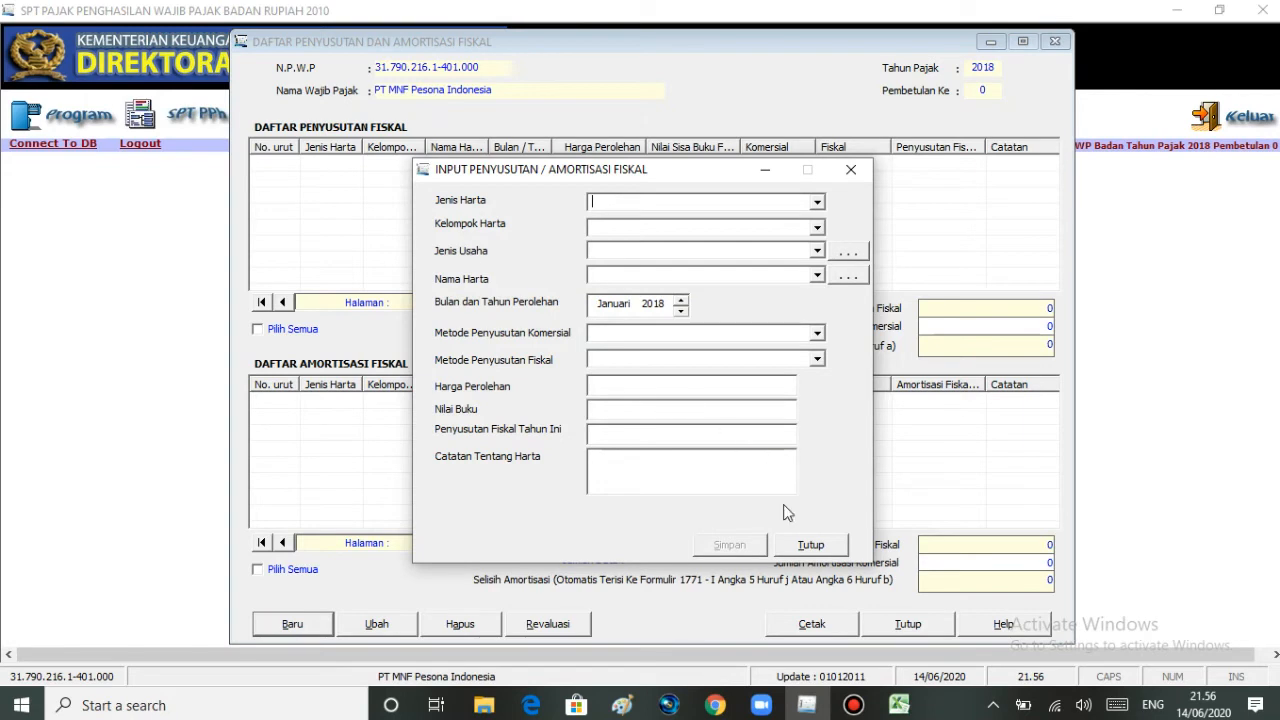
# - Locate the first asset, Building 01, in the Excel depreciation workbook and return to the eSPT entry form
pyautogui.click(898, 705)
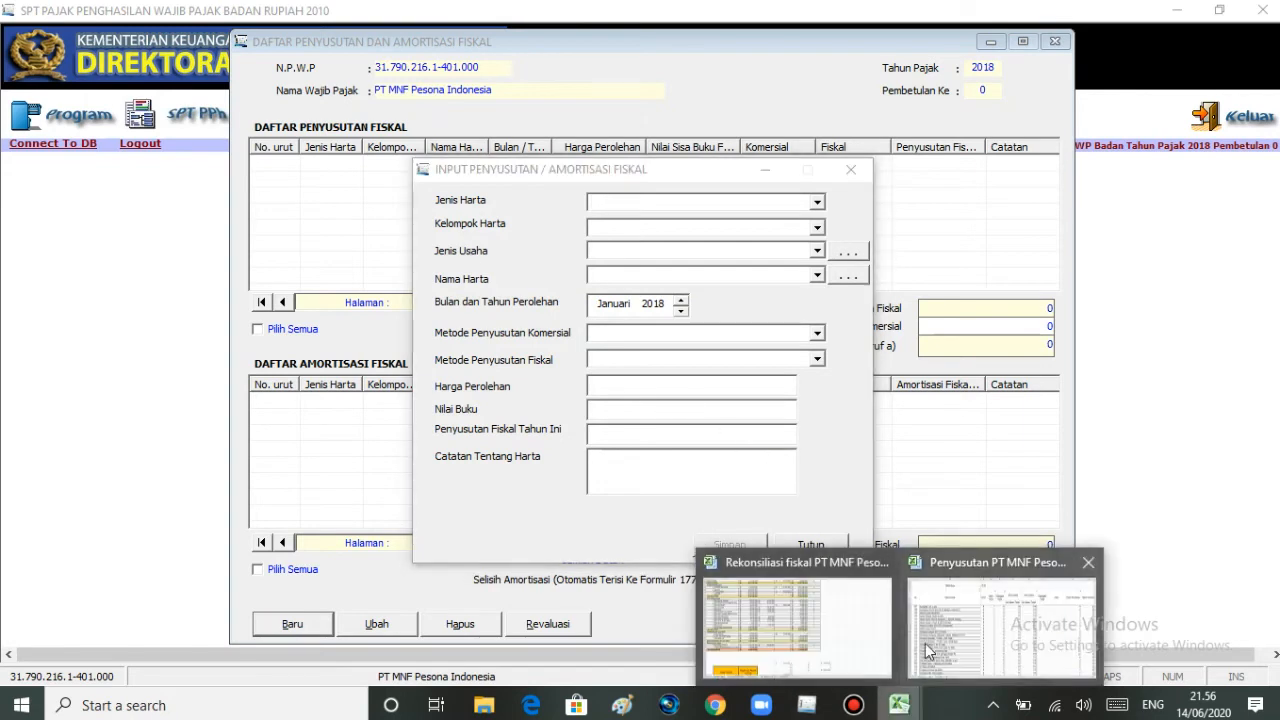
pyautogui.click(1000, 615)
pyautogui.moveTo(1266, 440); pyautogui.dragTo(1272, 198)
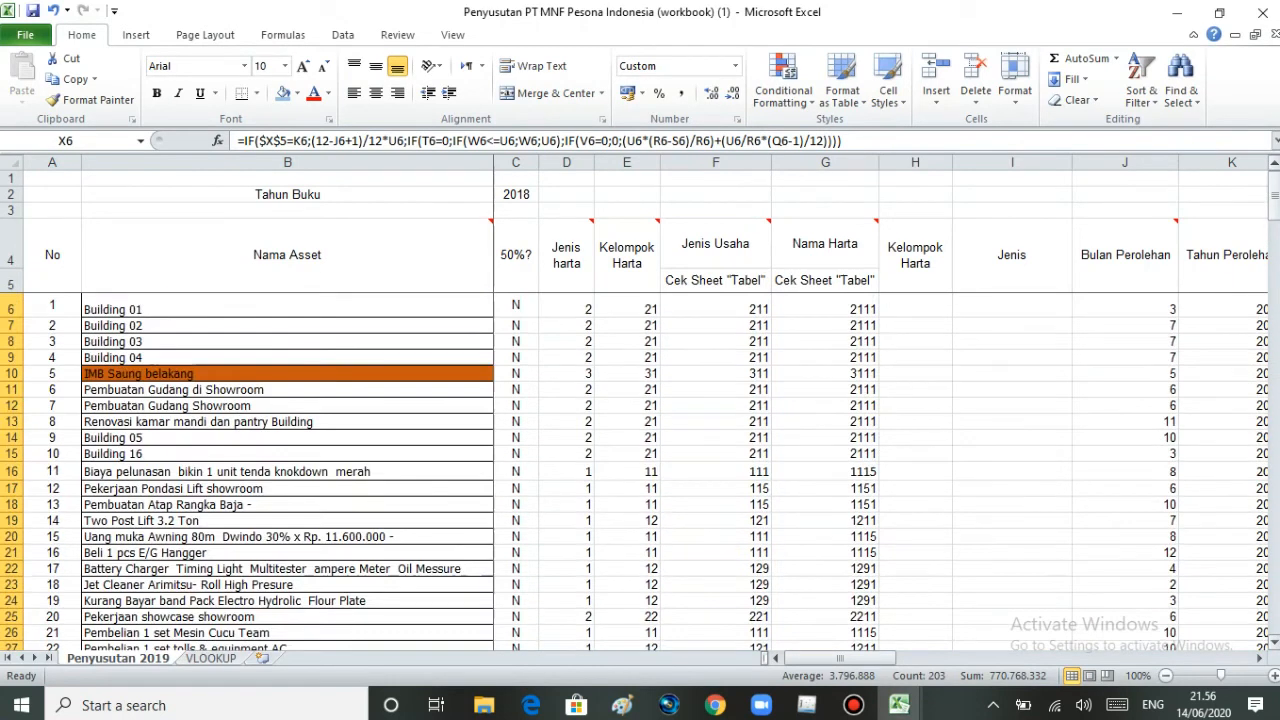
pyautogui.click(222, 308)
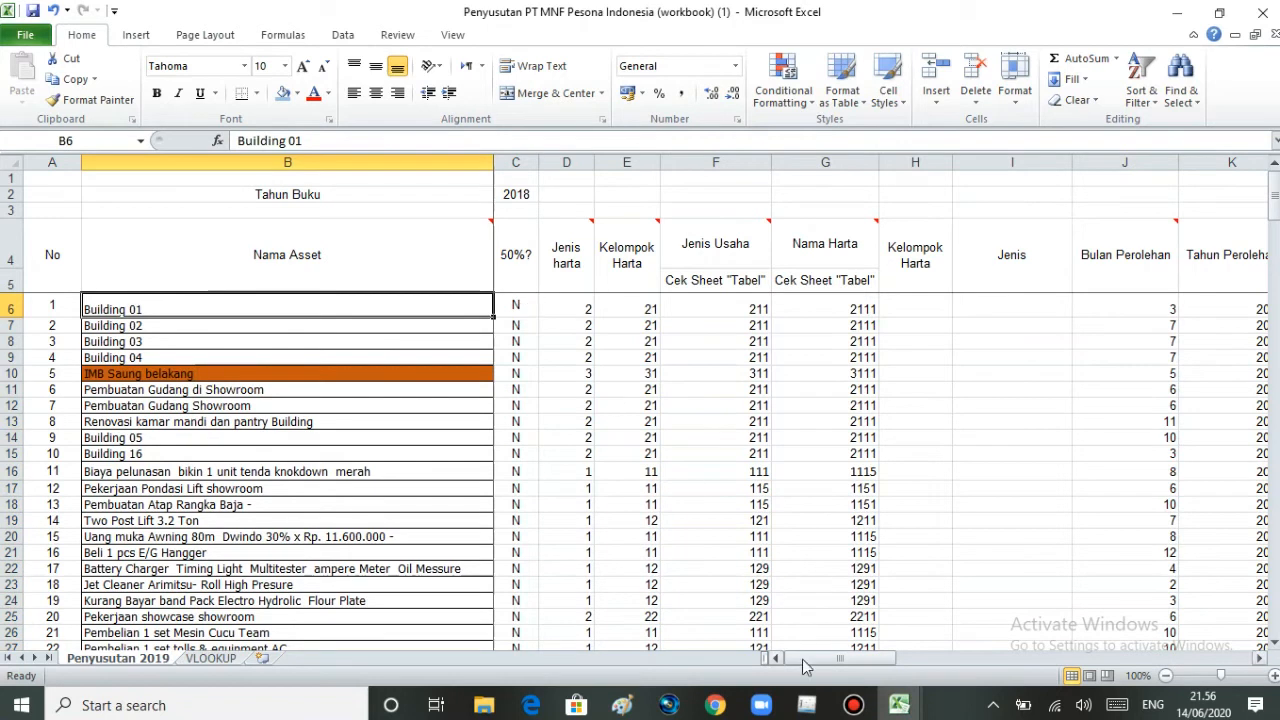
pyautogui.click(804, 704)
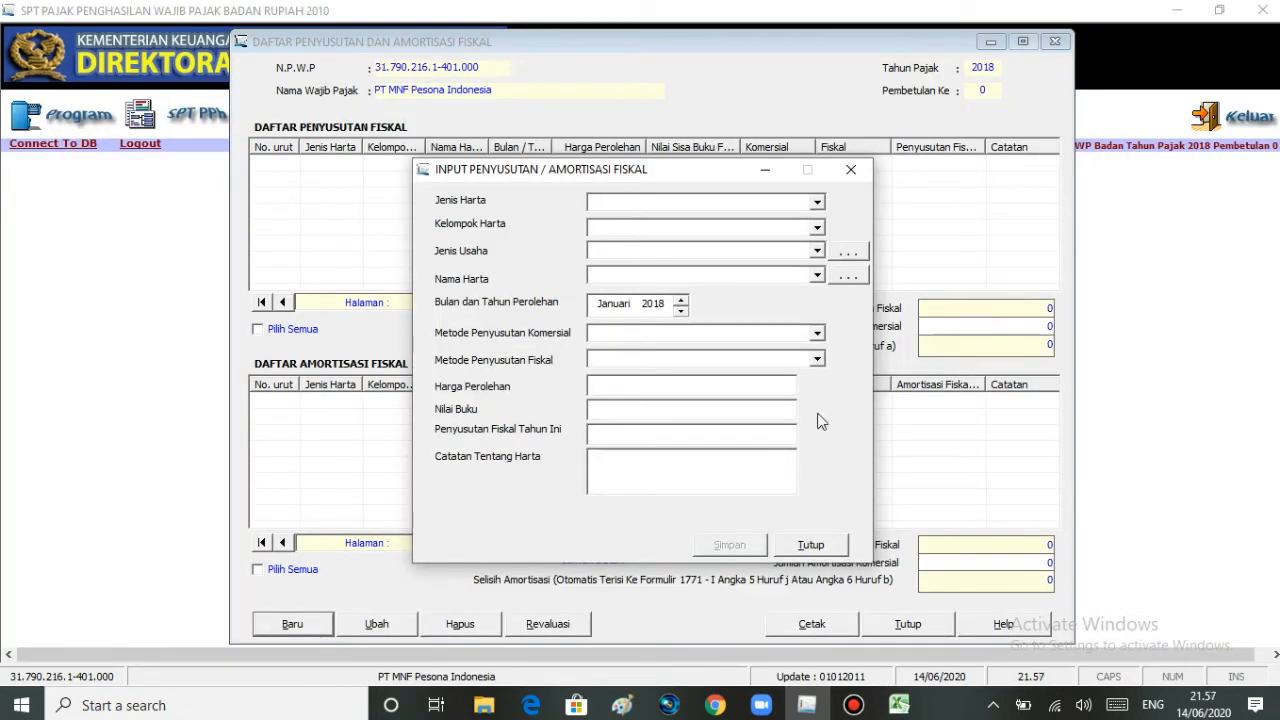
# - Check Building 01's Jenis harta code in Excel and set Jenis Harta to Kelompok Bangunan in the eSPT entry form
pyautogui.click(893, 706)
pyautogui.click(921, 648)
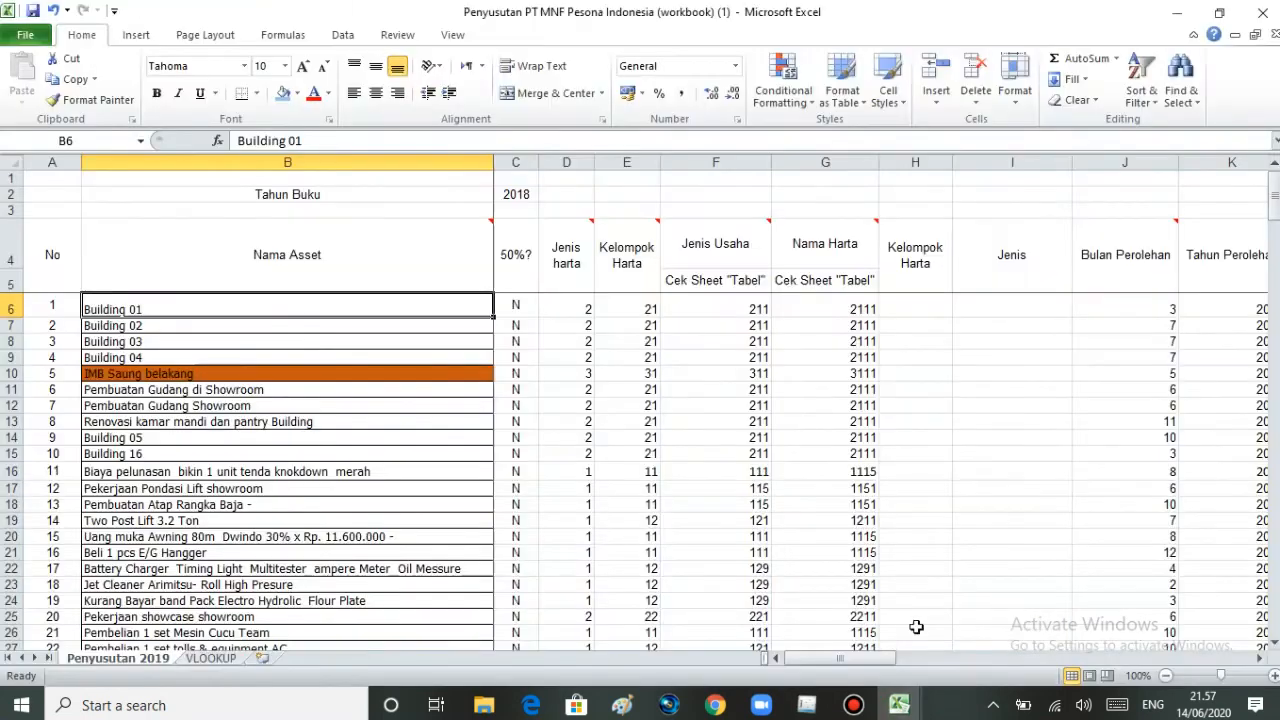
pyautogui.click(548, 307)
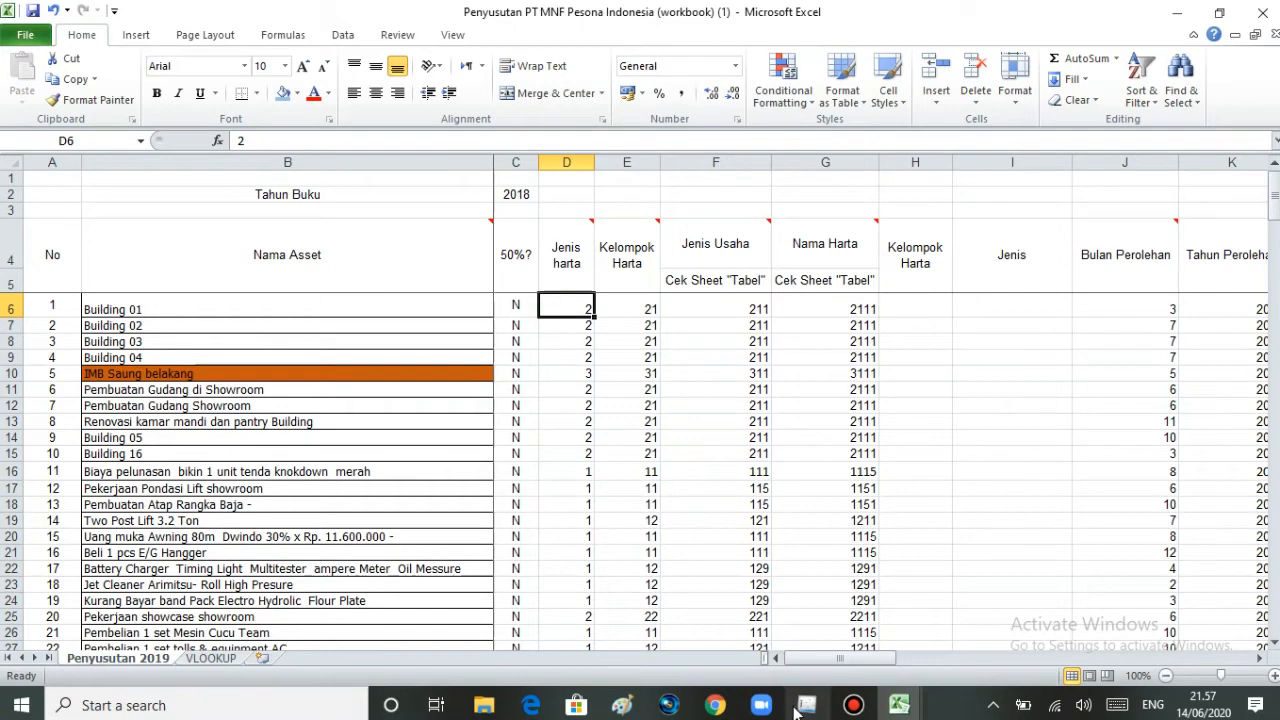
pyautogui.moveTo(807, 705)
pyautogui.click(822, 633)
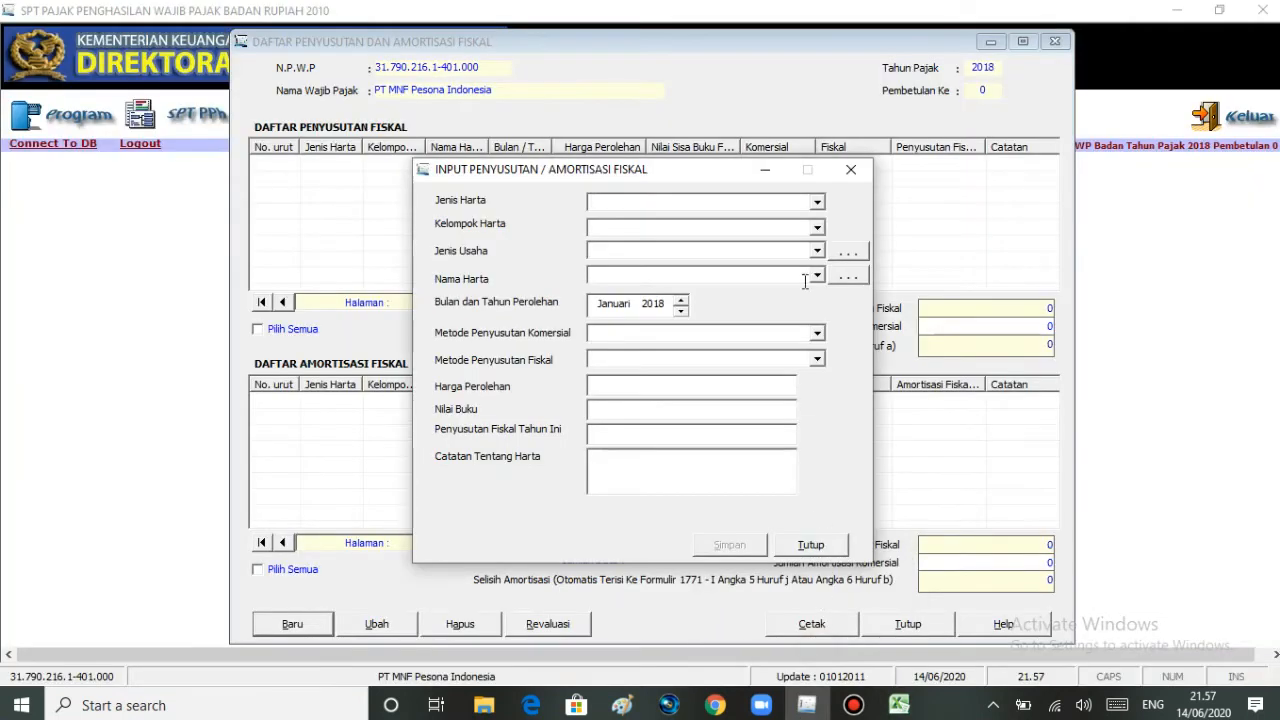
pyautogui.click(817, 203)
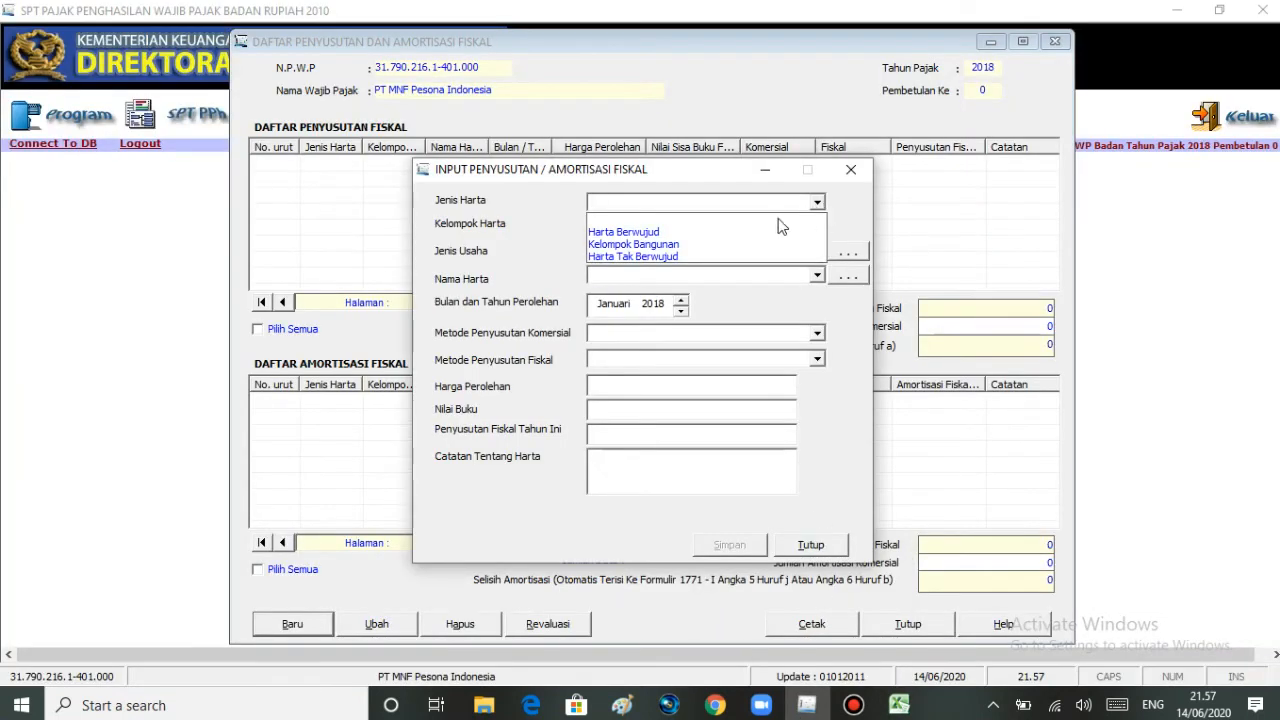
pyautogui.click(695, 248)
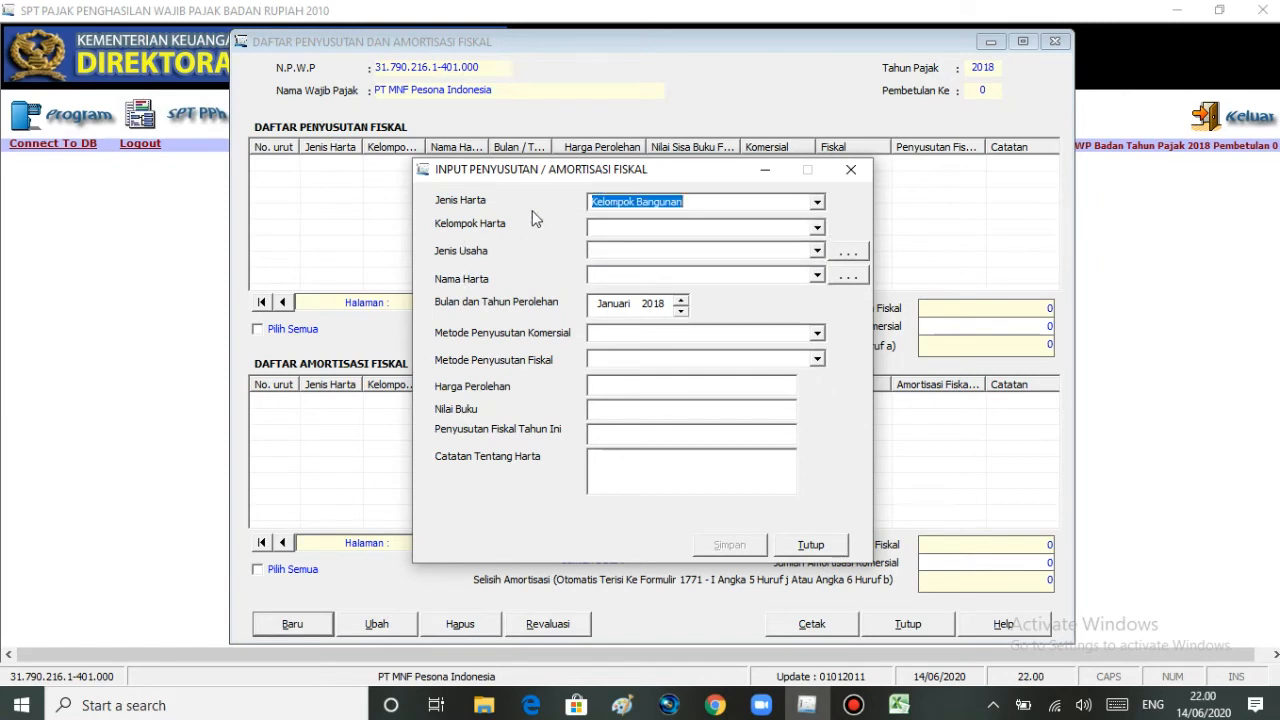
# - Check Building 01's Kelompok Harta code in Excel and set Kelompok Harta to Permanen in the eSPT form, keeping Jenis Harta as Kelompok Bangunan
pyautogui.click(897, 707)
pyautogui.click(916, 636)
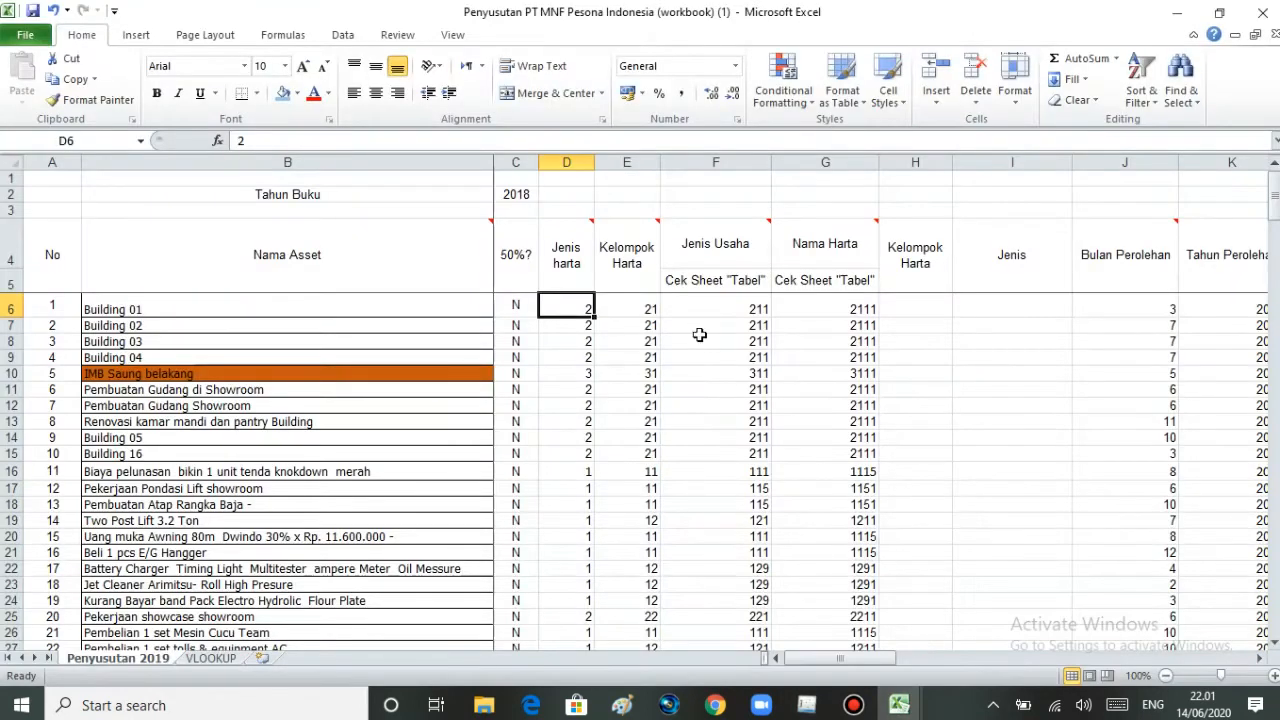
pyautogui.click(644, 309)
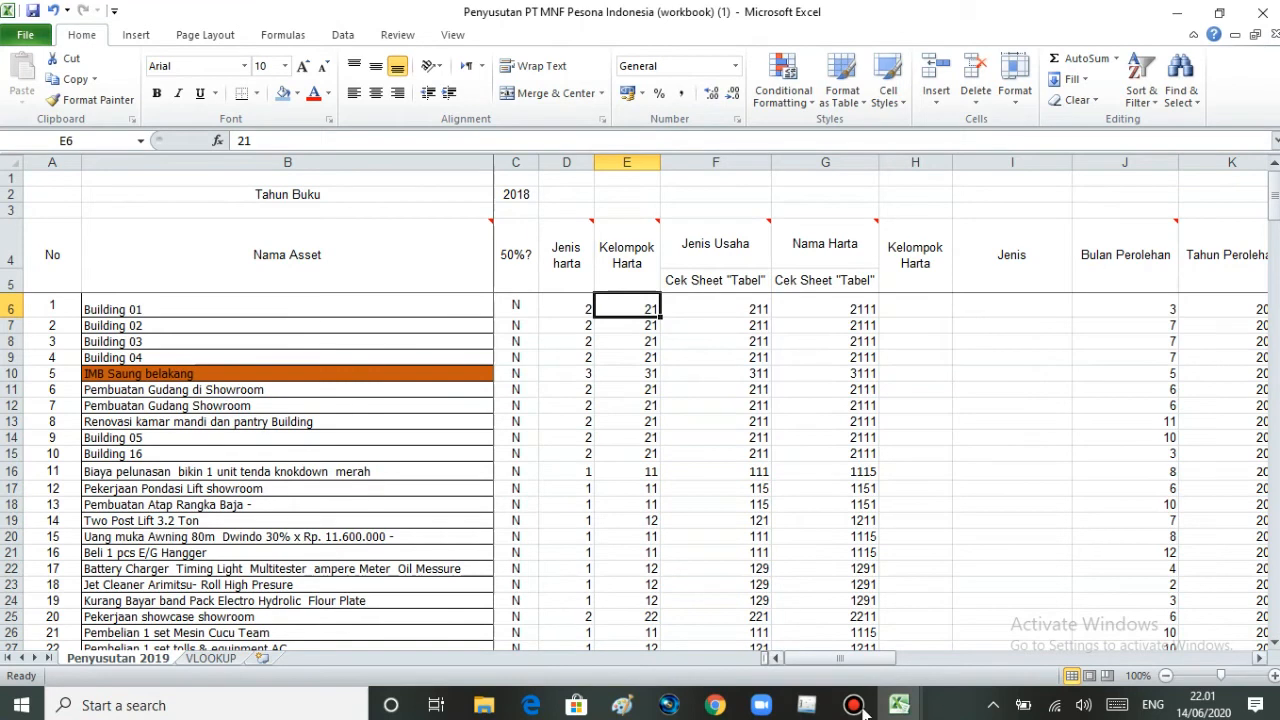
pyautogui.click(807, 705)
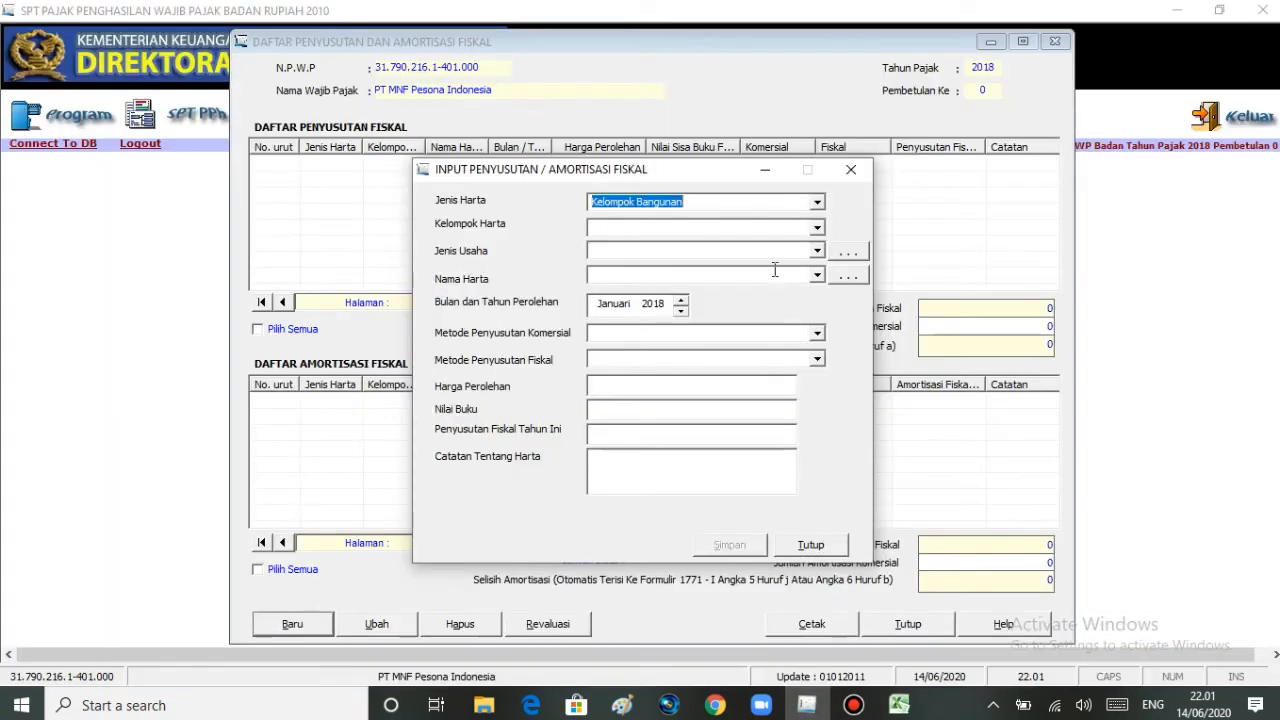
pyautogui.click(818, 204)
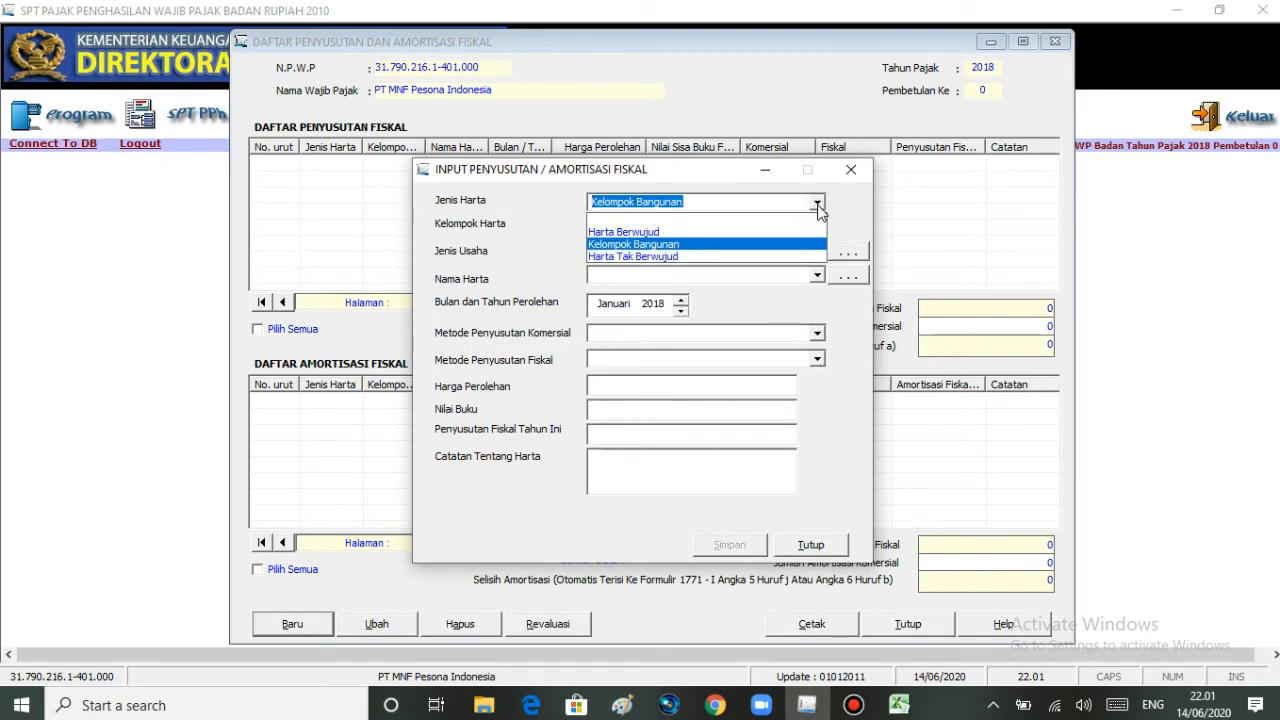
pyautogui.click(766, 246)
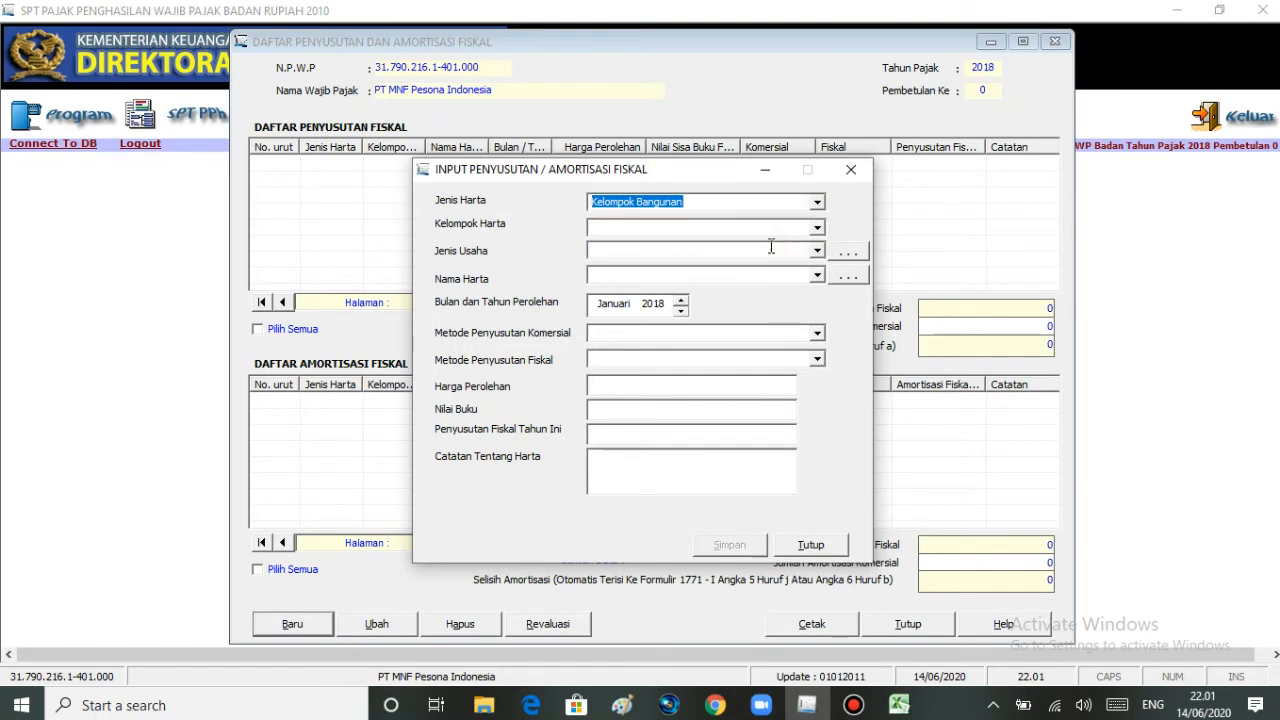
pyautogui.click(564, 209)
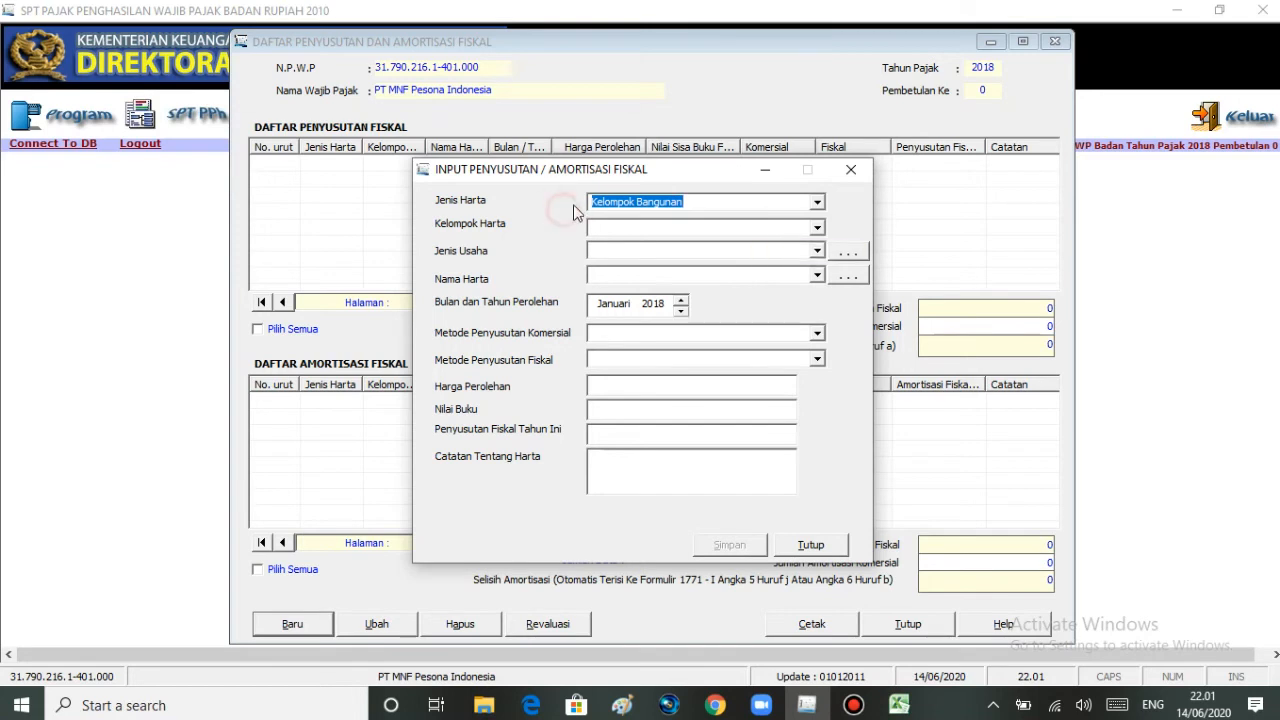
pyautogui.click(816, 229)
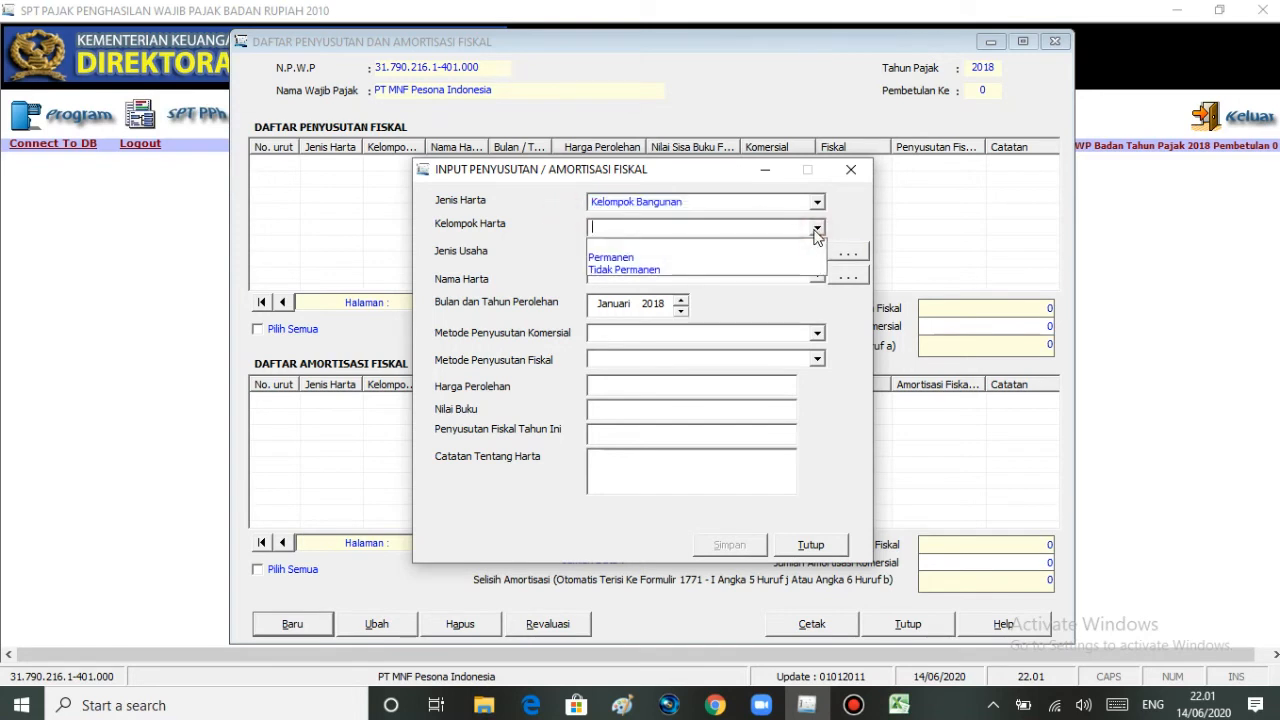
pyautogui.click(750, 257)
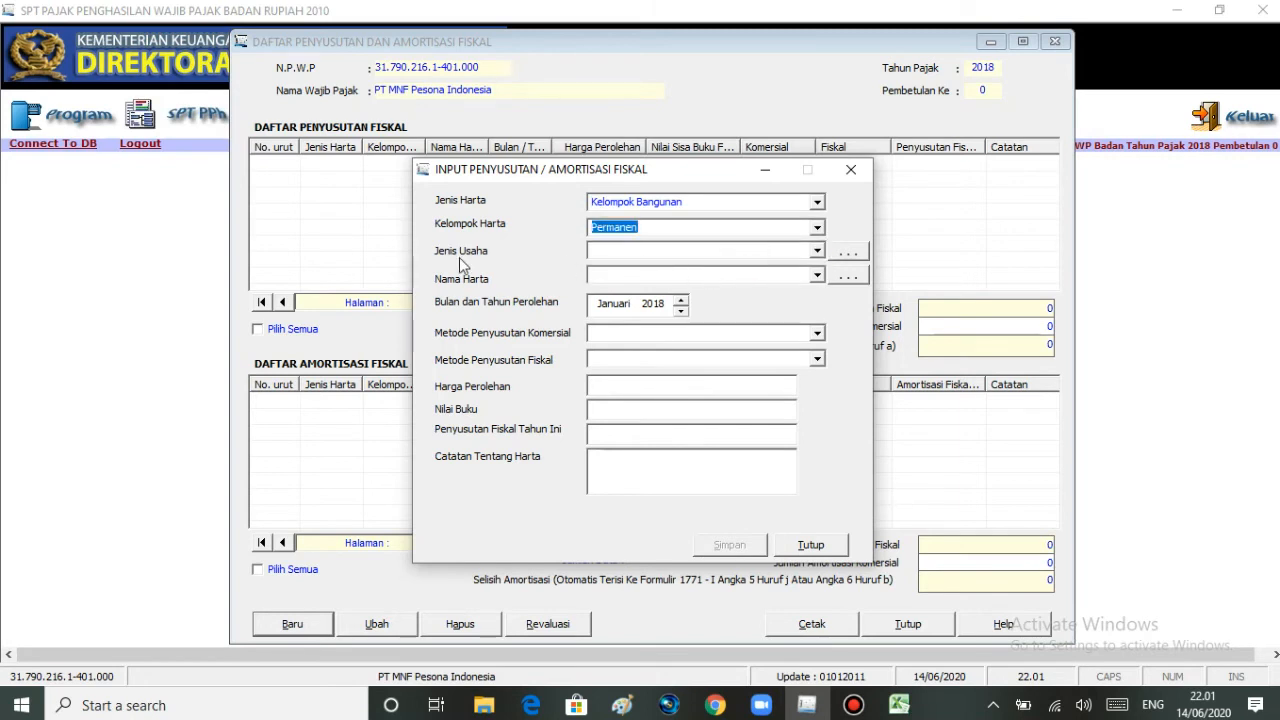
# - Compare Building 01's Jenis Usaha code in Excel with the eSPT reference list and set Jenis Usaha to Semua jenis usaha
pyautogui.click(896, 706)
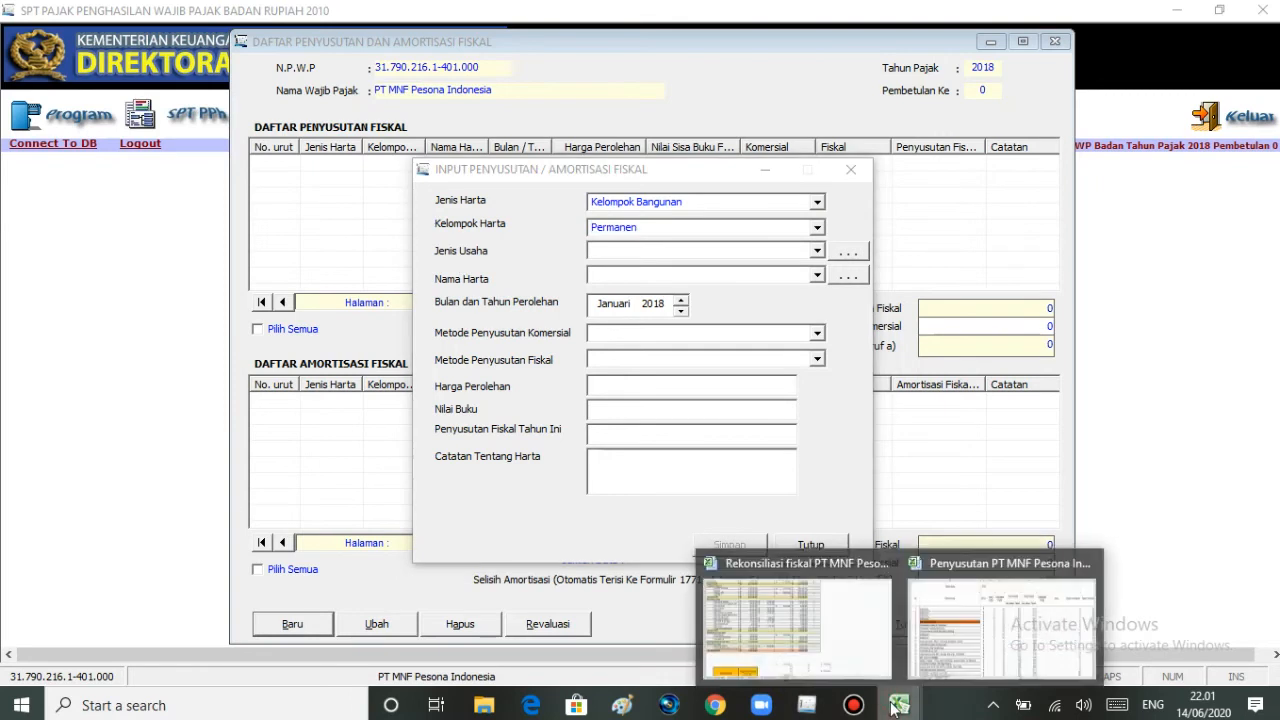
pyautogui.click(920, 612)
pyautogui.click(747, 310)
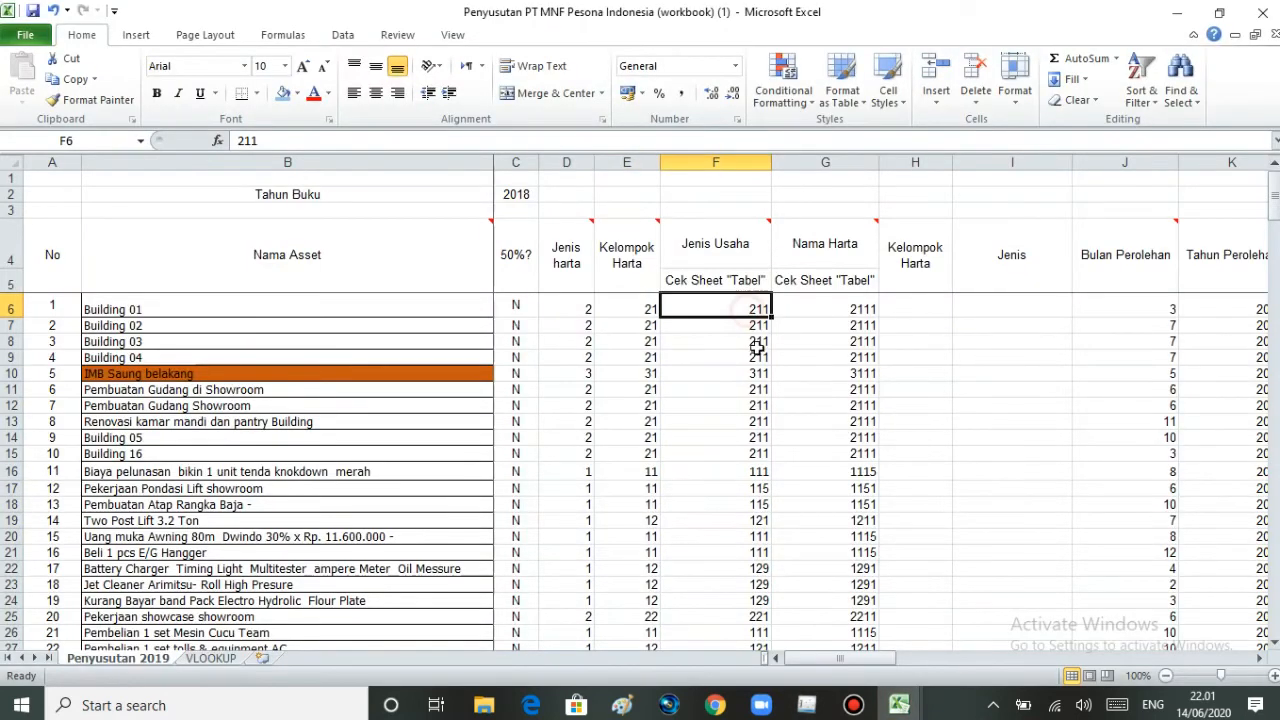
pyautogui.click(808, 705)
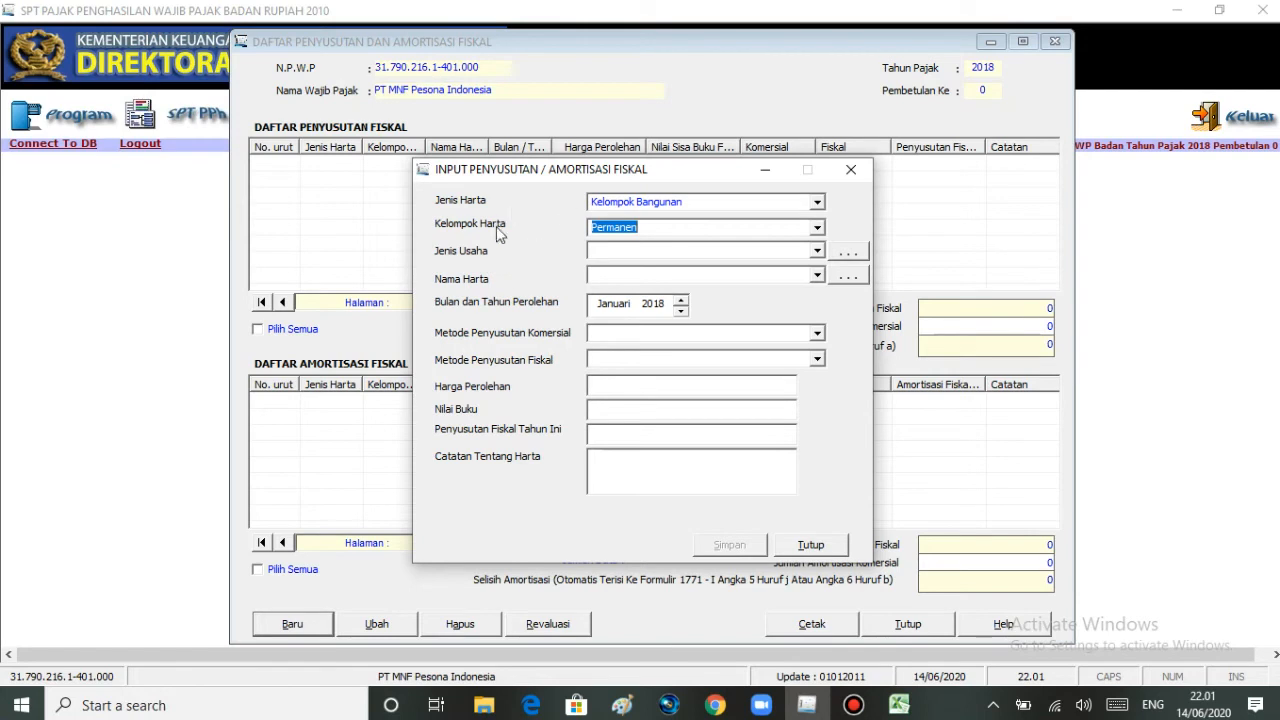
pyautogui.click(838, 251)
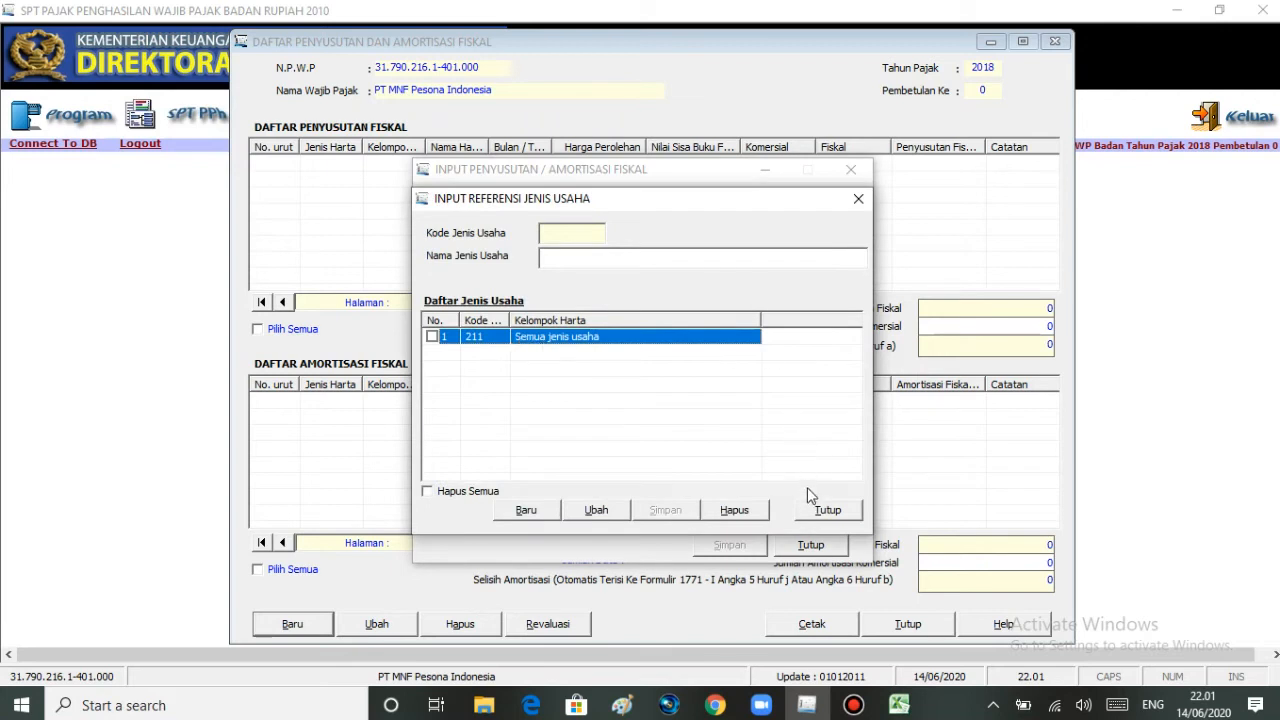
pyautogui.click(858, 198)
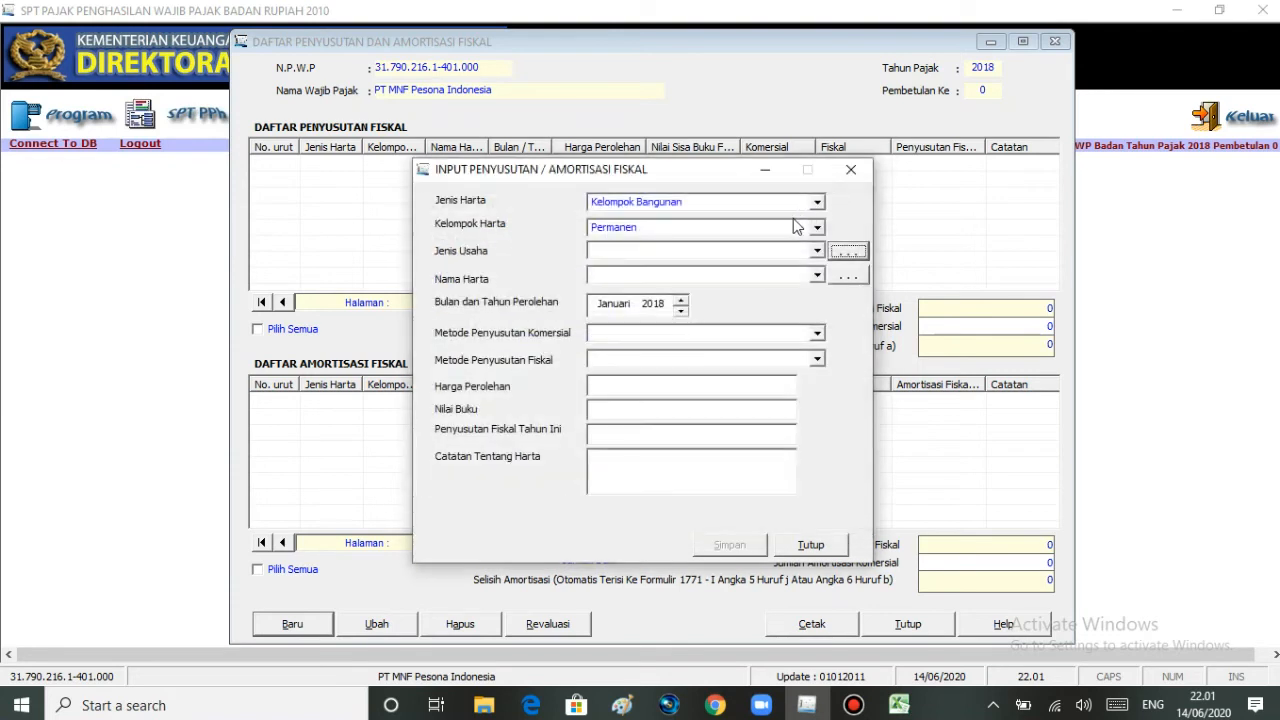
pyautogui.click(817, 250)
pyautogui.click(771, 283)
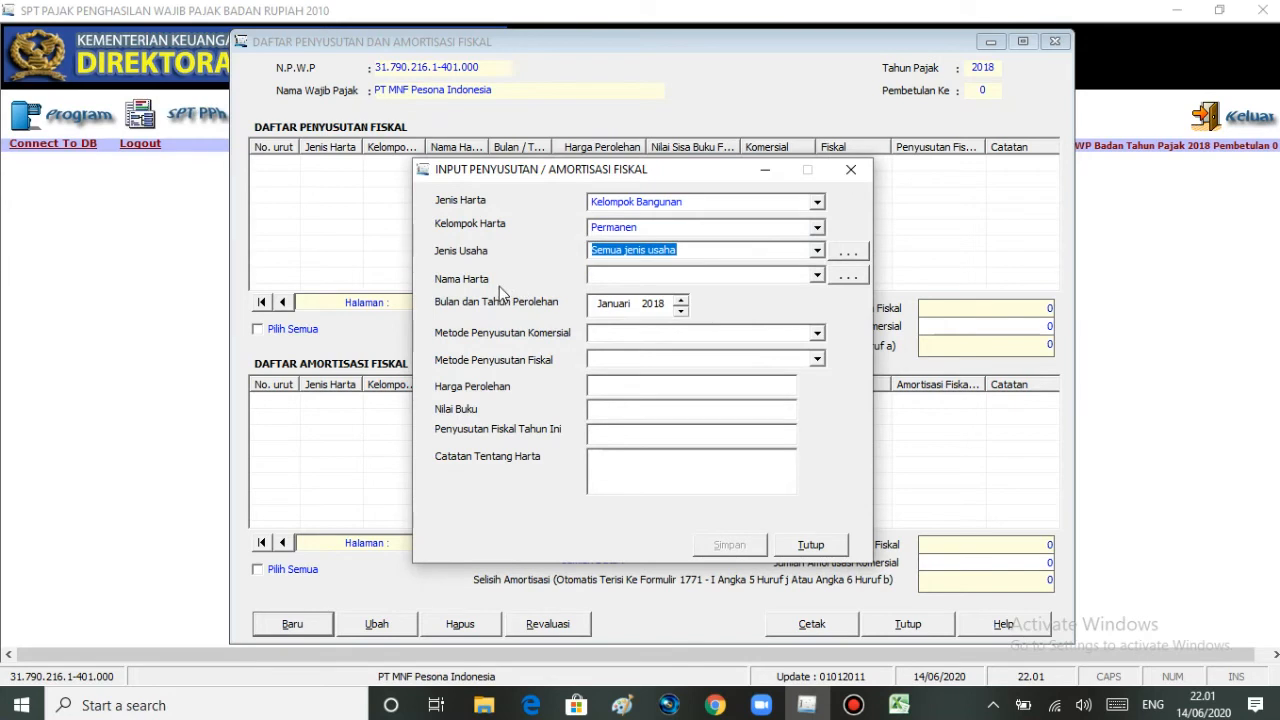
# - Compare Building 01's Nama Harta code in Excel with the eSPT reference list and set Nama Harta to Gudang
pyautogui.click(899, 705)
pyautogui.click(930, 662)
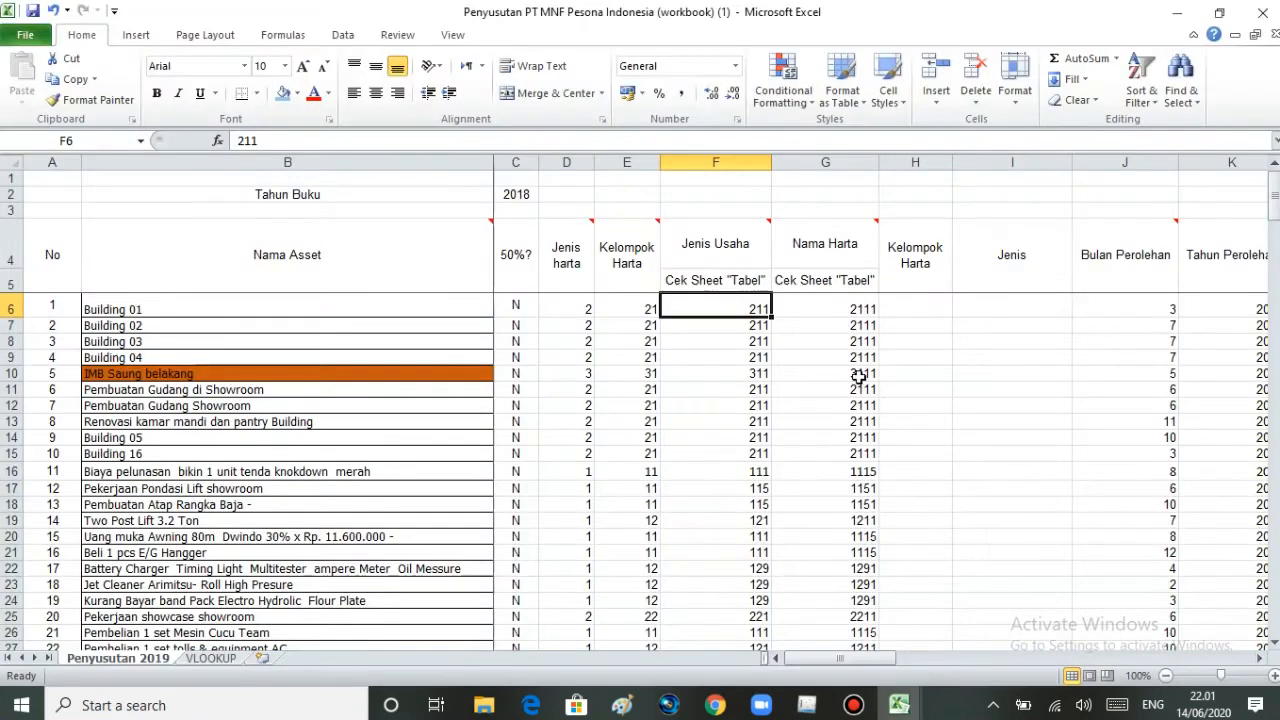
pyautogui.click(819, 305)
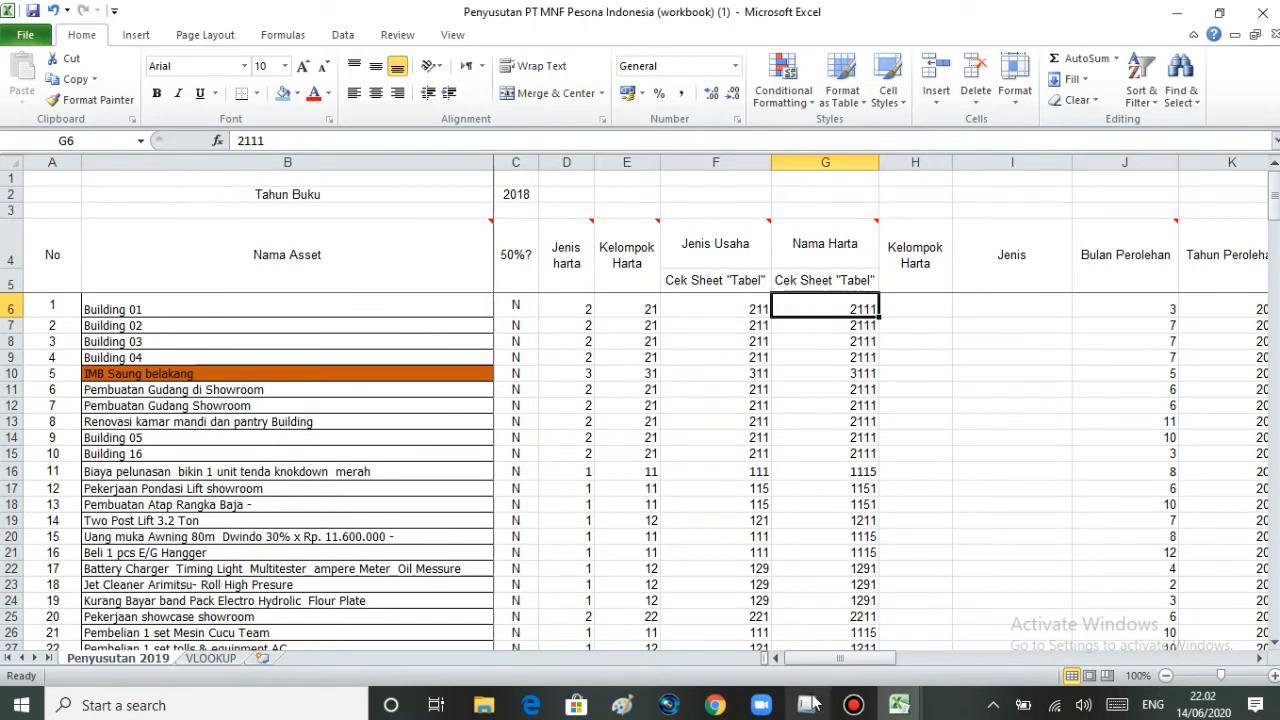
pyautogui.moveTo(807, 705)
pyautogui.click(823, 655)
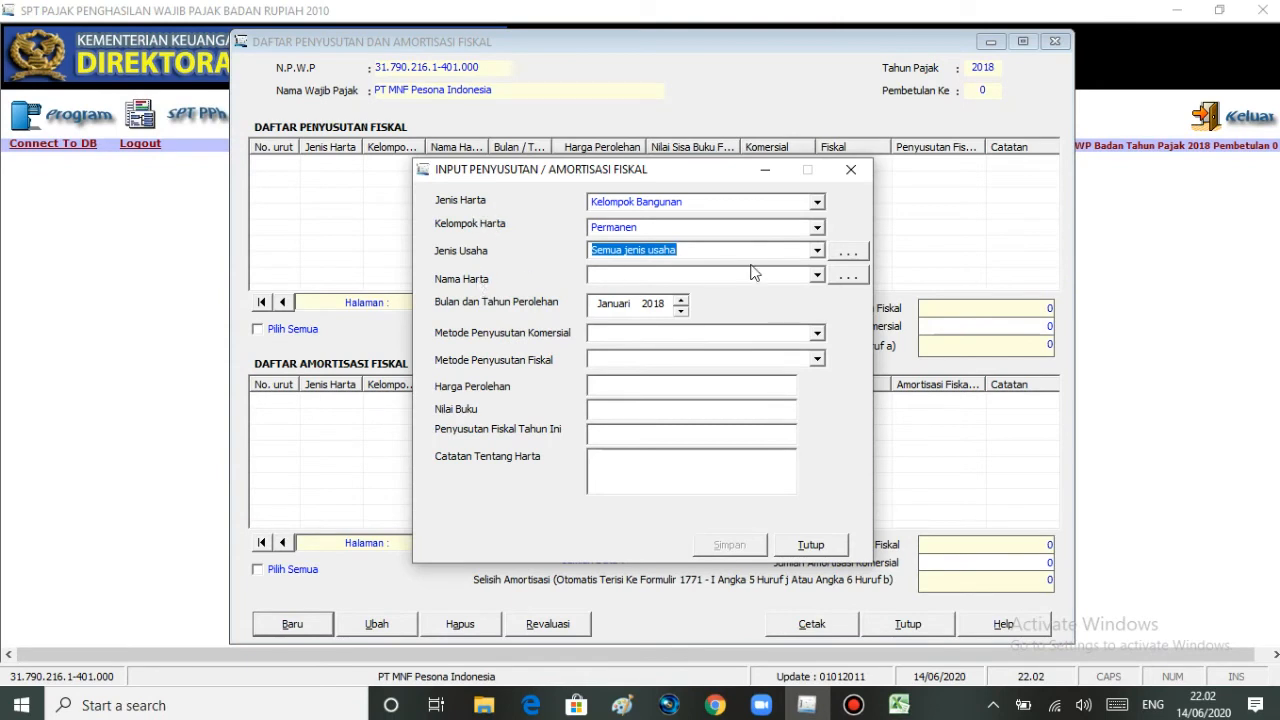
pyautogui.click(845, 275)
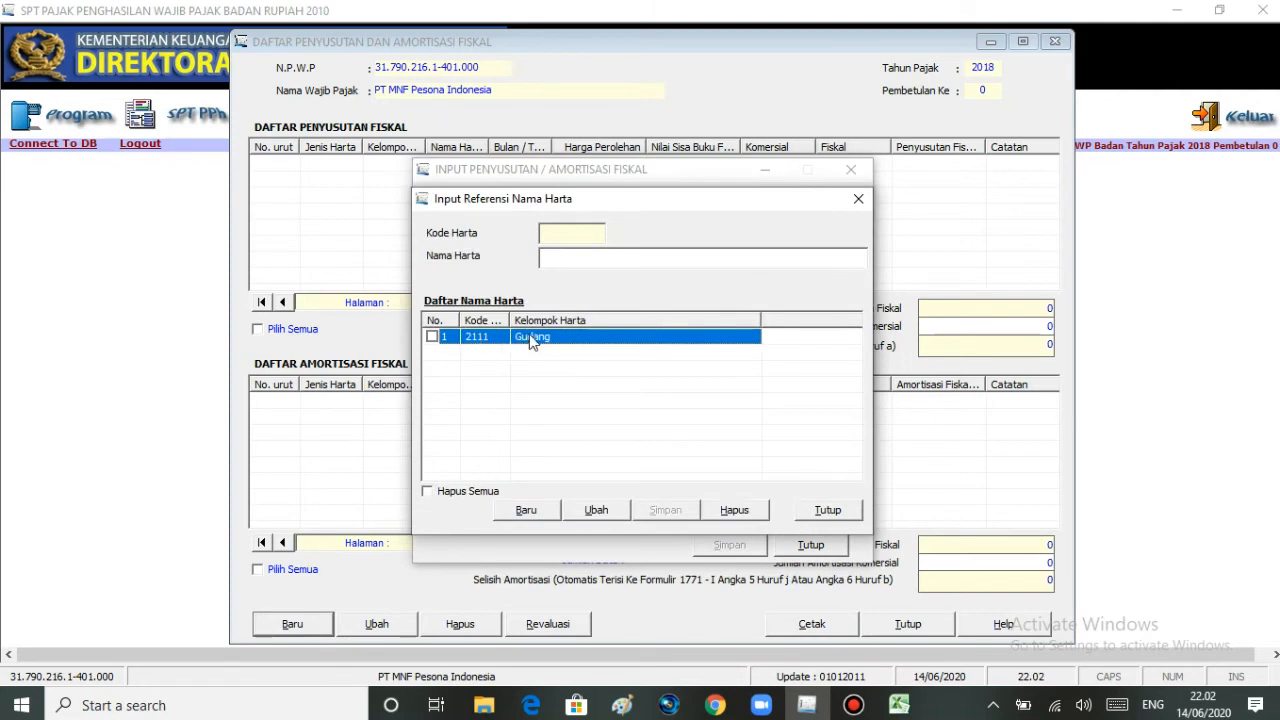
pyautogui.click(858, 199)
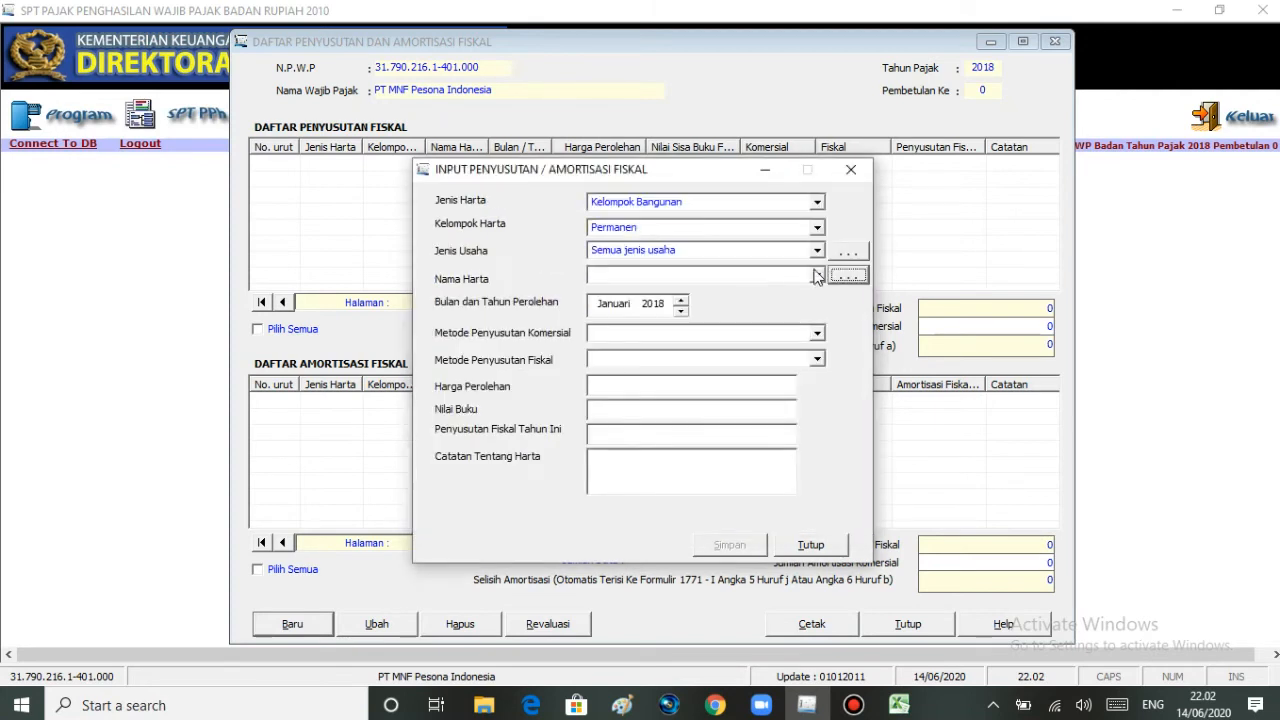
pyautogui.click(816, 275)
pyautogui.click(753, 305)
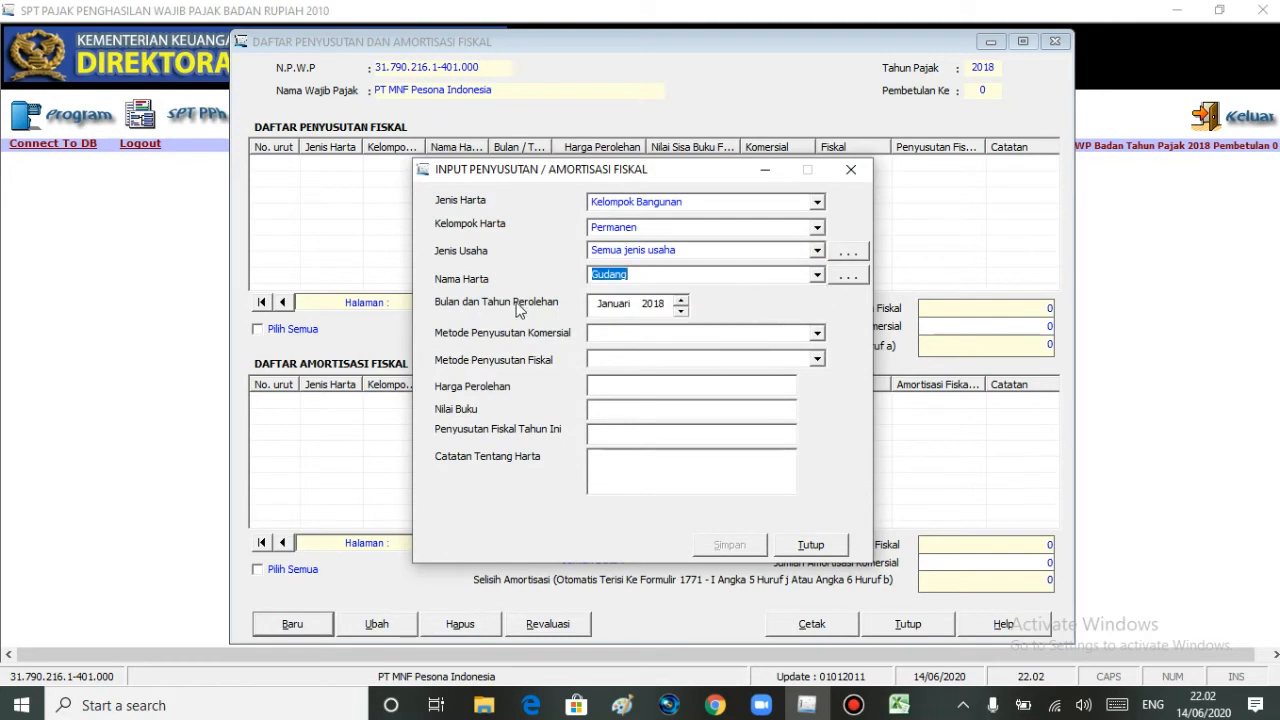
# - Look up Building 01's Bulan Perolehan and Tahun Perolehan in the Excel depreciation workbook
pyautogui.click(899, 705)
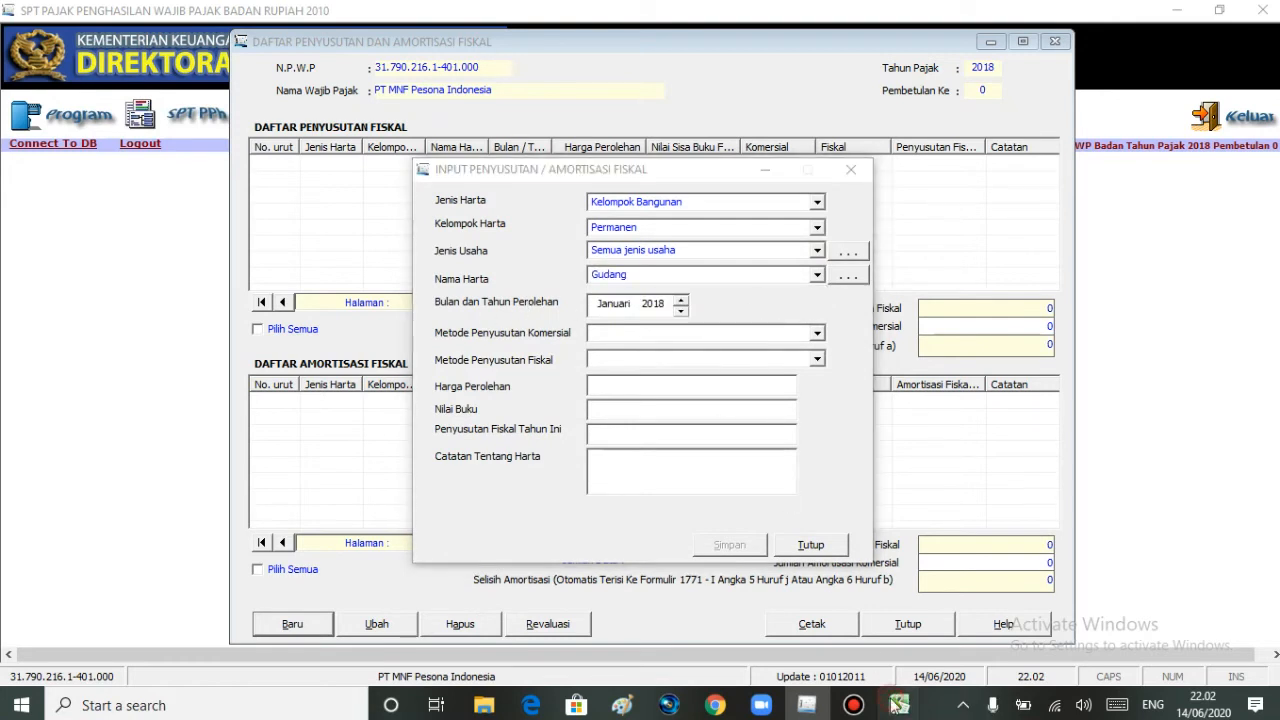
pyautogui.click(939, 630)
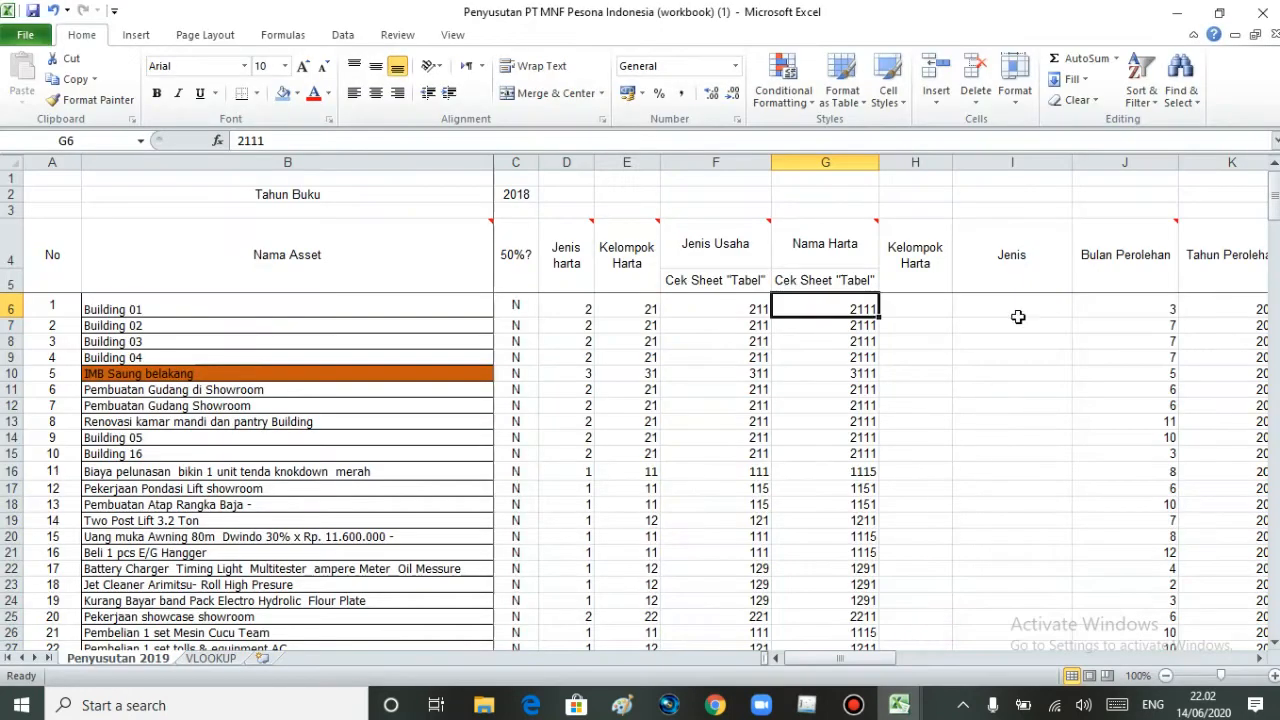
pyautogui.press('Right')
pyautogui.press('Right')
pyautogui.press('Right')
pyautogui.press('Right')
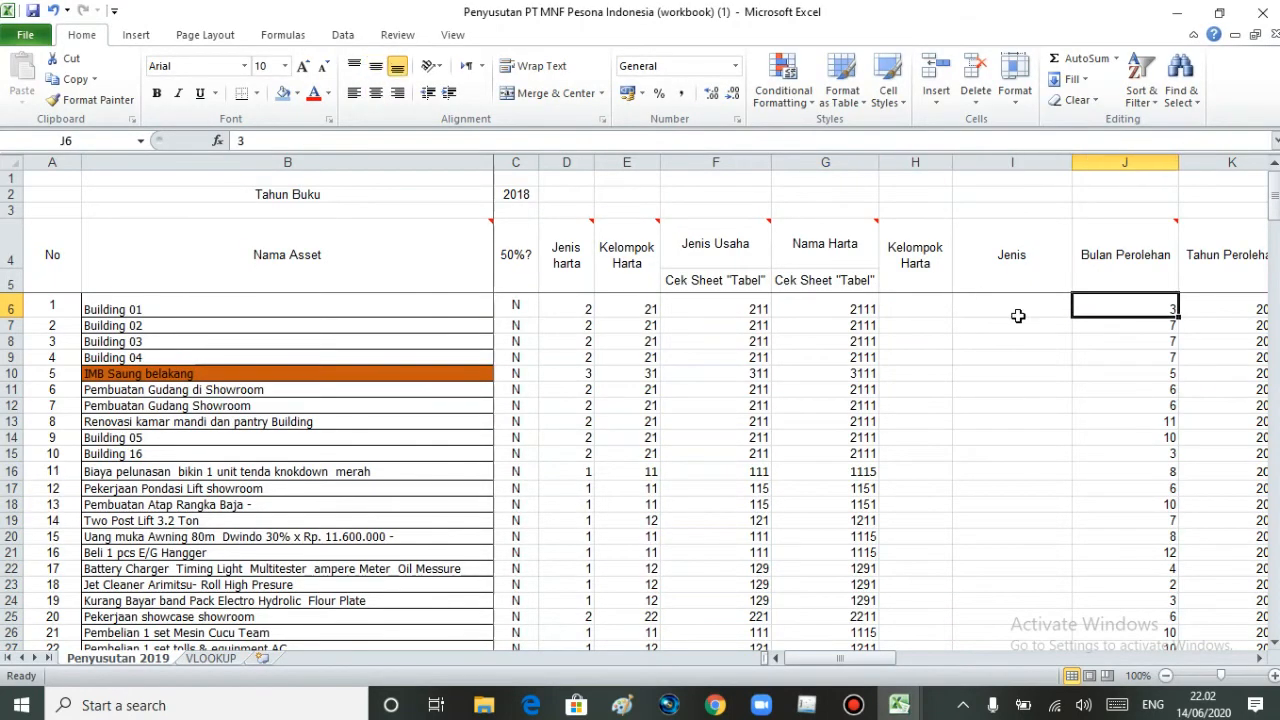
pyautogui.press('Down')
pyautogui.press('Up')
pyautogui.click(1057, 304)
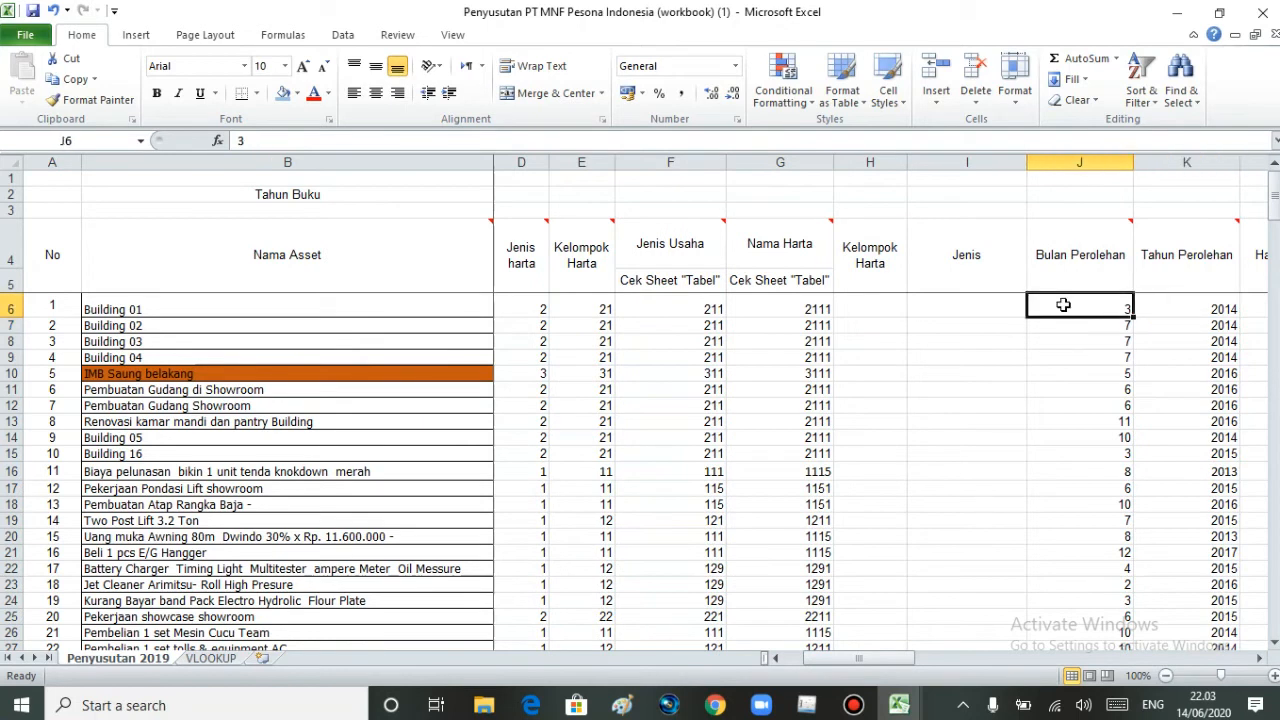
pyautogui.press('Right')
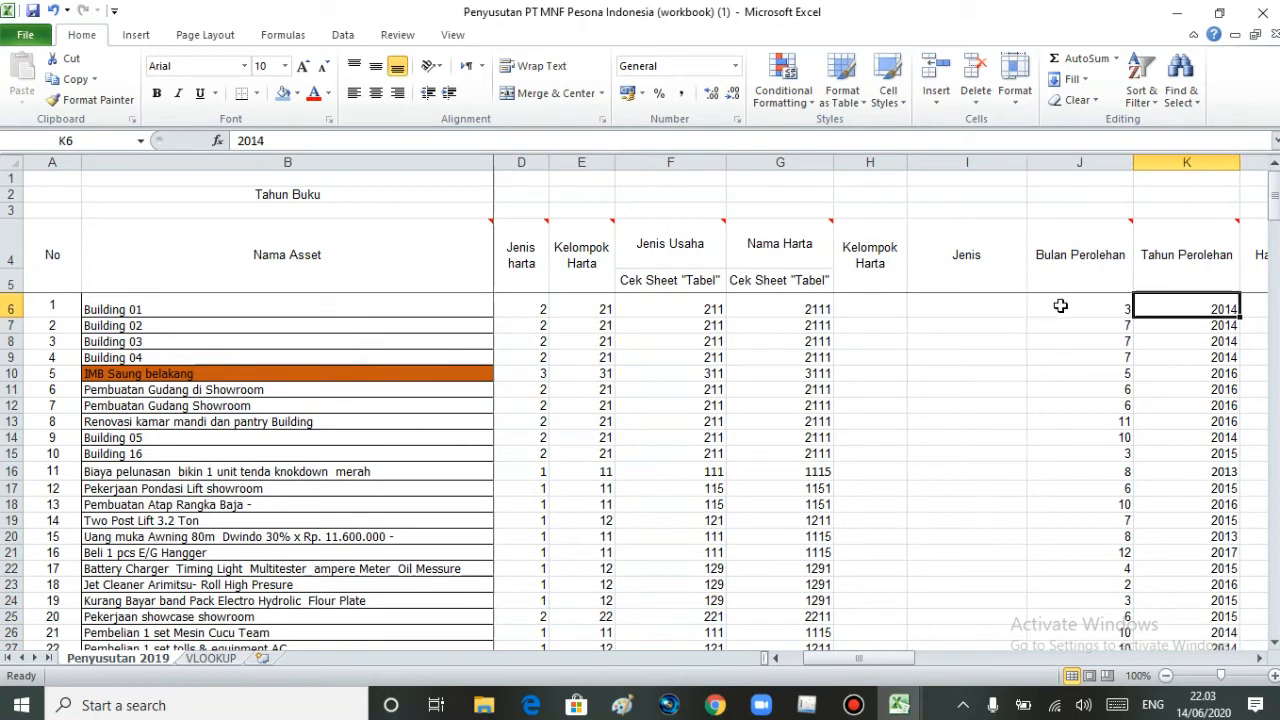
# - Return to the eSPT entry form and set Bulan dan Tahun Perolehan to Maret 2014
pyautogui.click(807, 705)
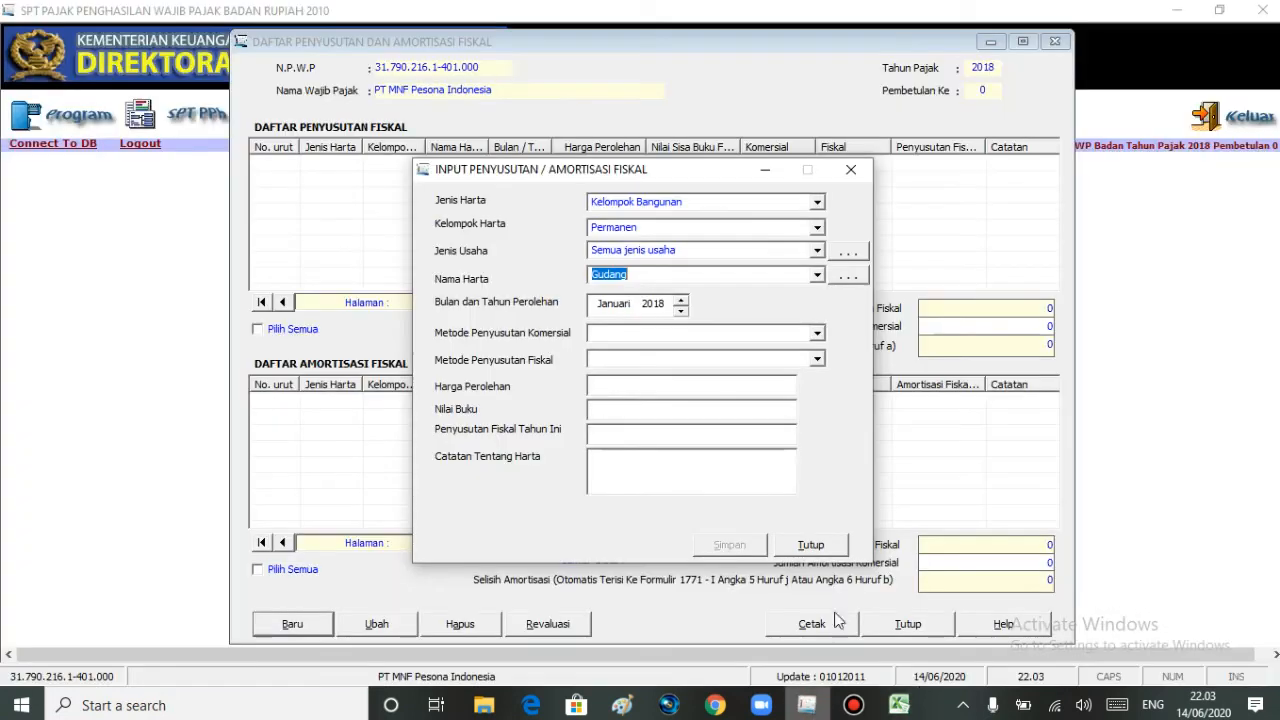
pyautogui.click(622, 305)
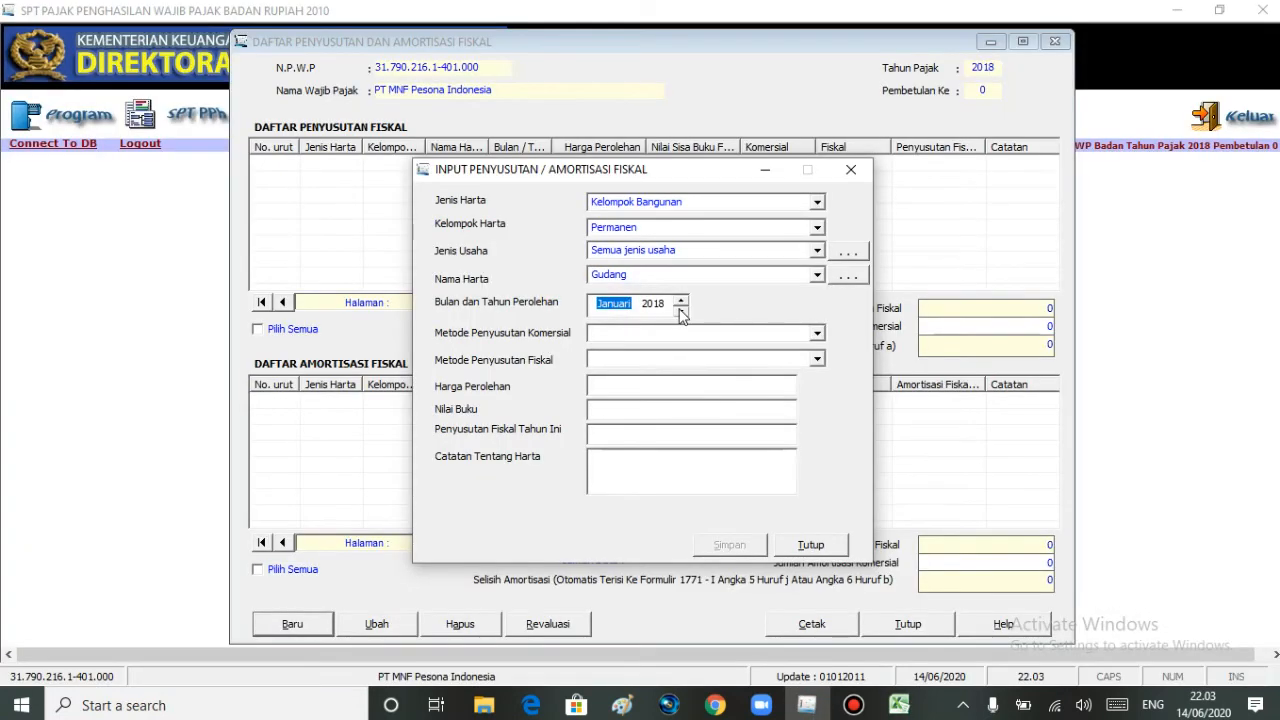
pyautogui.click(680, 310)
pyautogui.click(680, 298)
pyautogui.click(680, 298)
pyautogui.click(680, 298)
pyautogui.click(655, 304)
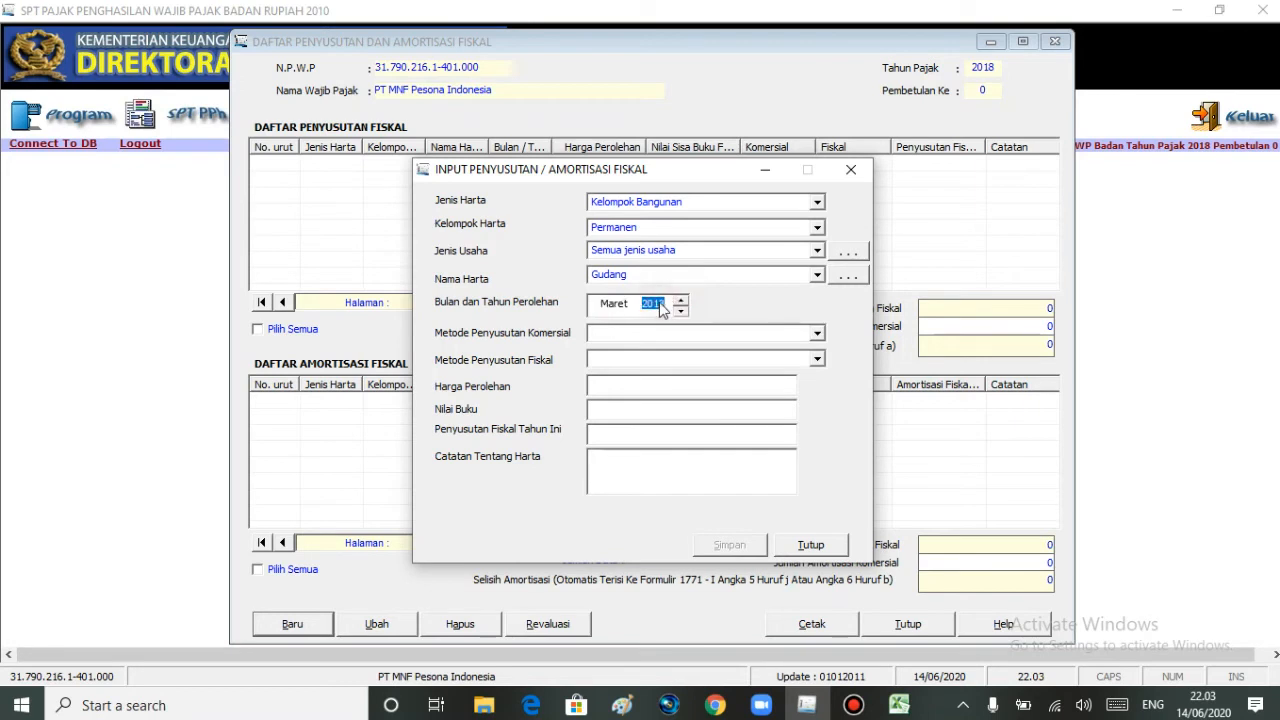
pyautogui.write('20')
# - Recheck Building 01's row in Excel and set both Metode Penyusutan Komersial and Metode Penyusutan Fiskal to Garis Lurus in eSPT
pyautogui.moveTo(908, 692)
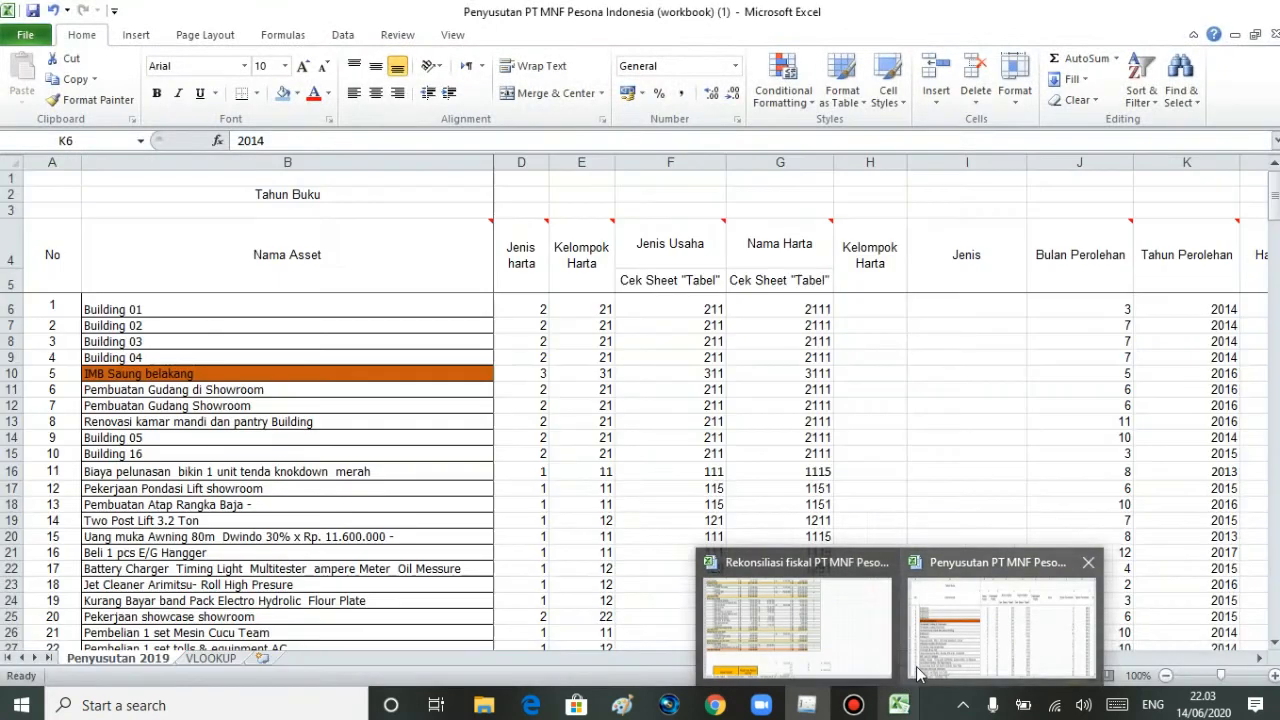
pyautogui.click(1000, 625)
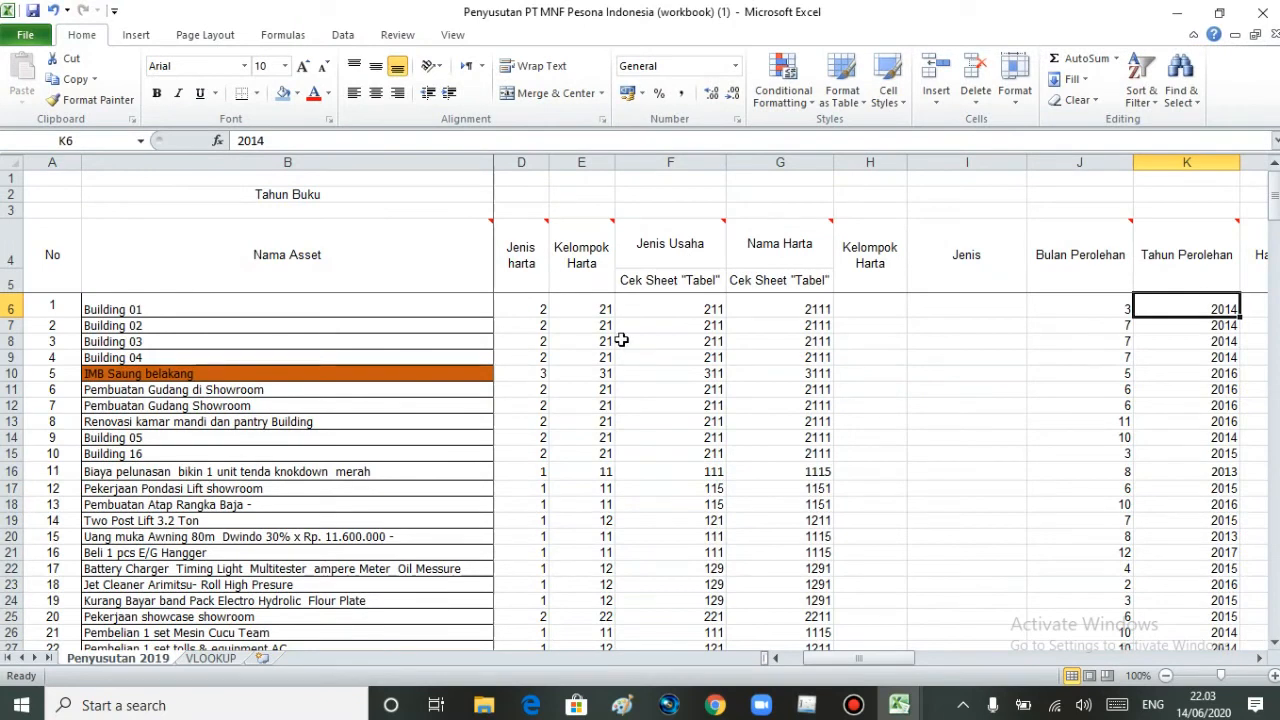
pyautogui.click(806, 705)
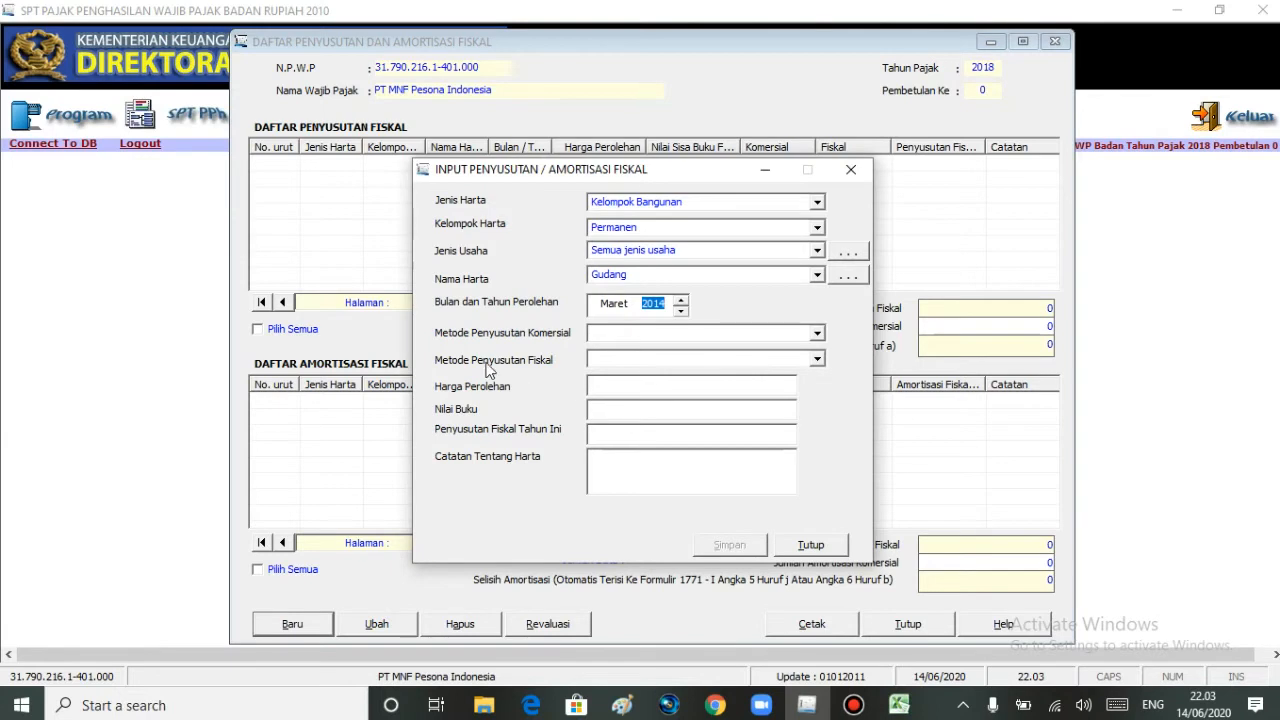
pyautogui.click(817, 335)
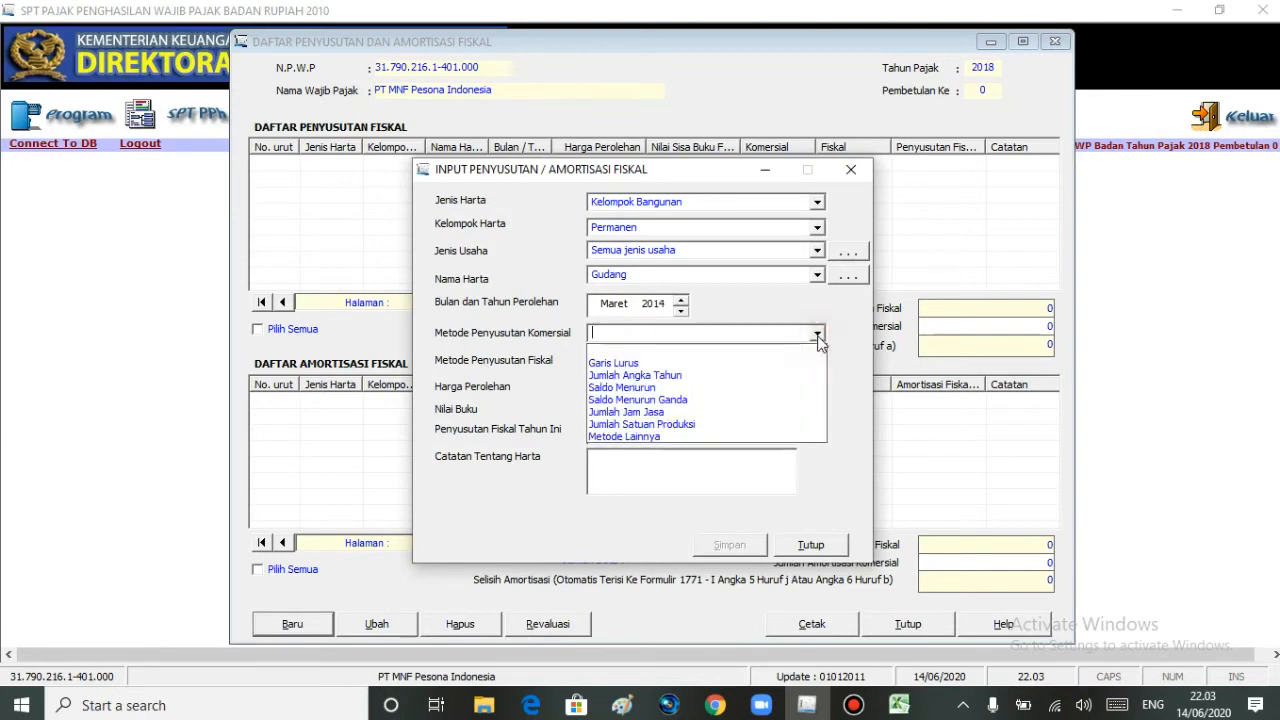
pyautogui.click(672, 362)
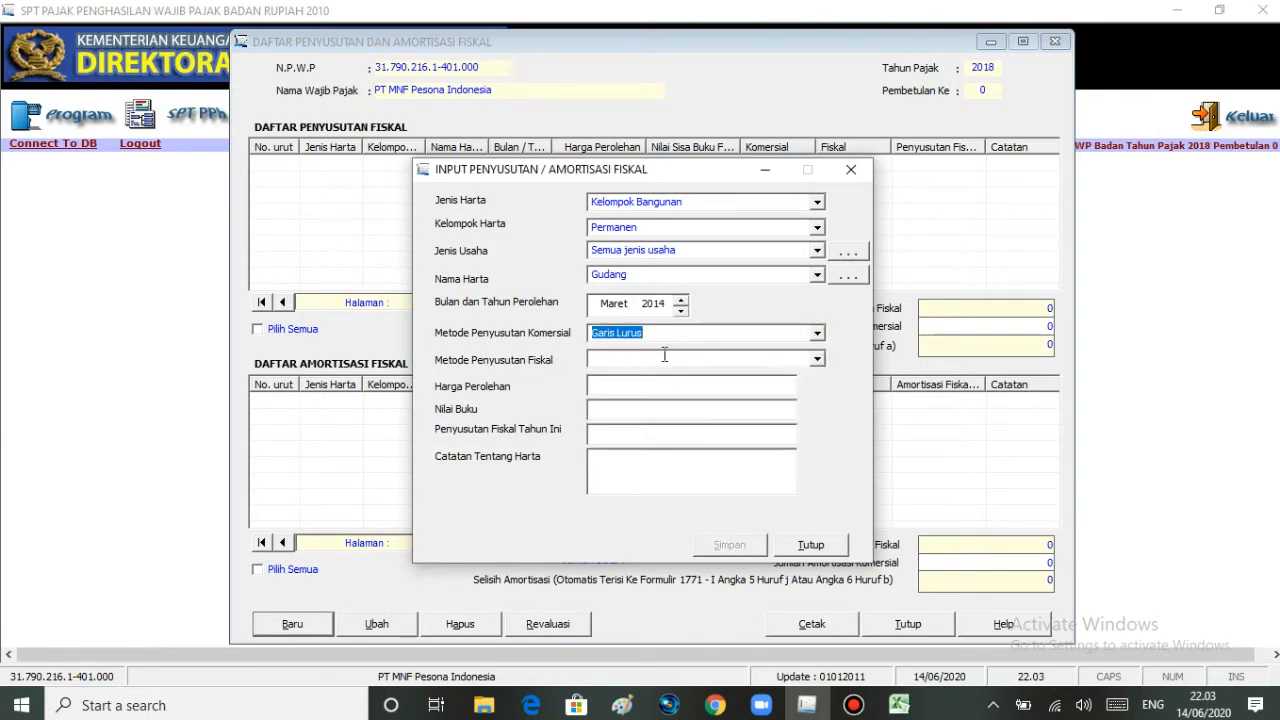
pyautogui.click(817, 359)
pyautogui.click(684, 388)
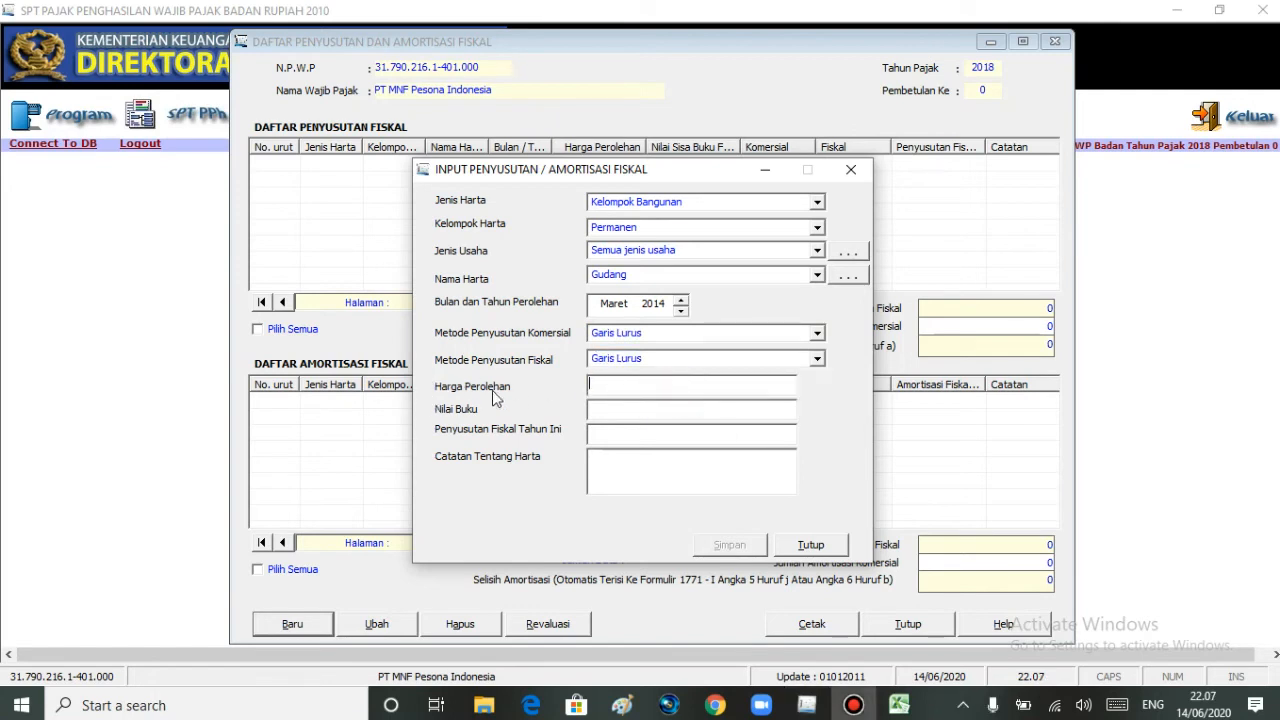
pyautogui.click(898, 704)
pyautogui.click(938, 662)
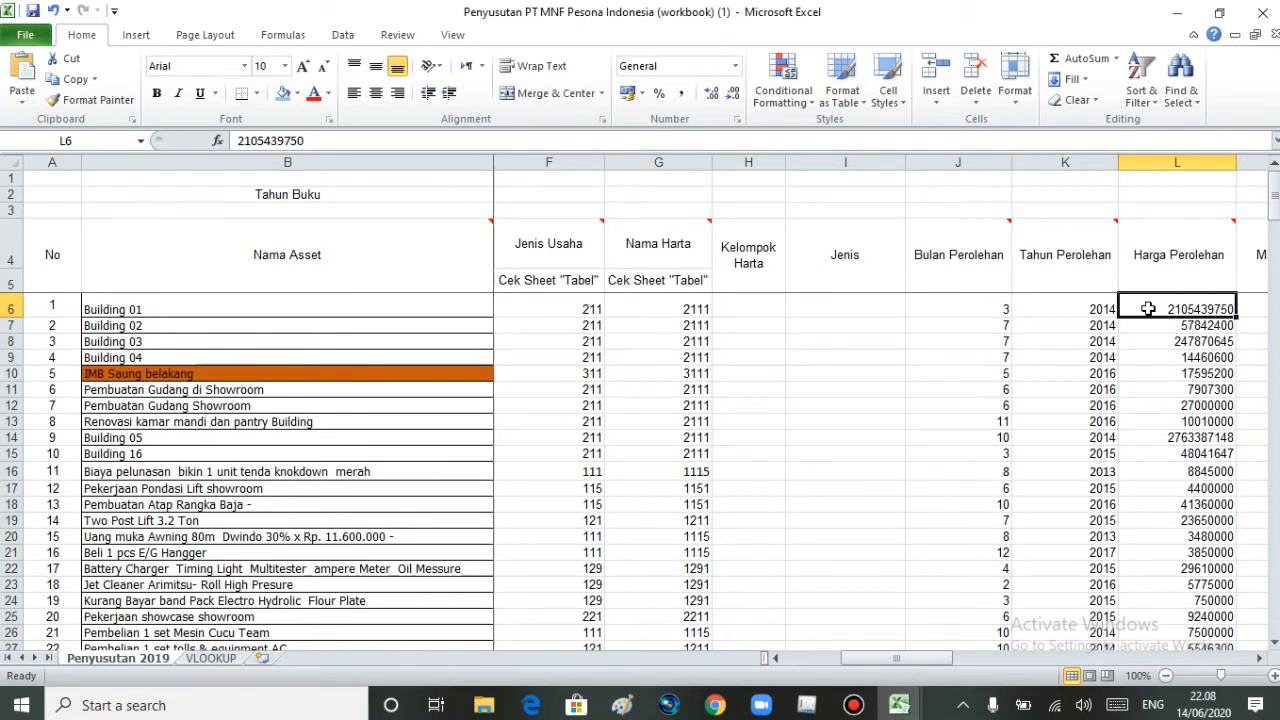
pyautogui.click(807, 705)
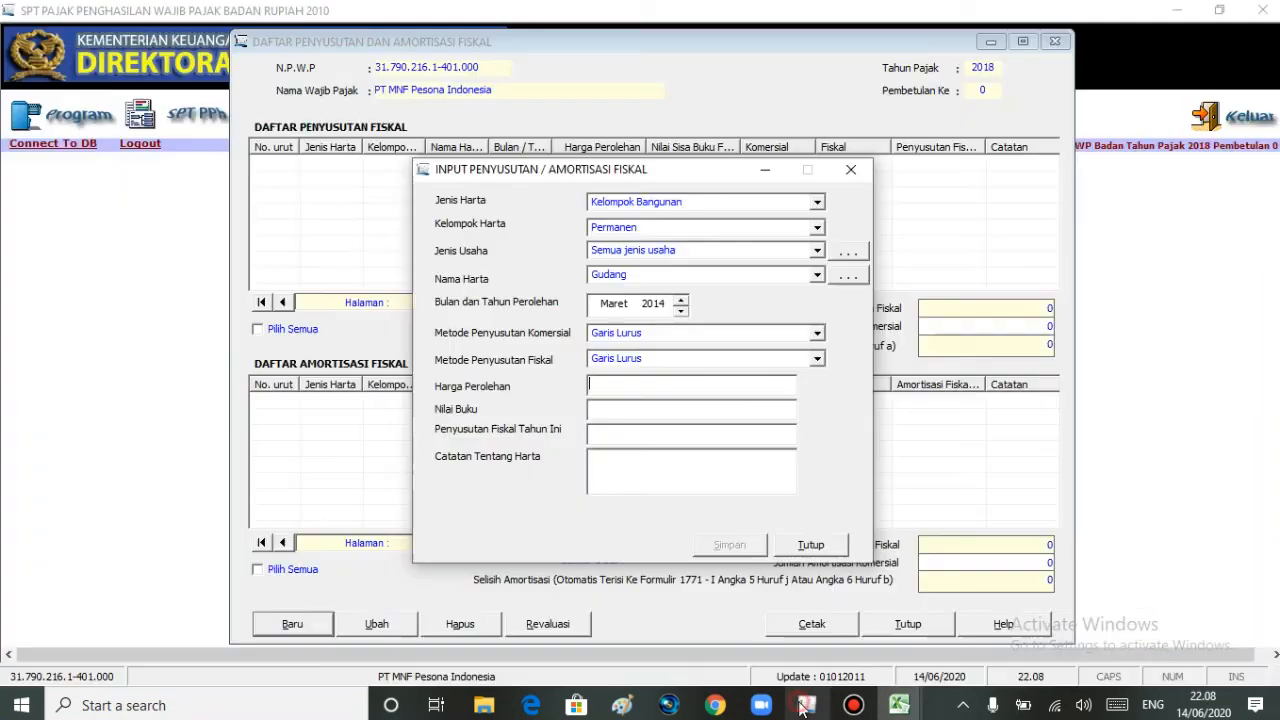
pyautogui.click(696, 379)
pyautogui.write('210543')
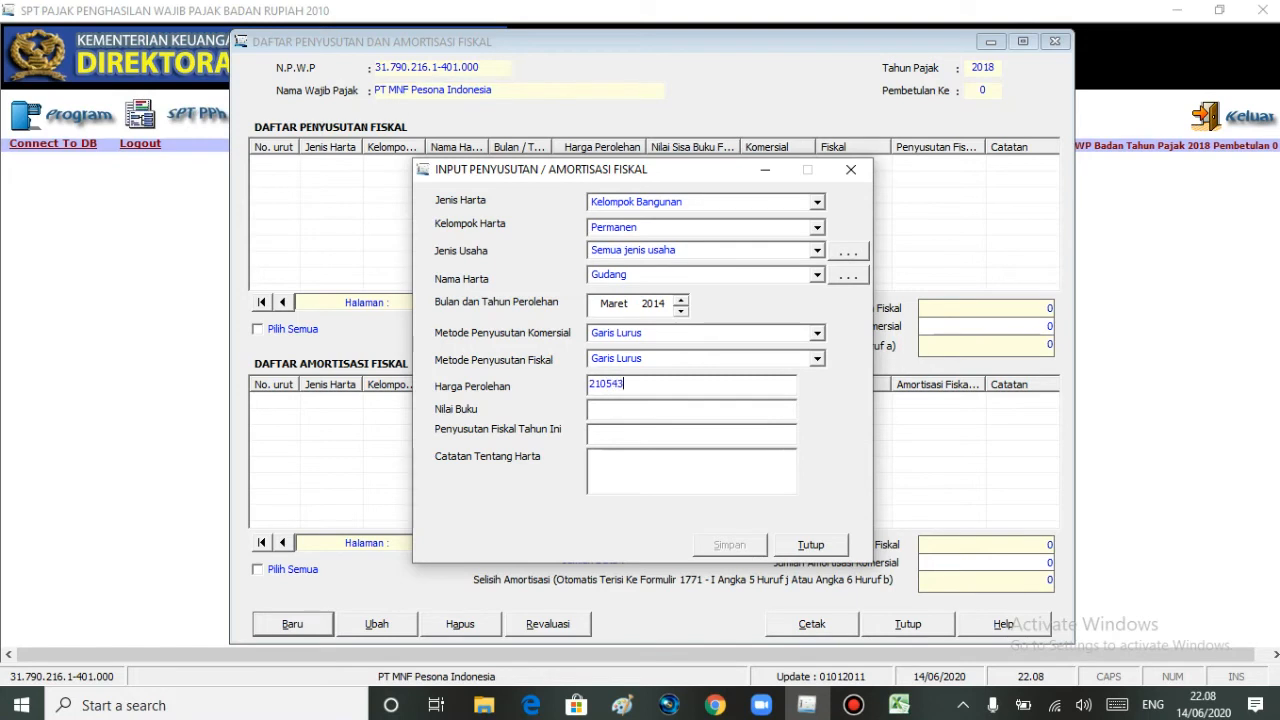
pyautogui.write('9750')
pyautogui.press('Tab')
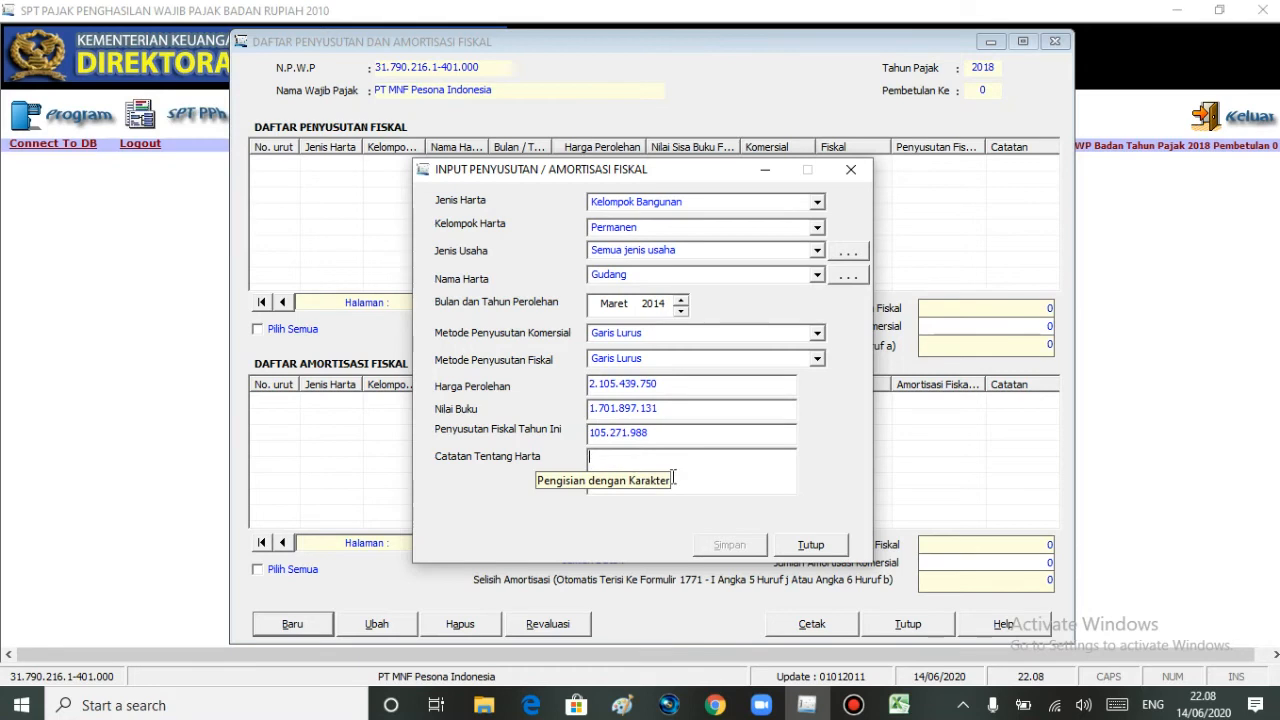
# - Check the asset name in Excel, enter Building 1 as Catatan Tentang Harta in eSPT, and save the record without starting another entry
pyautogui.click(899, 705)
pyautogui.click(926, 663)
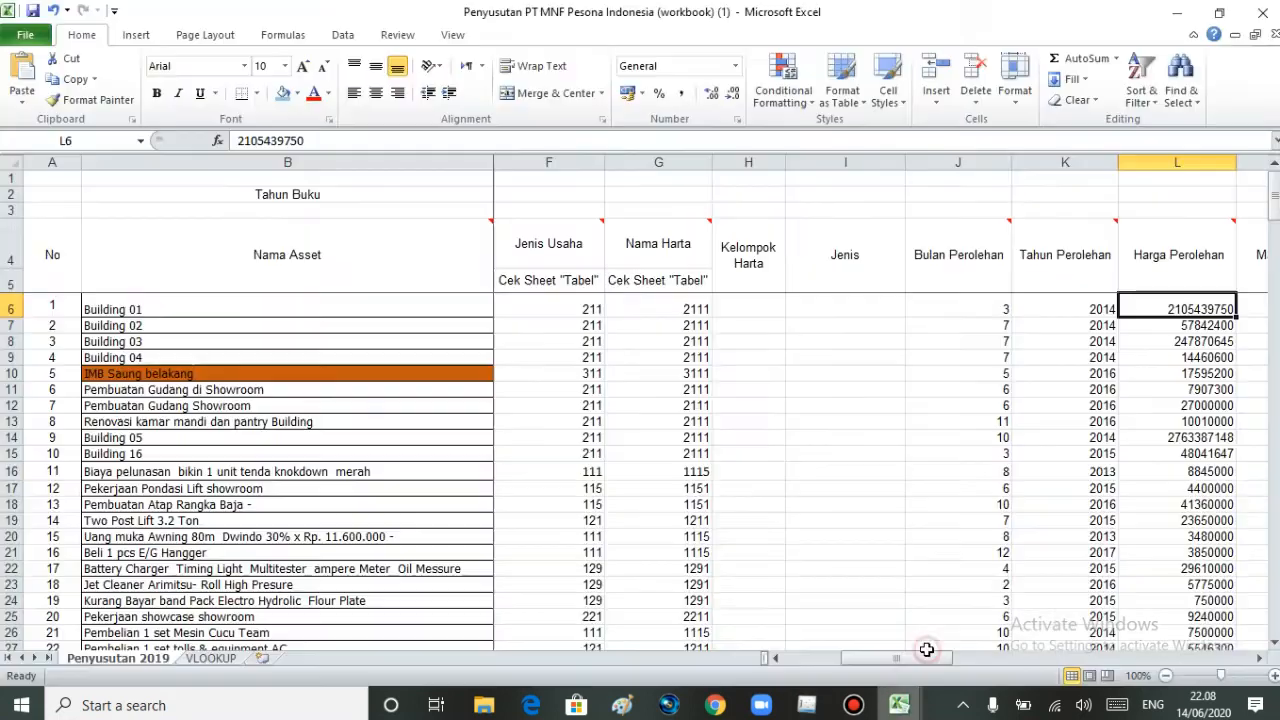
pyautogui.click(288, 310)
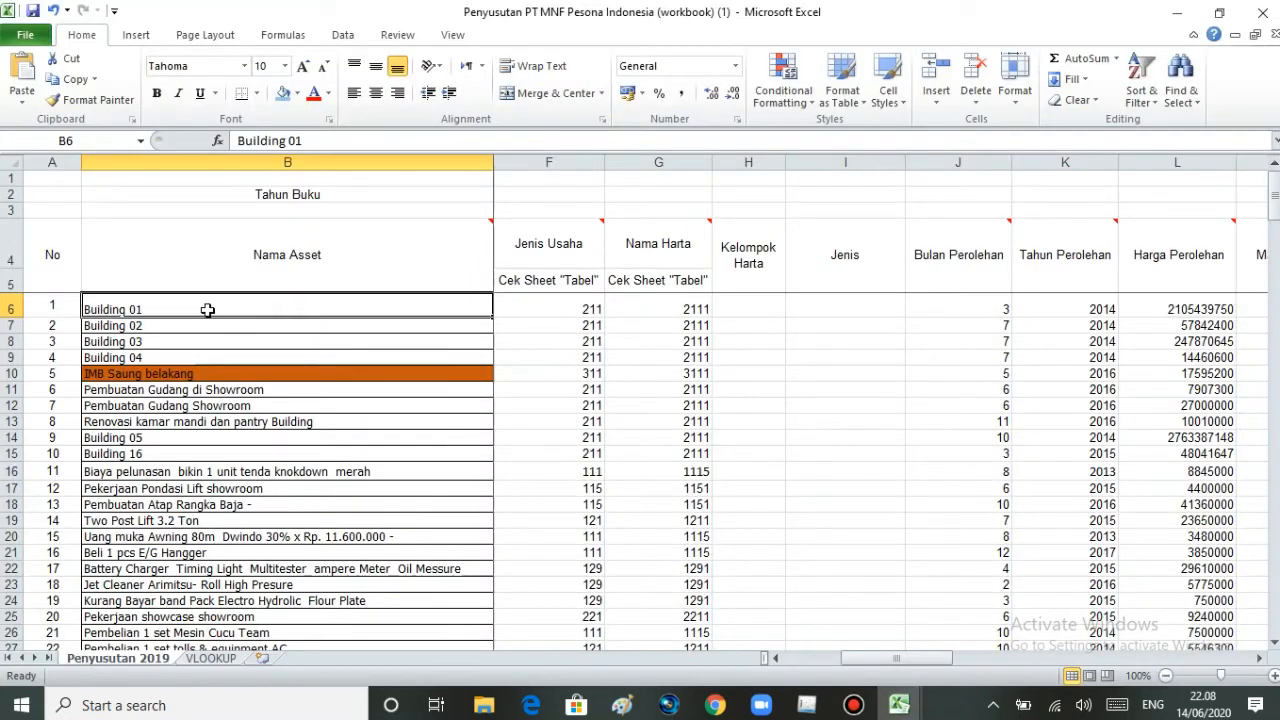
pyautogui.click(807, 705)
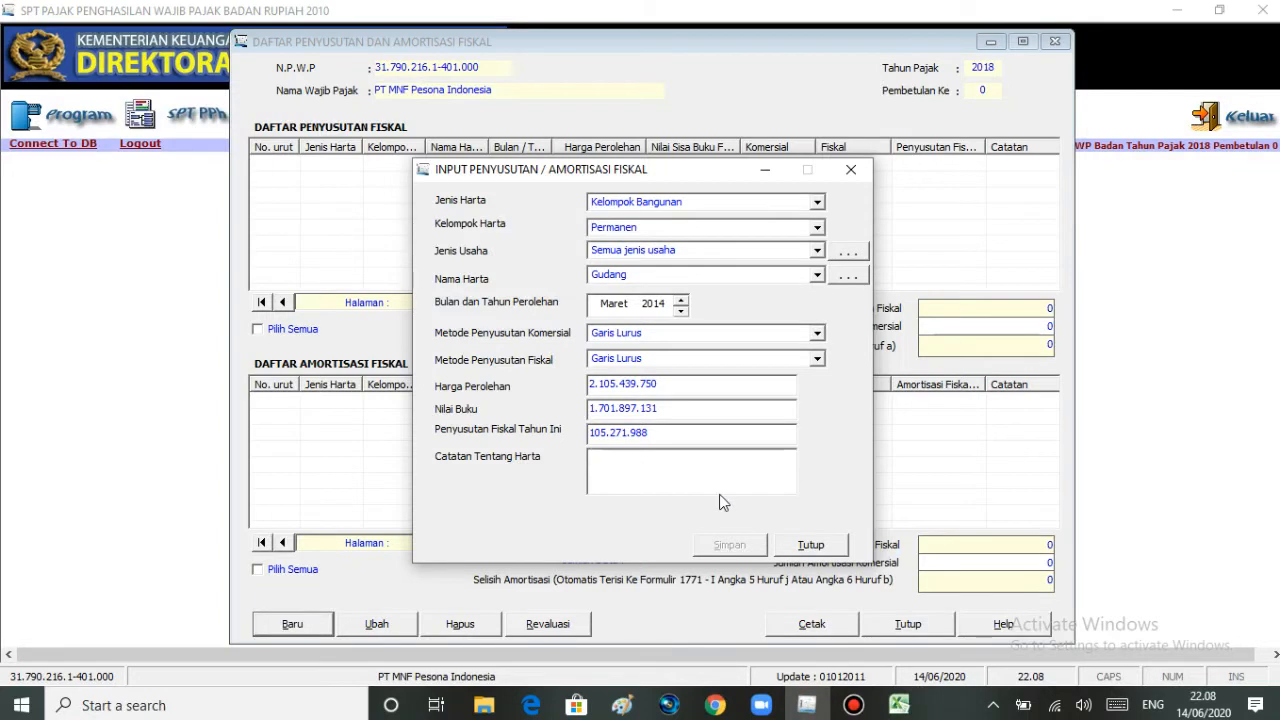
pyautogui.click(719, 490)
pyautogui.write('Building 1')
pyautogui.click(712, 549)
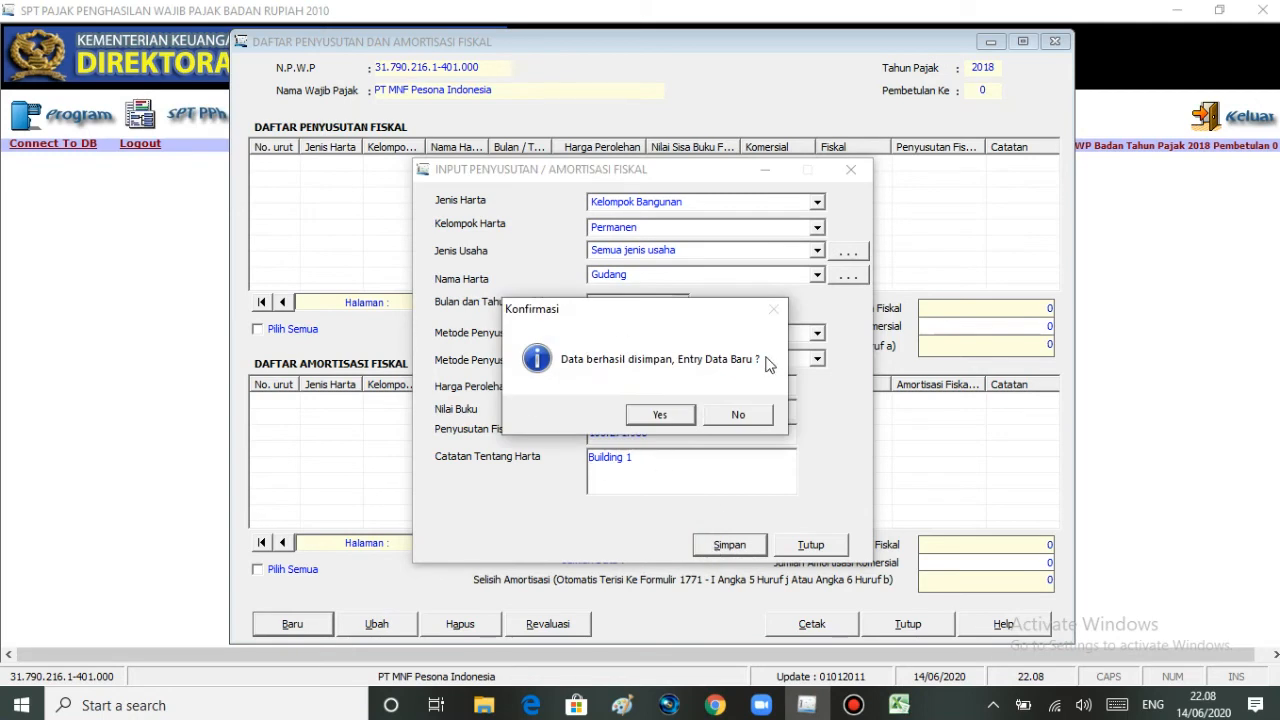
pyautogui.click(758, 418)
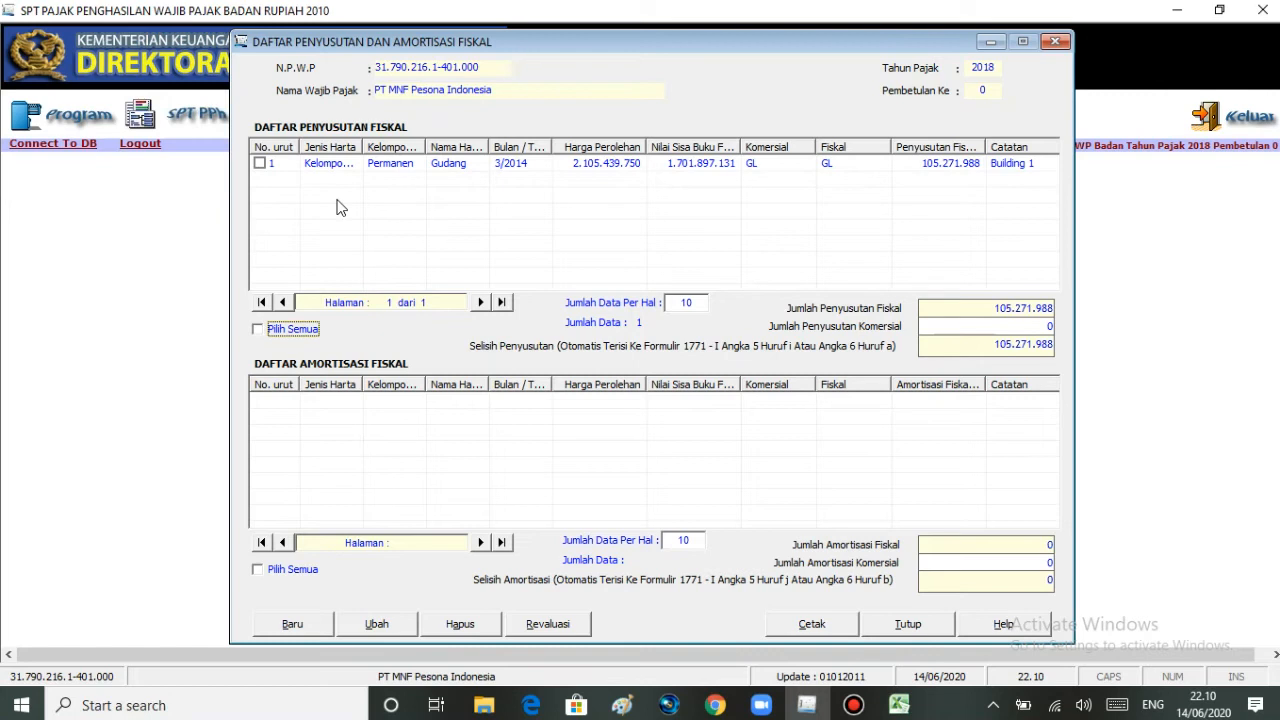
# - Open the saved Building 1 record for editing and compare its entries with the Building 01 row in Excel
pyautogui.click(258, 165)
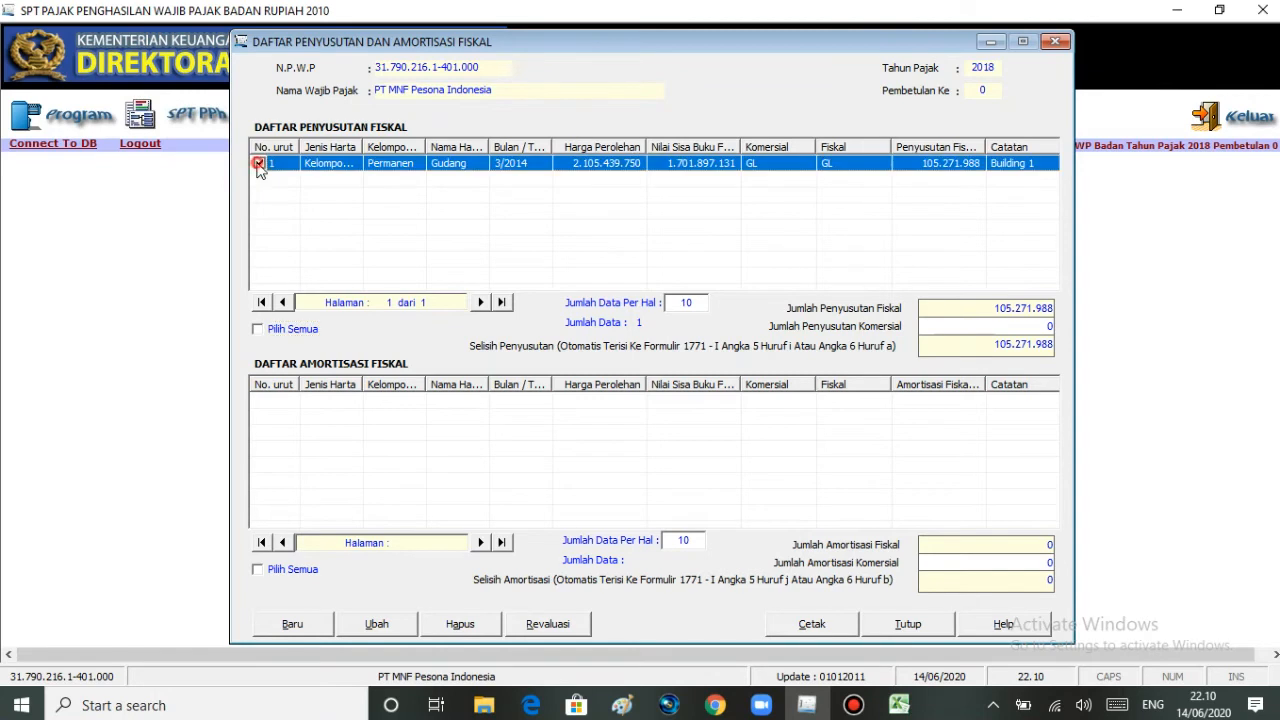
pyautogui.click(376, 624)
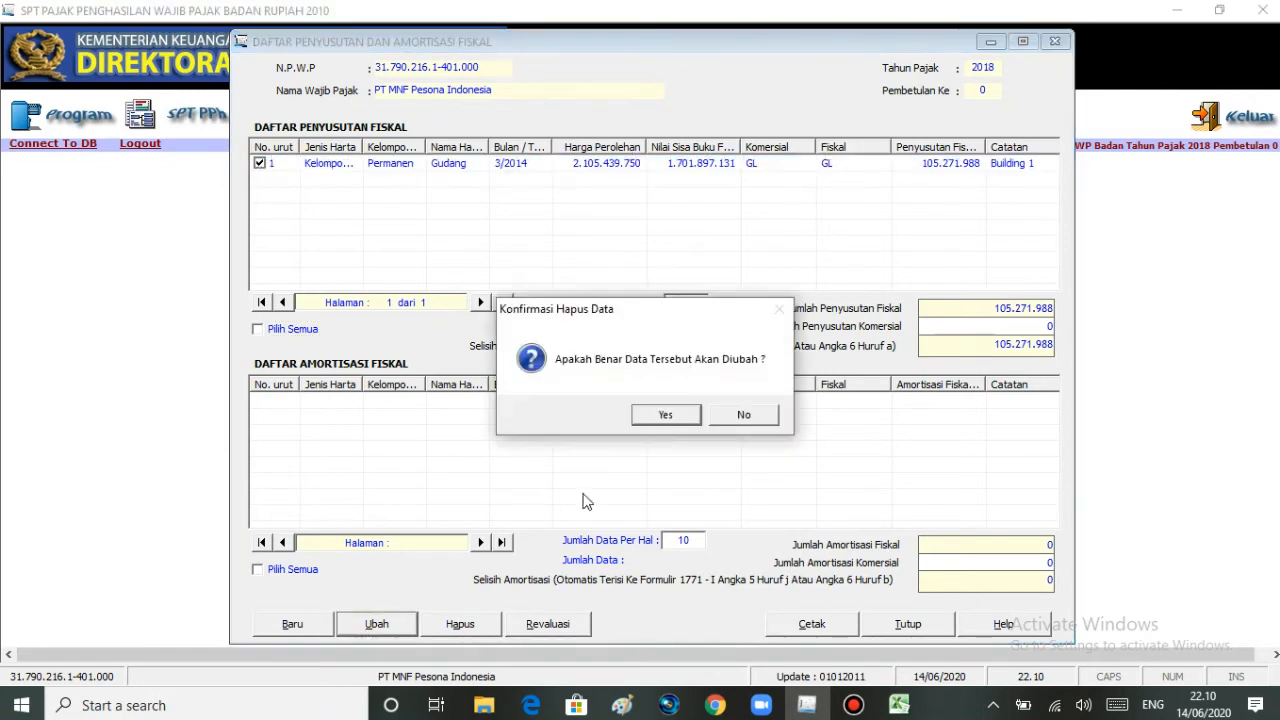
pyautogui.click(644, 418)
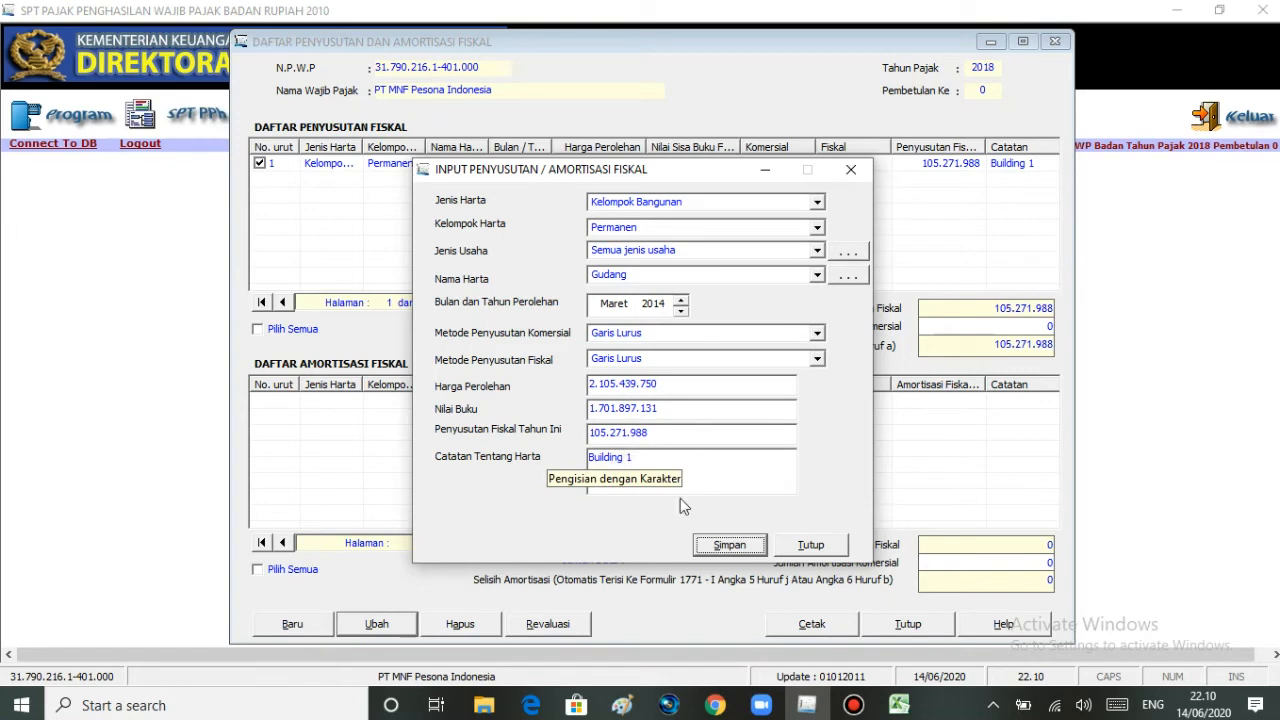
pyautogui.click(898, 705)
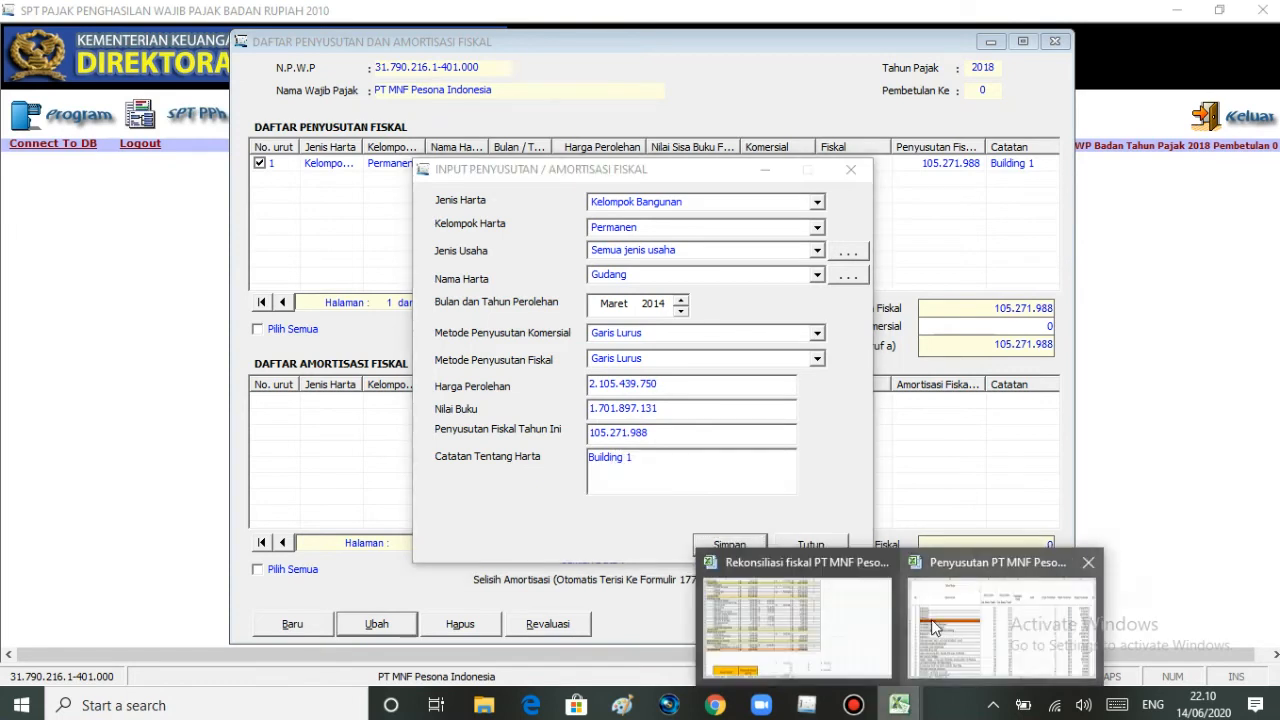
pyautogui.click(934, 628)
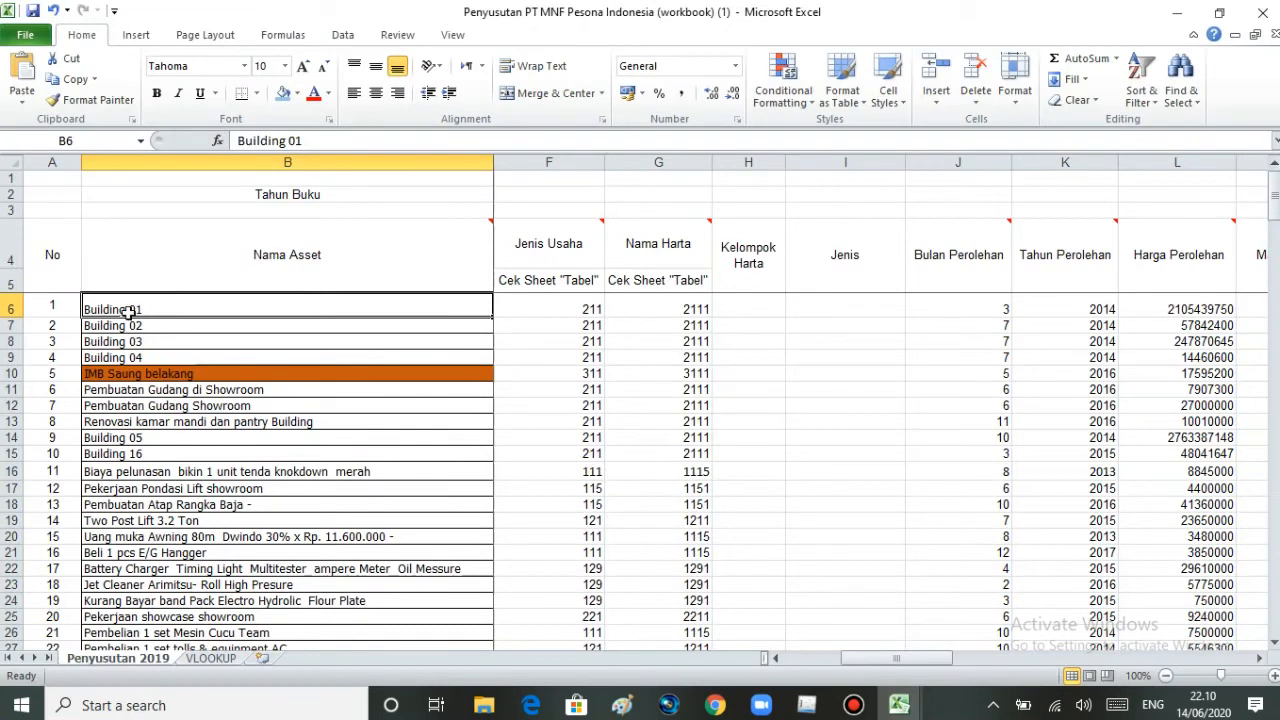
pyautogui.click(820, 675)
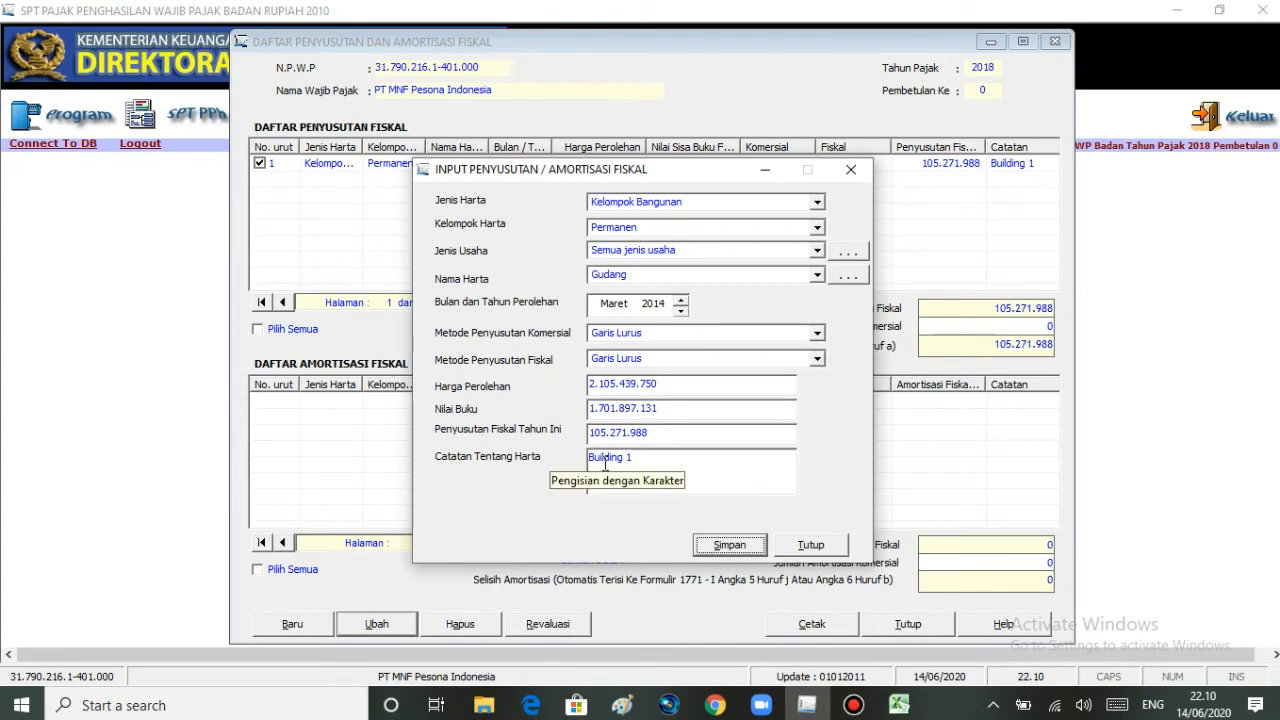
# - Correct Catatan Tentang Harta to Building 01, save the record, and close the fiscal depreciation and amortisation list
pyautogui.click(626, 458)
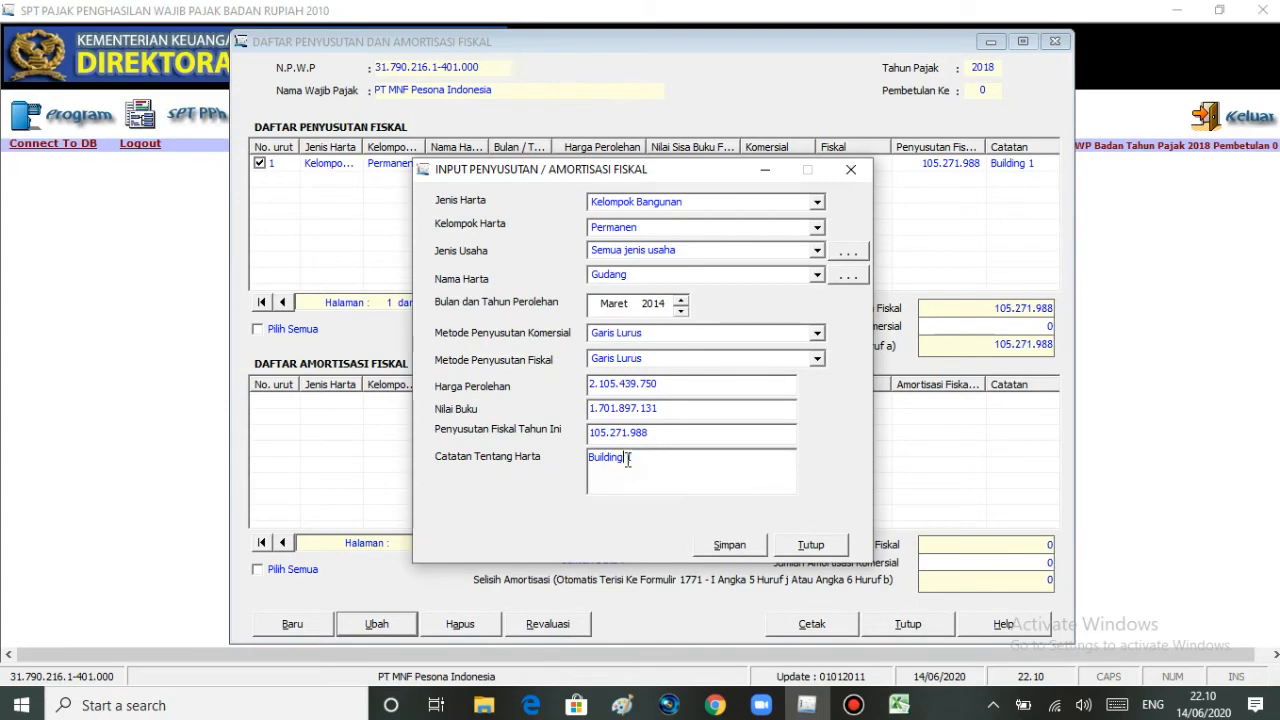
pyautogui.write('01')
pyautogui.click(709, 550)
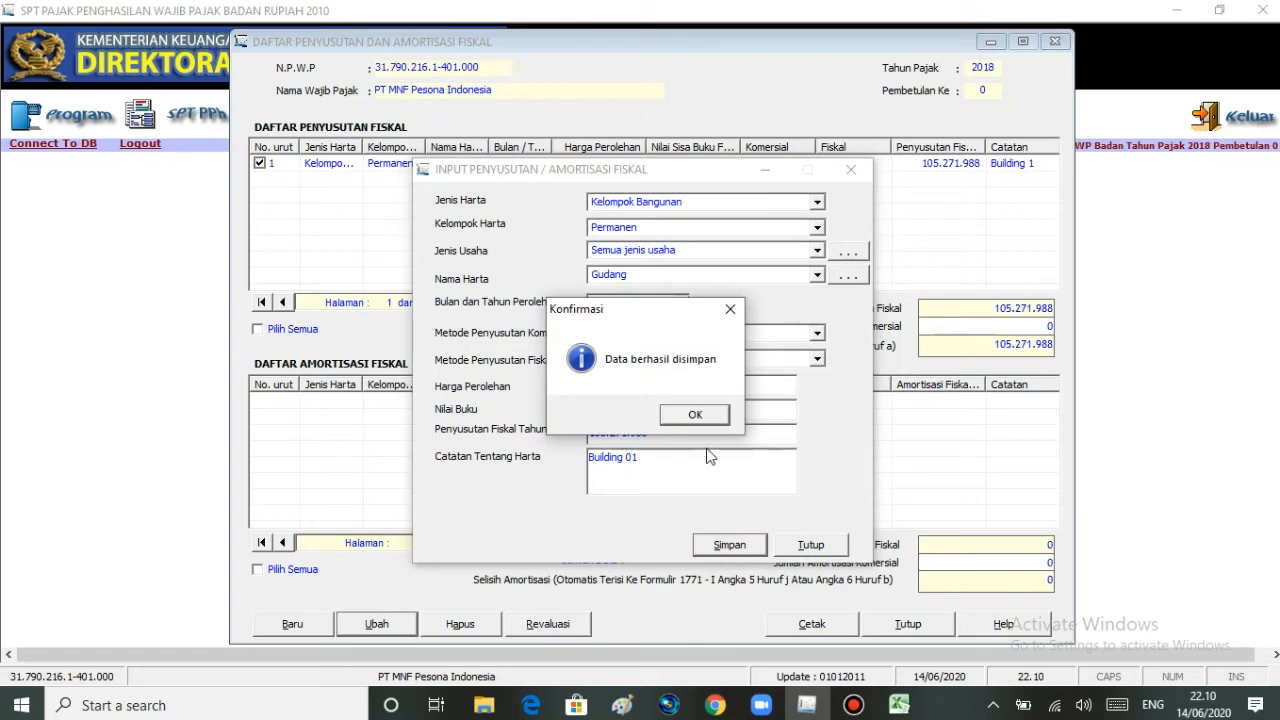
pyautogui.click(697, 415)
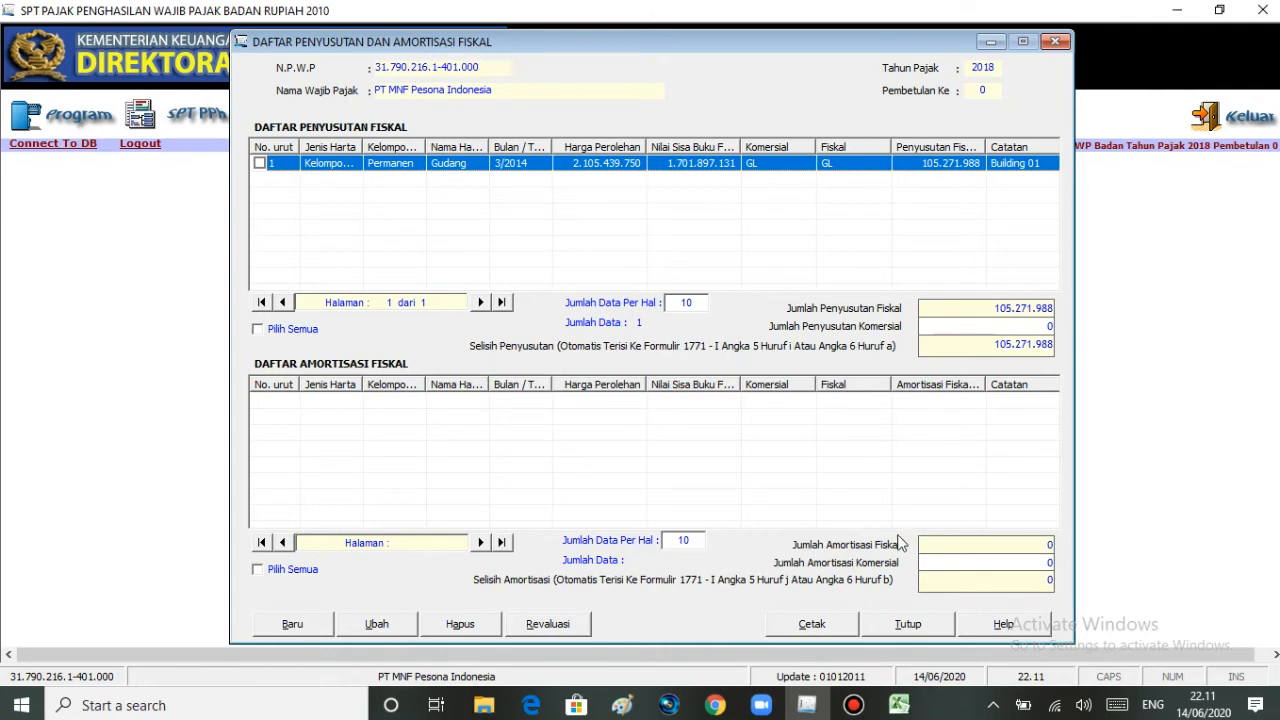
pyautogui.click(904, 626)
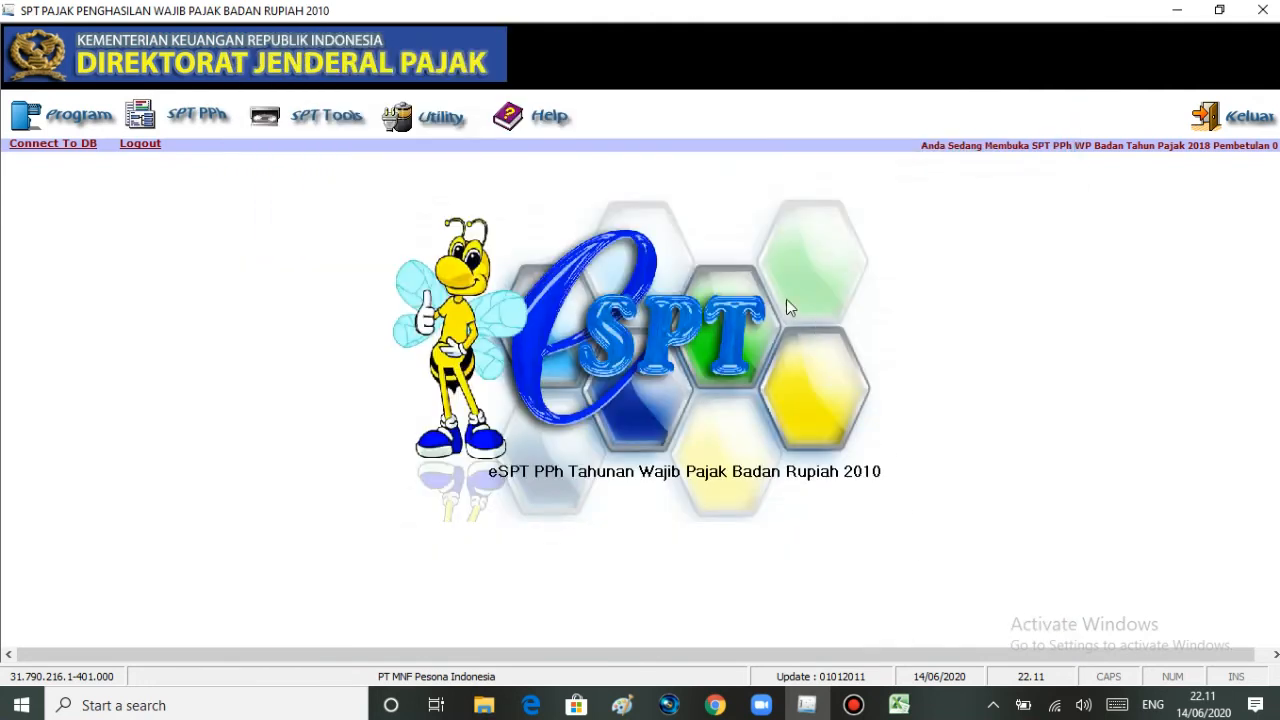
# - Start exporting the Penyusutan dan Amortisasi Fiskal data for Tahun Pajak 2018, declining to create depreciation data for the following year
pyautogui.click(438, 120)
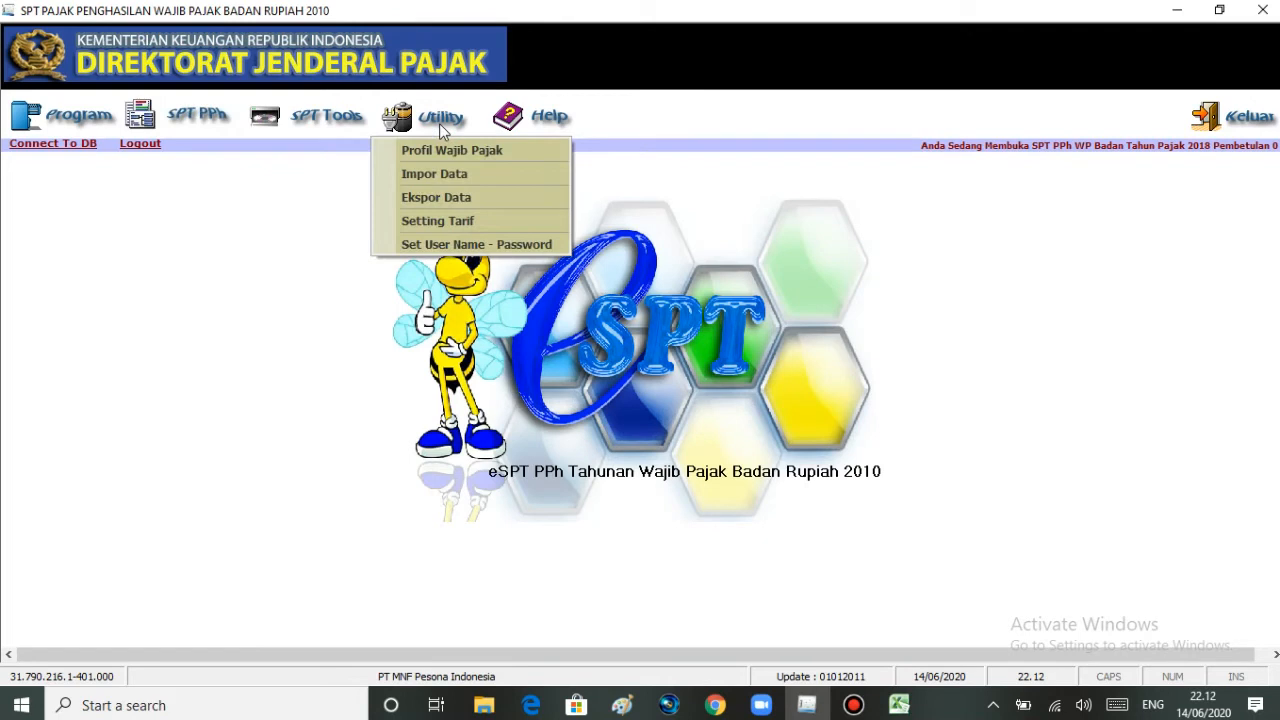
pyautogui.click(424, 197)
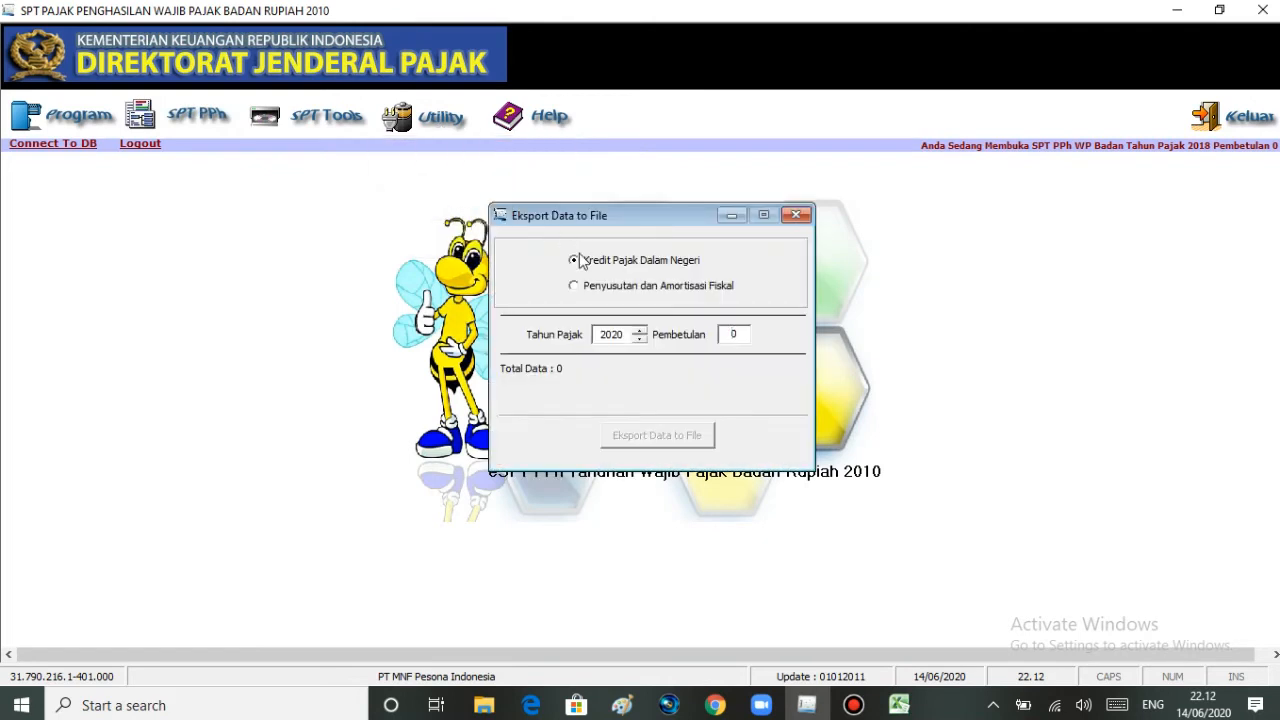
pyautogui.click(574, 287)
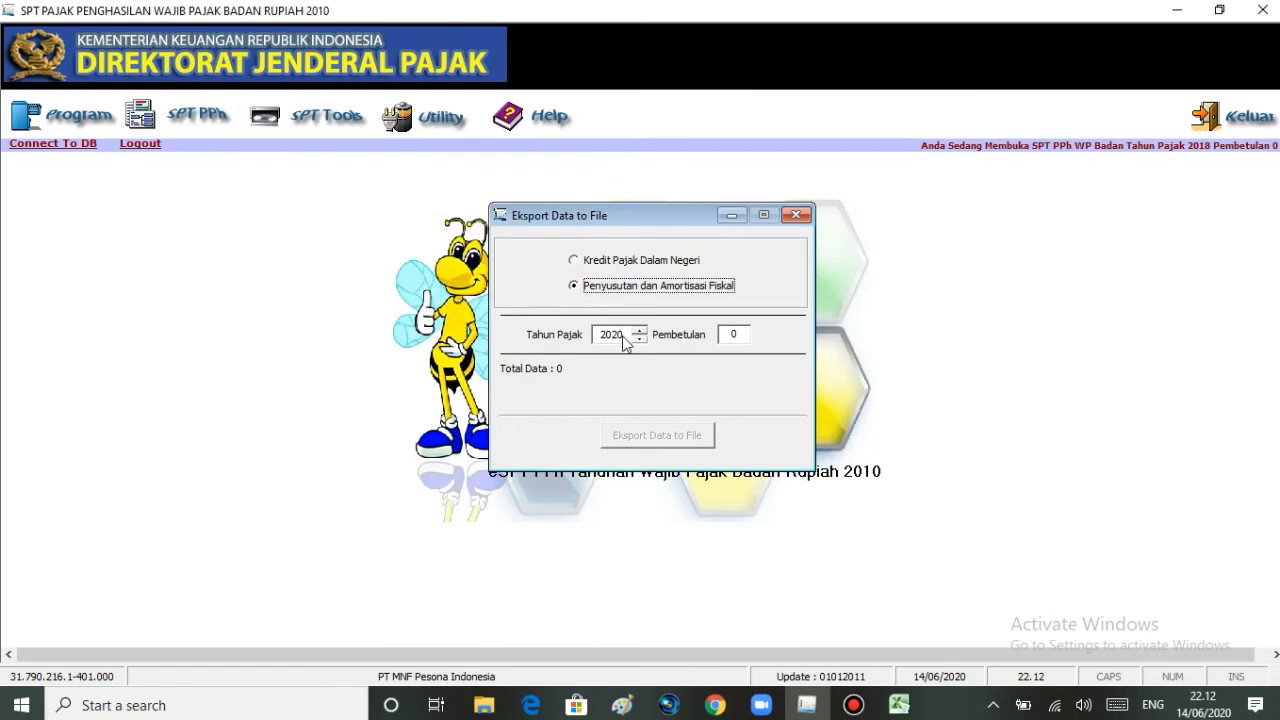
pyautogui.click(638, 339)
pyautogui.click(638, 339)
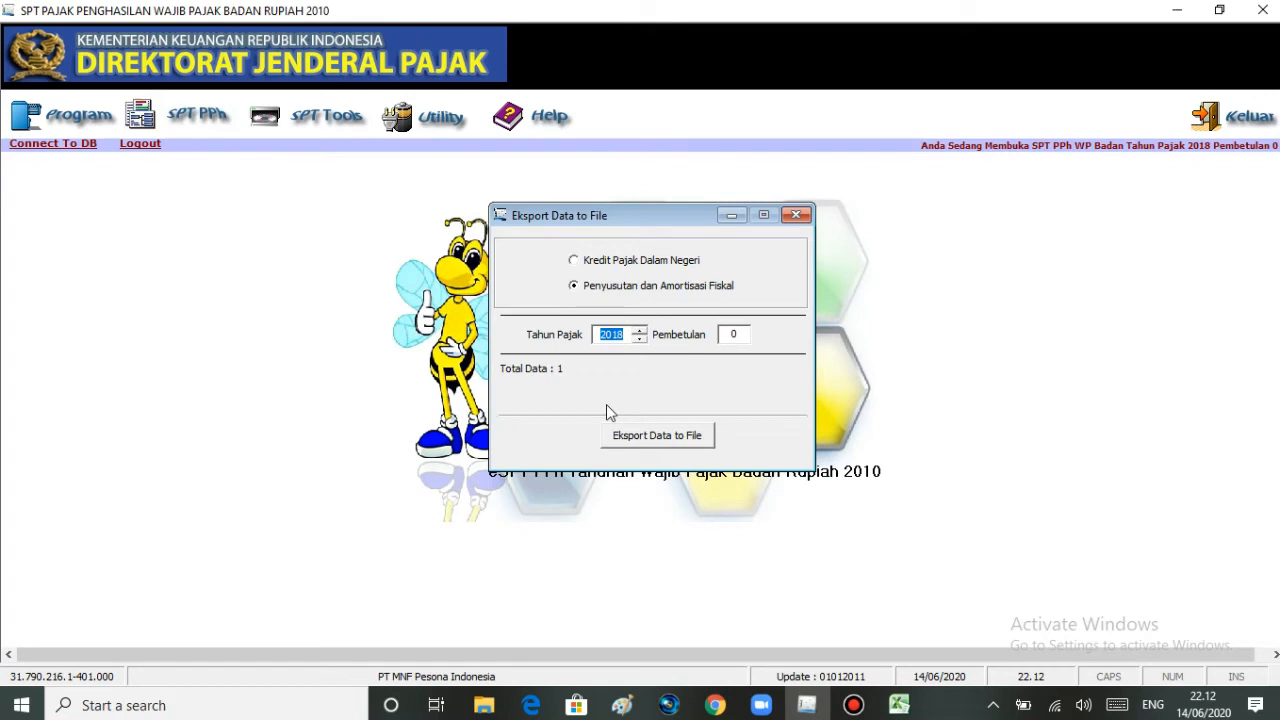
pyautogui.click(619, 442)
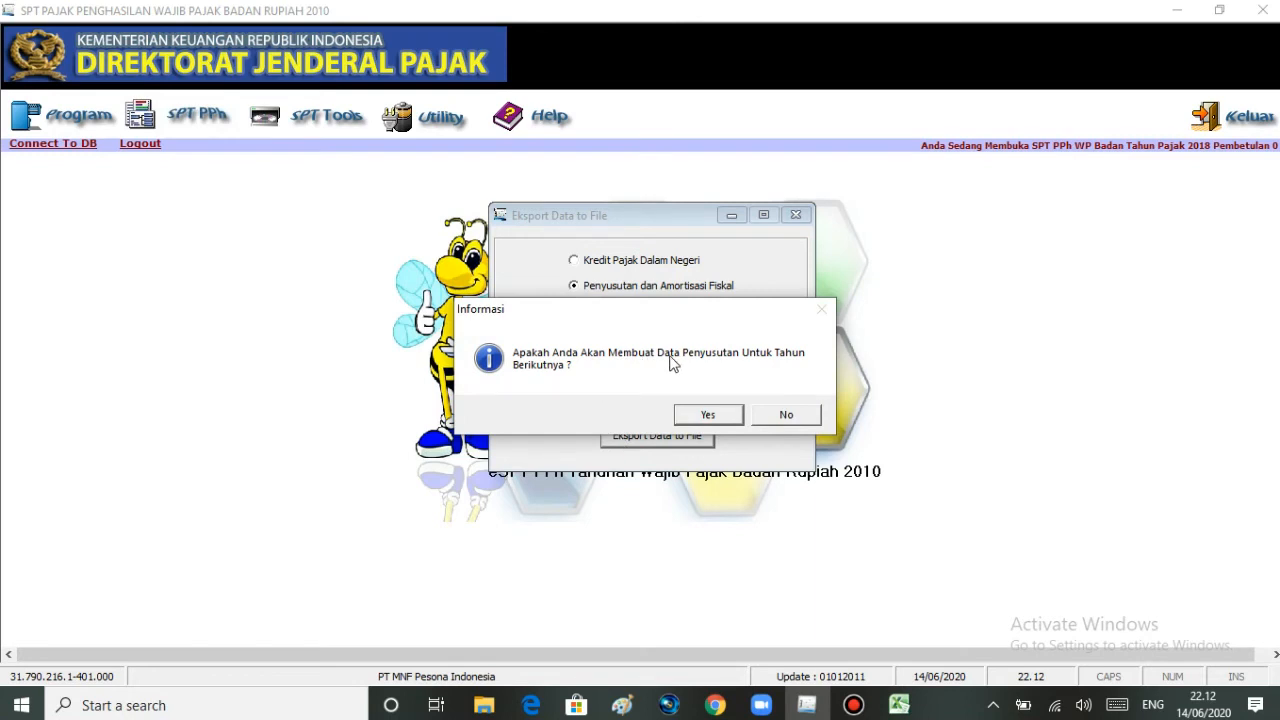
pyautogui.click(782, 415)
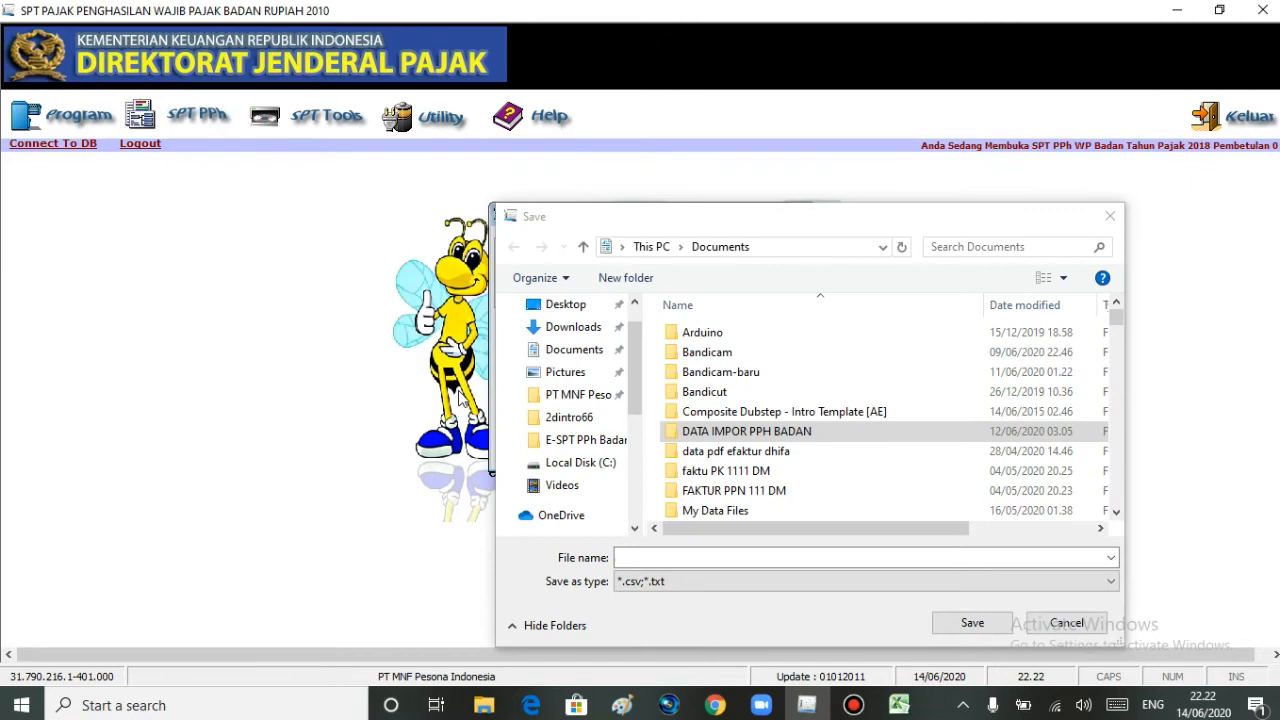
# - Save the export as Data Penyusutan Format CSV in the PT MNF Pesona Indonesia folder and close the export window
pyautogui.click(560, 401)
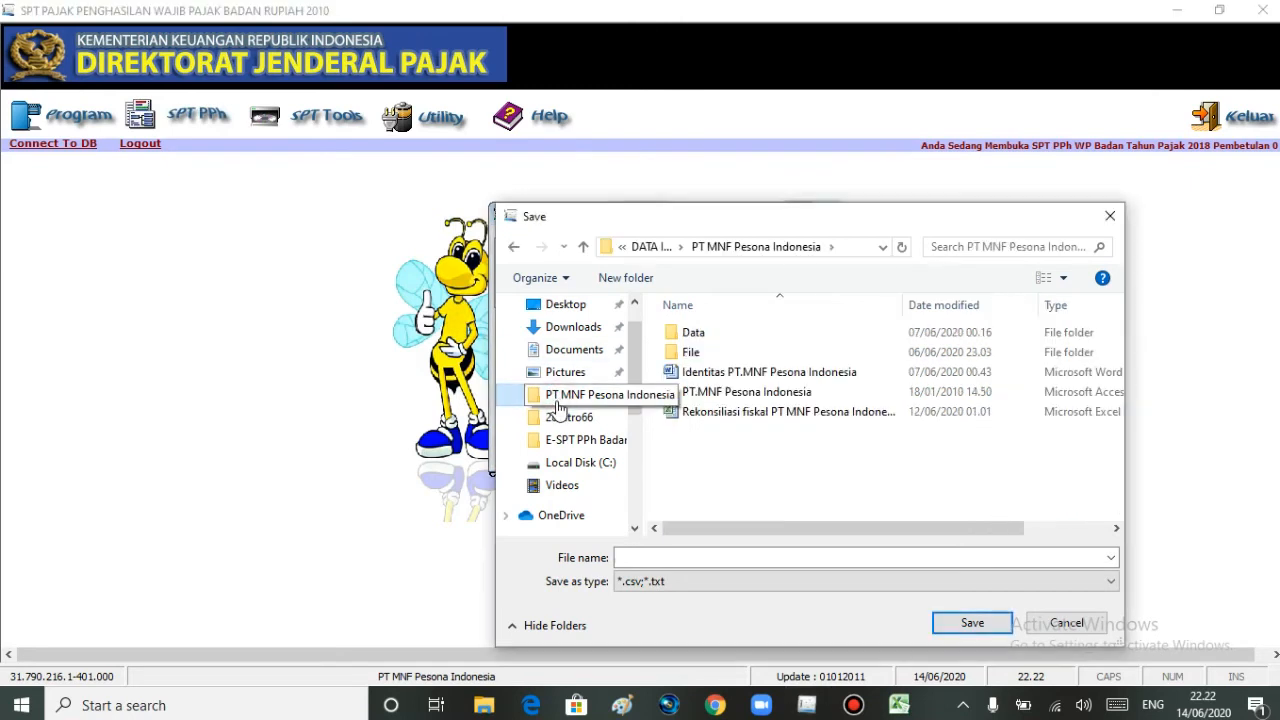
pyautogui.click(665, 558)
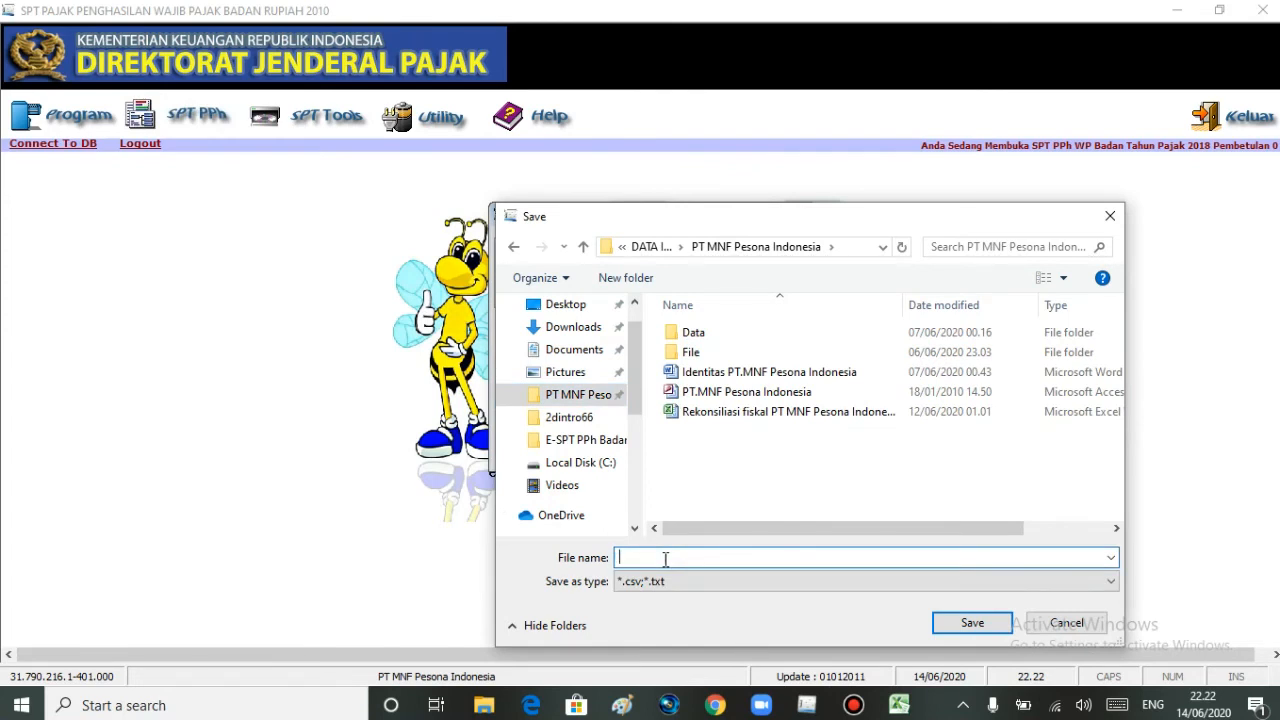
pyautogui.write('D')
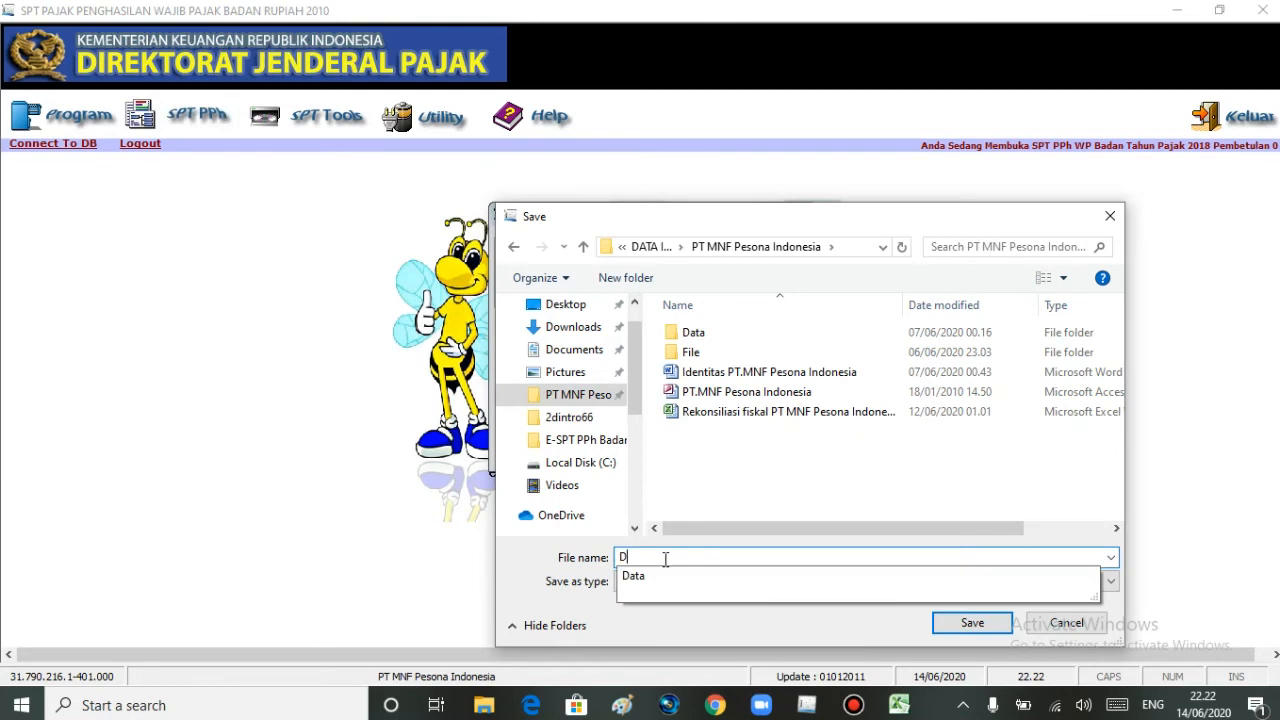
pyautogui.write('ata P')
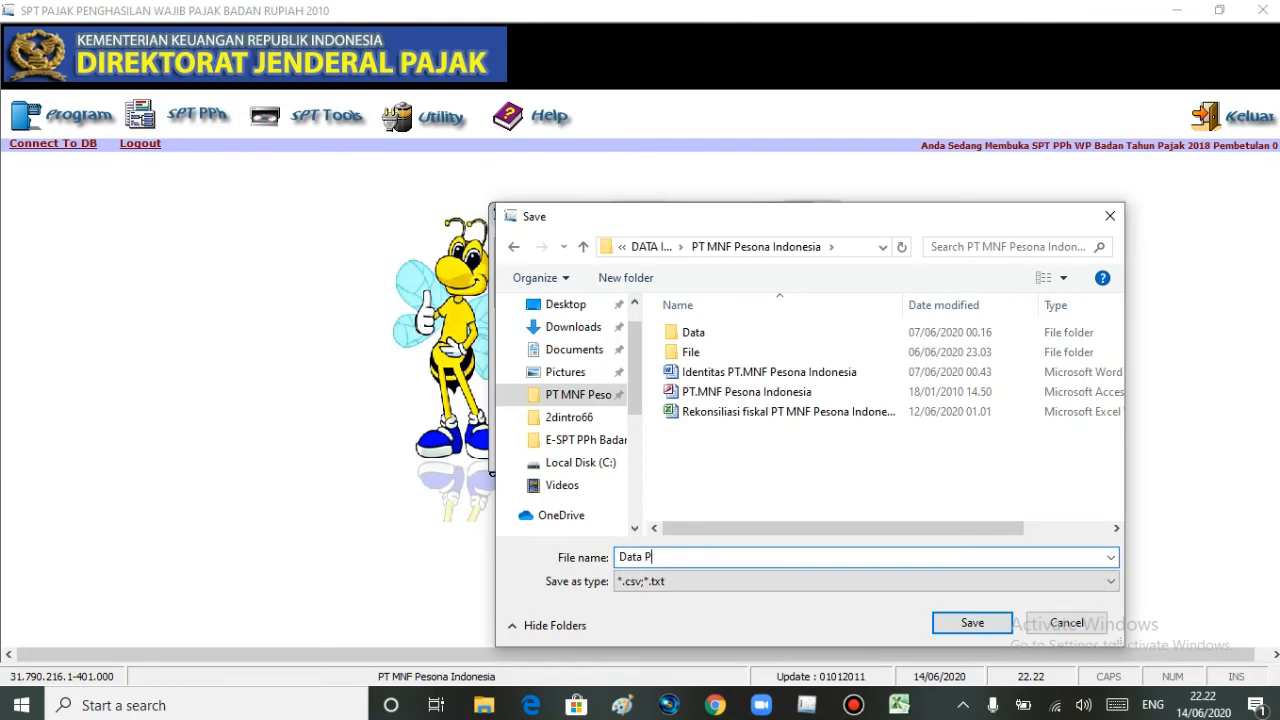
pyautogui.write('enyusun')
pyautogui.press('BackSpace')
pyautogui.write('tan Forma CSV')
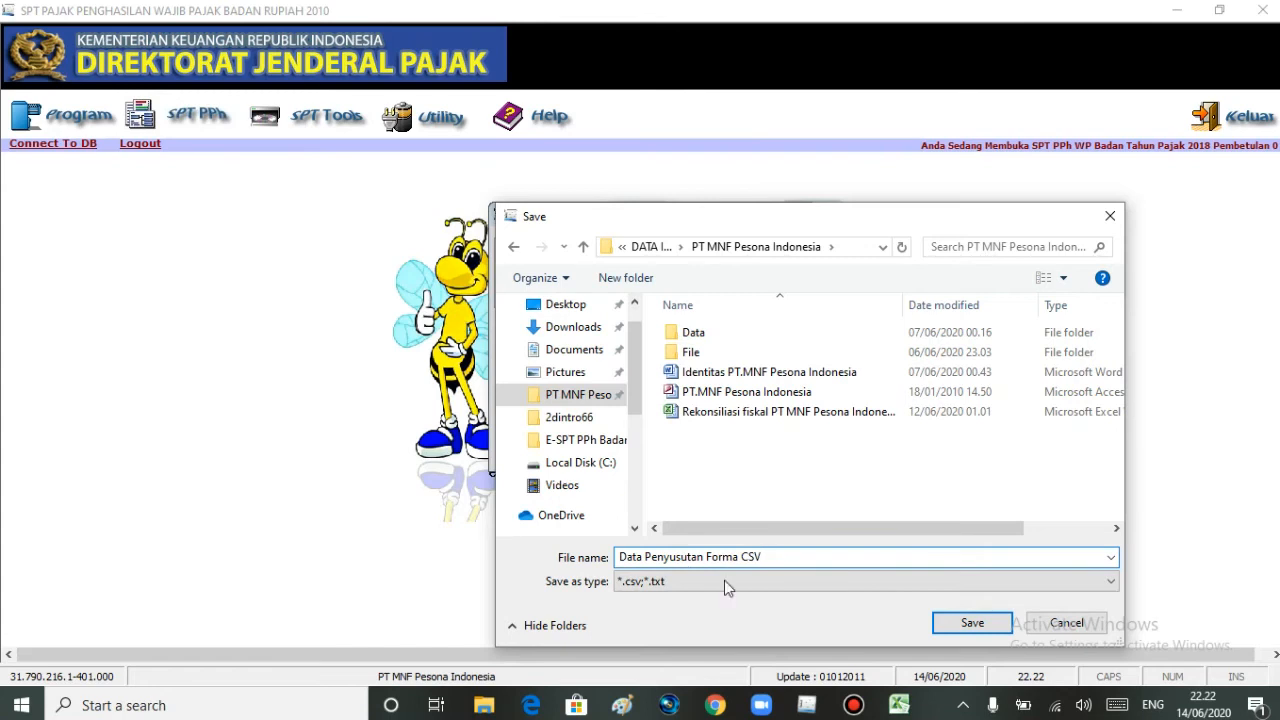
pyautogui.click(965, 620)
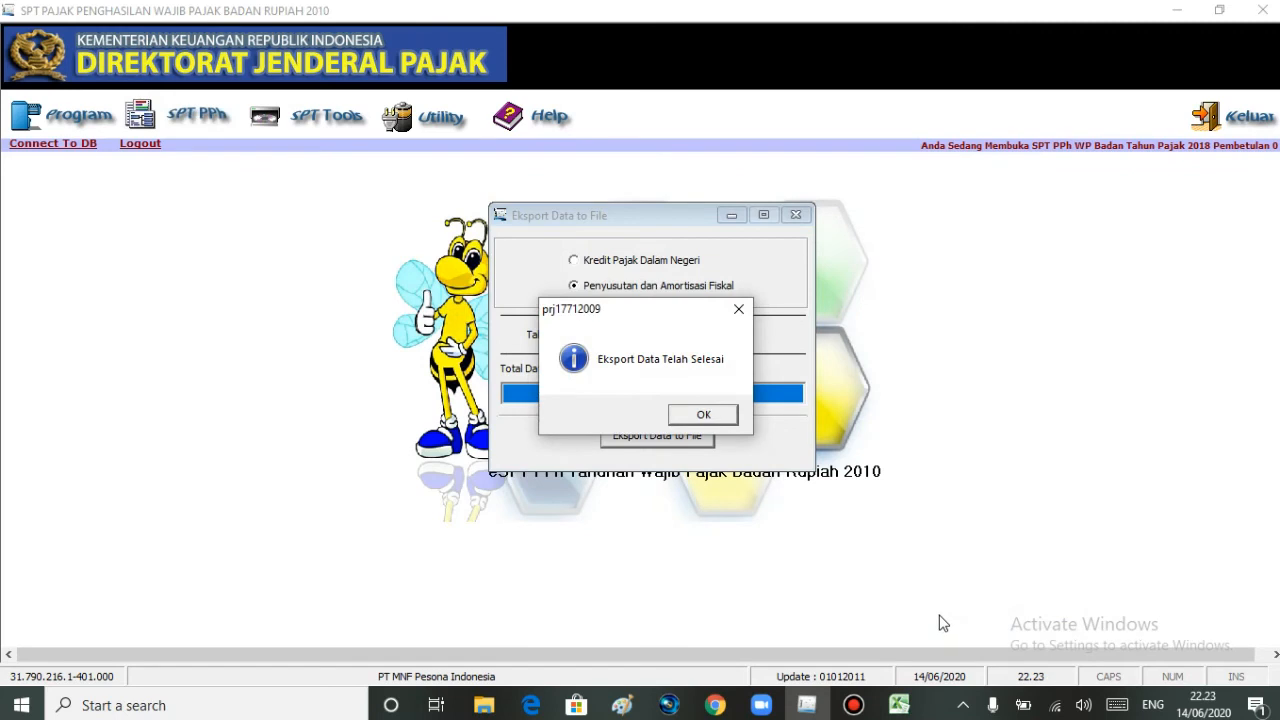
pyautogui.click(690, 426)
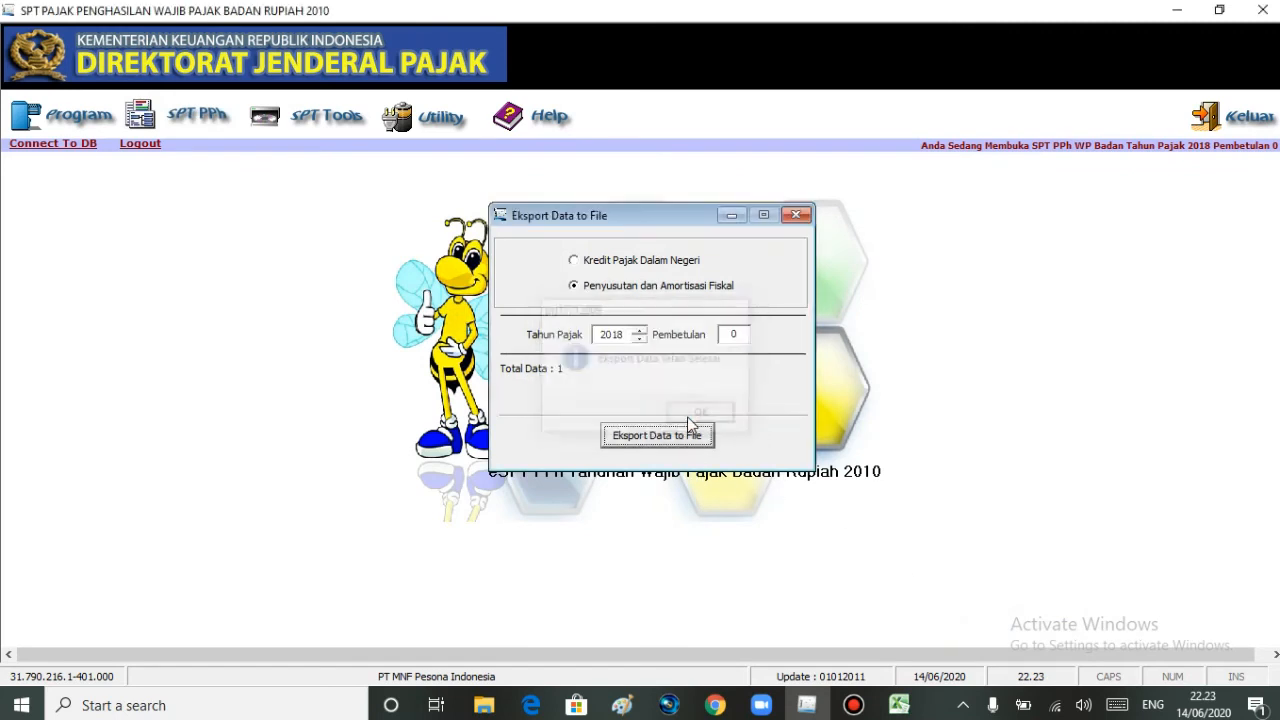
pyautogui.click(796, 215)
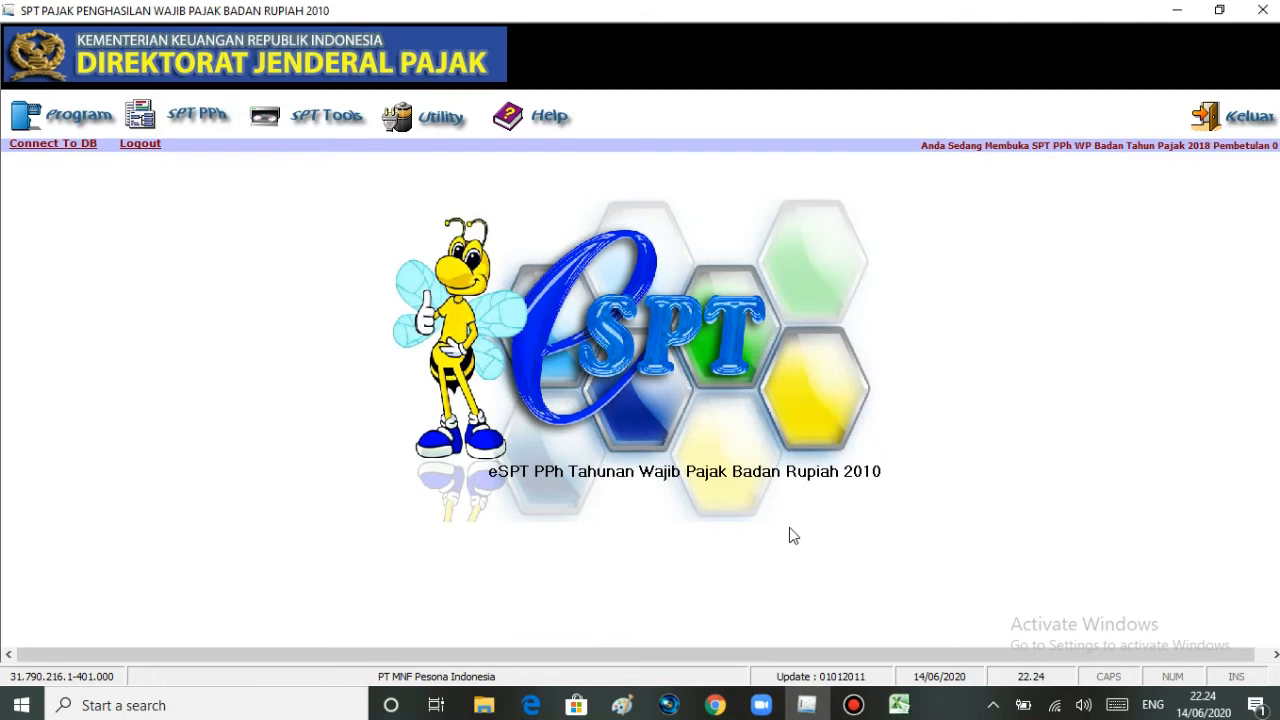
# - Switch to File Explorer and open Data Penyusutan Format CSV from the PT MNF Pesona Indonesia folder in Excel
pyautogui.moveTo(484, 705)
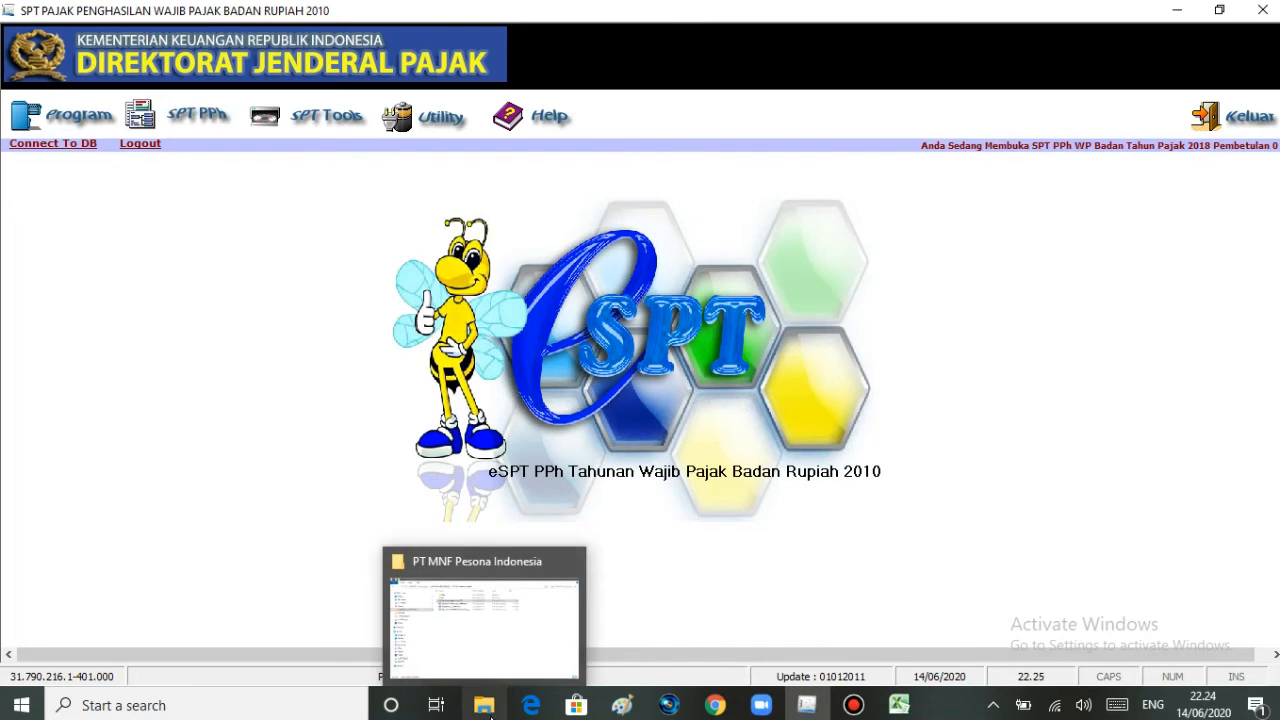
pyautogui.click(517, 660)
pyautogui.click(175, 220)
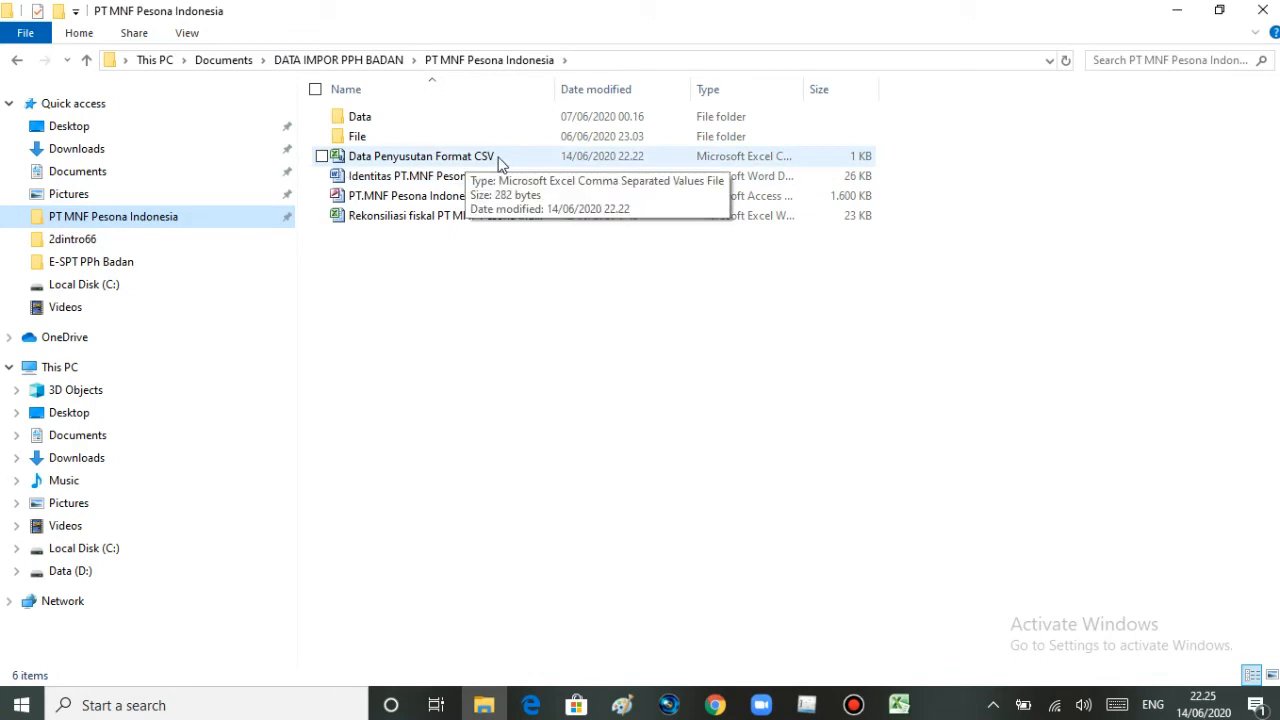
pyautogui.doubleClick(500, 160)
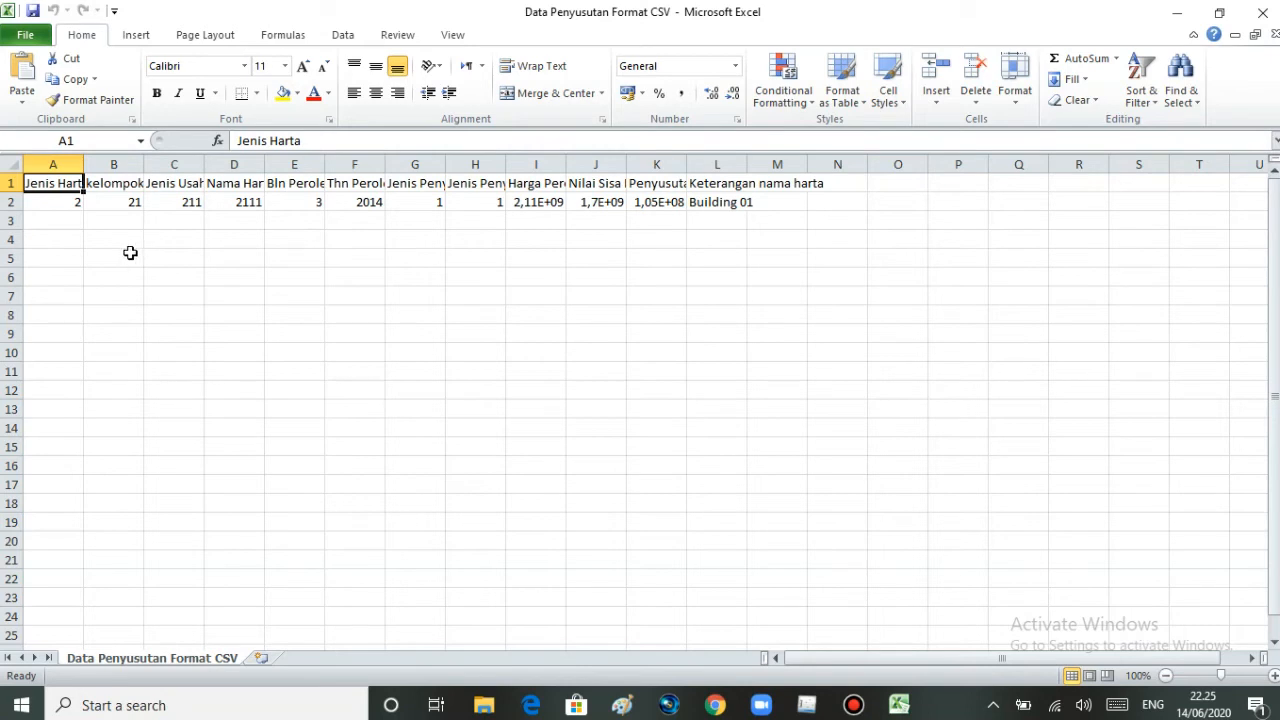
# - Save the CSV as an Excel Workbook named Data Penyusutan Format CSV 2 in the PT MNF Pesona Indonesia folder and widen column A
pyautogui.click(26, 37)
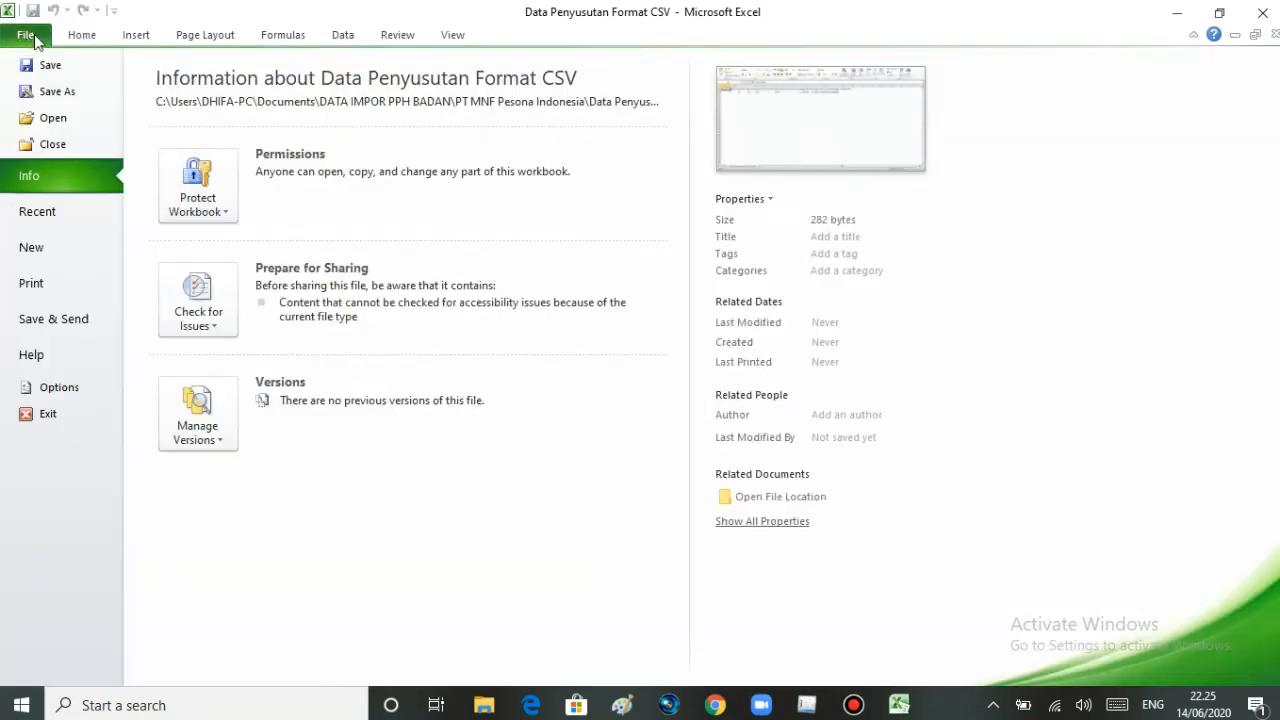
pyautogui.click(55, 91)
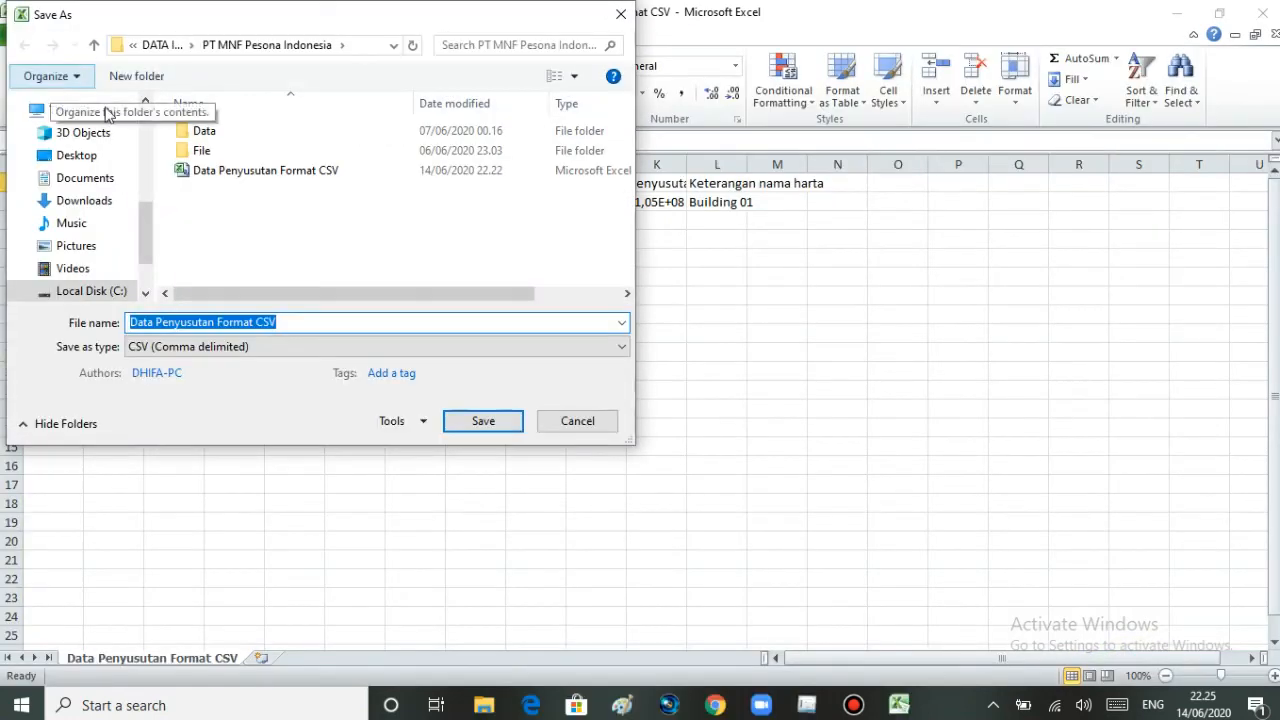
pyautogui.click(318, 318)
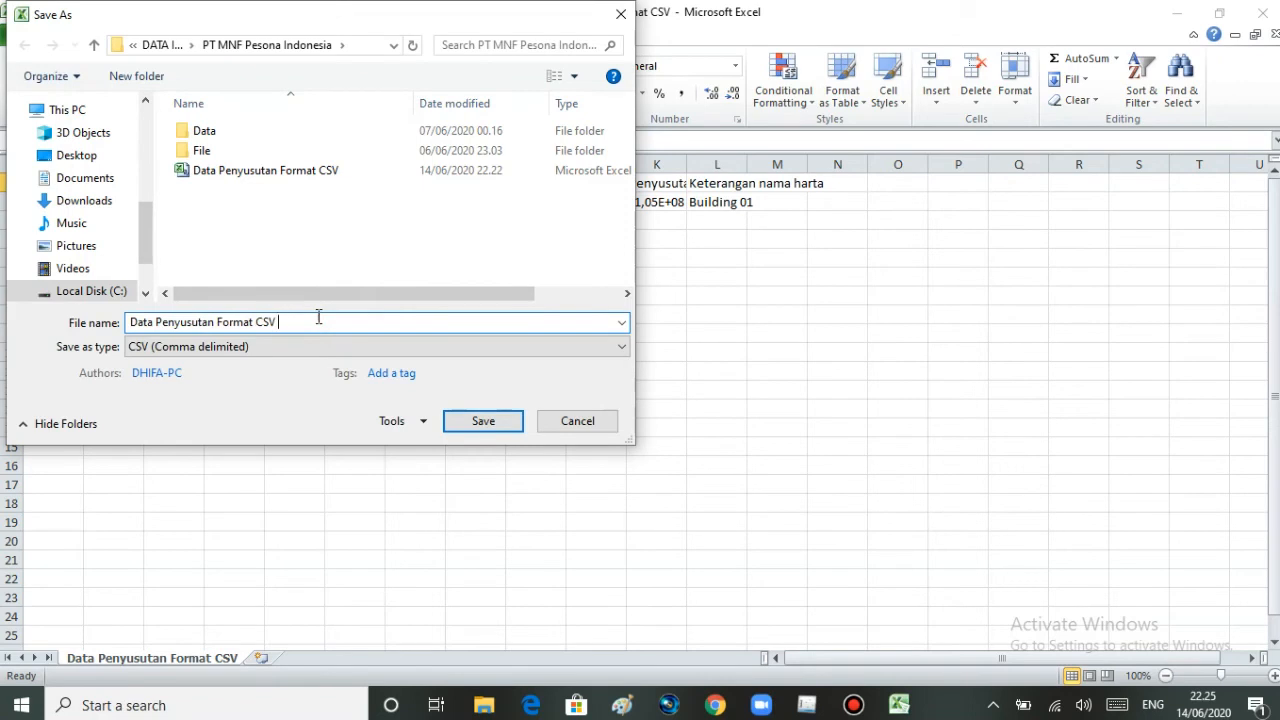
pyautogui.write('2')
pyautogui.click(248, 354)
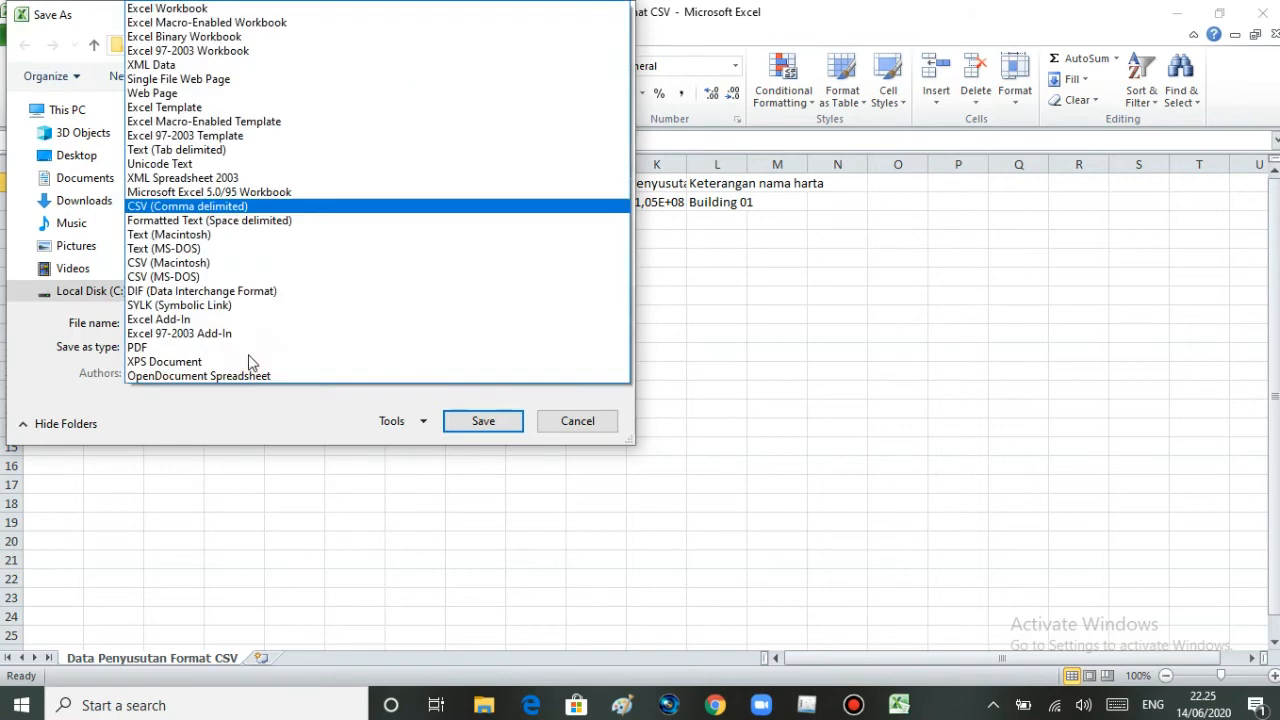
pyautogui.click(310, 10)
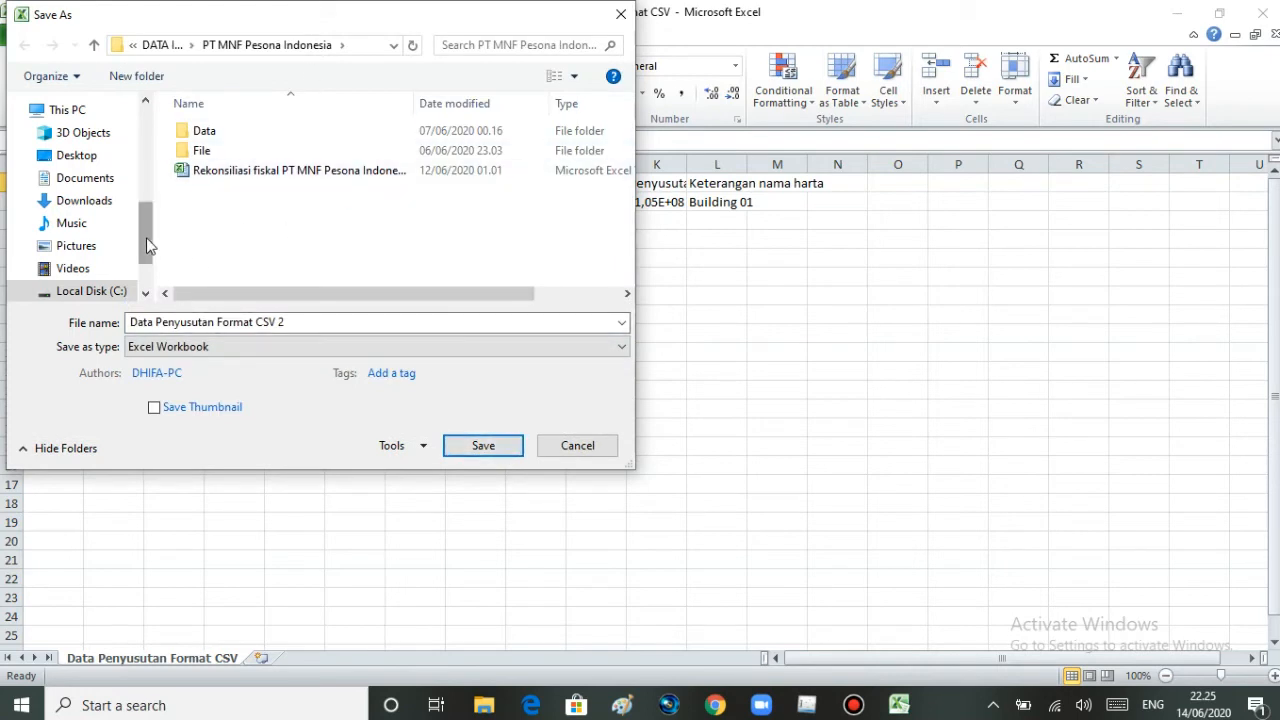
pyautogui.moveTo(146, 240); pyautogui.dragTo(168, 165)
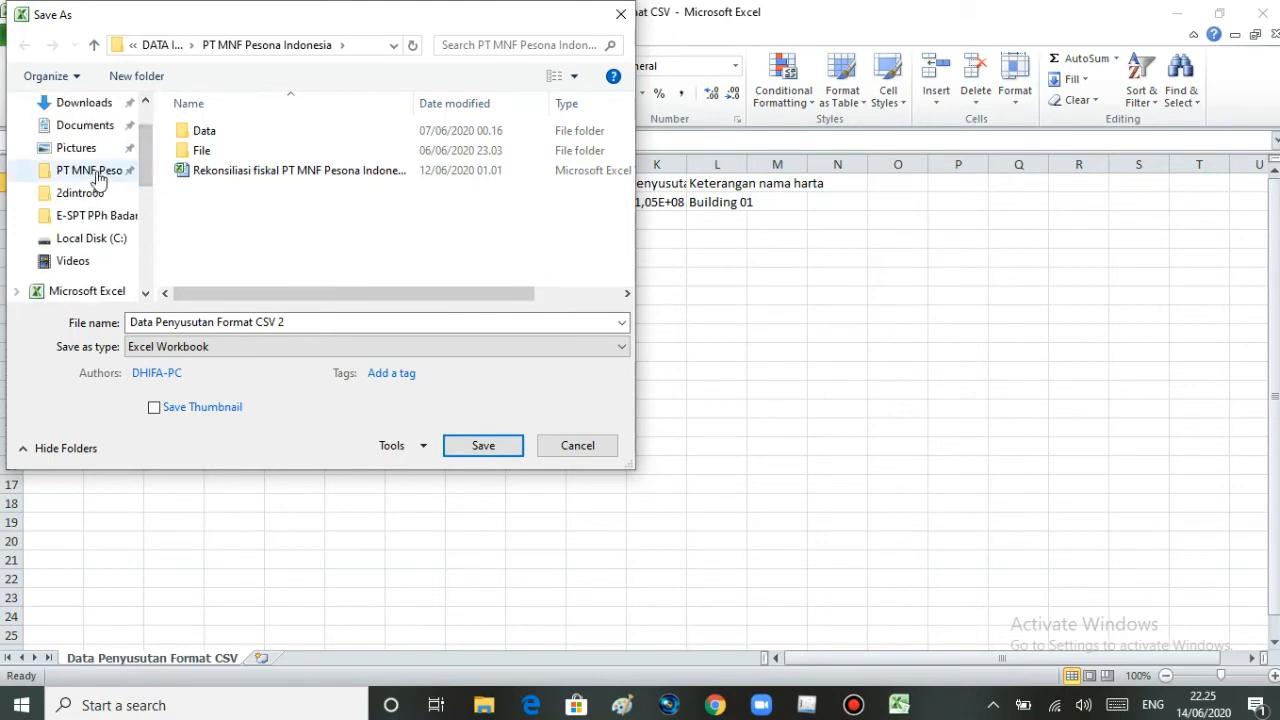
pyautogui.click(61, 177)
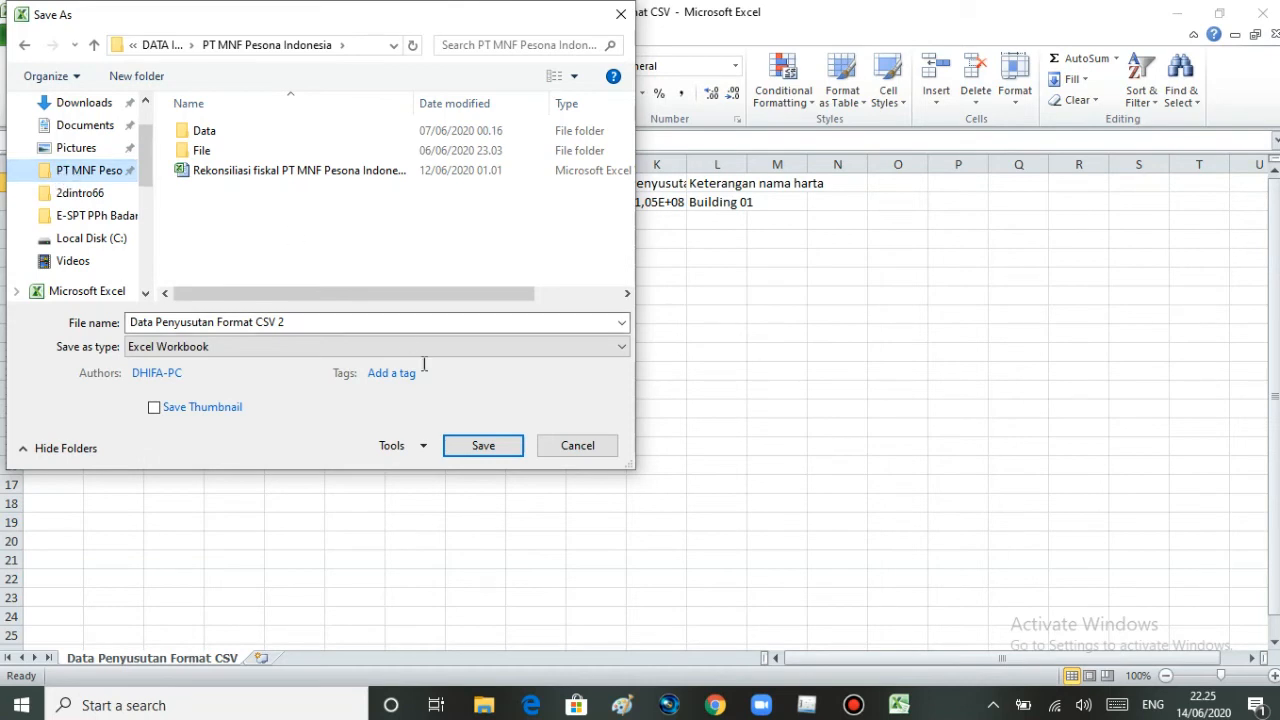
pyautogui.click(450, 446)
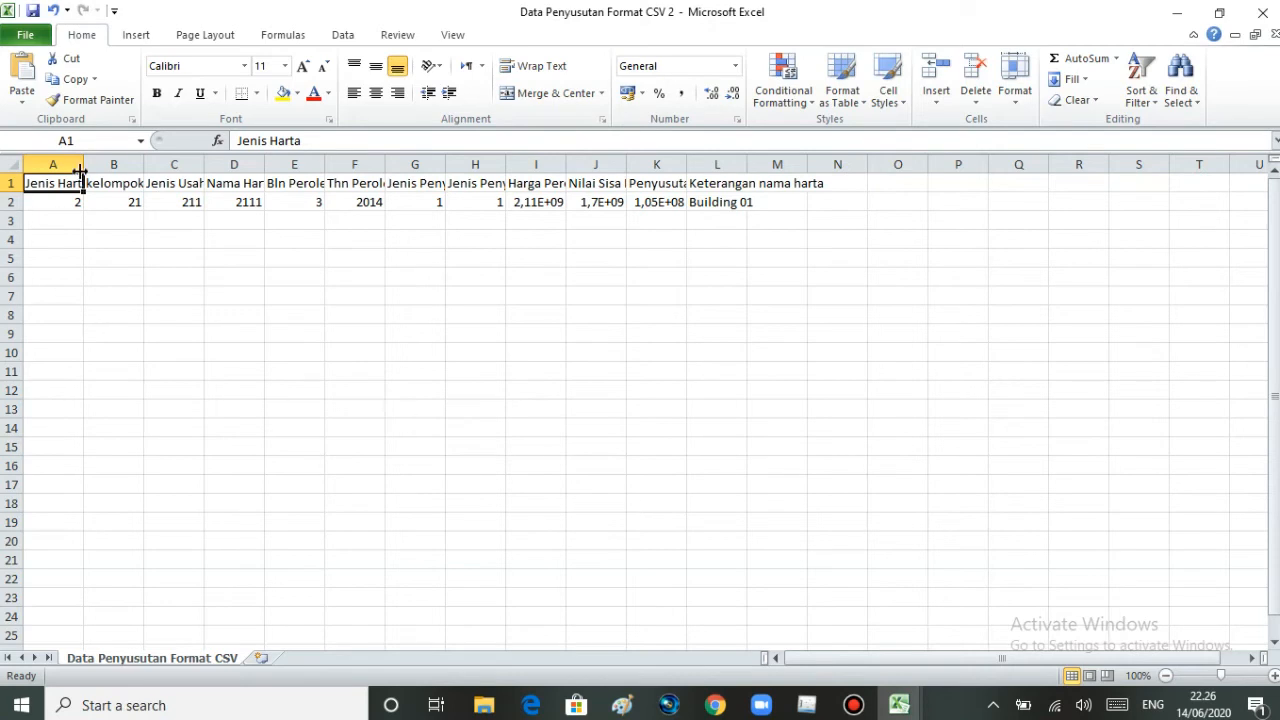
pyautogui.moveTo(83, 167); pyautogui.dragTo(100, 167)
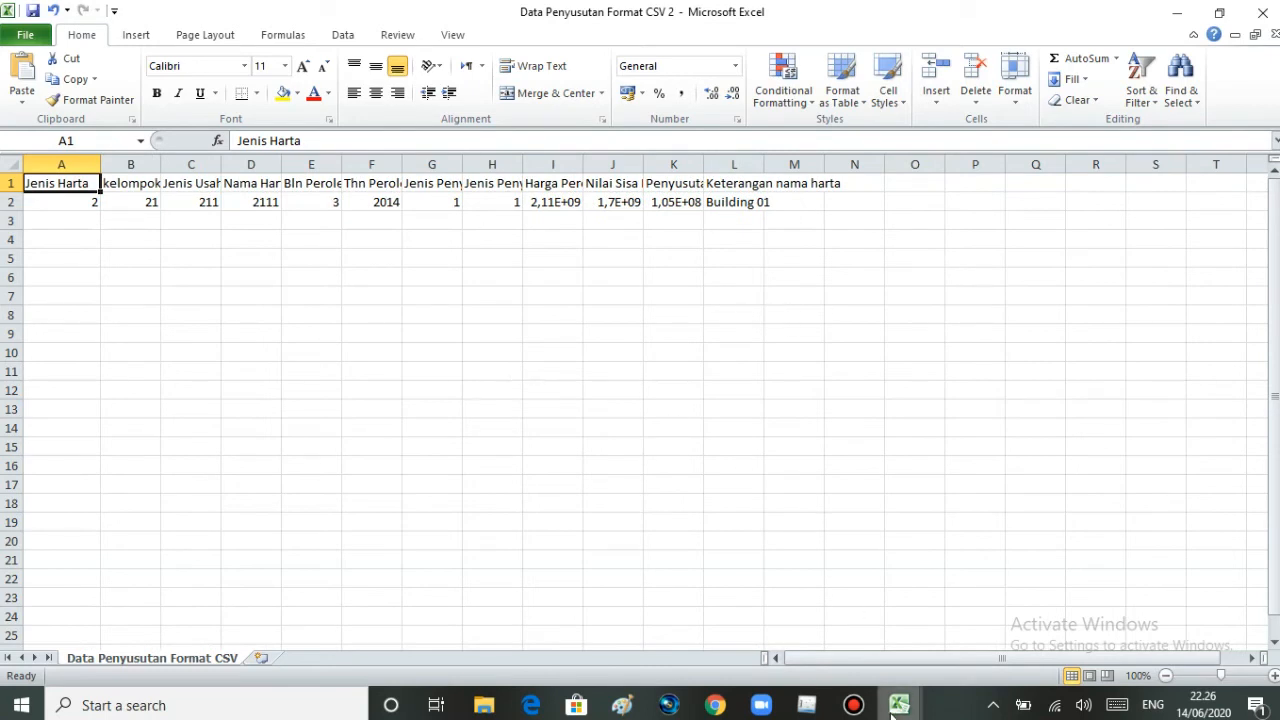
# - Switch to the Penyusutan PT MNF Pesona Indonesia workbook and examine its last asset rows across to the 2018 depreciation and end-date columns
pyautogui.moveTo(893, 715)
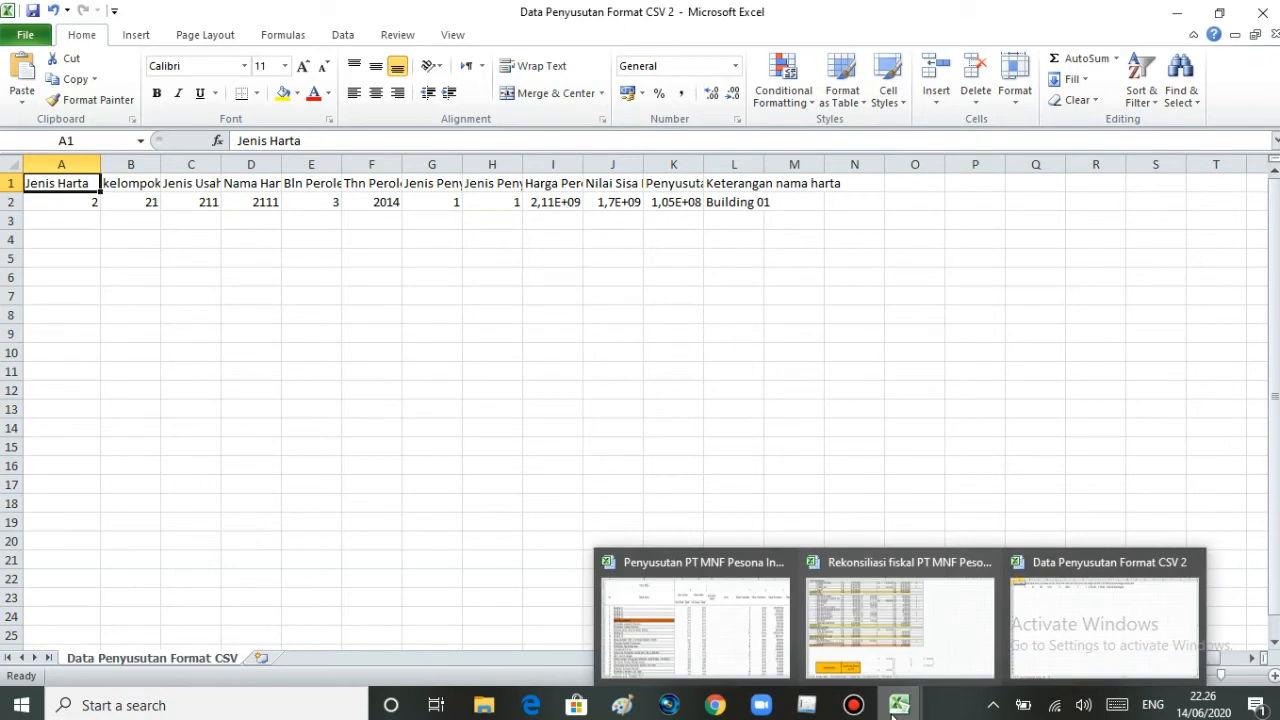
pyautogui.click(737, 584)
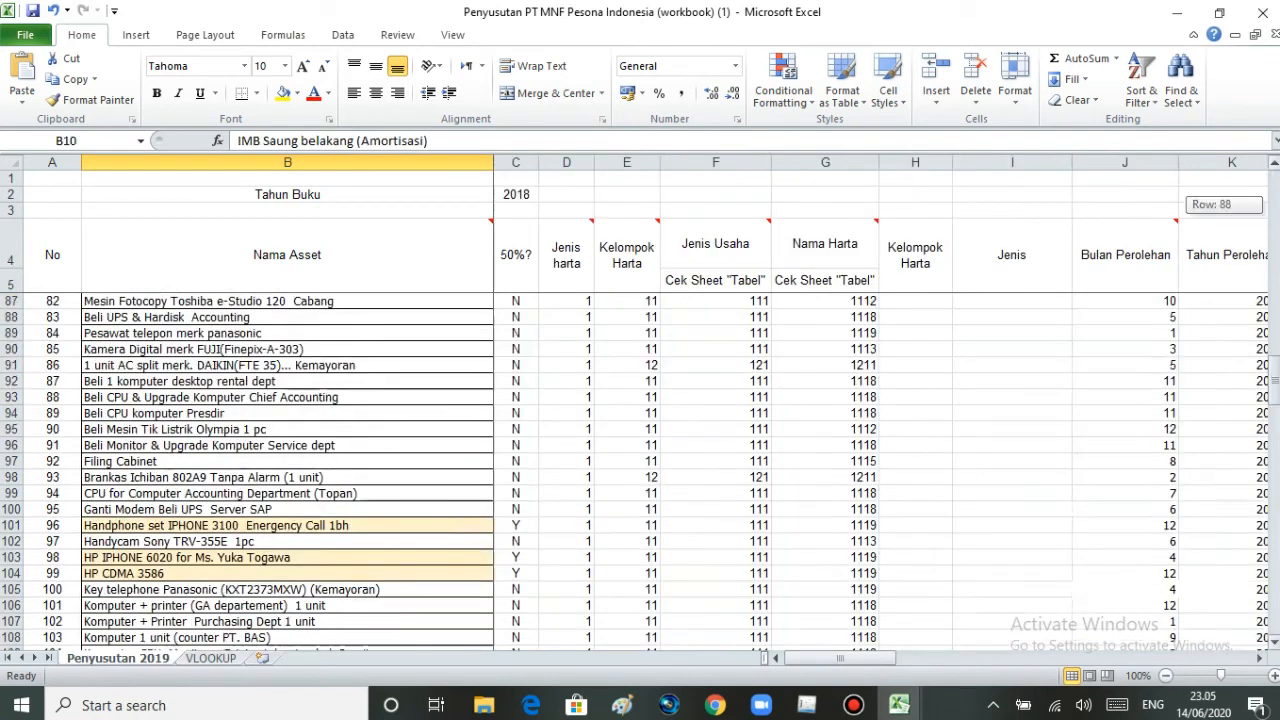
pyautogui.moveTo(1275, 389); pyautogui.dragTo(1277, 622)
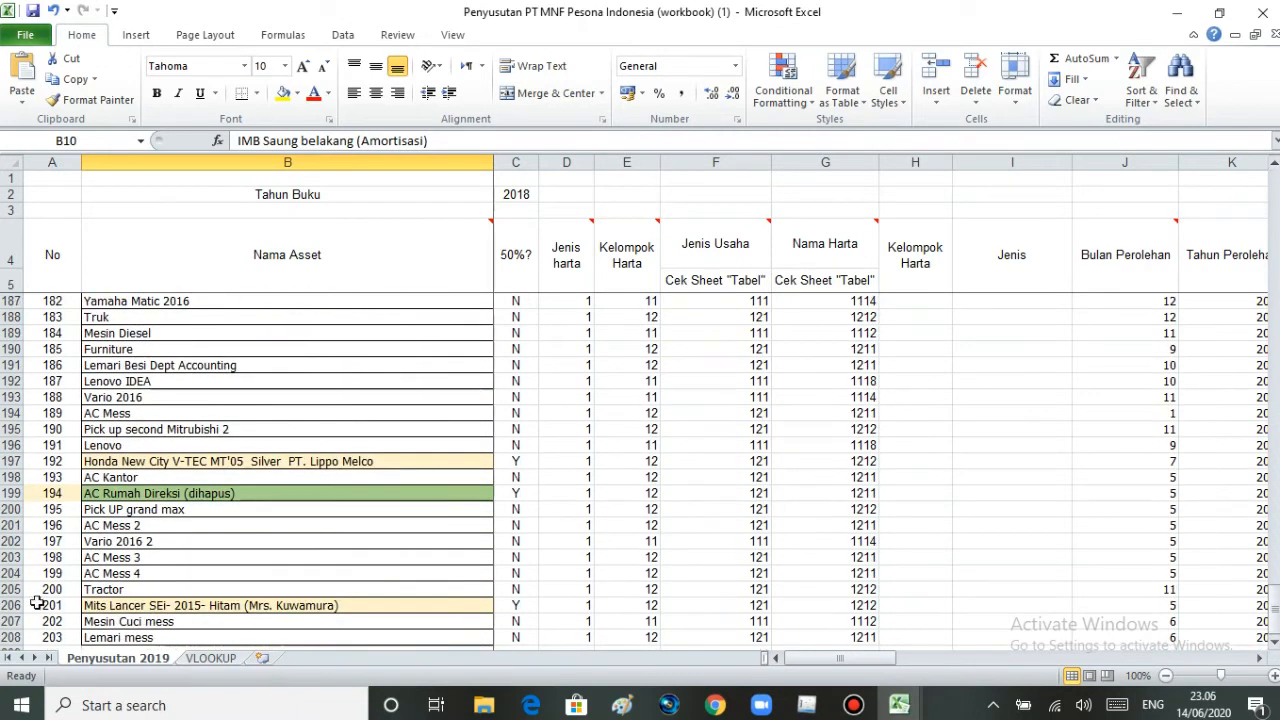
pyautogui.click(64, 640)
pyautogui.moveTo(1262, 520); pyautogui.dragTo(1275, 545)
pyautogui.moveTo(868, 660); pyautogui.dragTo(790, 662)
pyautogui.click(521, 578)
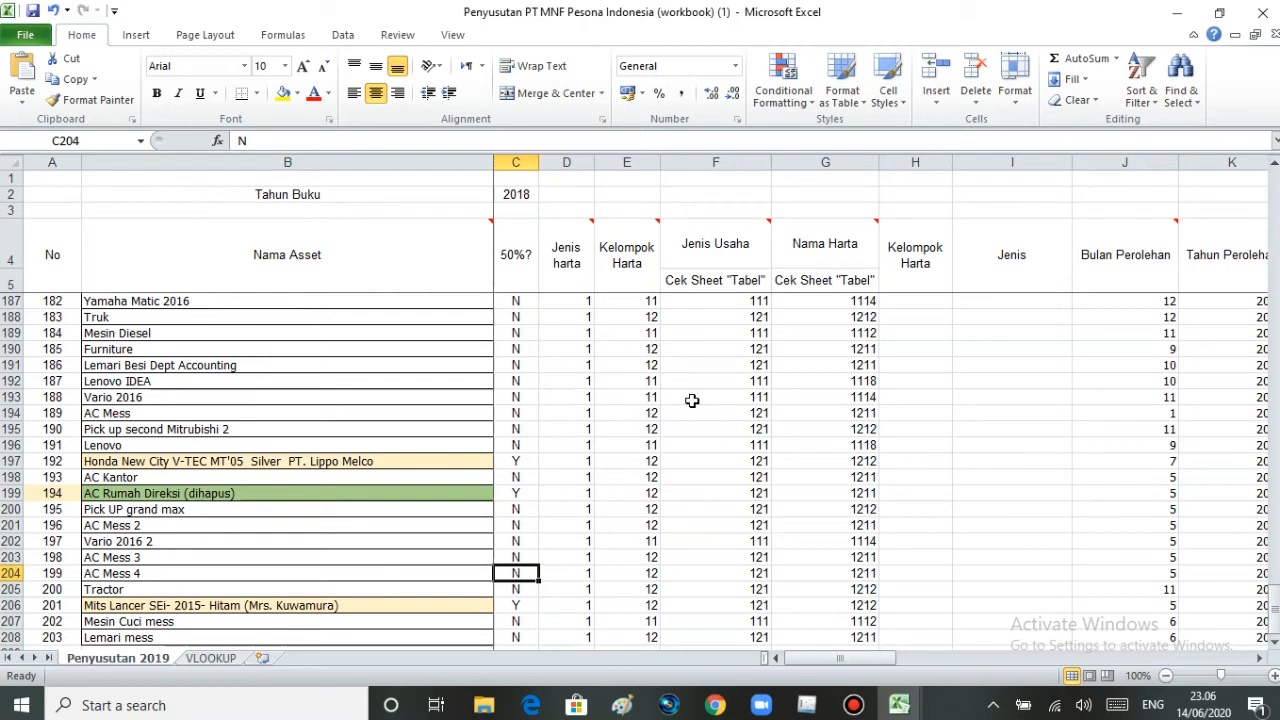
pyautogui.moveTo(829, 661); pyautogui.dragTo(1182, 608)
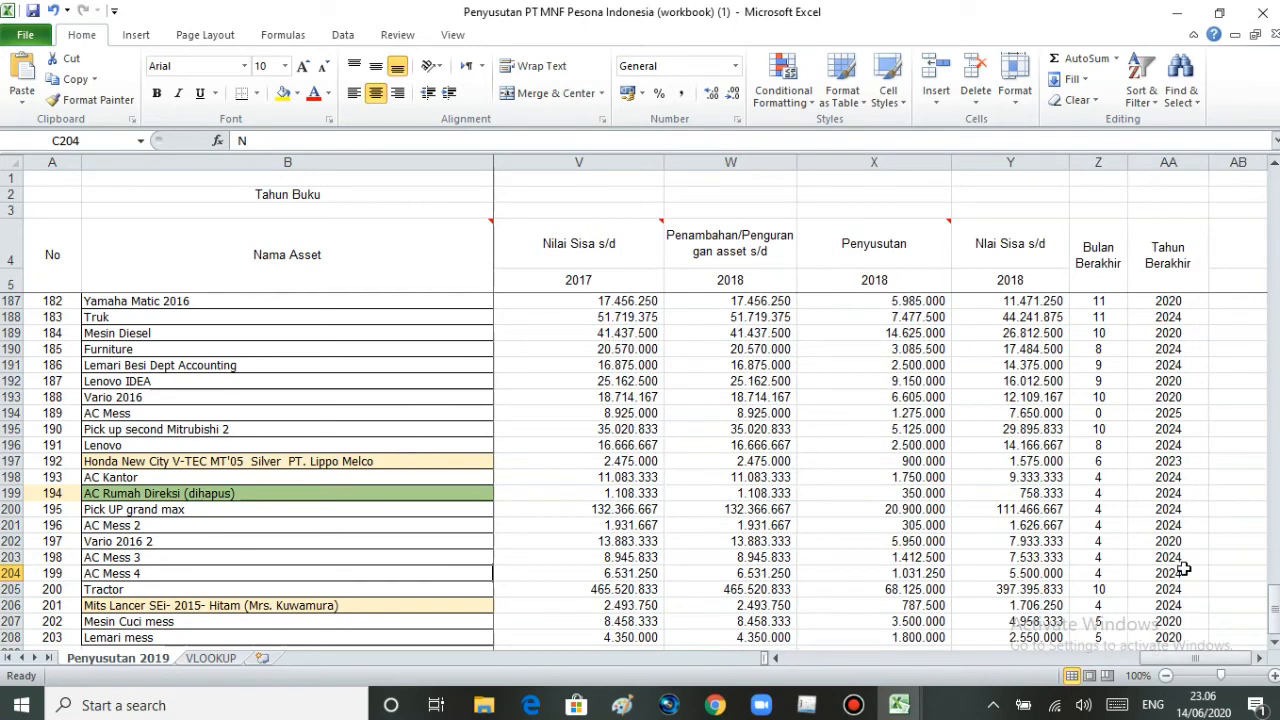
# - Review the colour-highlighted assets in the Penyusutan 2019 sheet, covering the Amortisasi items and the phones and vehicles marked Y for 50%
pyautogui.moveTo(1160, 668); pyautogui.dragTo(793, 673)
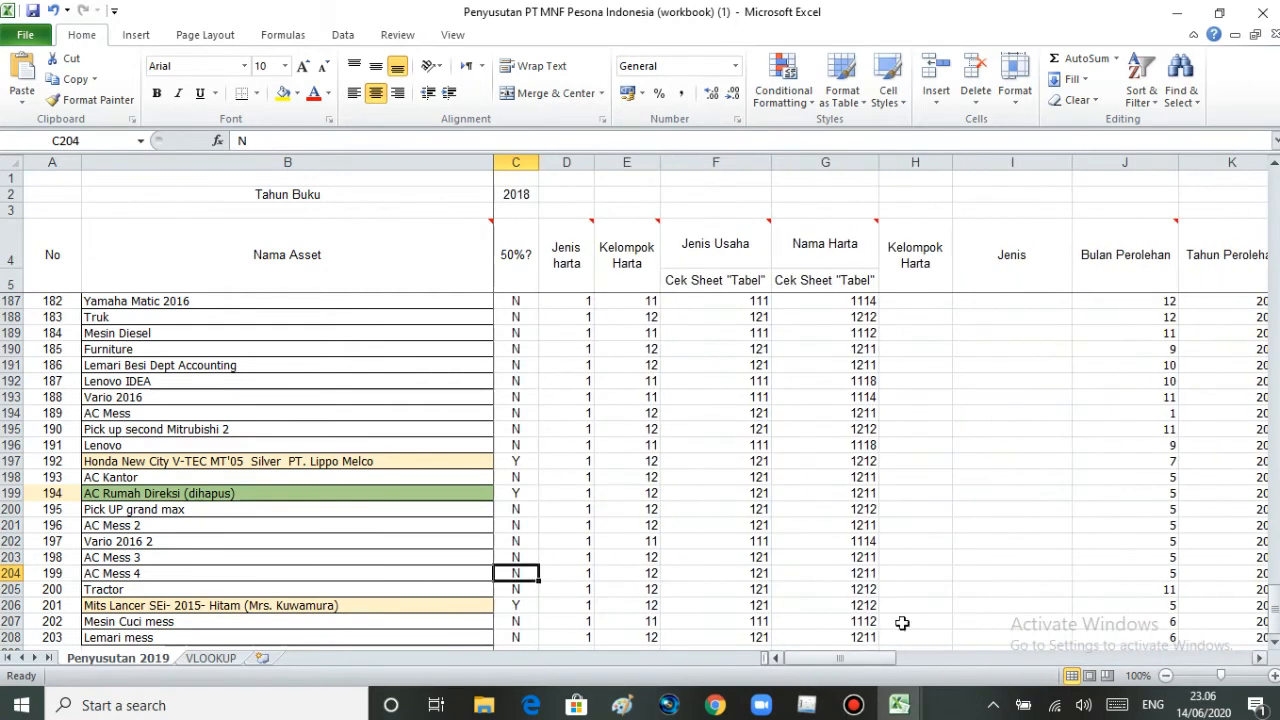
pyautogui.moveTo(1273, 612); pyautogui.dragTo(1272, 198)
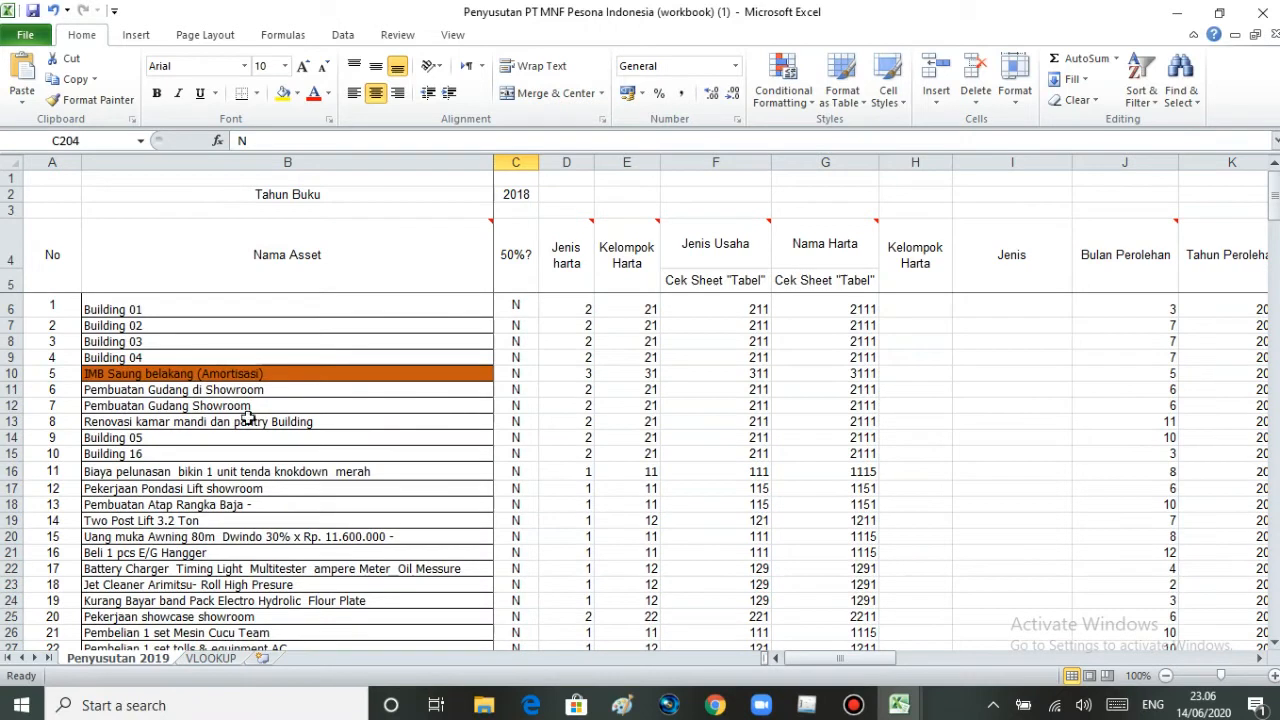
pyautogui.click(230, 376)
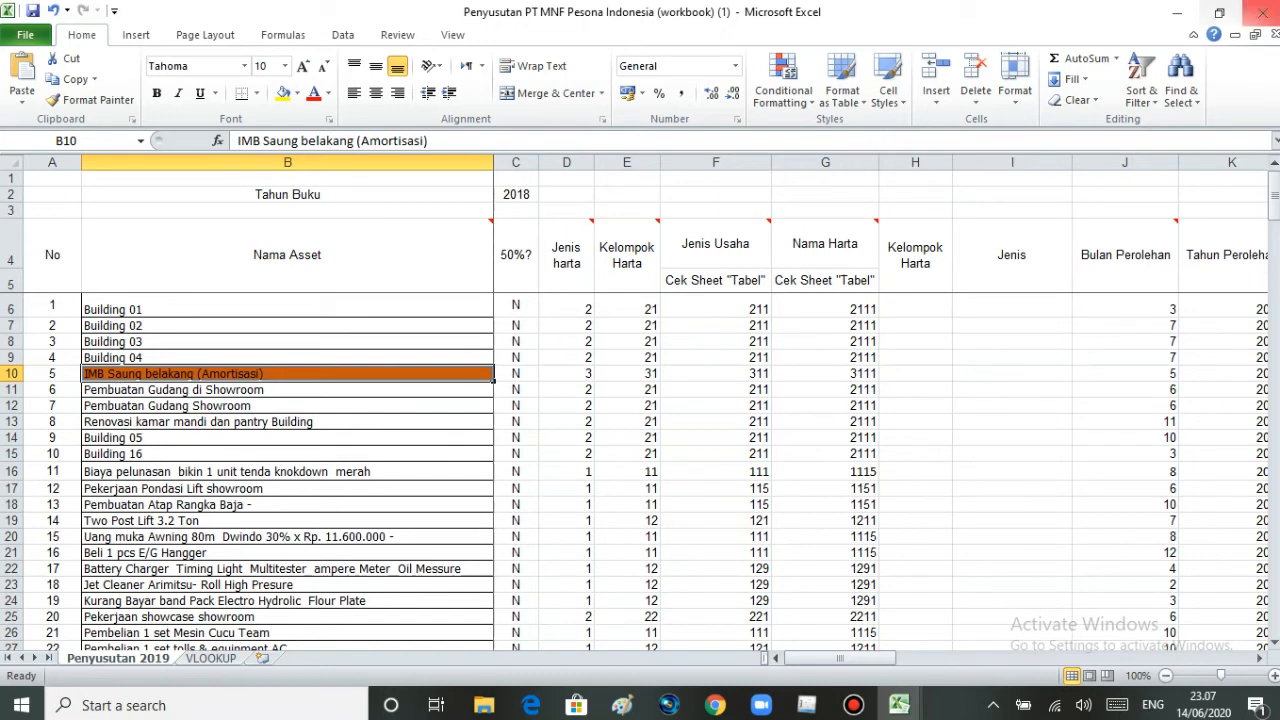
pyautogui.moveTo(1274, 200); pyautogui.dragTo(1274, 242)
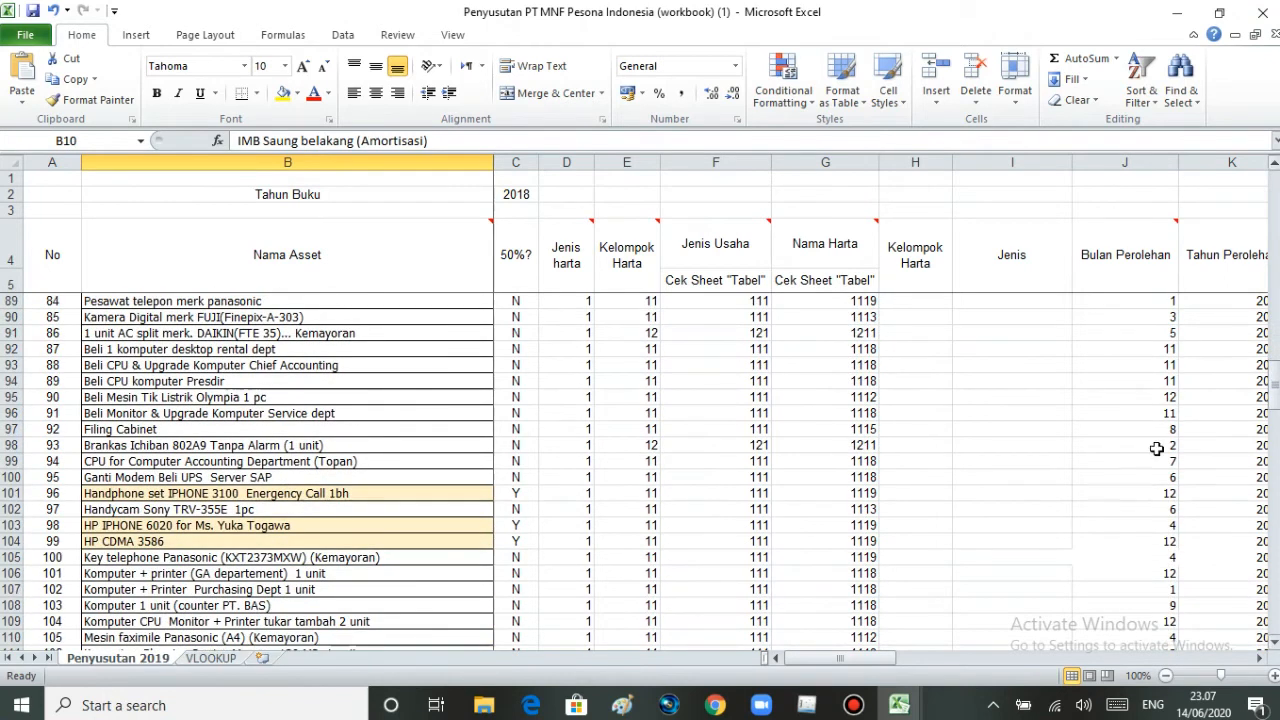
pyautogui.click(191, 494)
pyautogui.click(191, 525)
pyautogui.click(190, 551)
pyautogui.click(200, 494)
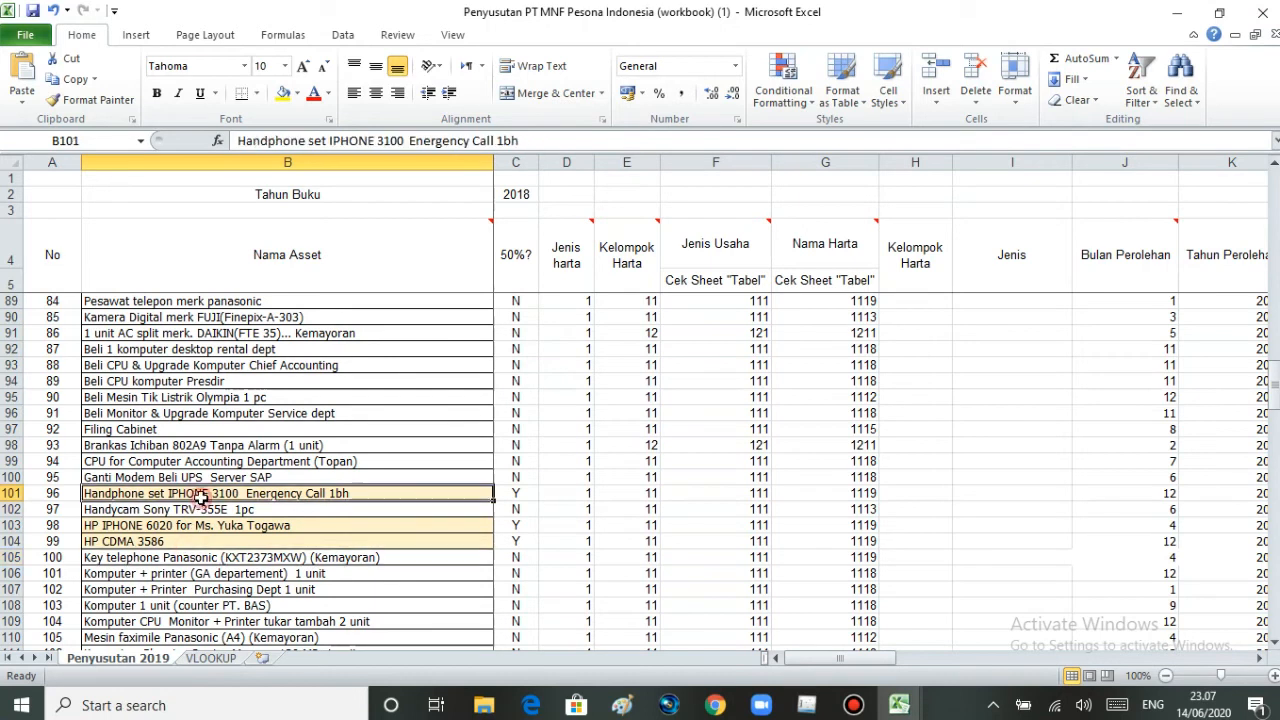
pyautogui.click(205, 540)
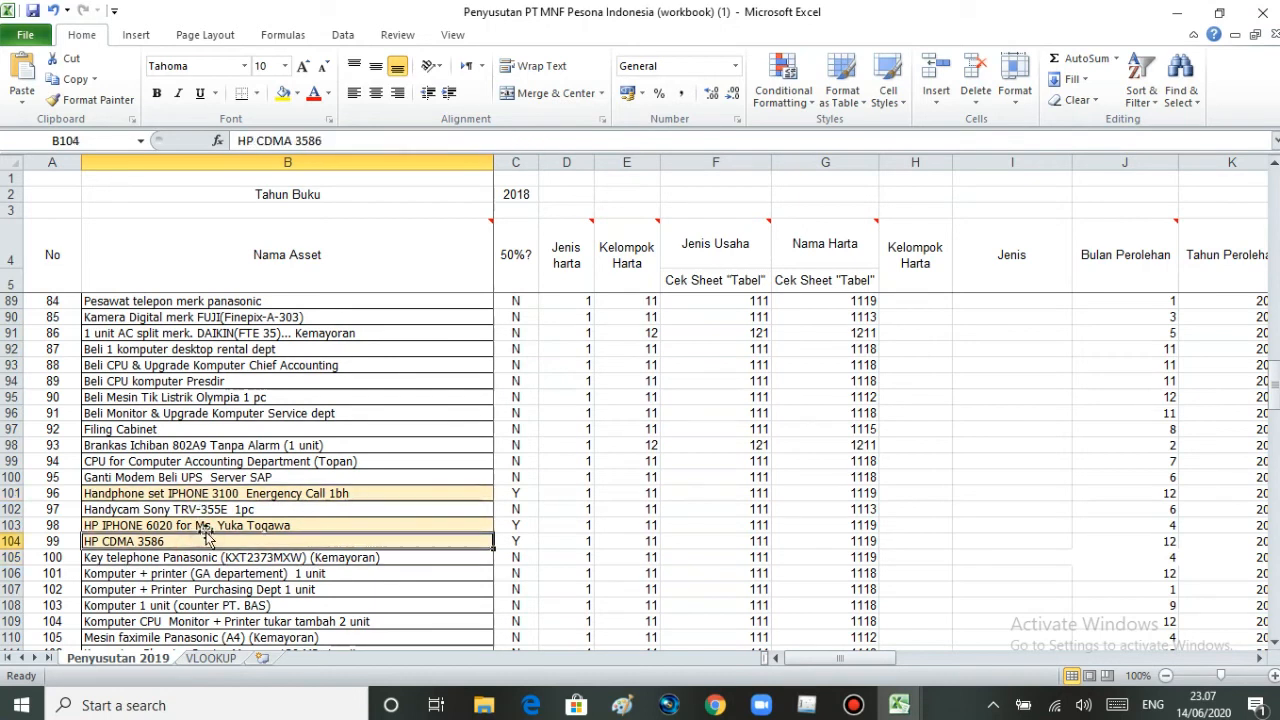
pyautogui.click(207, 527)
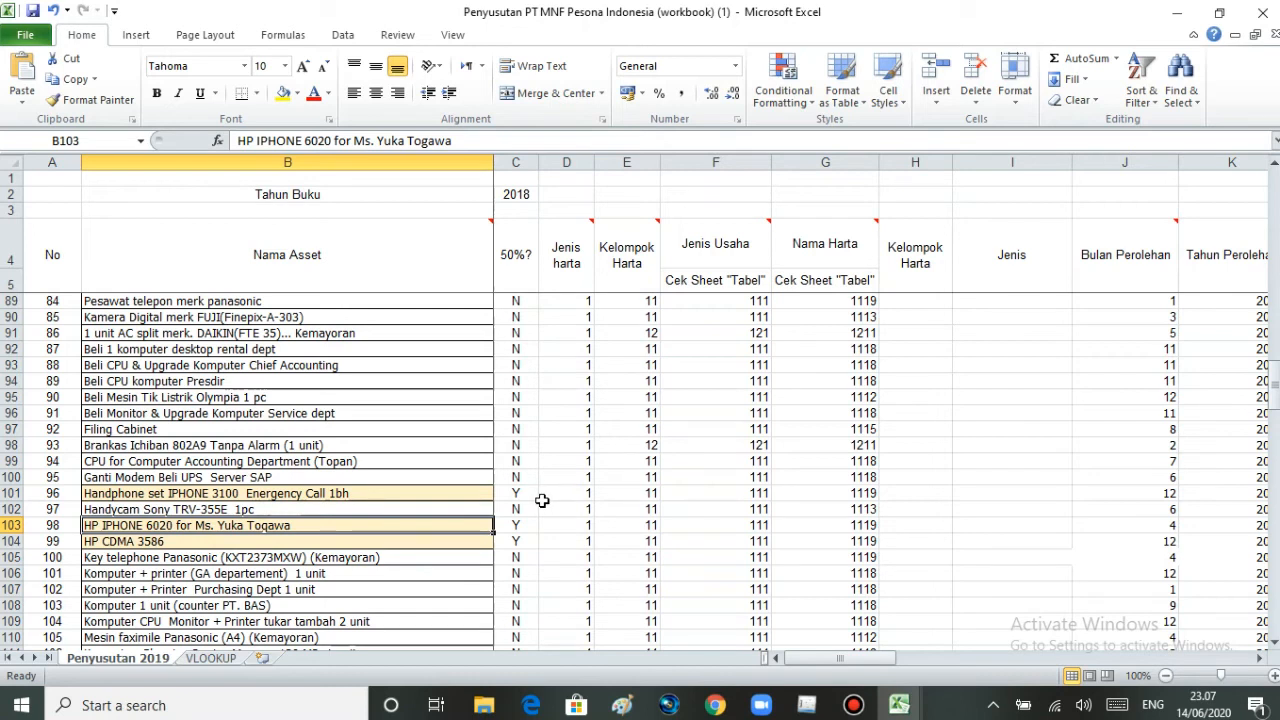
pyautogui.moveTo(1276, 394); pyautogui.dragTo(1262, 502)
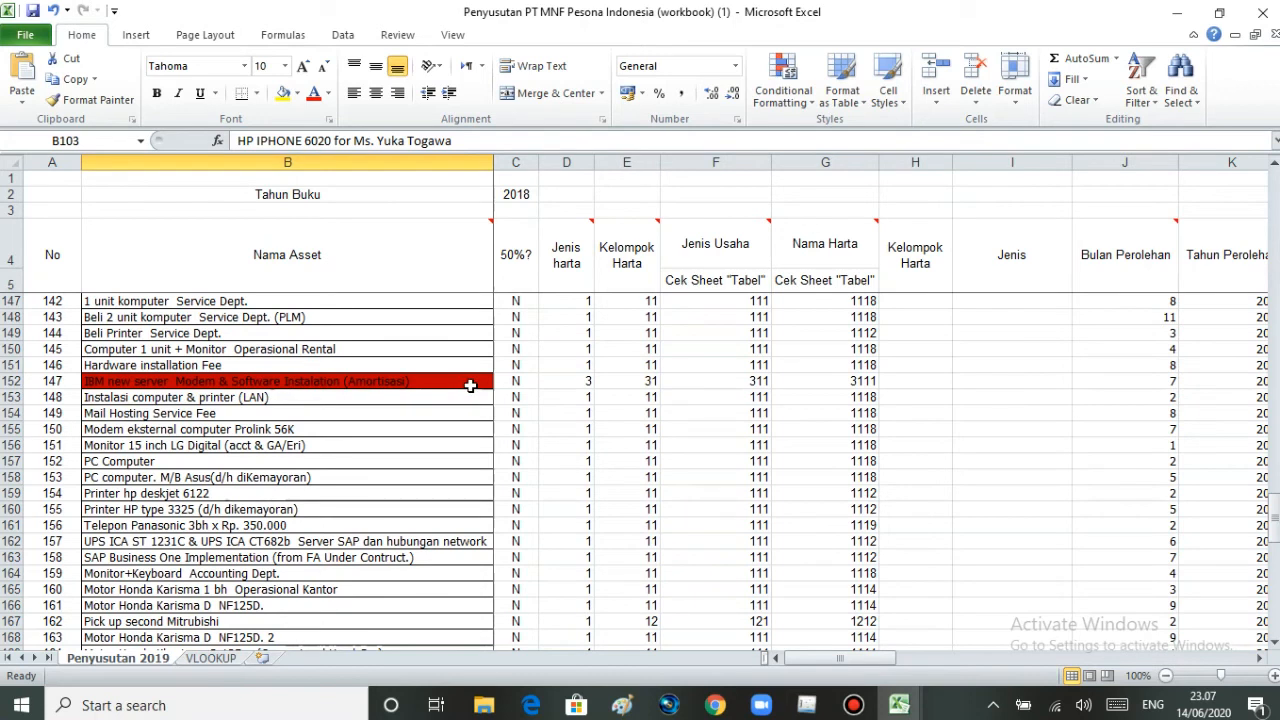
pyautogui.moveTo(1276, 522); pyautogui.dragTo(1276, 530)
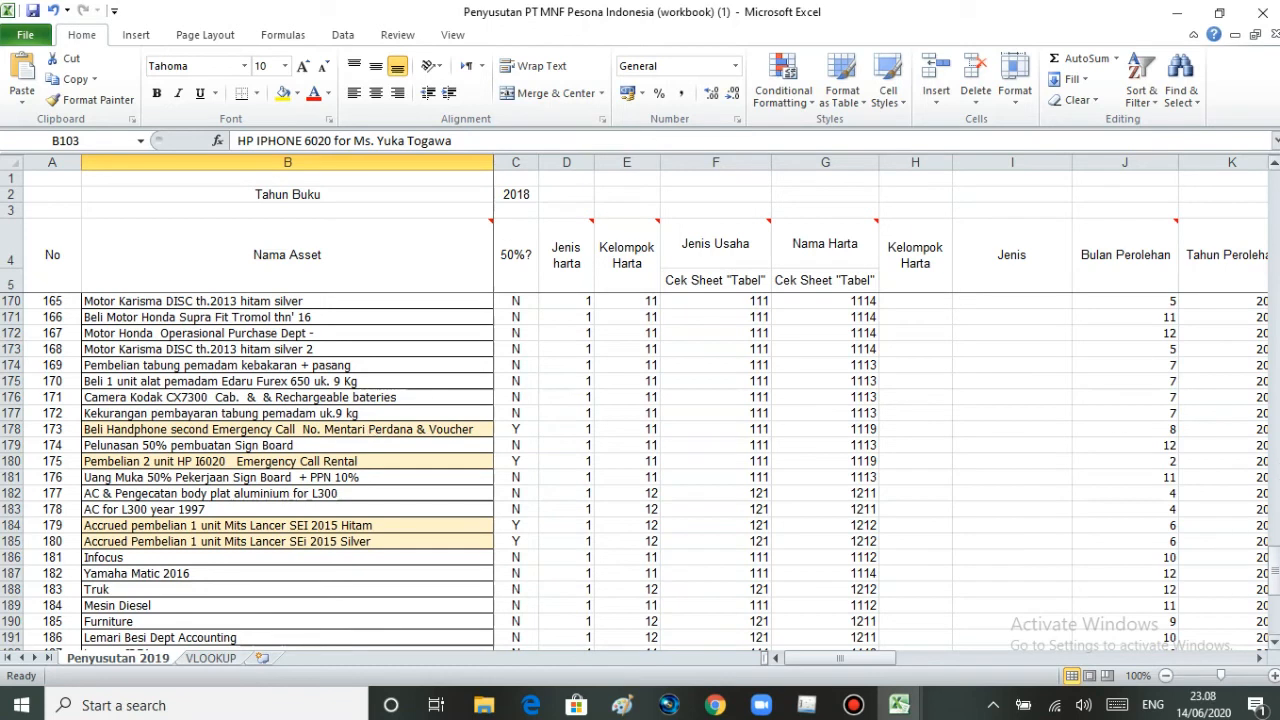
pyautogui.moveTo(1275, 577); pyautogui.dragTo(1275, 584)
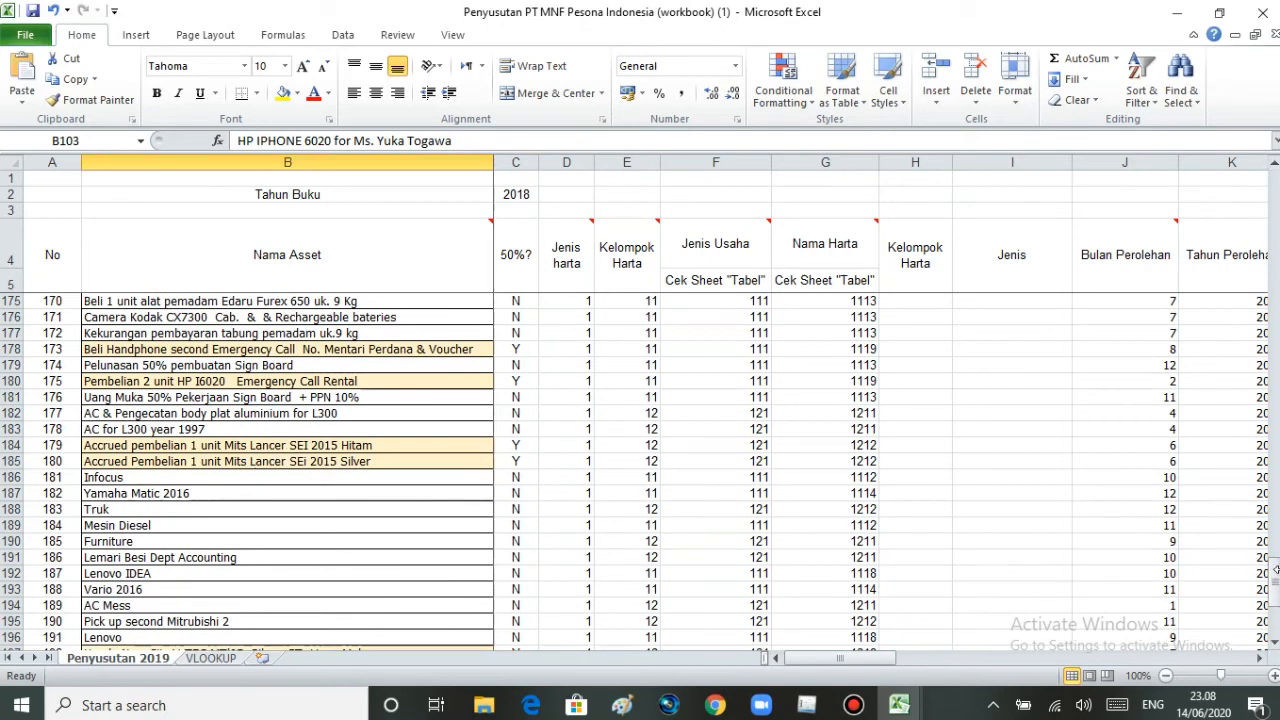
pyautogui.moveTo(1275, 590); pyautogui.dragTo(1275, 594)
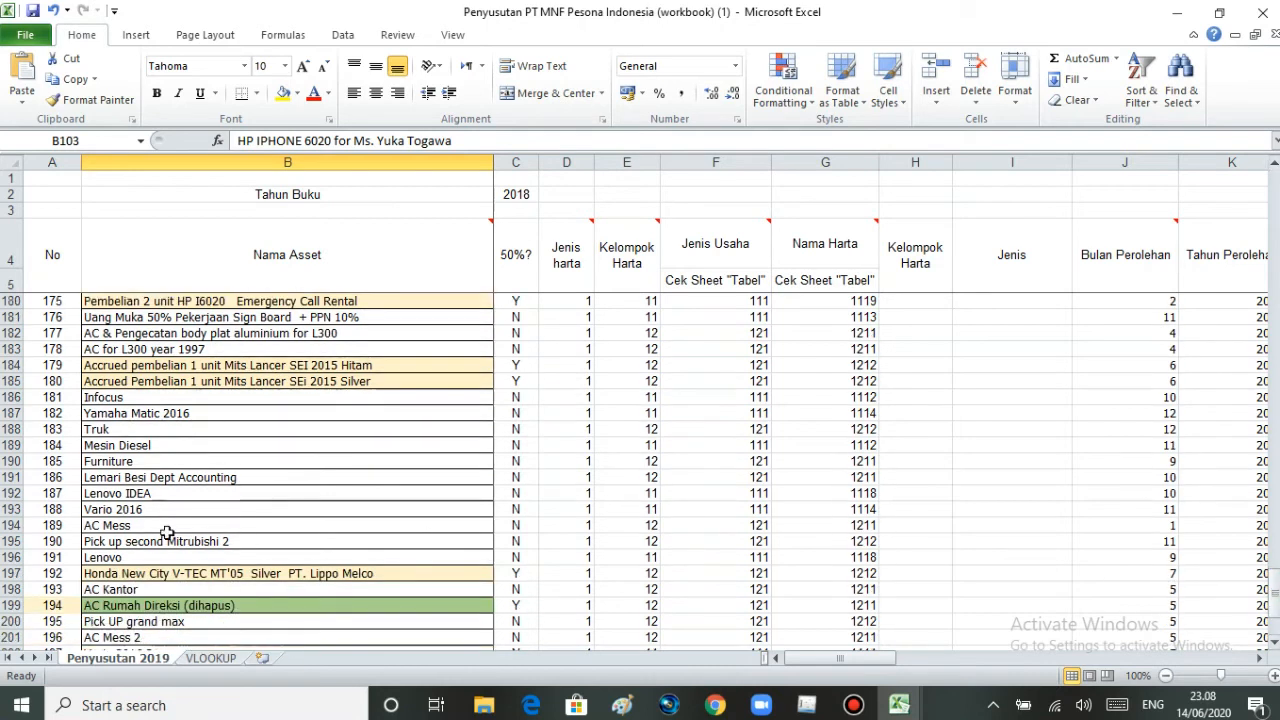
# - Delete the AC Rumah Direksi (dihapus) record, asset number 194, from column A through column AA
pyautogui.moveTo(1275, 580); pyautogui.dragTo(1275, 585)
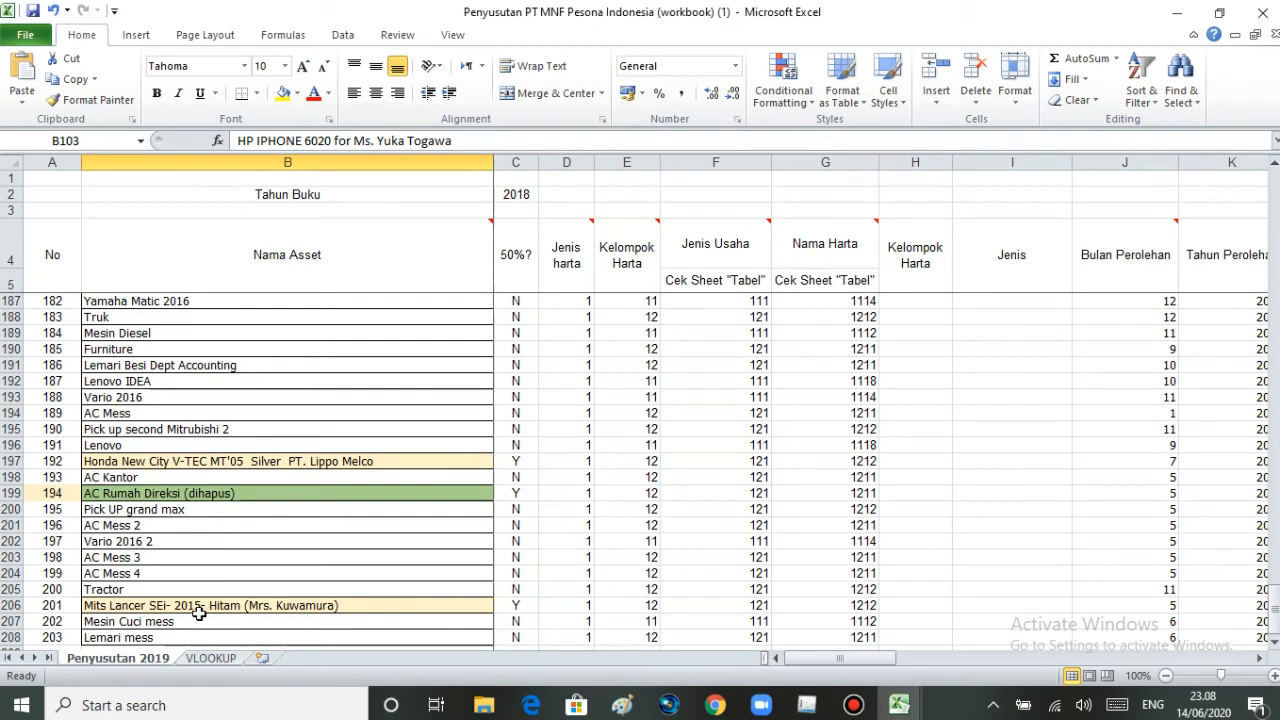
pyautogui.click(256, 496)
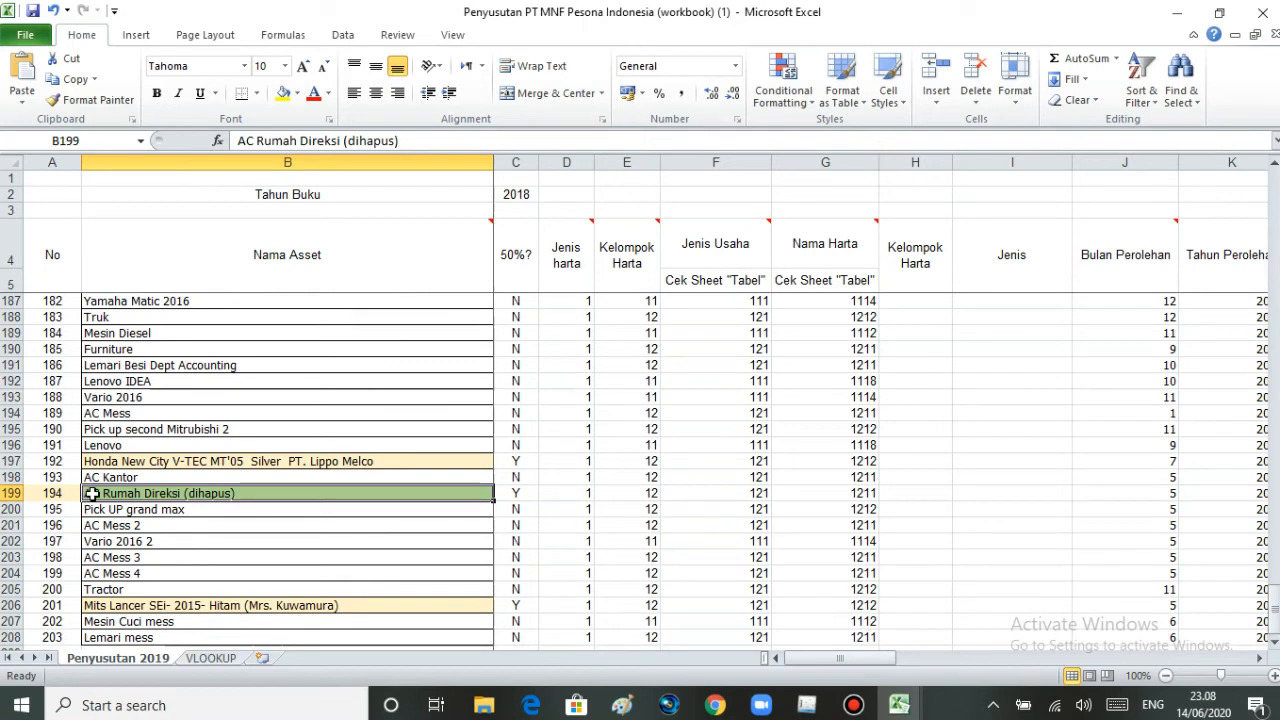
pyautogui.moveTo(64, 494); pyautogui.dragTo(1137, 497)
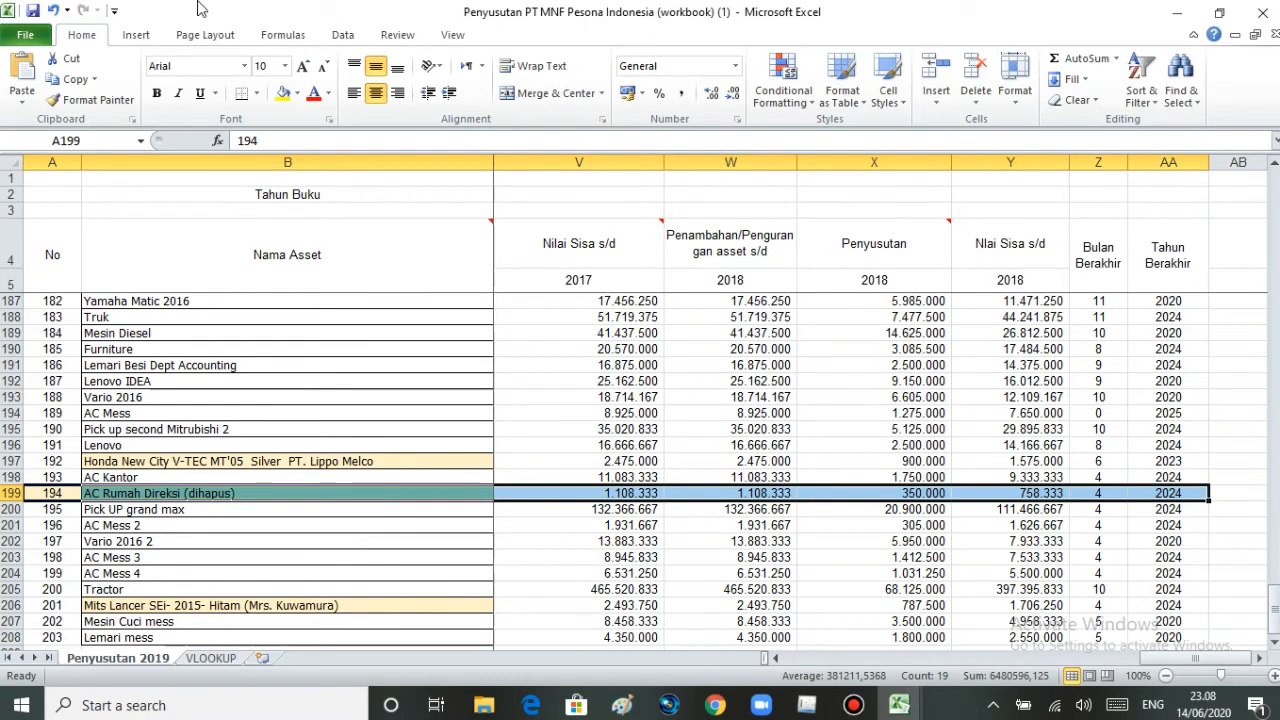
pyautogui.click(973, 64)
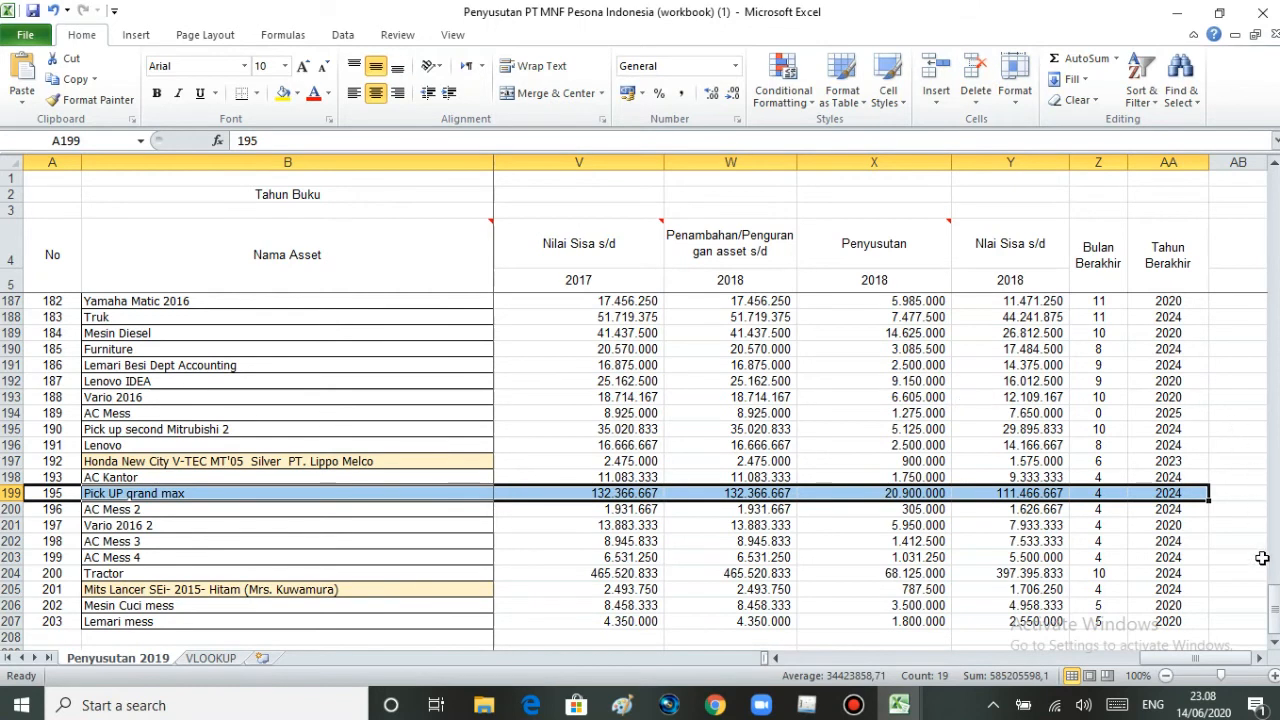
# - Switch to the Data Penyusutan Format CSV 2 workbook and autofit columns B to L to their contents
pyautogui.moveTo(1276, 600); pyautogui.dragTo(1274, 444)
pyautogui.moveTo(1275, 400); pyautogui.dragTo(1275, 365)
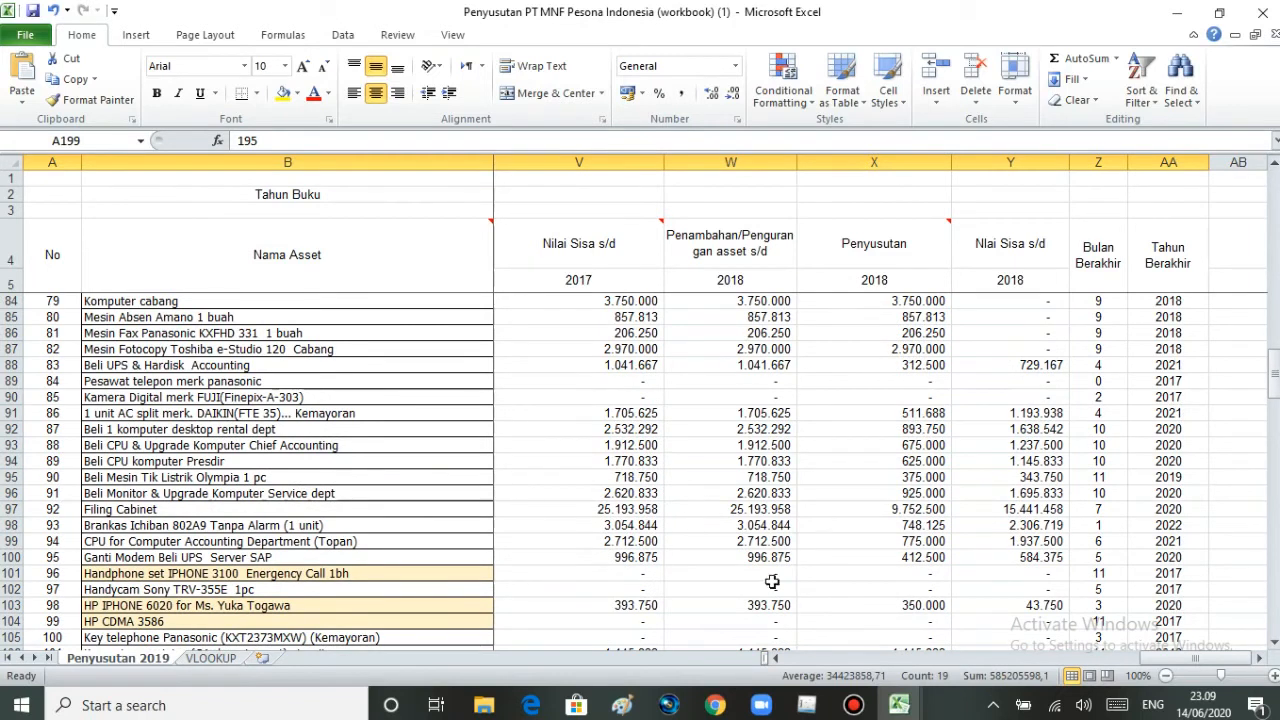
pyautogui.moveTo(899, 703)
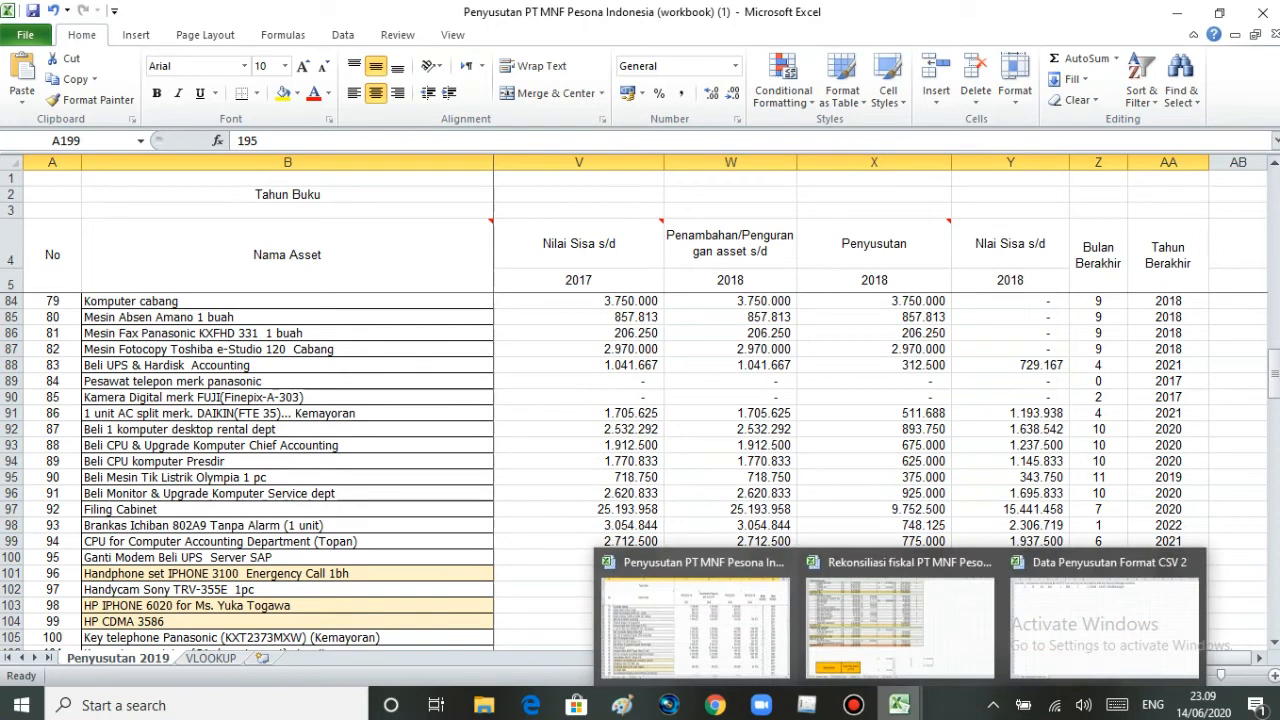
pyautogui.click(1027, 652)
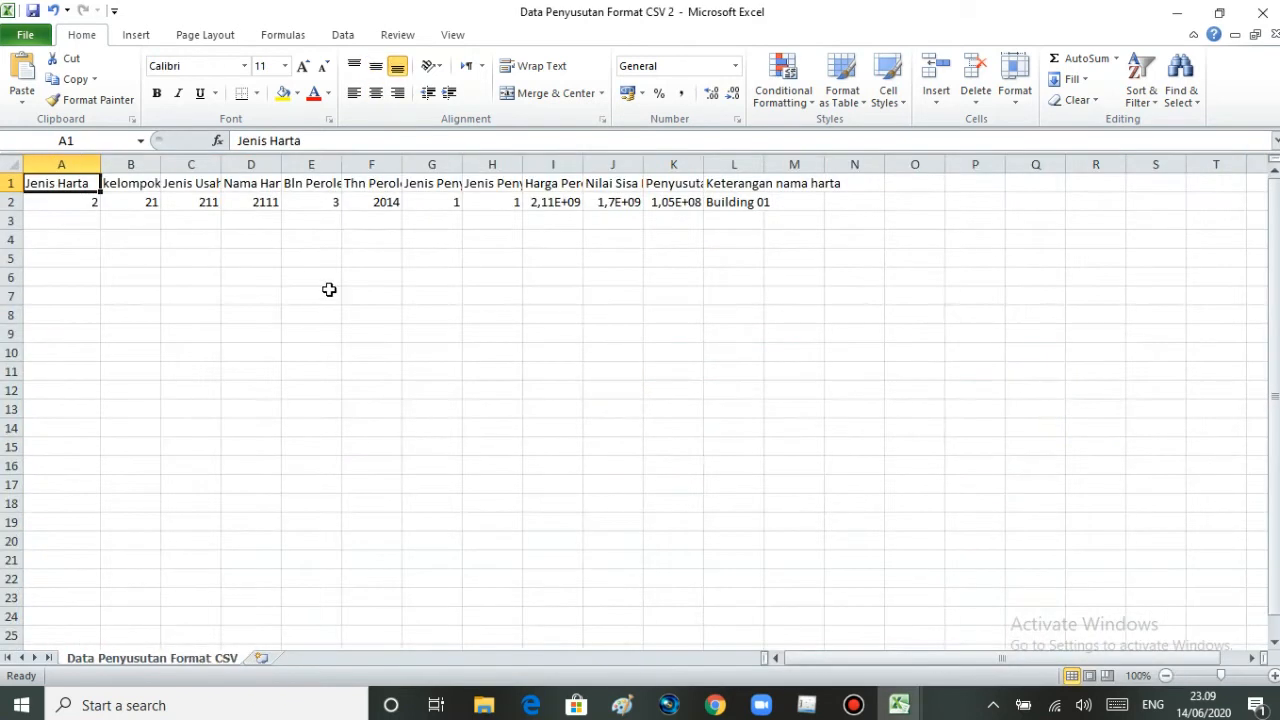
pyautogui.hotkey('ctrl', 'c')
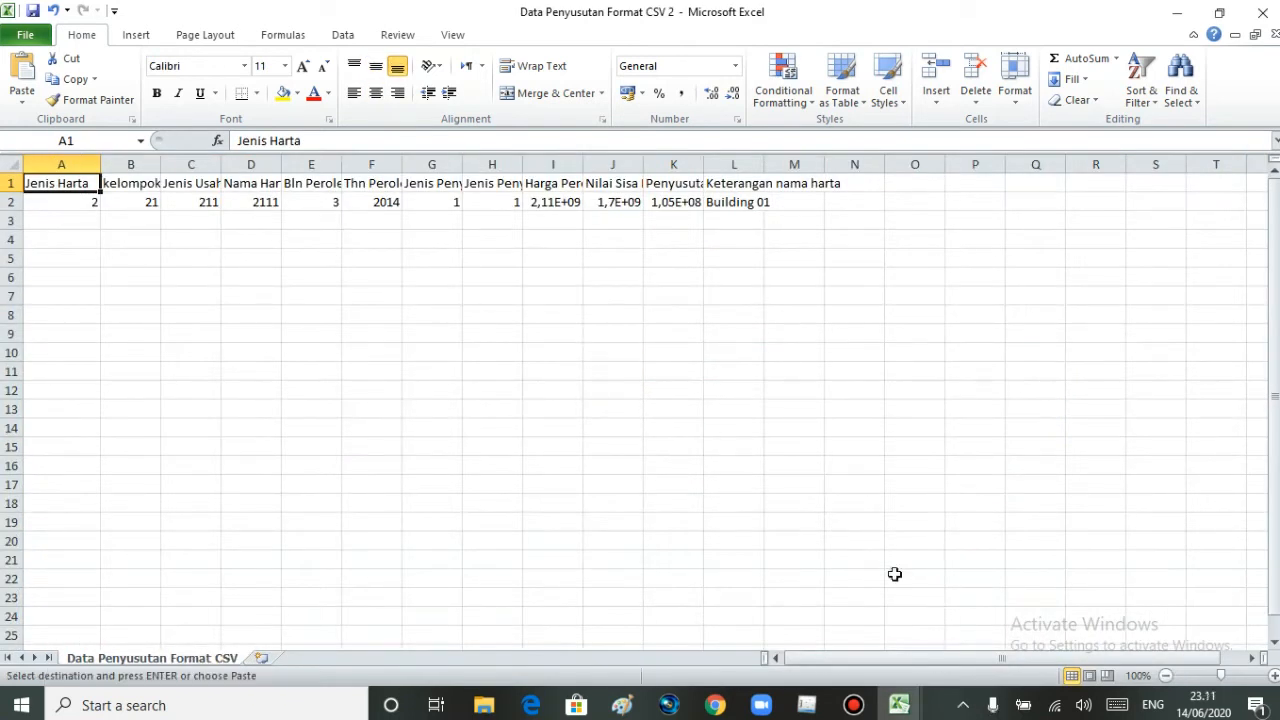
pyautogui.click(145, 207)
pyautogui.click(146, 164)
pyautogui.moveTo(161, 167); pyautogui.dragTo(161, 167)
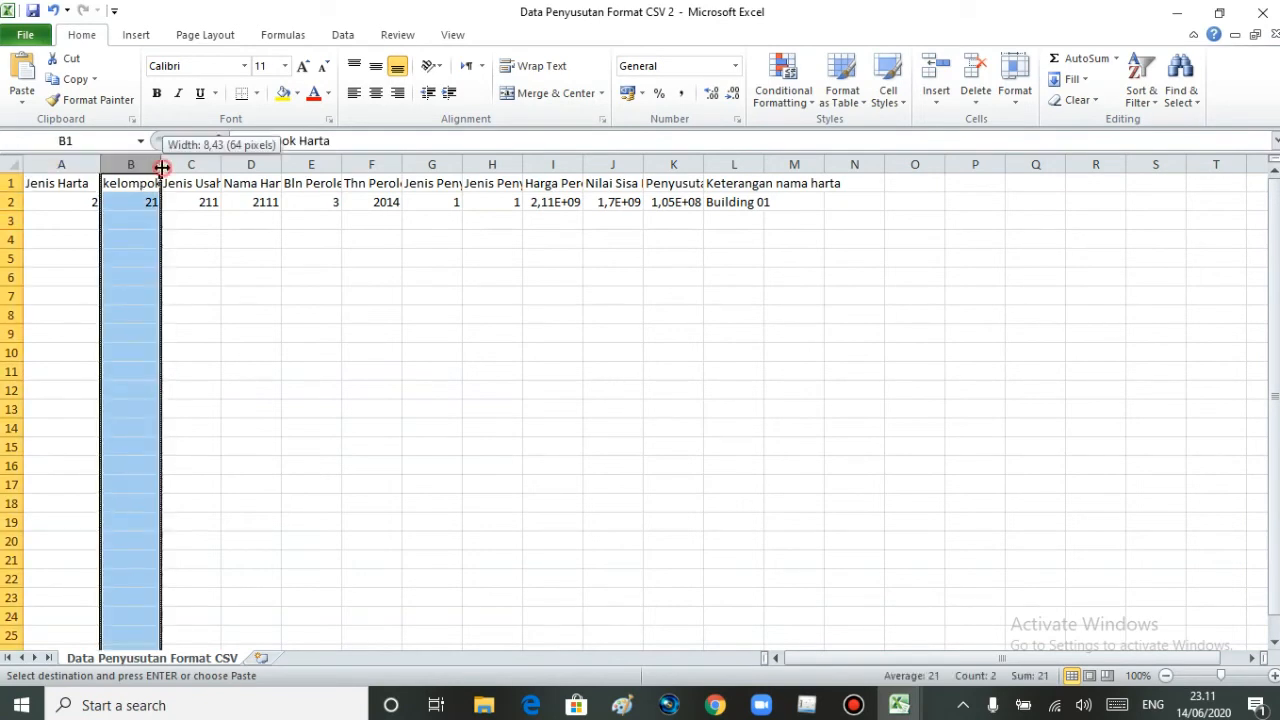
pyautogui.doubleClick(161, 167)
pyautogui.doubleClick(261, 167)
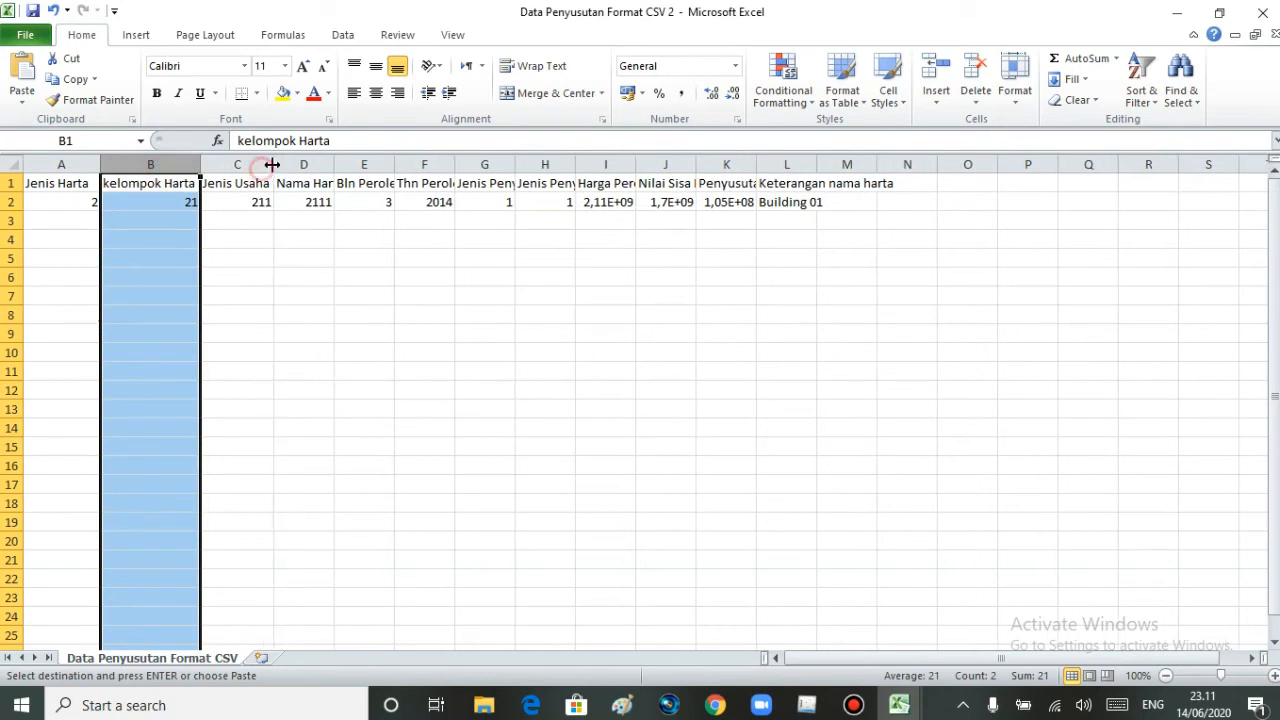
pyautogui.doubleClick(334, 164)
pyautogui.doubleClick(407, 165)
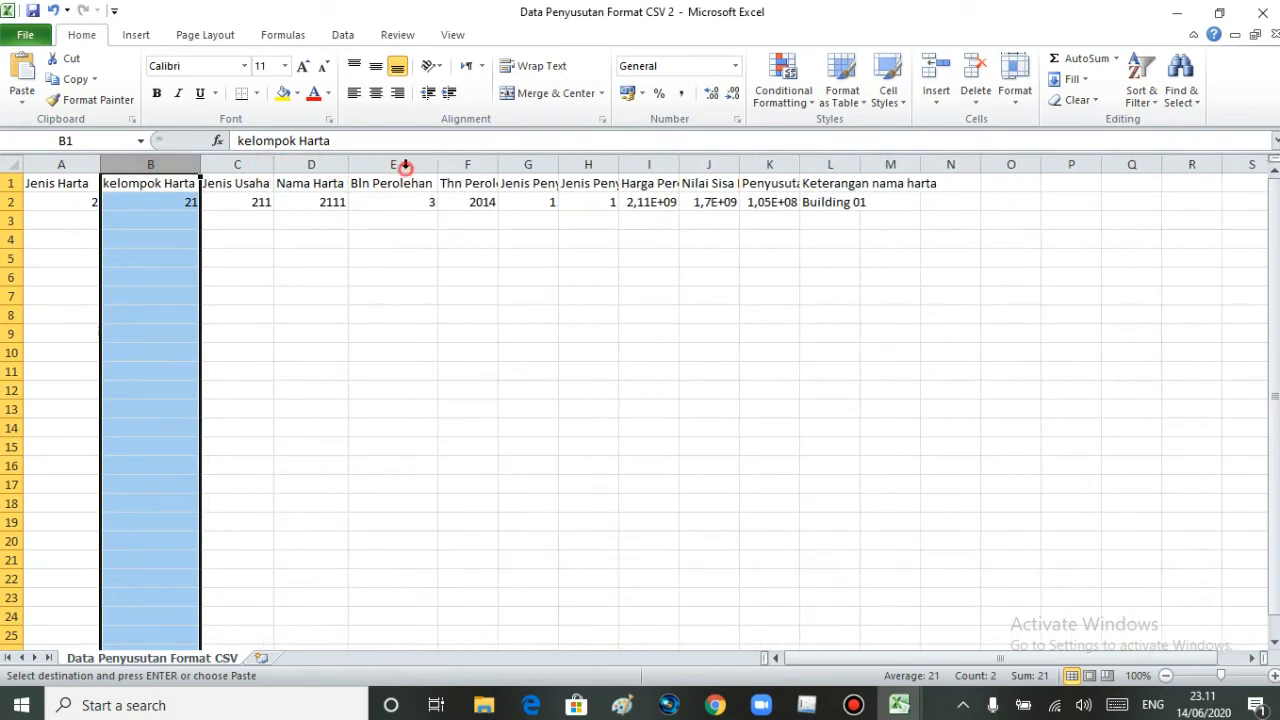
pyautogui.doubleClick(499, 164)
pyautogui.doubleClick(590, 165)
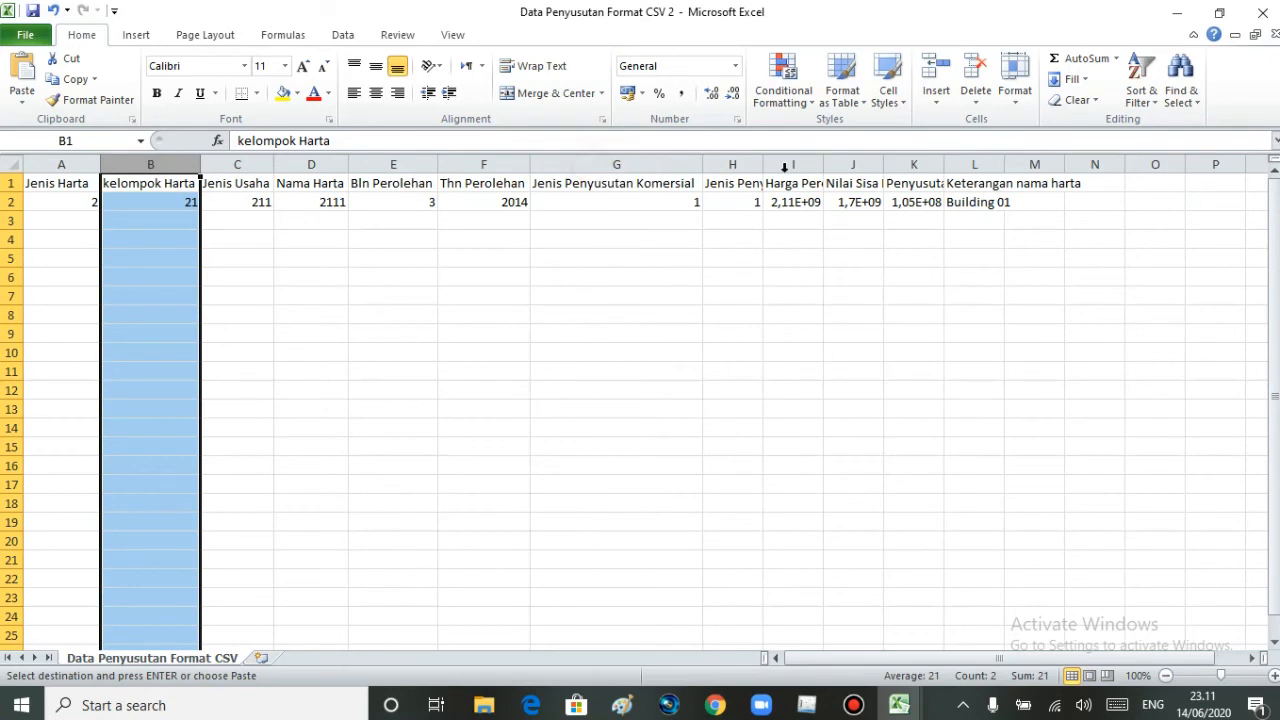
pyautogui.doubleClick(763, 164)
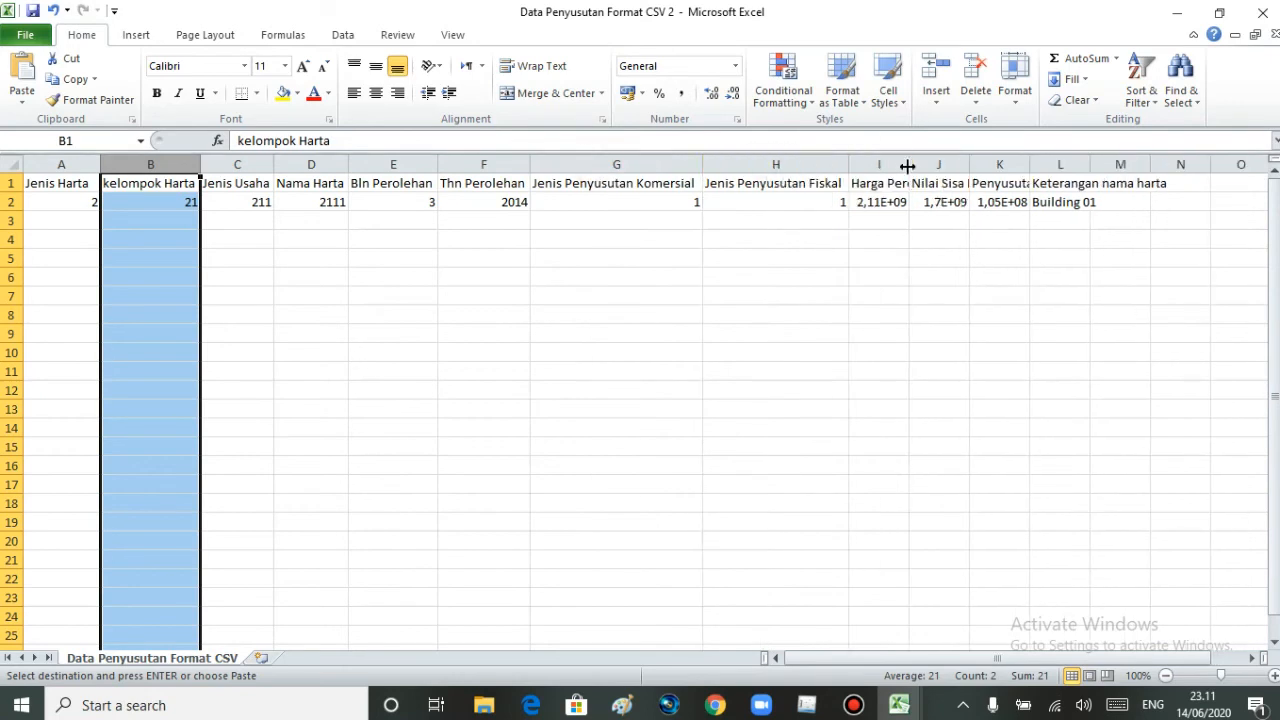
pyautogui.doubleClick(907, 164)
pyautogui.doubleClick(1012, 165)
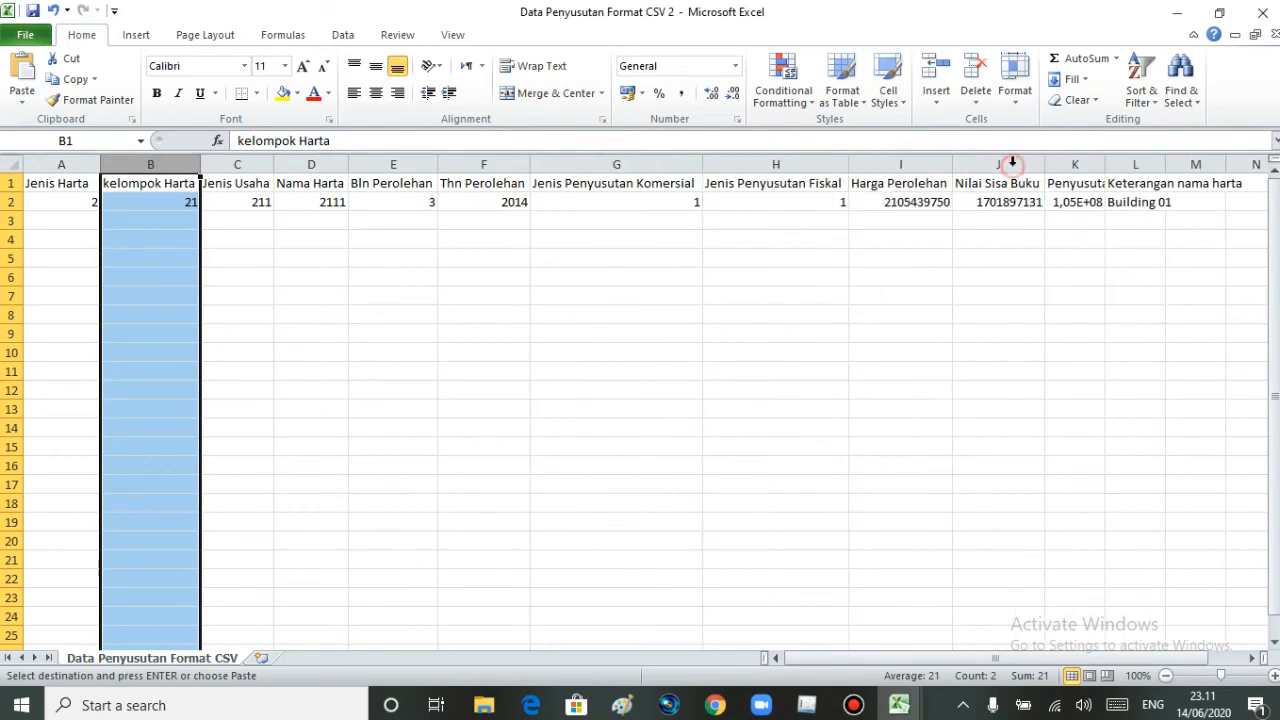
pyautogui.doubleClick(1104, 164)
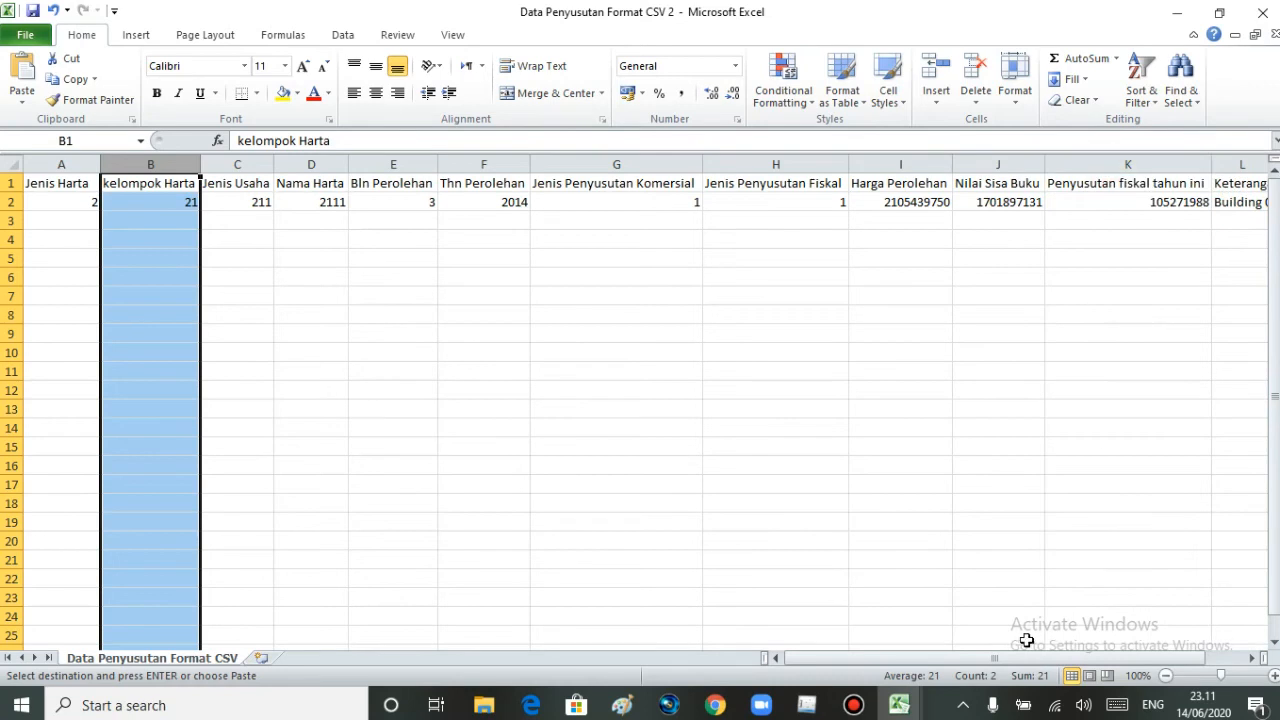
pyautogui.moveTo(1027, 663); pyautogui.dragTo(1078, 660)
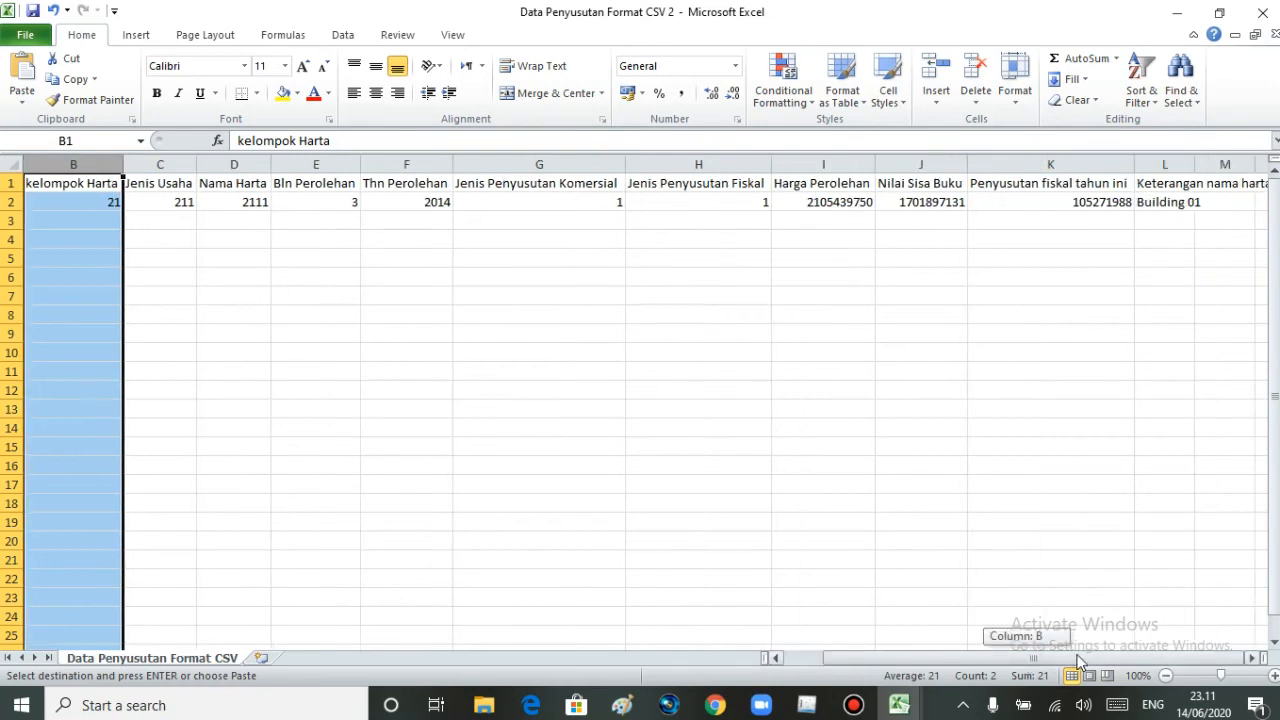
pyautogui.doubleClick(1196, 167)
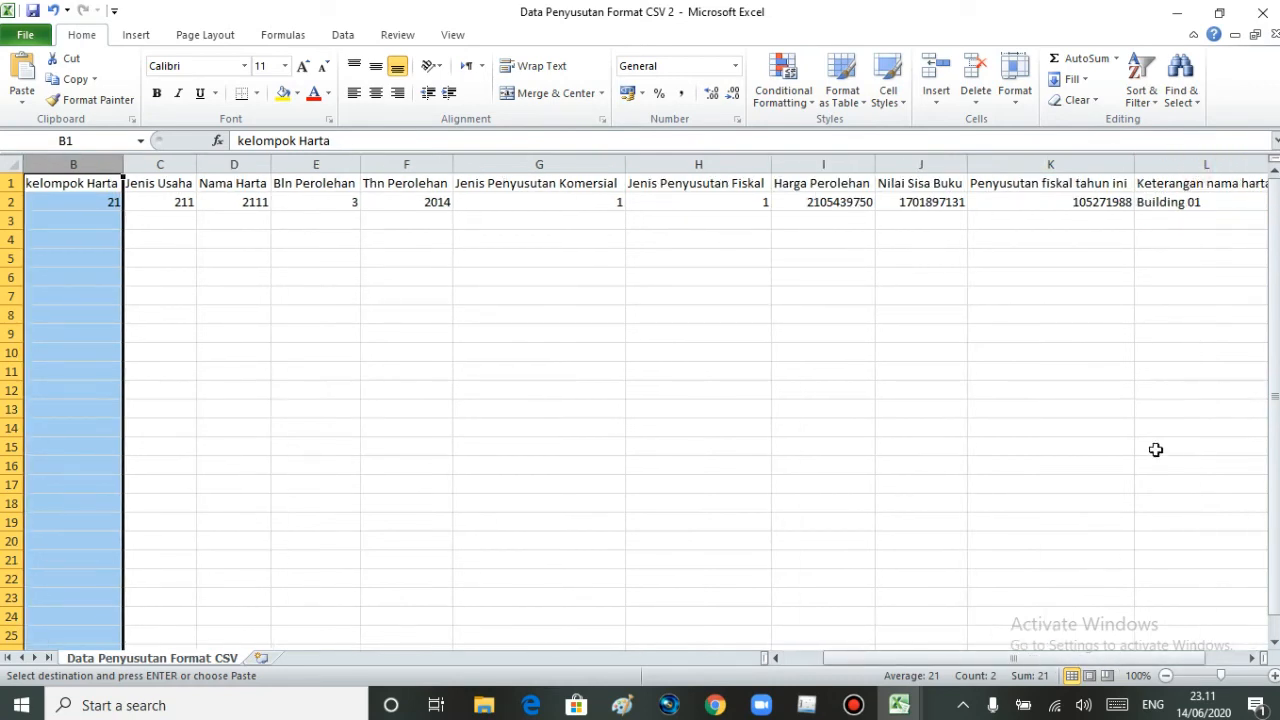
pyautogui.moveTo(938, 660); pyautogui.dragTo(897, 660)
pyautogui.click(405, 240)
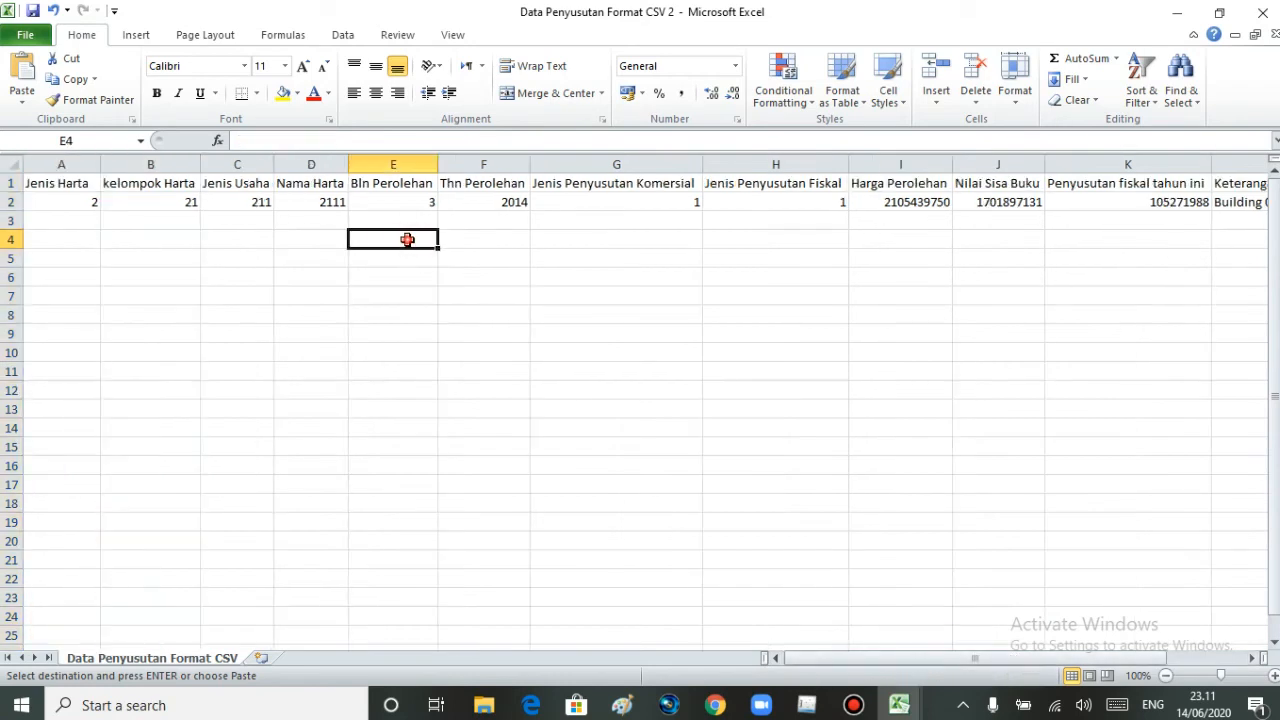
# - Delete the Building 01 sample record in row 2 beneath the headers and select cell A2
pyautogui.moveTo(60, 203); pyautogui.dragTo(1222, 199)
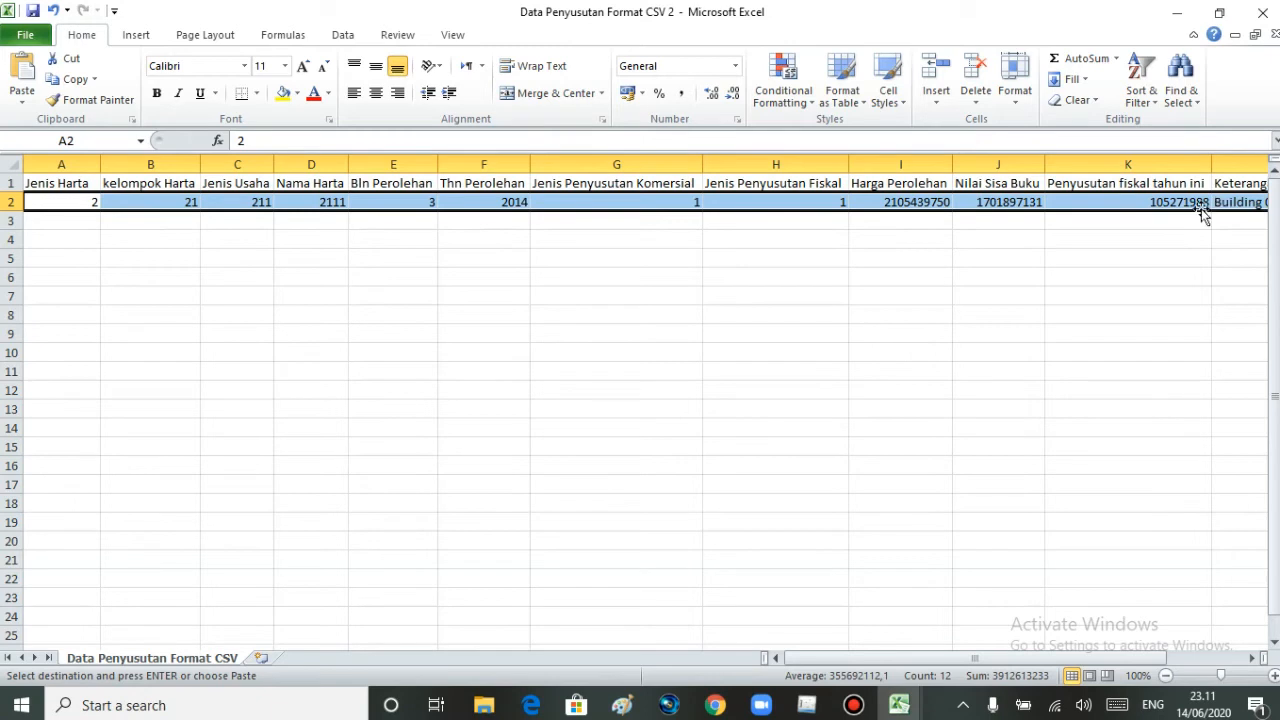
pyautogui.click(975, 80)
pyautogui.moveTo(290, 352); pyautogui.dragTo(235, 352)
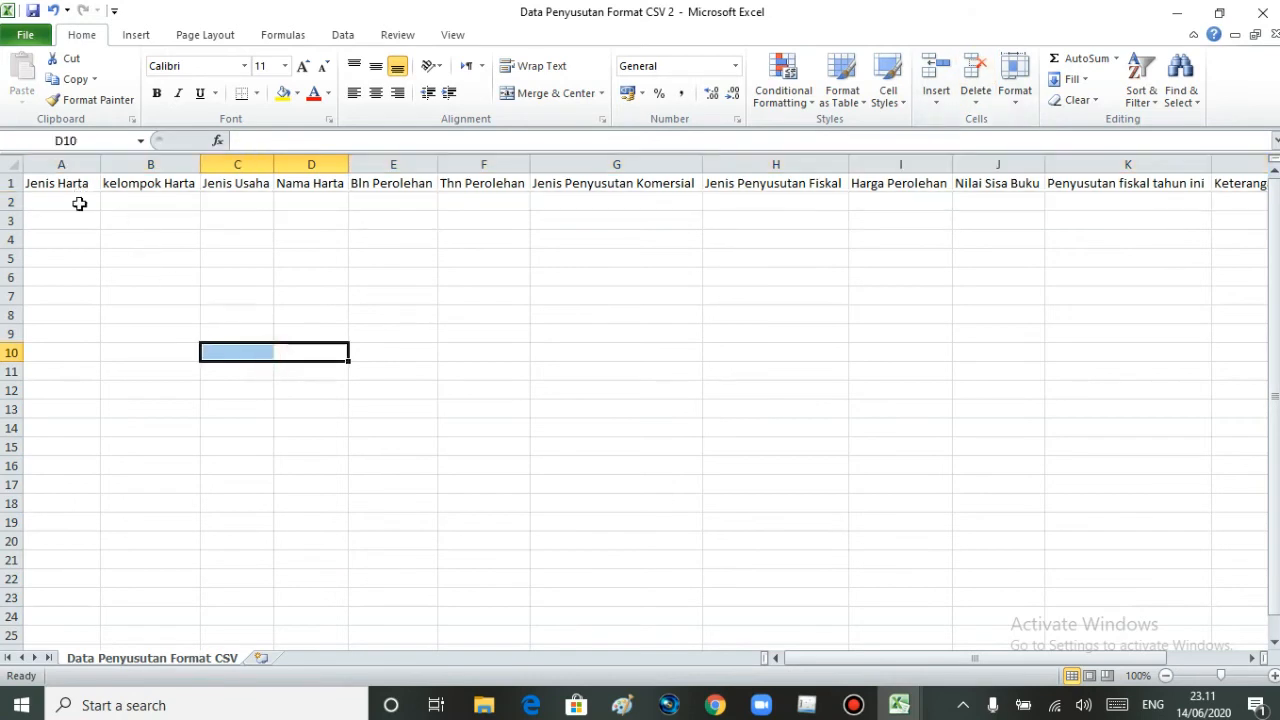
pyautogui.click(81, 196)
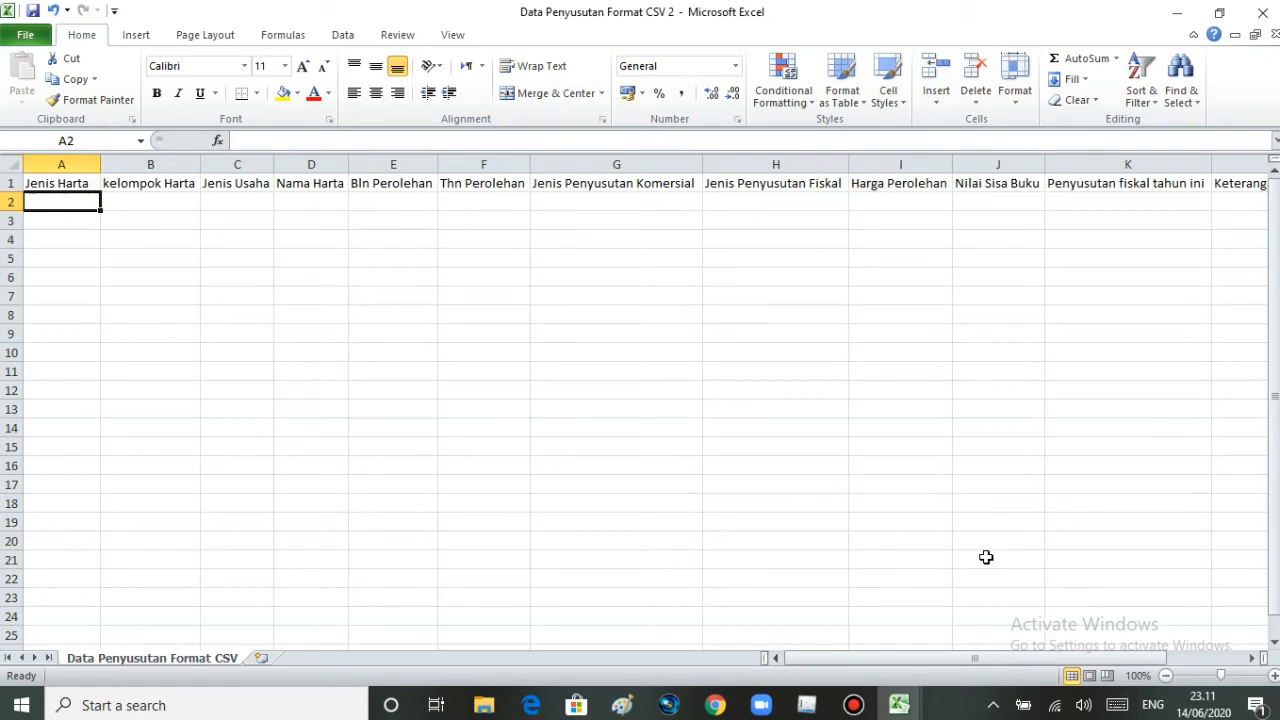
# - Switch to the Penyusutan PT MNF Pesona Indonesia workbook and copy the Jenis harta codes in D6:D207 of the Penyusutan 2019 sheet
pyautogui.moveTo(908, 705)
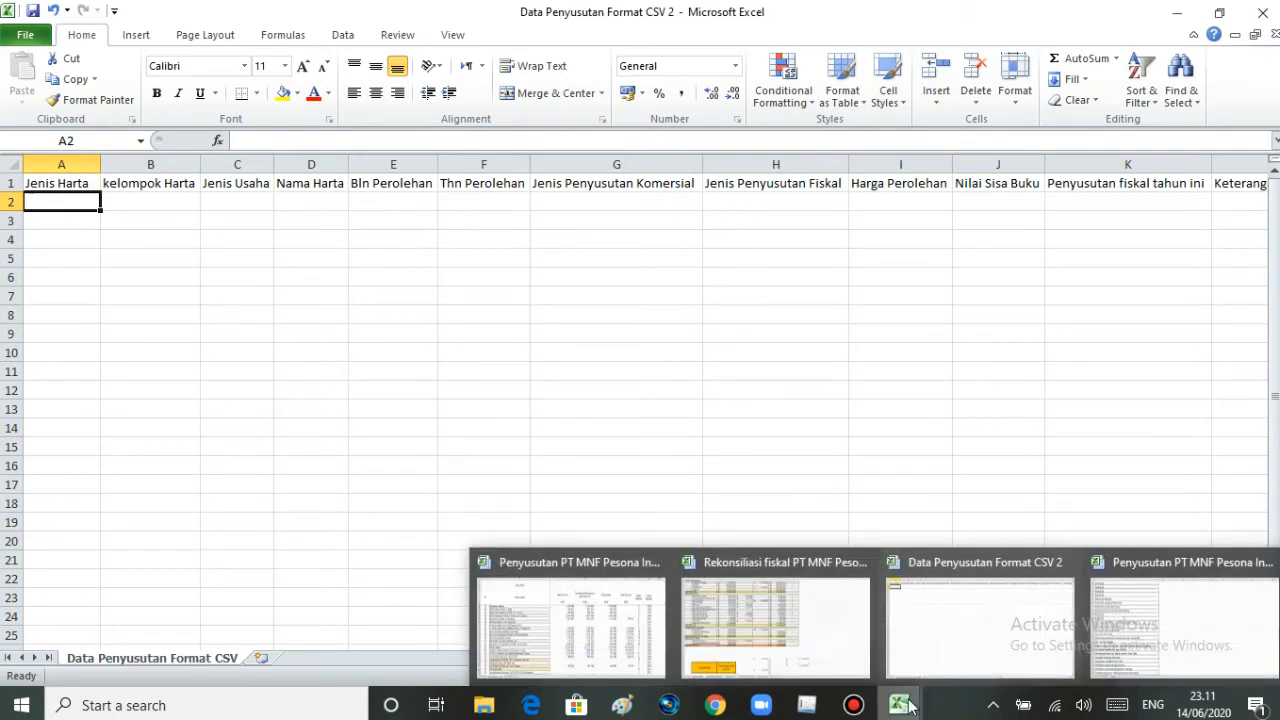
pyautogui.click(562, 611)
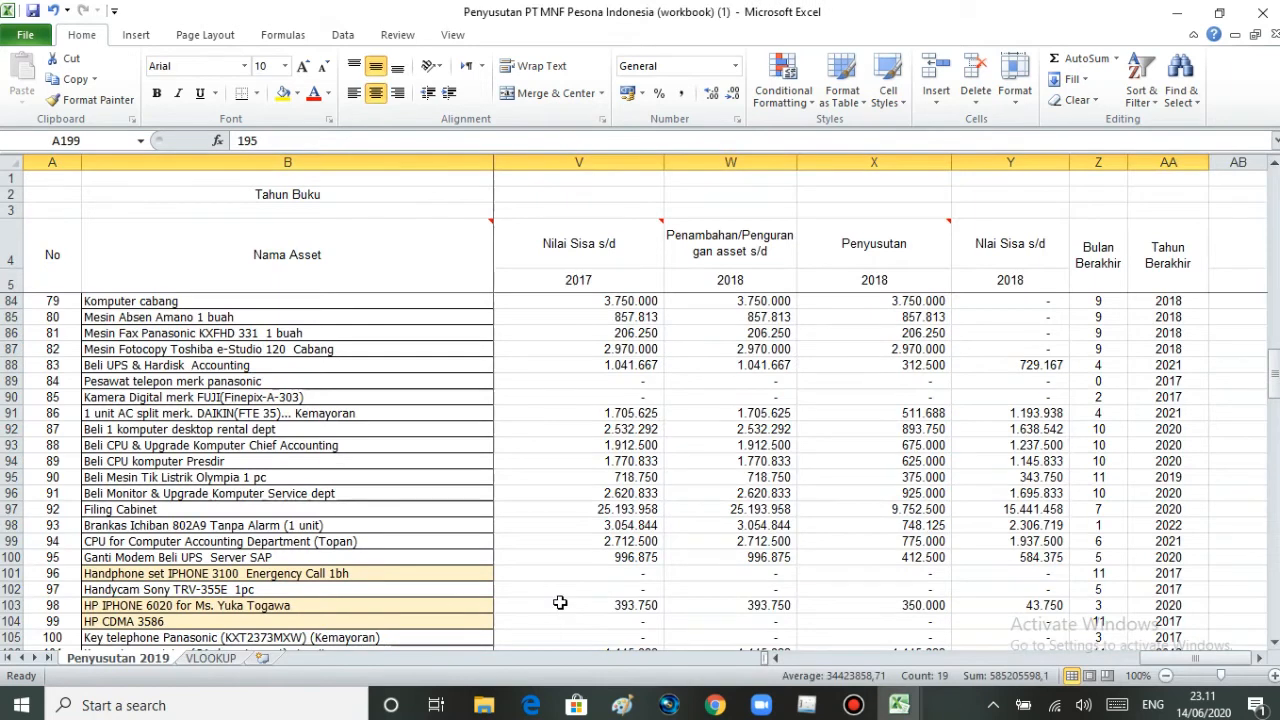
pyautogui.moveTo(1168, 659); pyautogui.dragTo(766, 640)
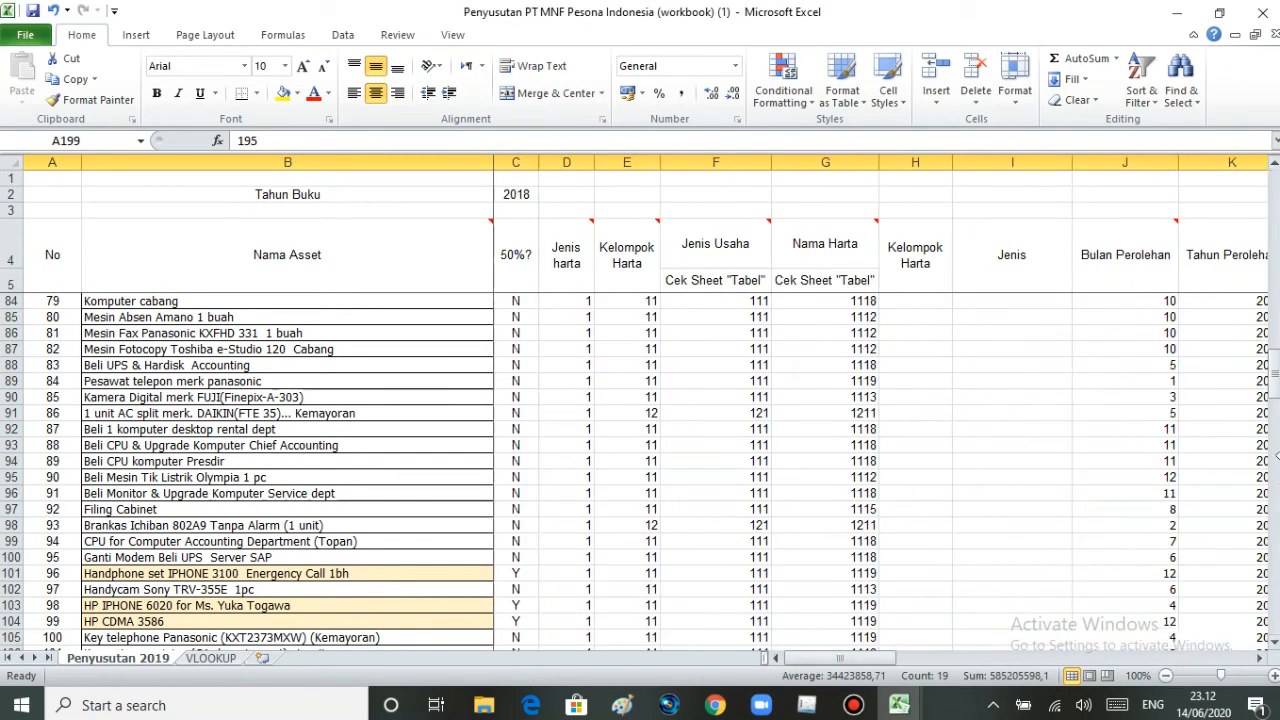
pyautogui.moveTo(1273, 390); pyautogui.dragTo(1273, 390)
pyautogui.moveTo(1275, 194); pyautogui.dragTo(1276, 191)
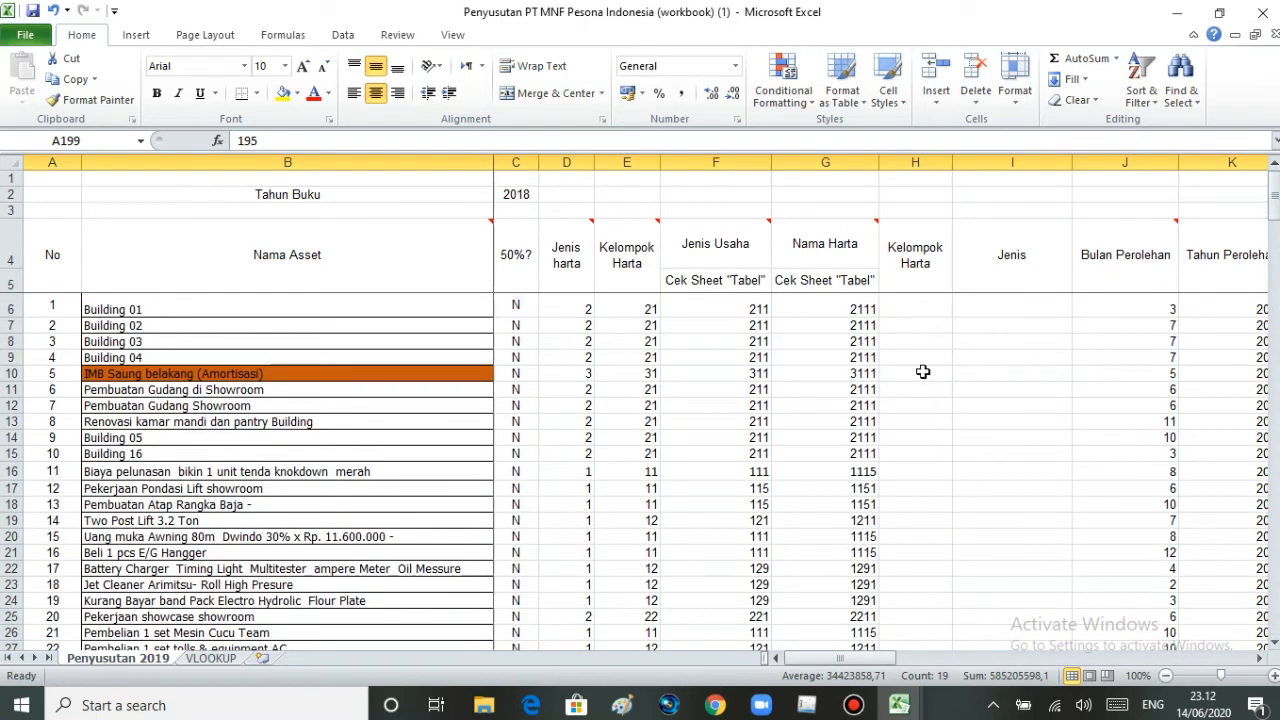
pyautogui.moveTo(566, 309); pyautogui.dragTo(549, 431)
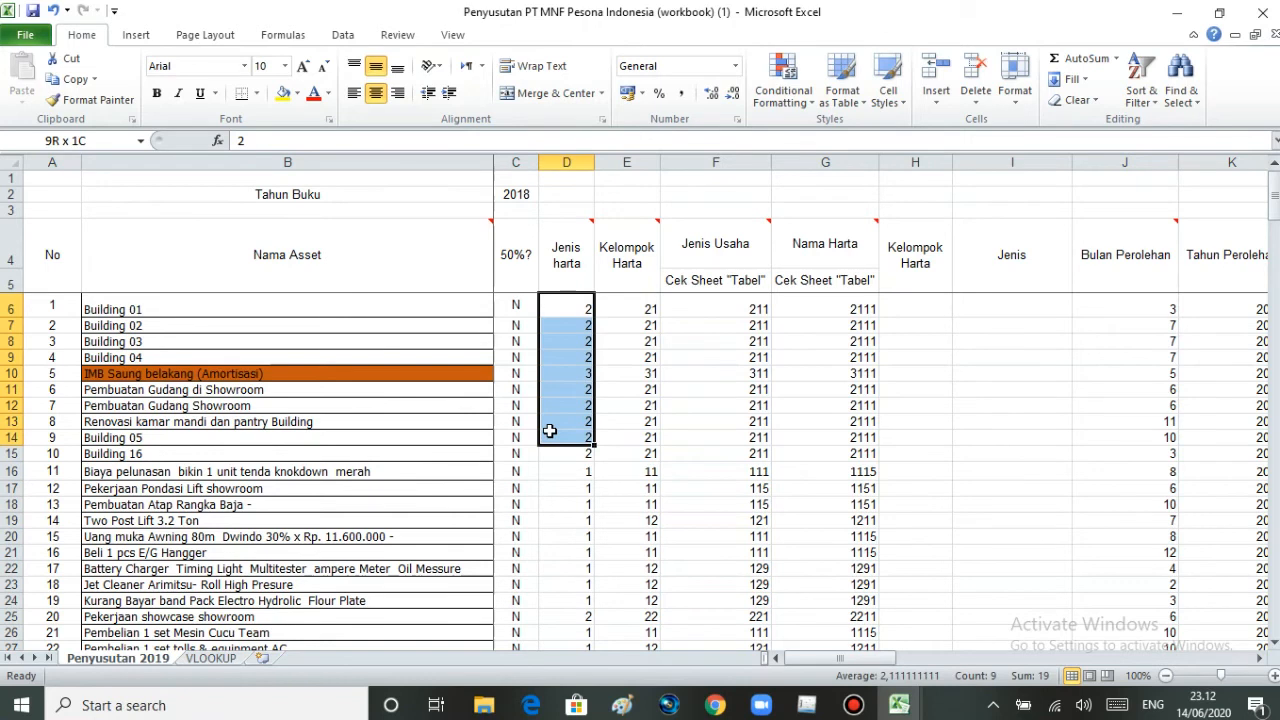
pyautogui.moveTo(549, 431); pyautogui.dragTo(580, 619)
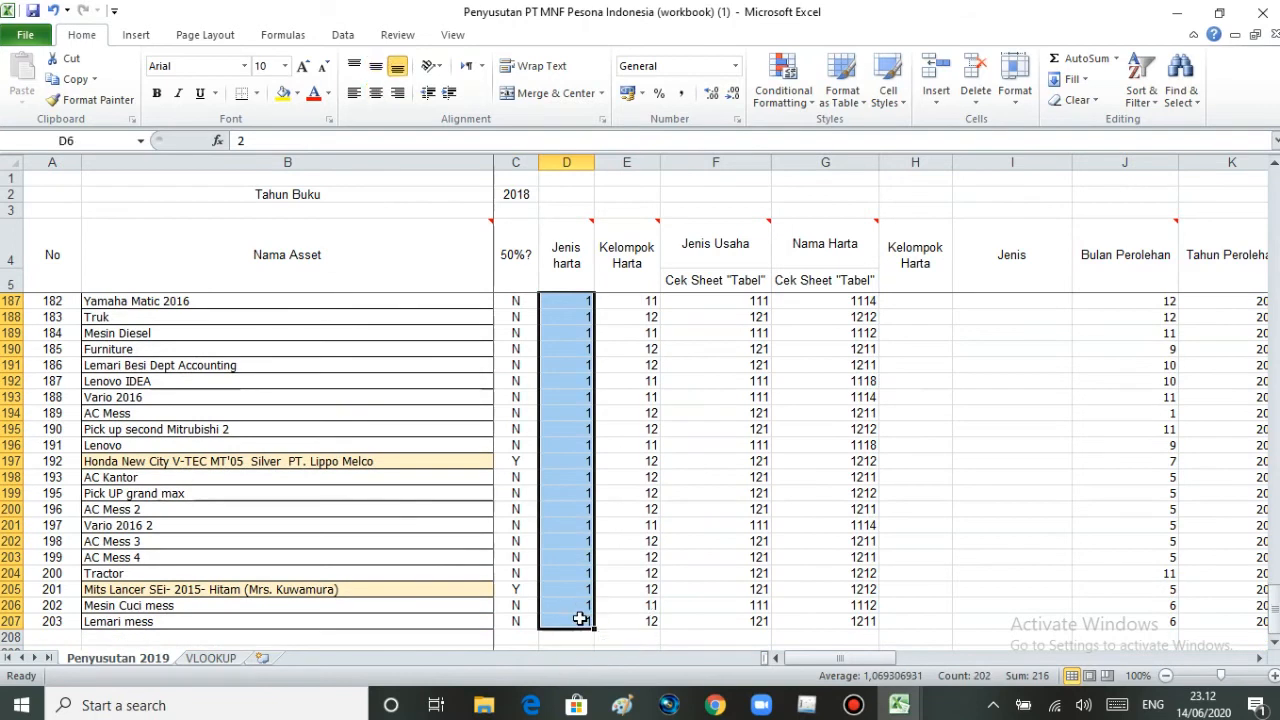
pyautogui.hotkey('ctrl', 'c')
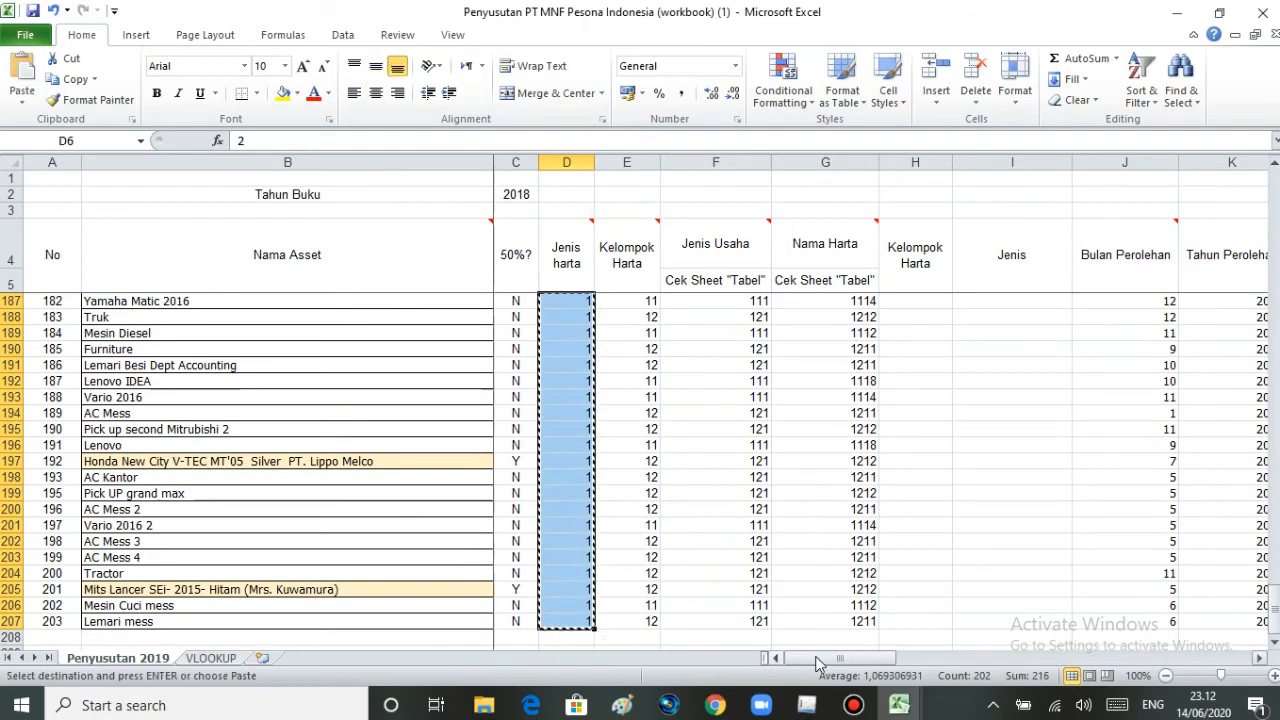
# - Paste the Jenis Harta codes from cell A2 down in the Data Penyusutan Format CSV 2 workbook and select cell B2
pyautogui.moveTo(897, 705)
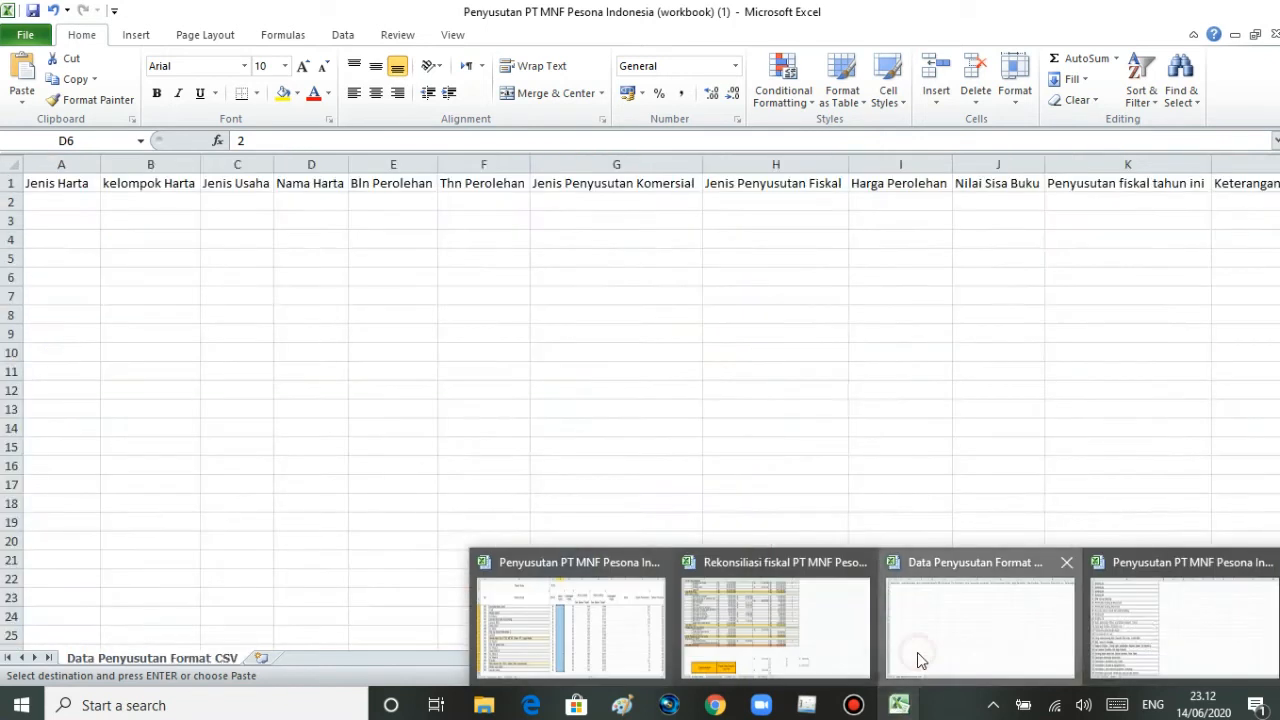
pyautogui.click(917, 657)
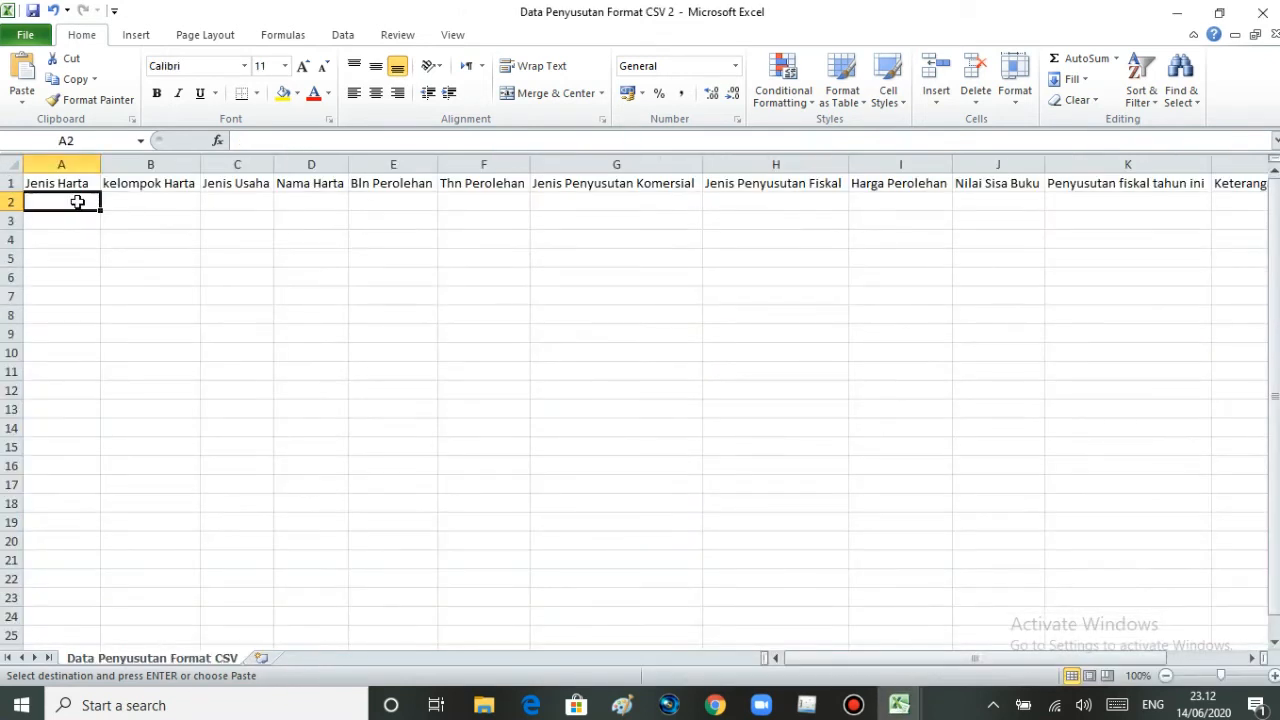
pyautogui.hotkey('ctrl', 'v')
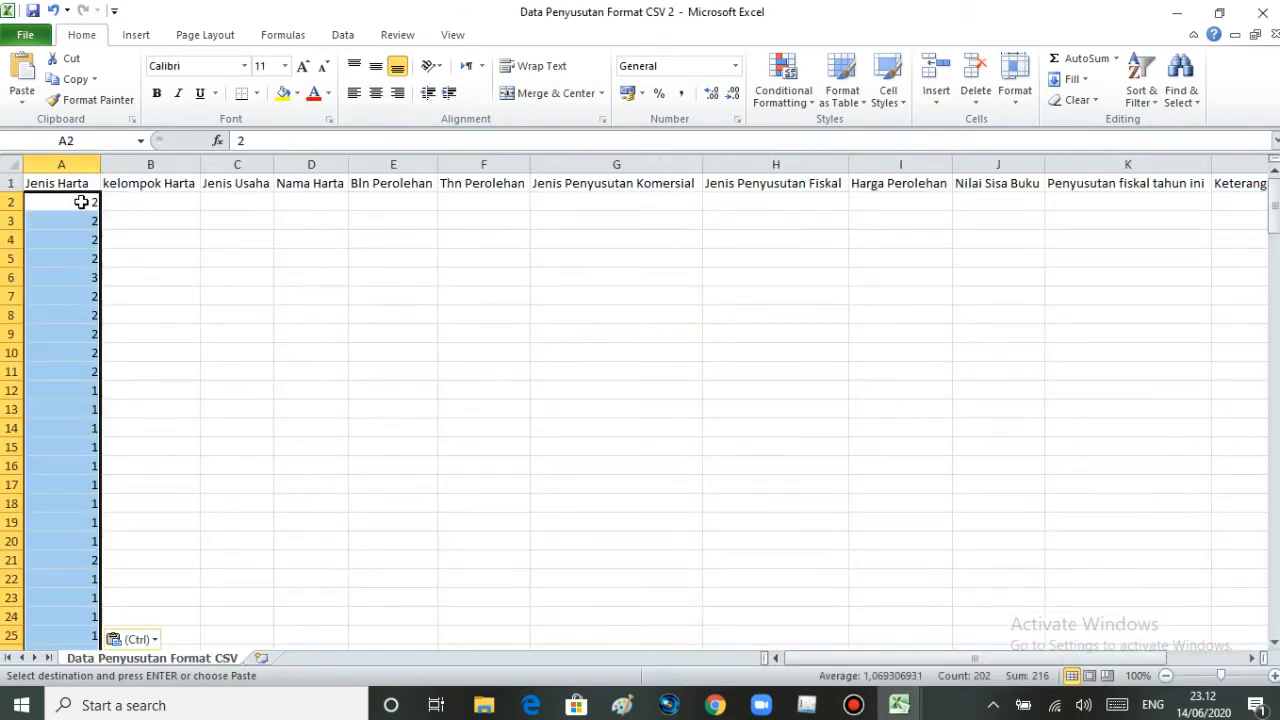
pyautogui.click(141, 203)
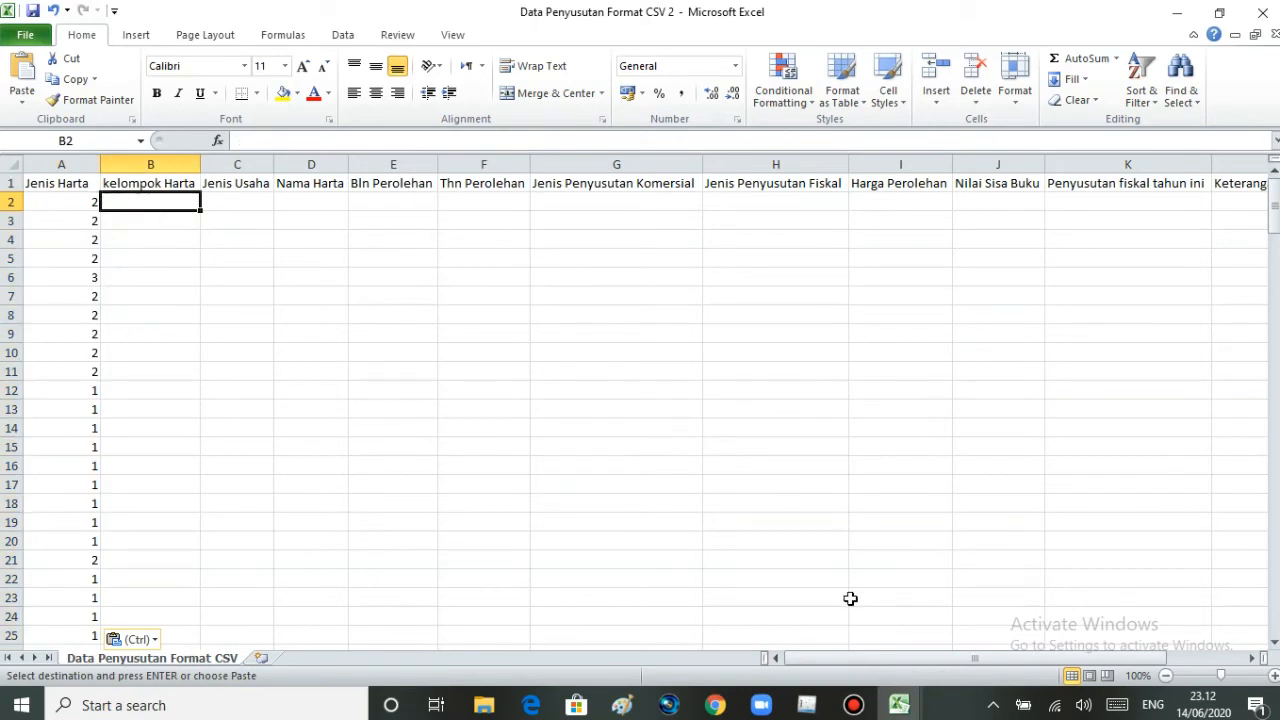
# - Return to the Penyusutan 2019 sheet and copy the Kelompok Harta codes from E6 to E207
pyautogui.click(899, 705)
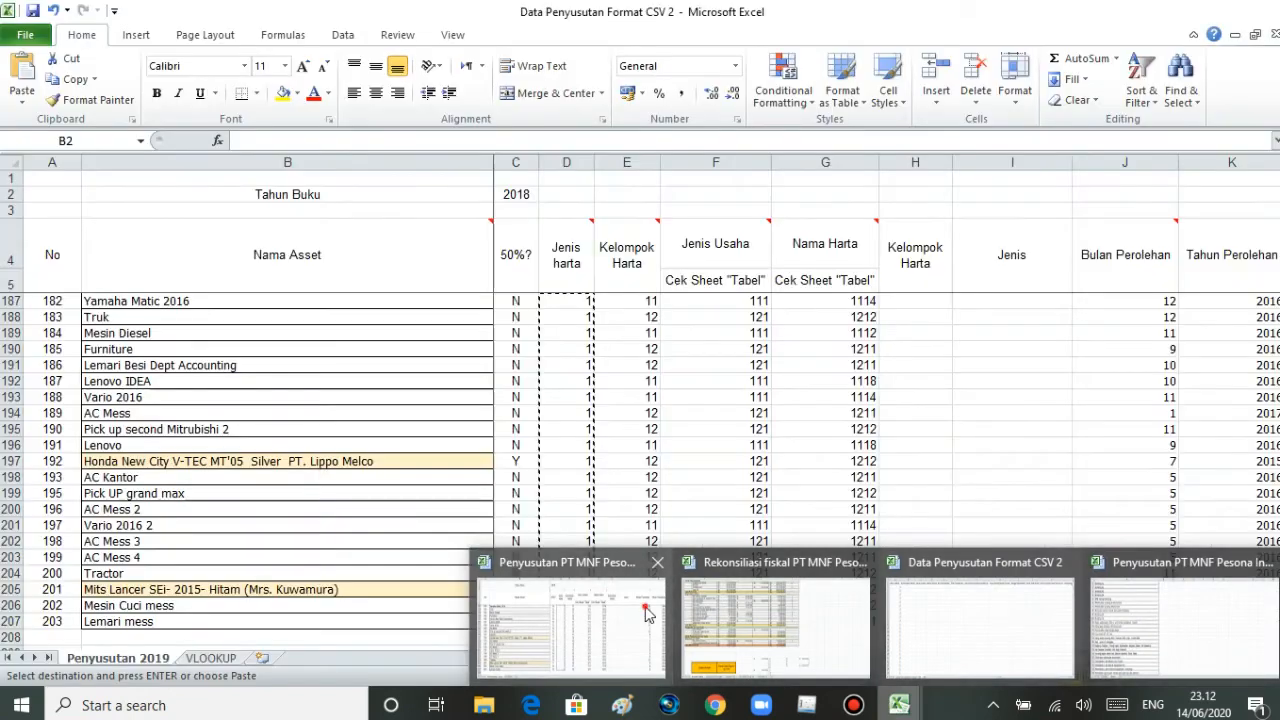
pyautogui.click(646, 611)
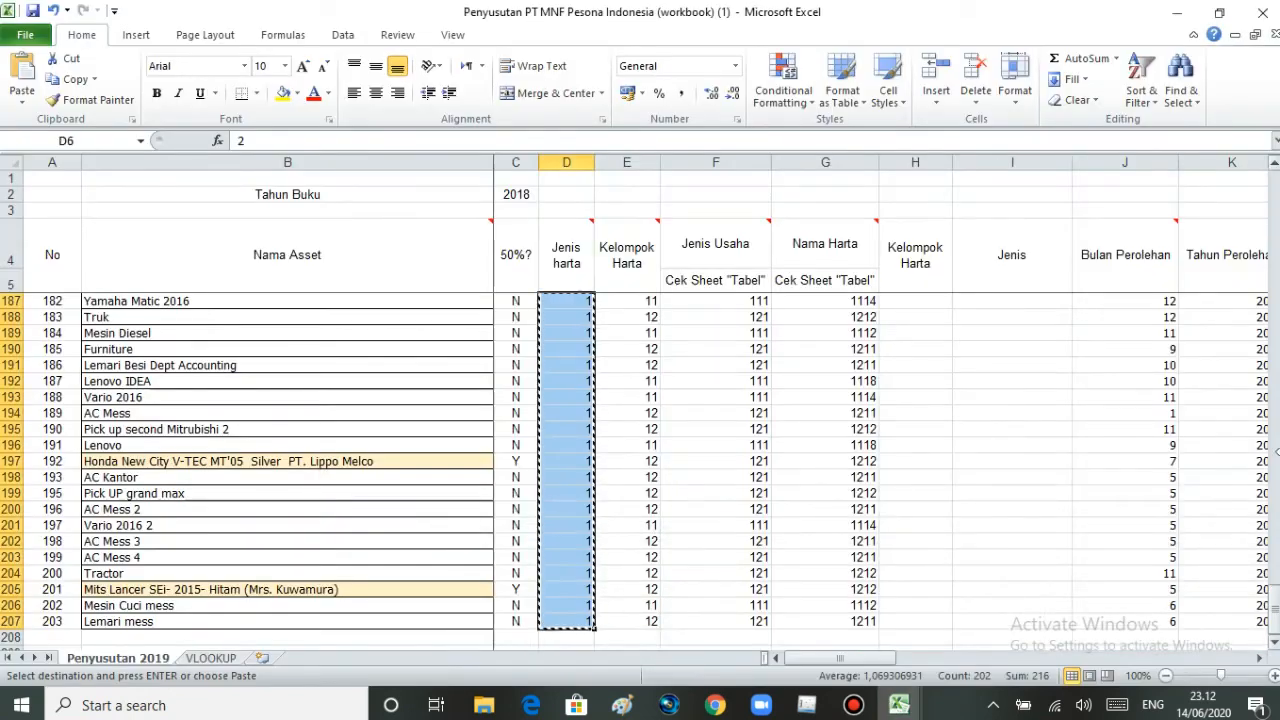
pyautogui.moveTo(1273, 600); pyautogui.dragTo(1273, 200)
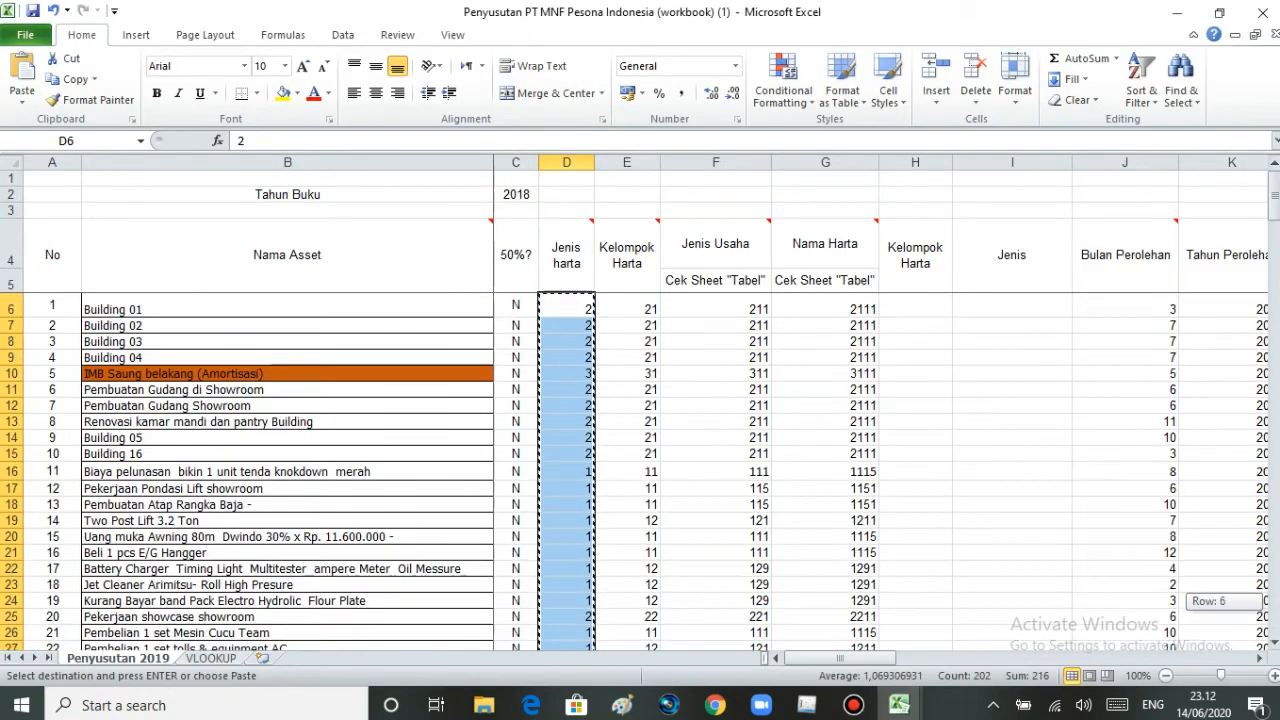
pyautogui.click(634, 309)
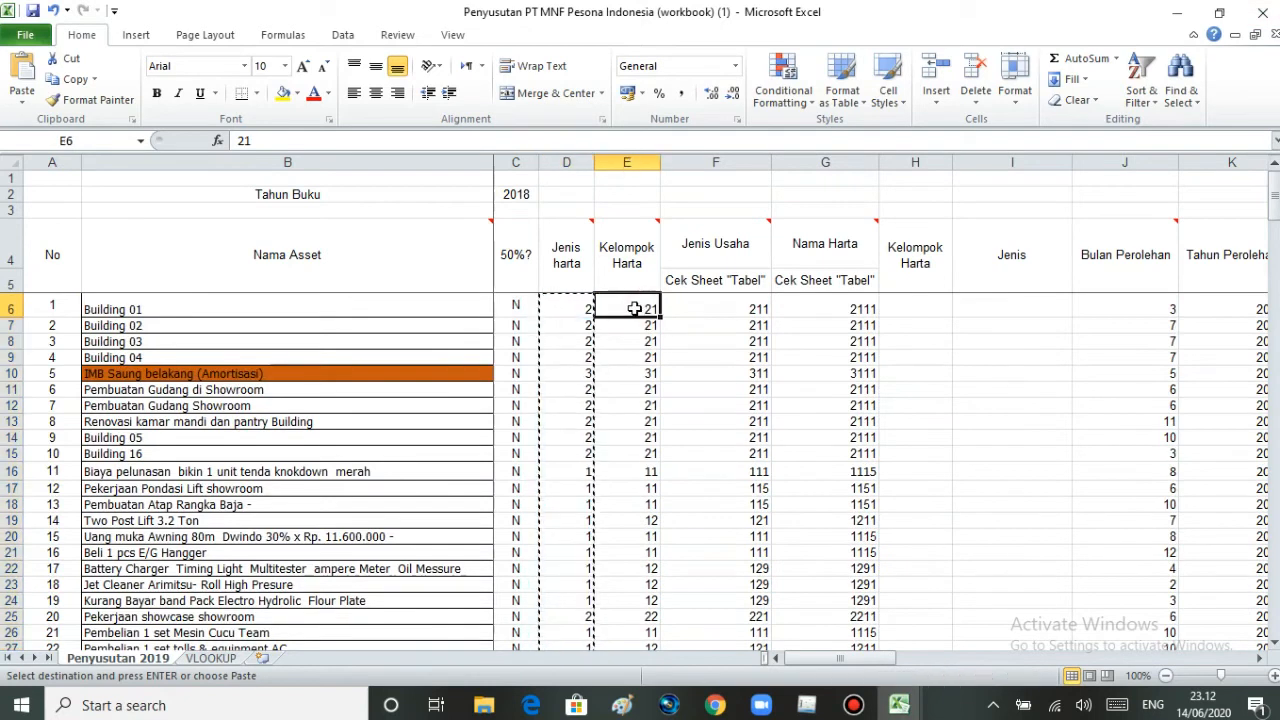
pyautogui.doubleClick(634, 309)
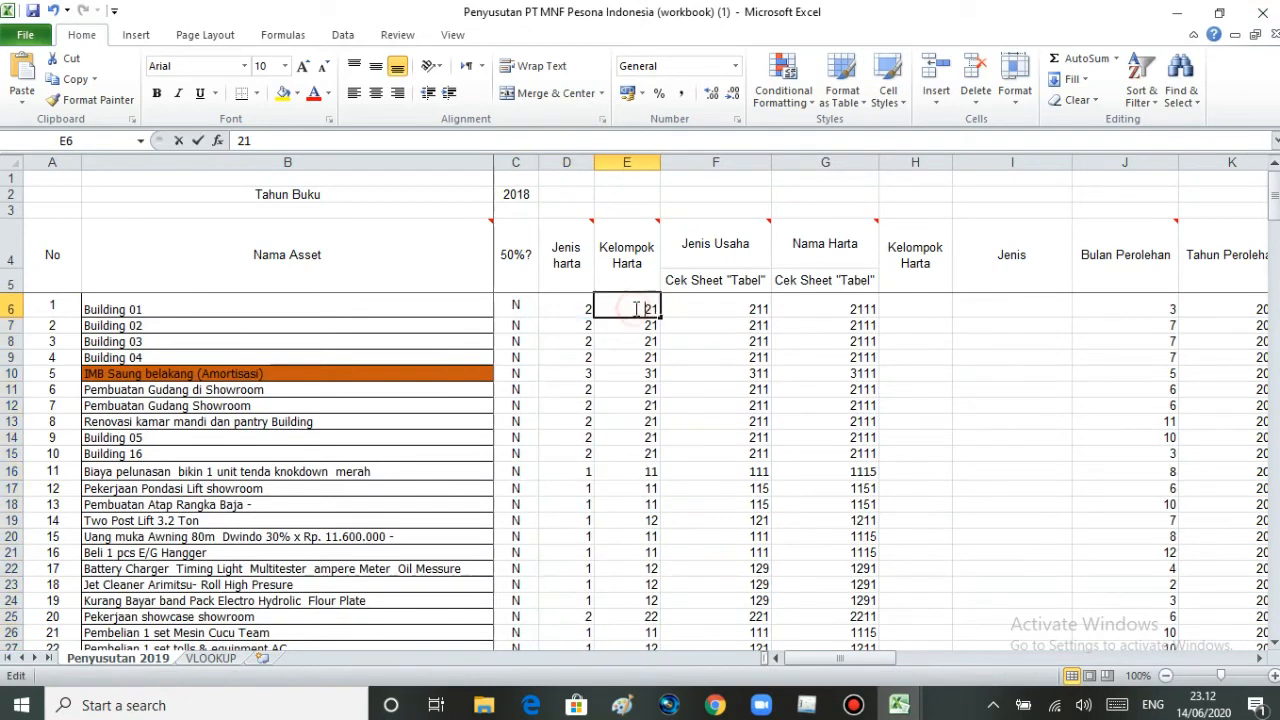
pyautogui.press('Return')
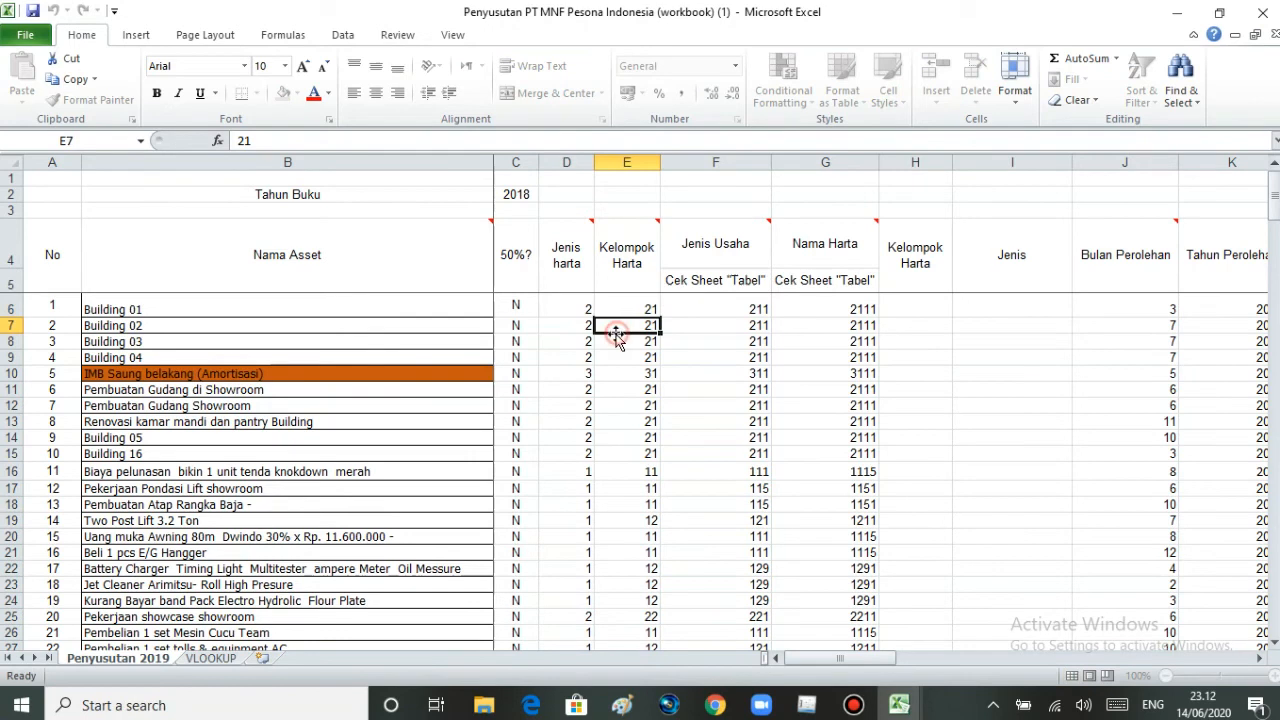
pyautogui.moveTo(623, 300); pyautogui.dragTo(644, 616)
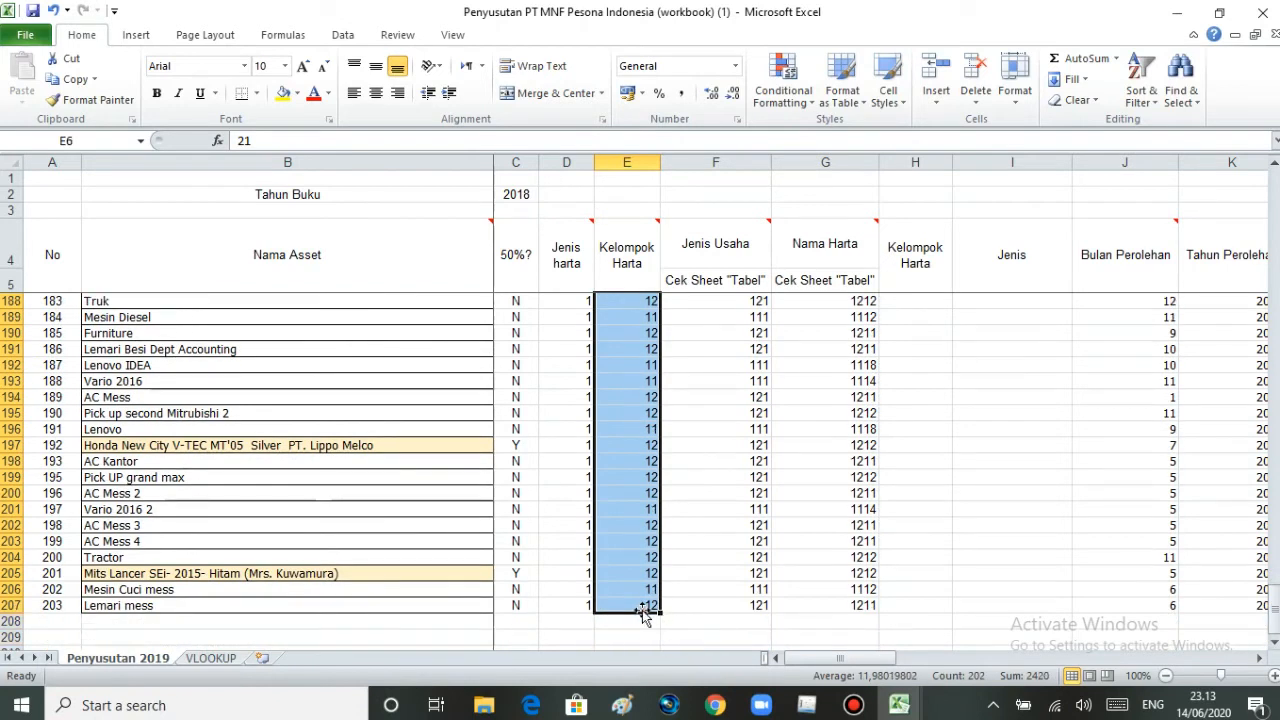
pyautogui.hotkey('ctrl', 'c')
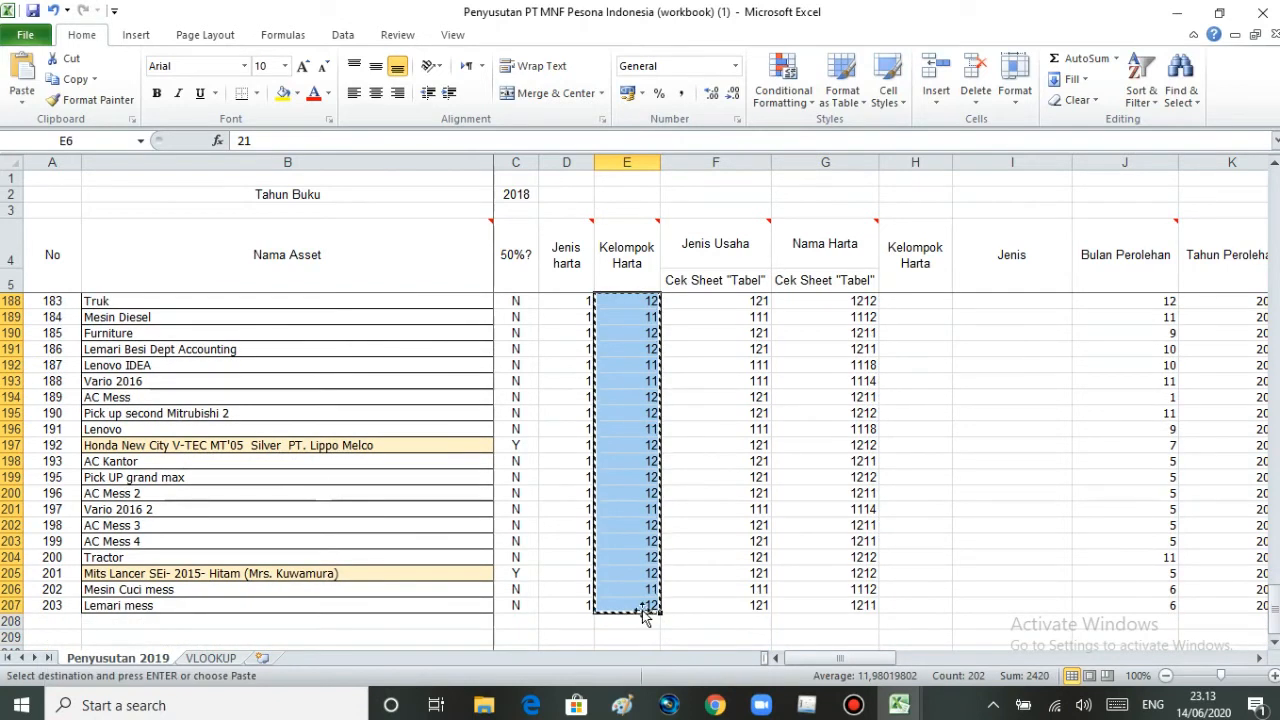
# - Paste the Kelompok Harta codes from cell B2 down in Data Penyusutan Format CSV 2 and select cell C2
pyautogui.moveTo(915, 704)
pyautogui.click(938, 675)
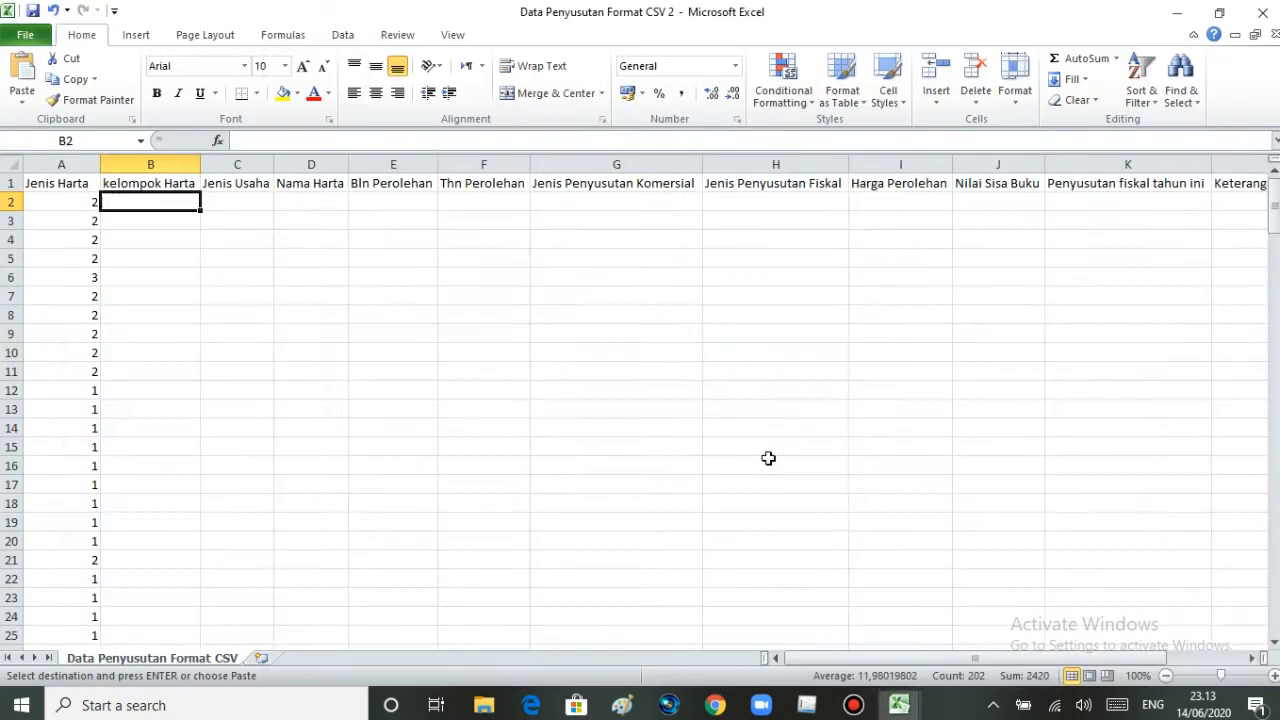
pyautogui.hotkey('ctrl', 'v')
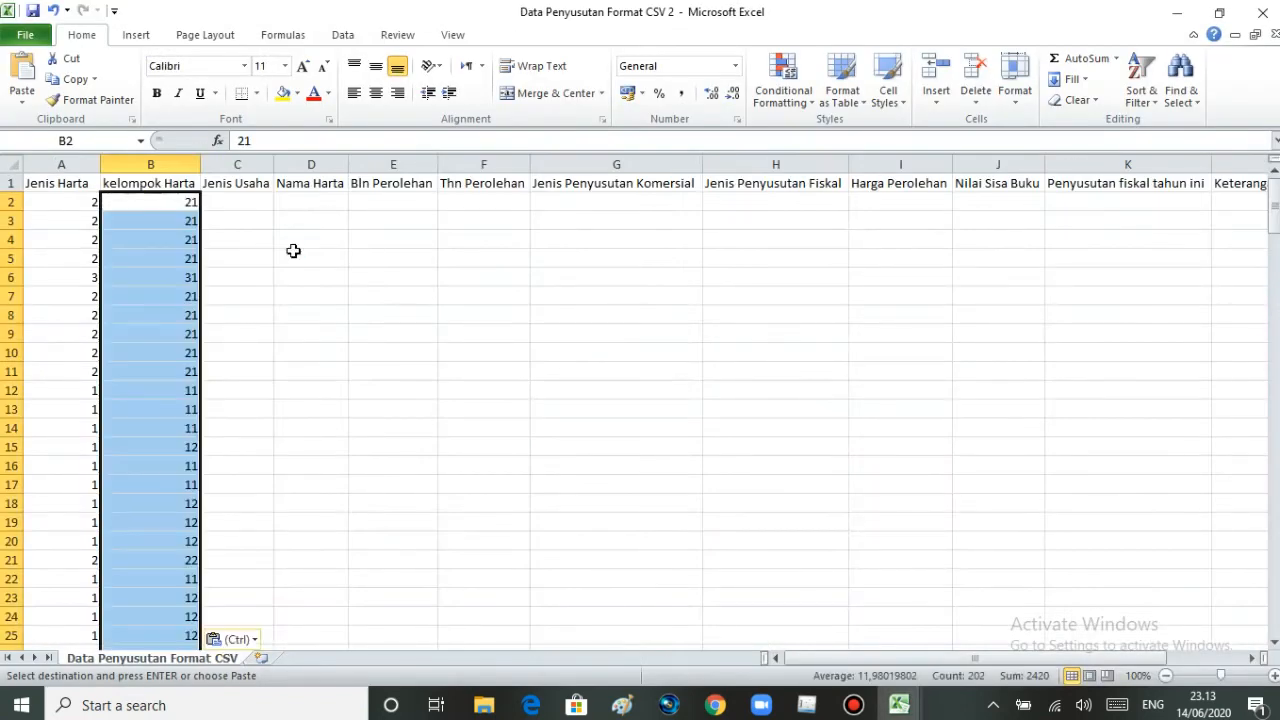
pyautogui.click(262, 201)
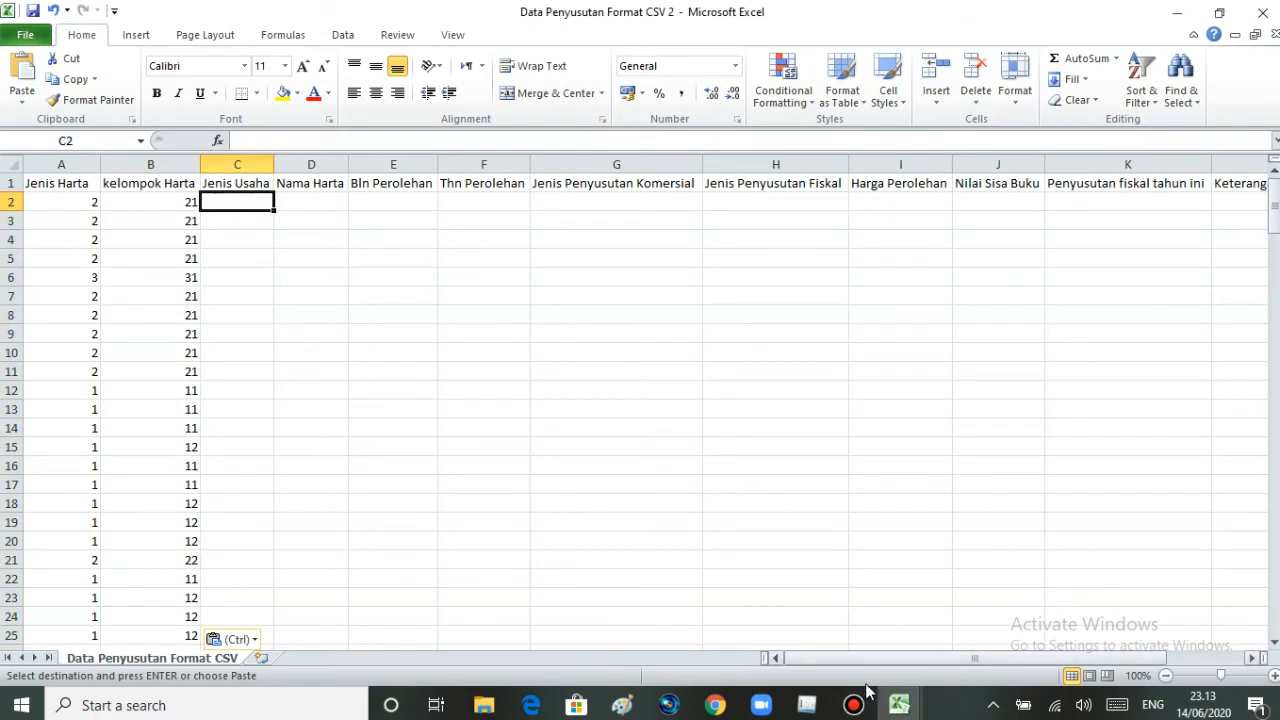
# - Go back to the Penyusutan 2019 sheet and copy the Jenis Usaha codes from F6 to F207
pyautogui.moveTo(902, 708)
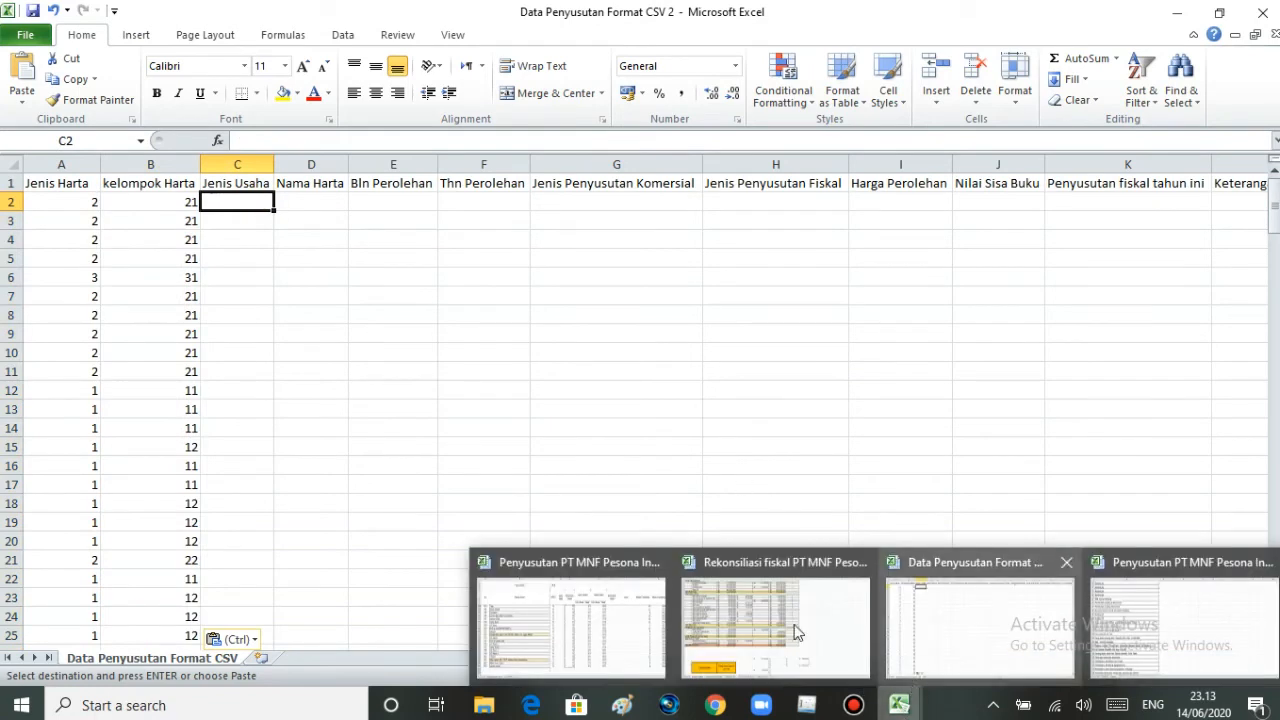
pyautogui.click(549, 614)
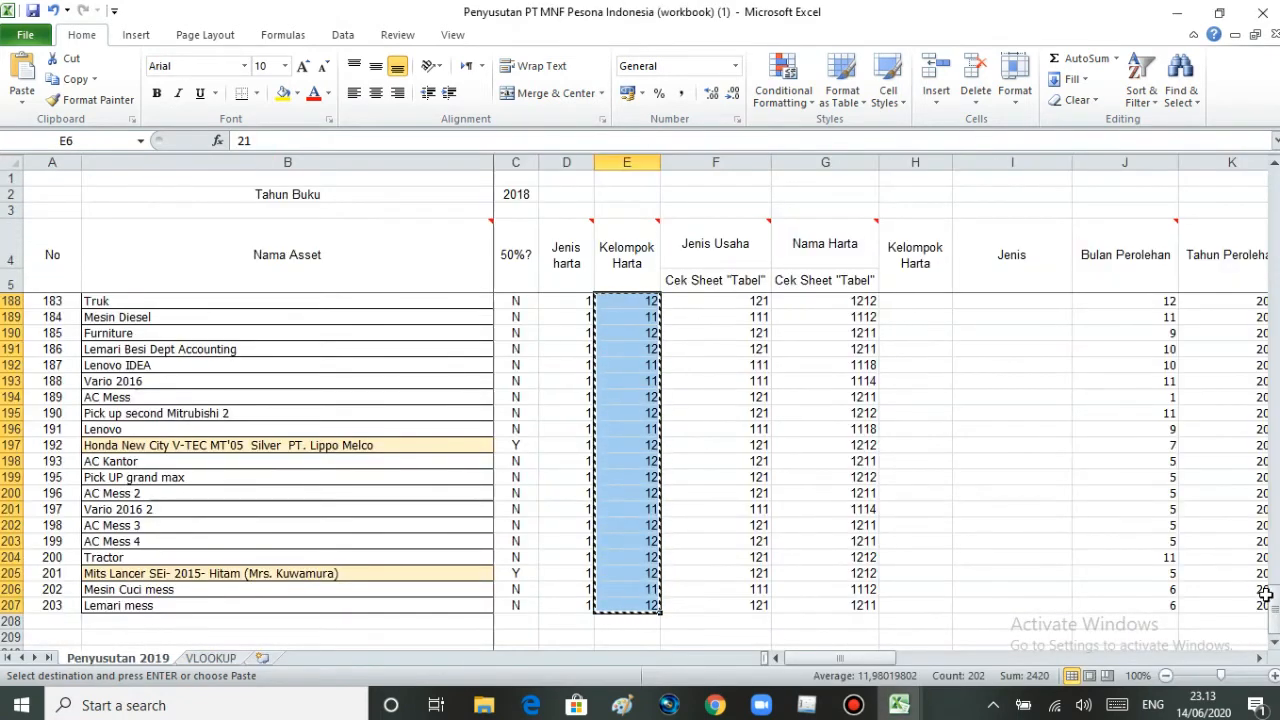
pyautogui.moveTo(1273, 617); pyautogui.dragTo(1273, 198)
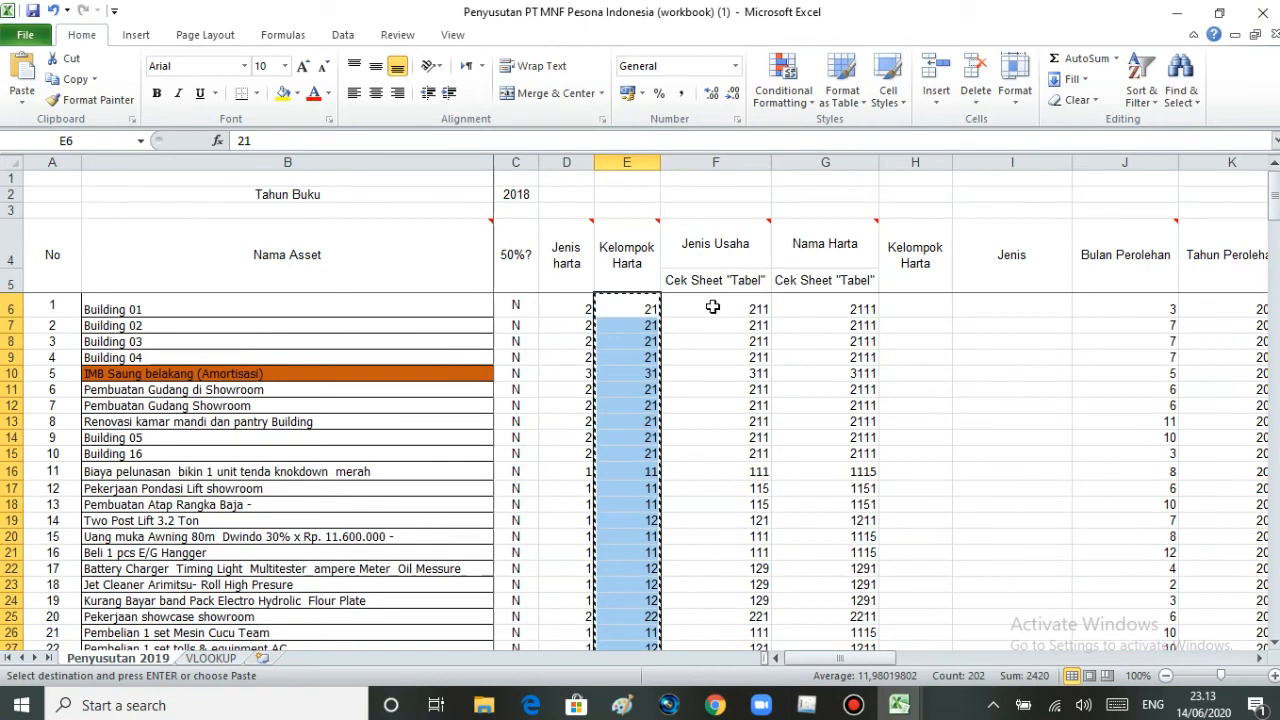
pyautogui.click(711, 308)
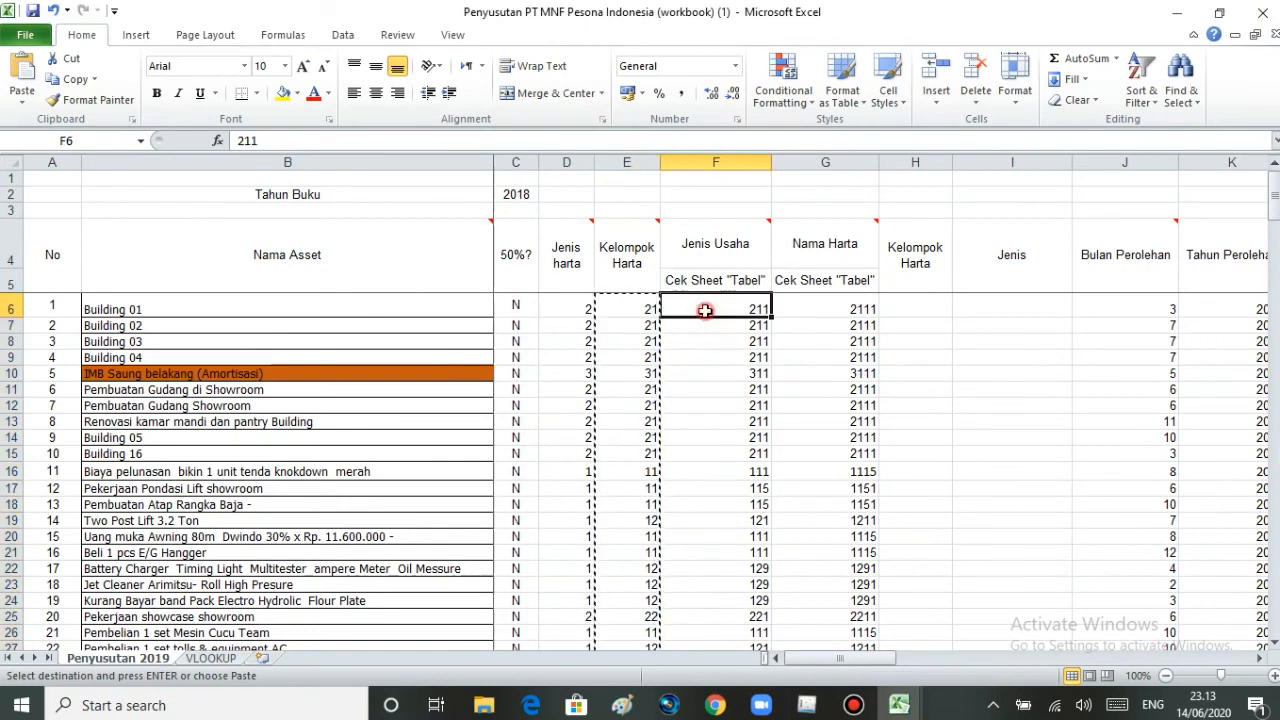
pyautogui.press('Escape')
pyautogui.moveTo(709, 308); pyautogui.dragTo(697, 621)
pyautogui.hotkey('ctrl', 'c')
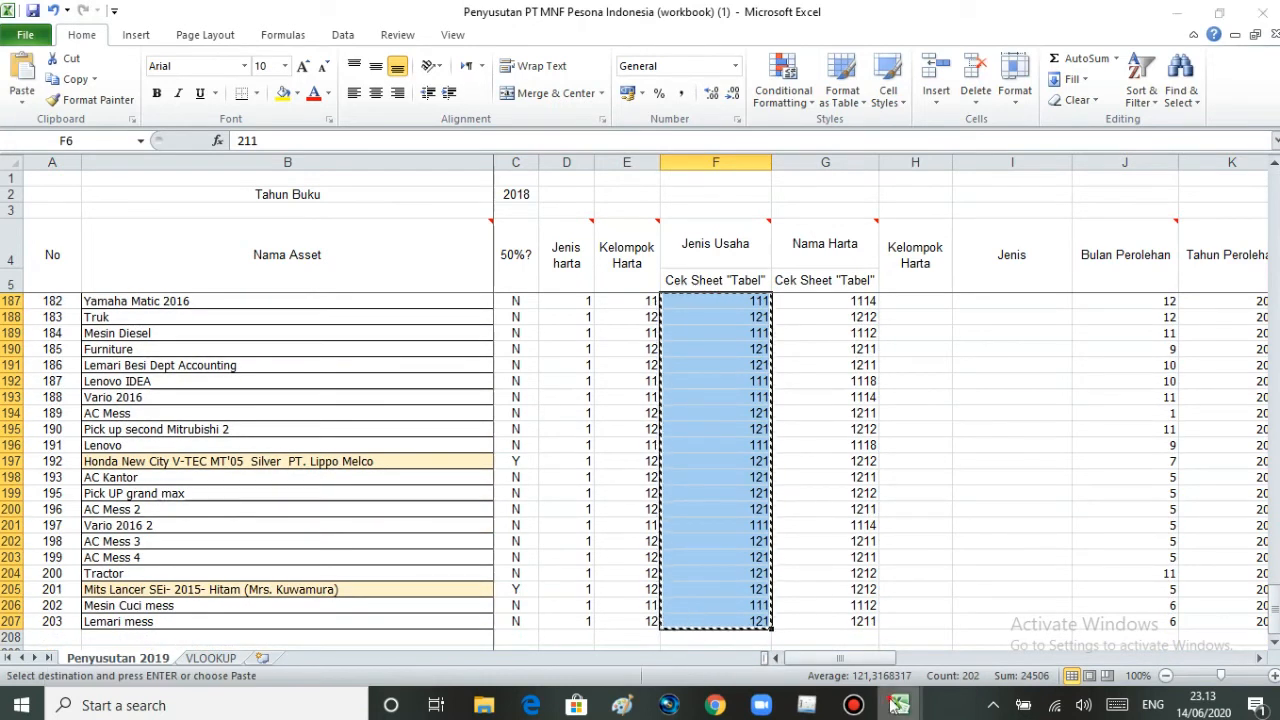
# - Paste the Jenis Usaha codes from cell C2 down in Data Penyusutan Format CSV 2 and select cell D2
pyautogui.click(897, 705)
pyautogui.click(905, 682)
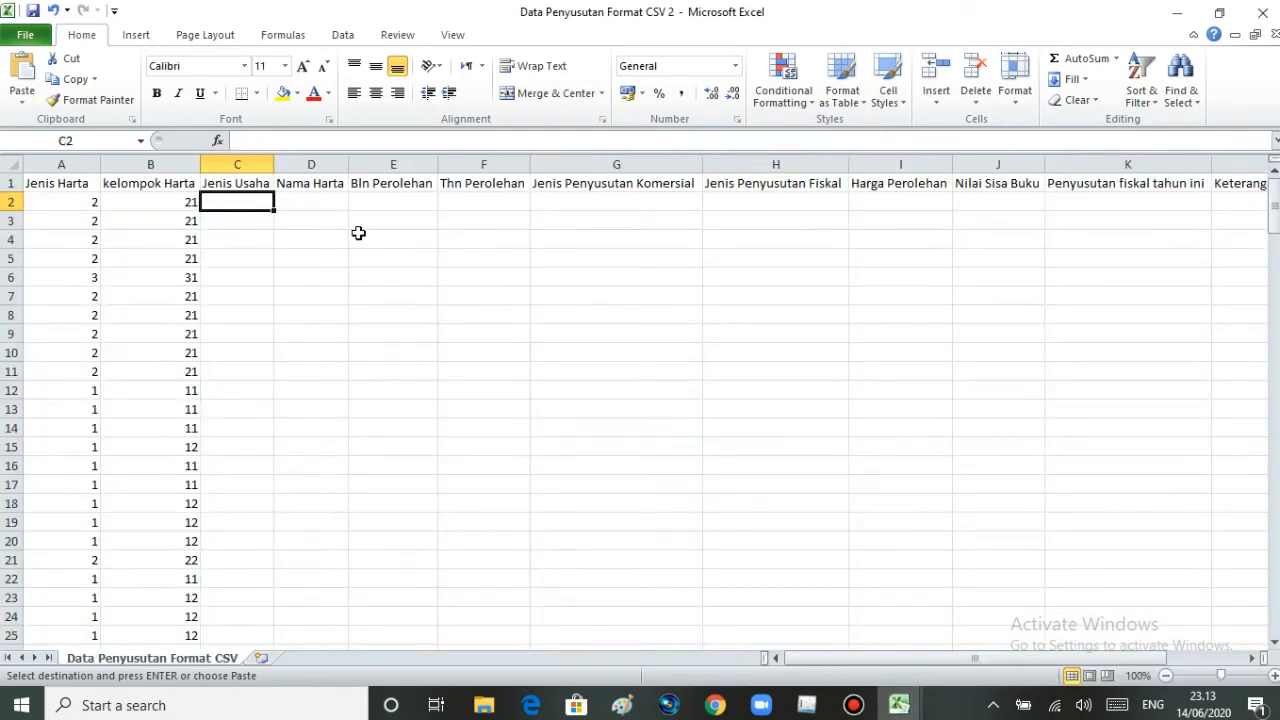
pyautogui.hotkey('ctrl', 'v')
pyautogui.click(298, 197)
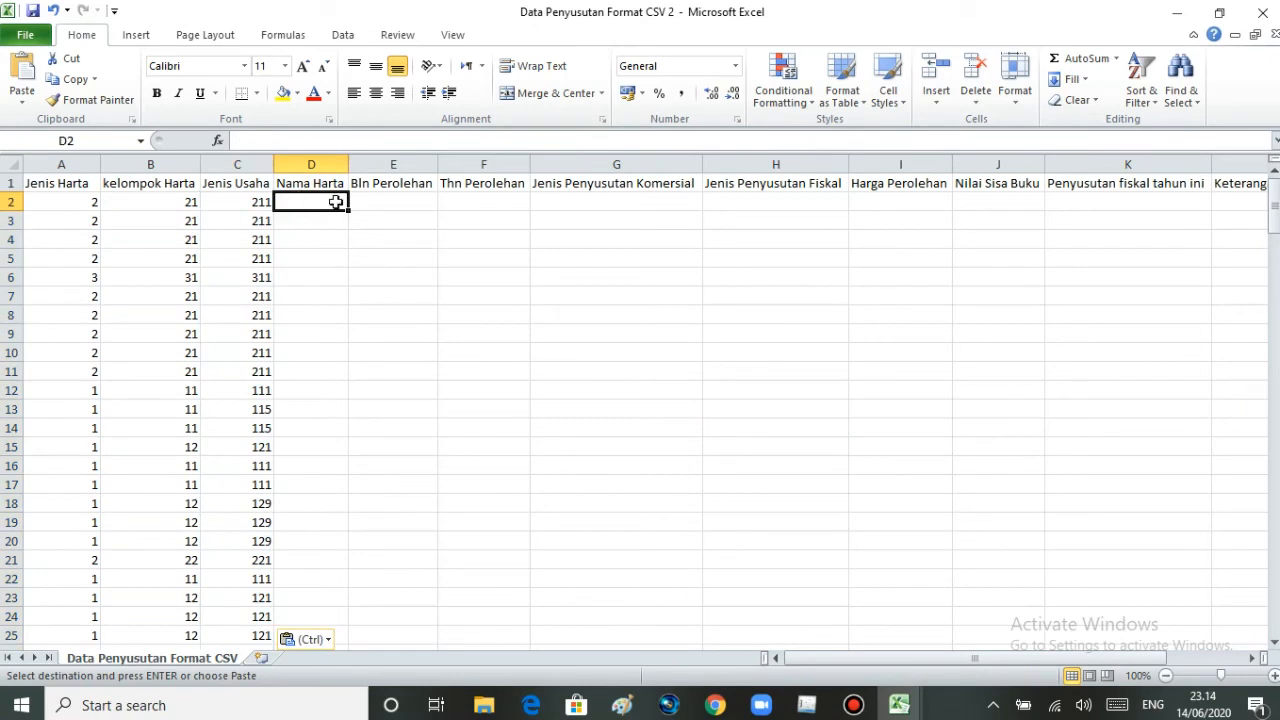
# - Switch to the Penyusutan 2019 sheet and copy the Nama Harta codes from G6 to G207
pyautogui.moveTo(900, 706)
pyautogui.click(615, 607)
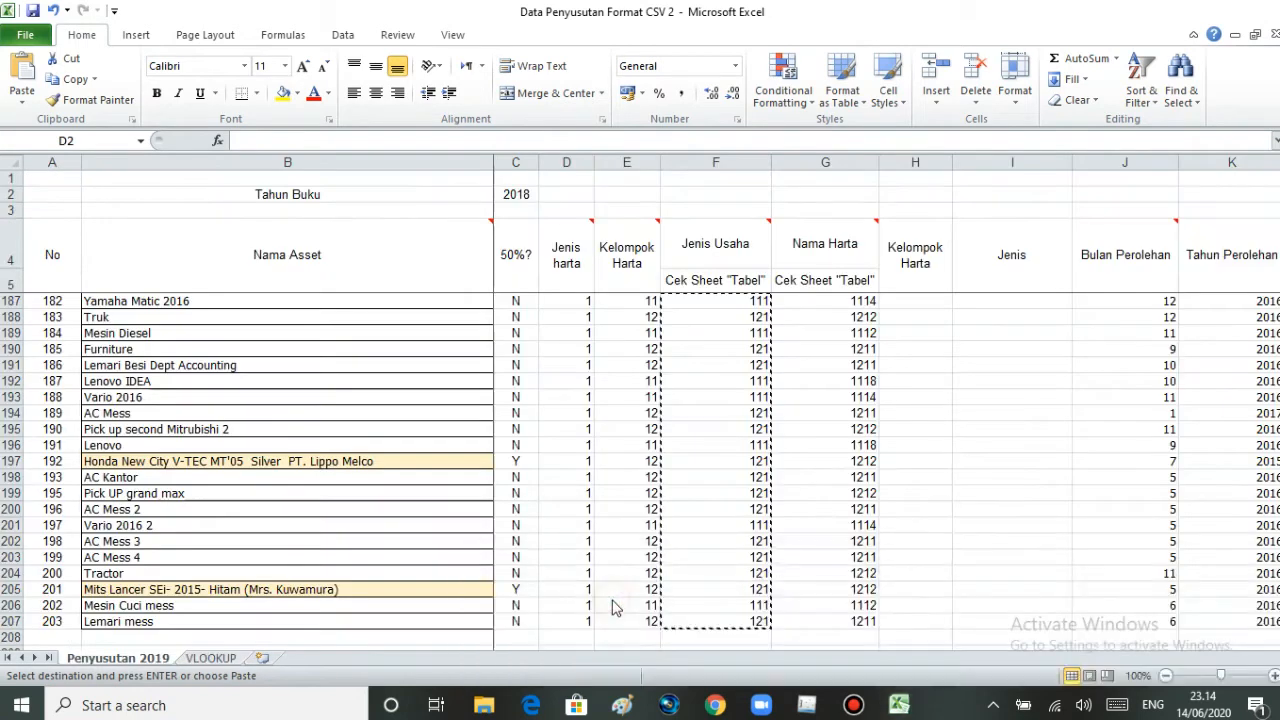
pyautogui.moveTo(1277, 605); pyautogui.dragTo(1275, 200)
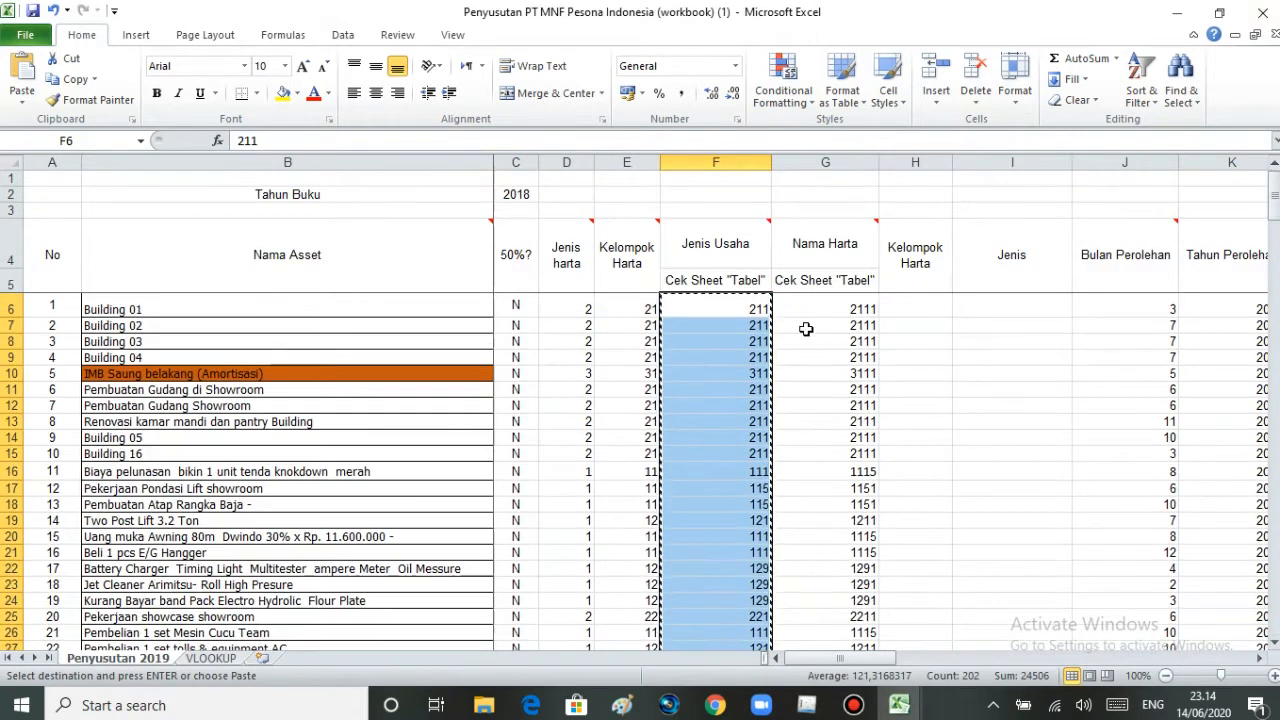
pyautogui.click(828, 304)
pyautogui.doubleClick(825, 307)
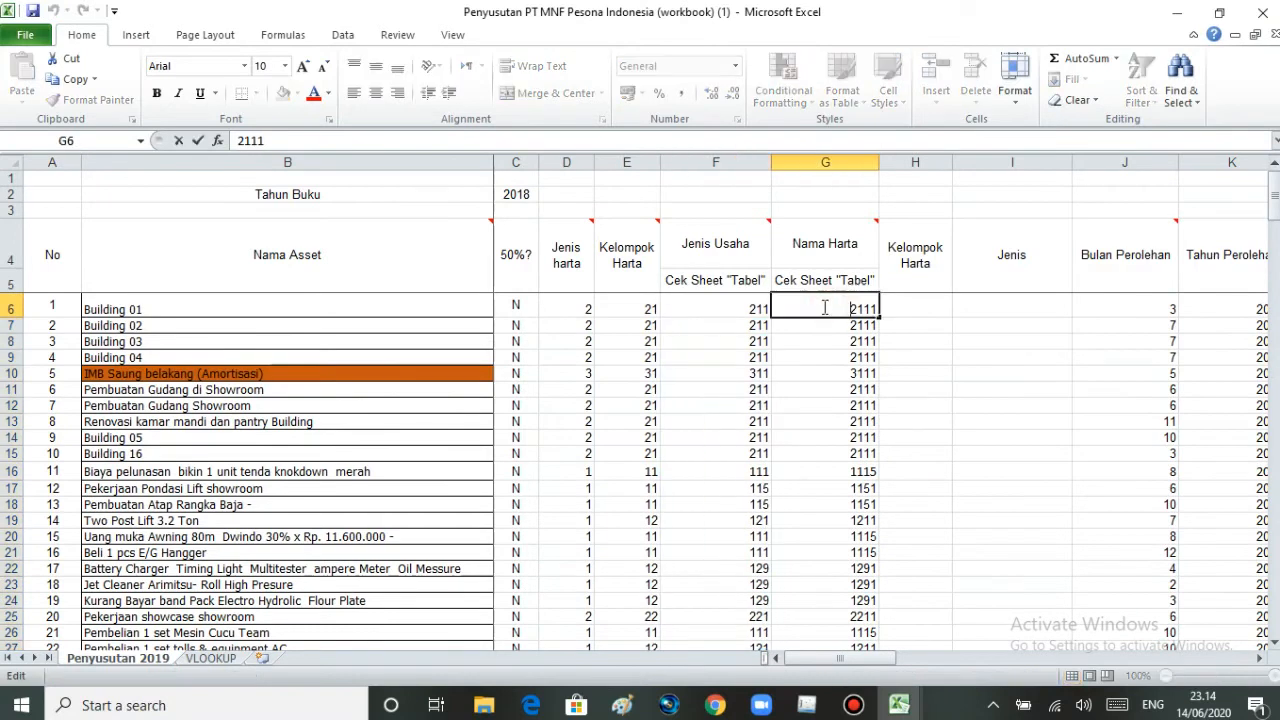
pyautogui.moveTo(817, 312); pyautogui.dragTo(812, 665)
pyautogui.moveTo(811, 664); pyautogui.dragTo(811, 664)
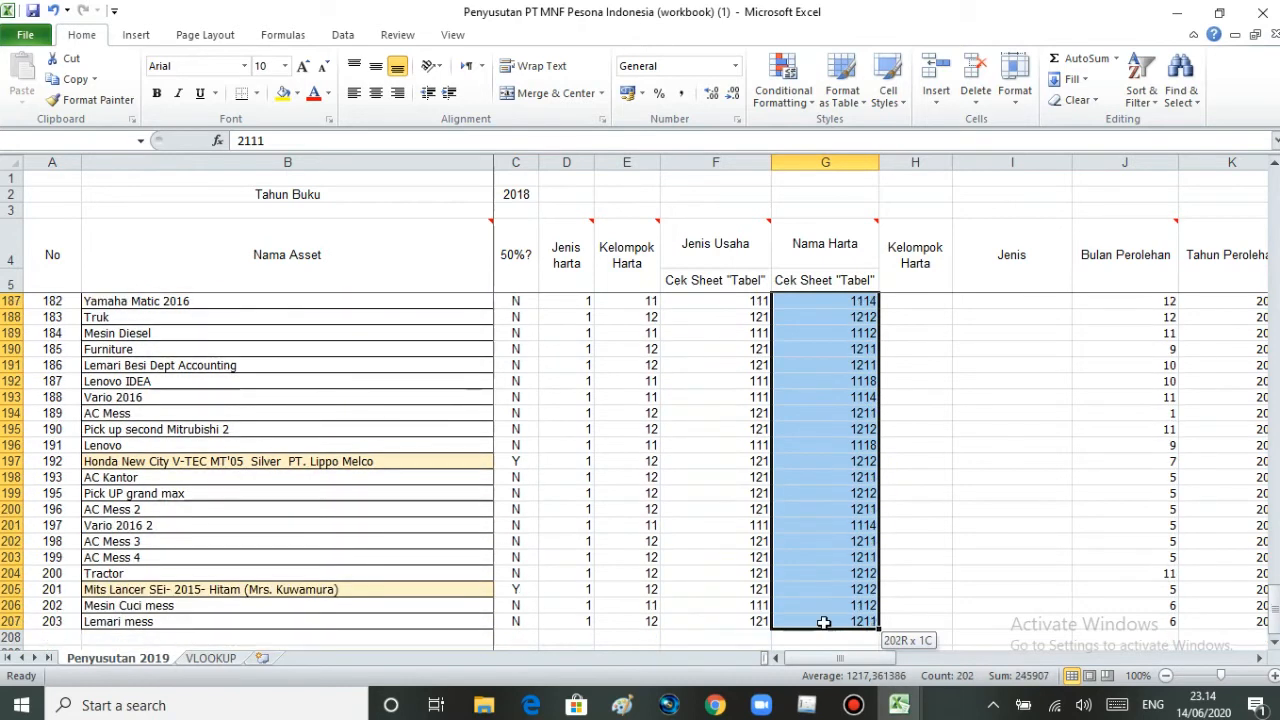
pyautogui.hotkey('ctrl', 'c')
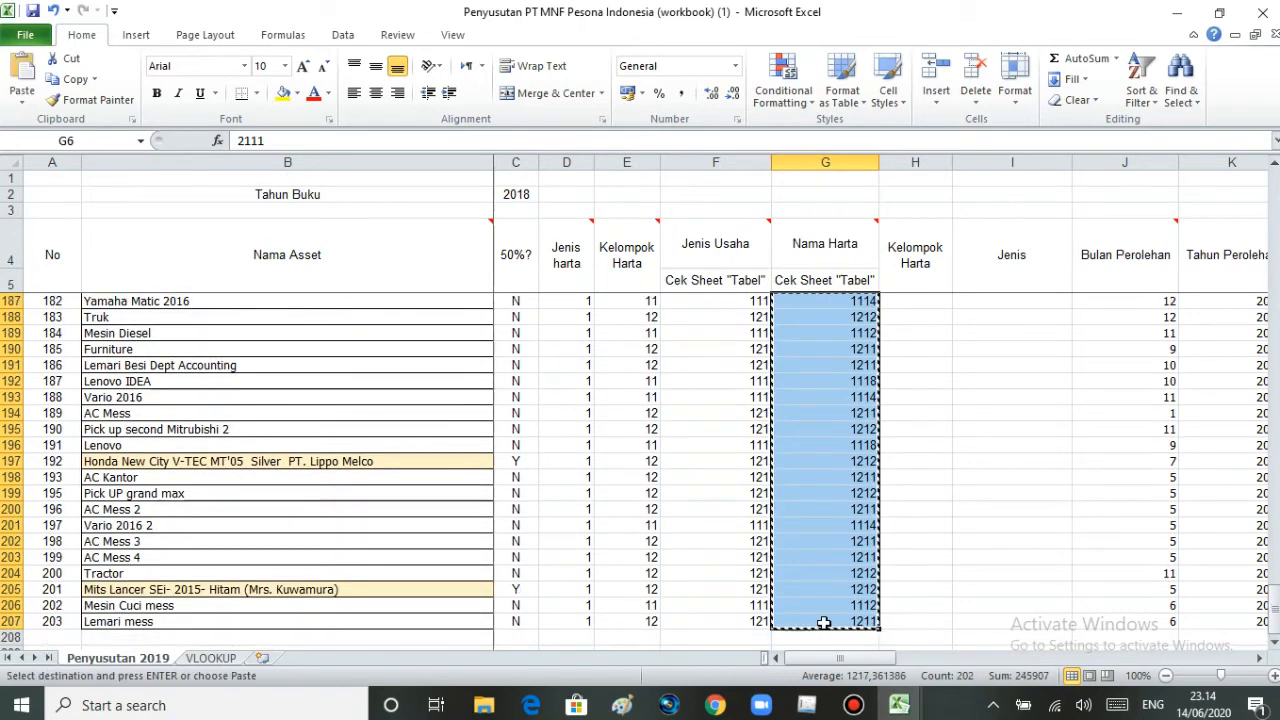
# - Paste the Nama Harta codes from cell D2 down in Data Penyusutan Format CSV 2 and select cell E2
pyautogui.moveTo(900, 705)
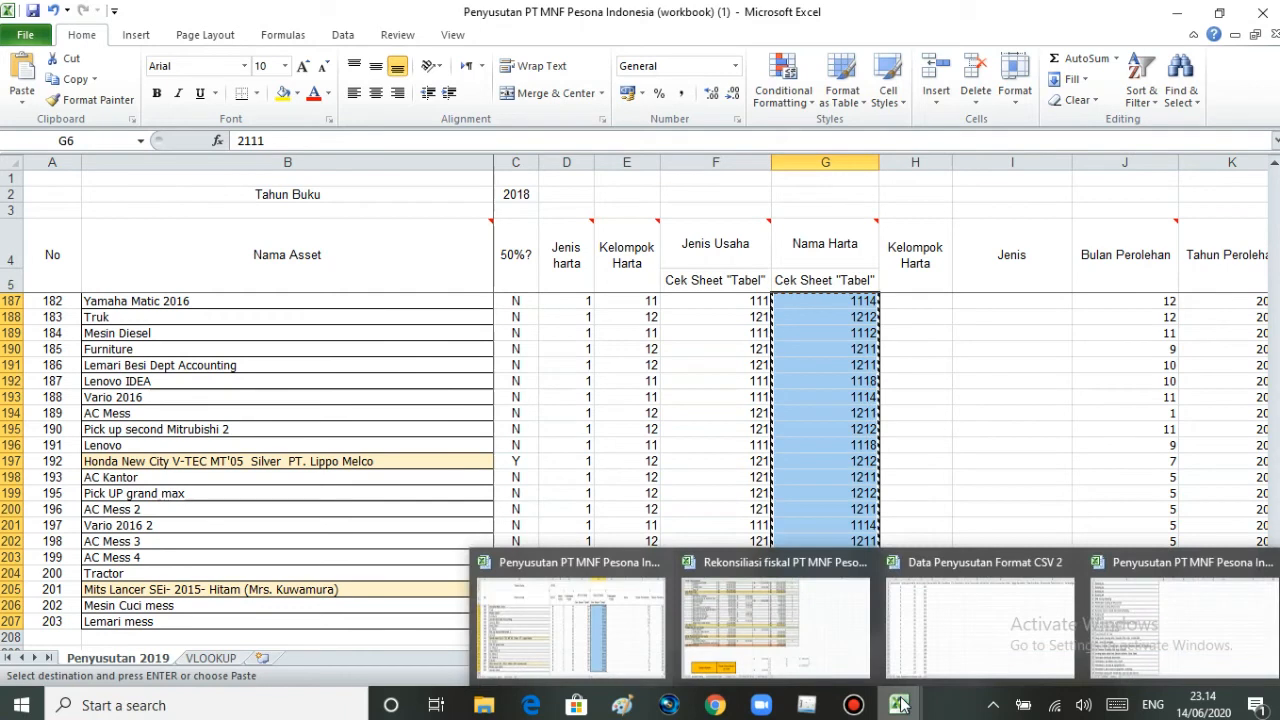
pyautogui.click(994, 620)
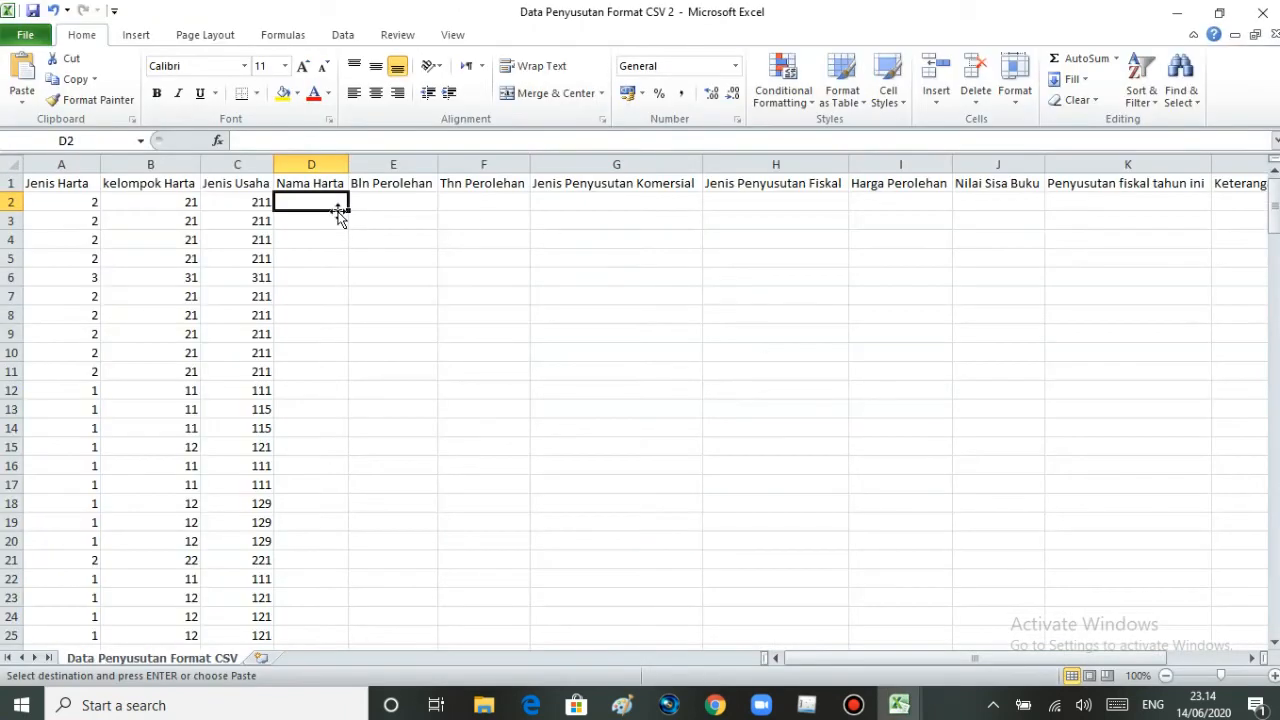
pyautogui.hotkey('ctrl', 'v')
pyautogui.click(375, 257)
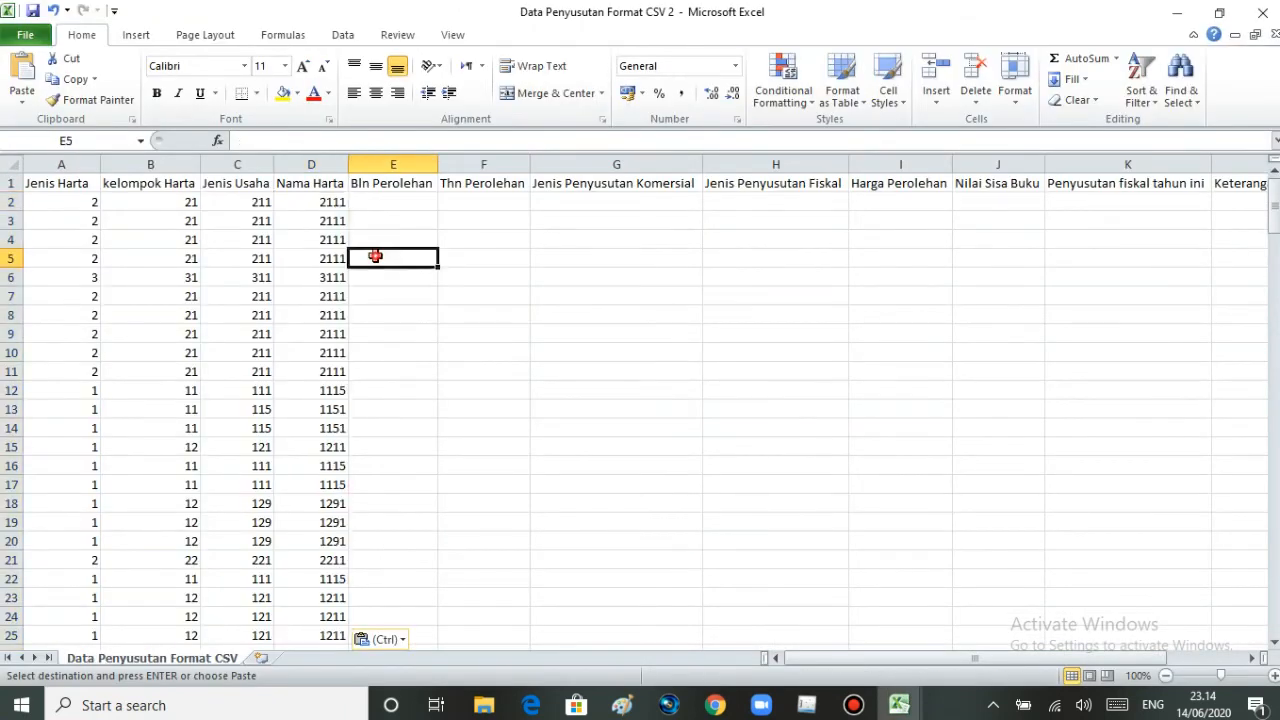
pyautogui.click(402, 201)
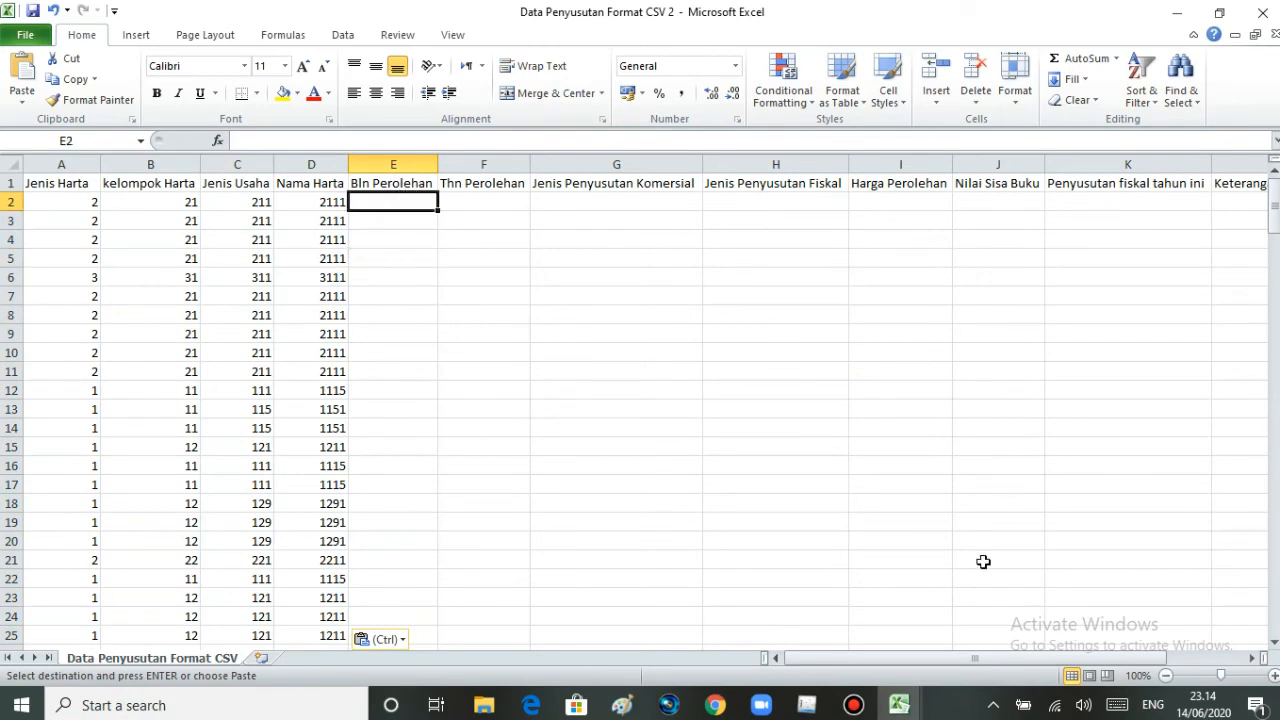
# - Return to the Penyusutan 2019 sheet and copy the Bulan Perolehan values from J6 to J207
pyautogui.moveTo(901, 707)
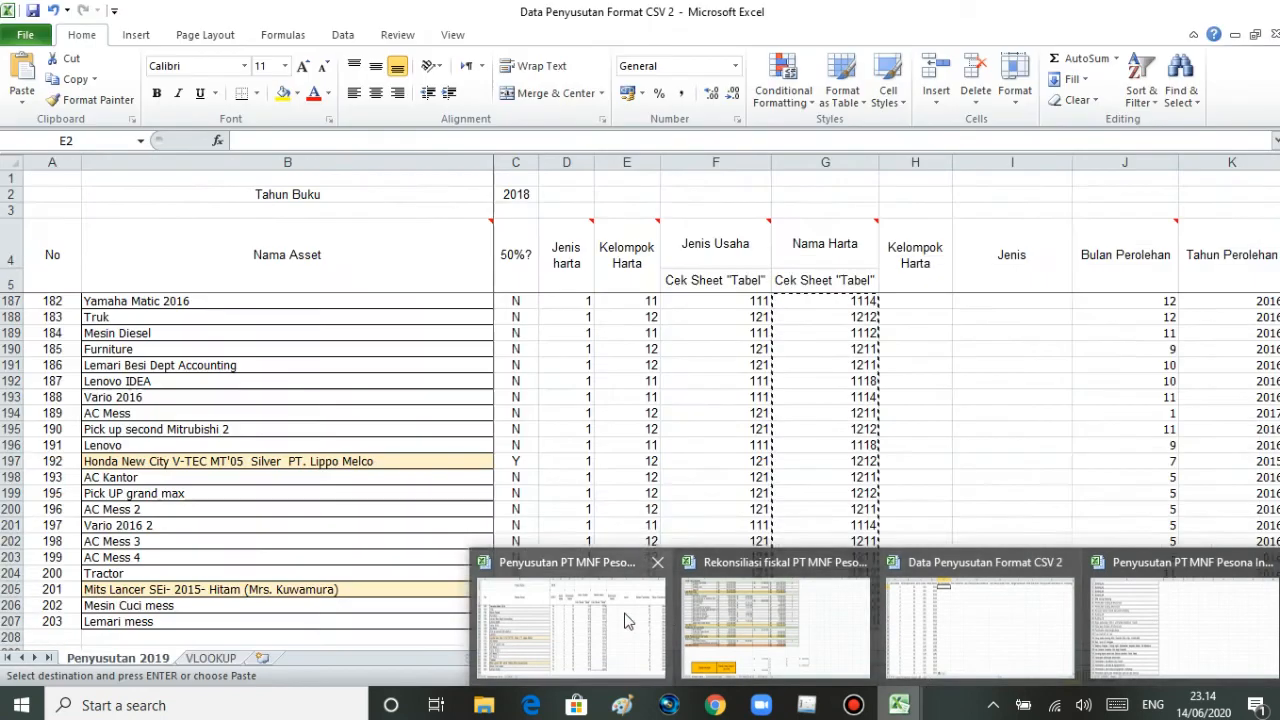
pyautogui.click(625, 620)
pyautogui.moveTo(810, 657); pyautogui.dragTo(867, 657)
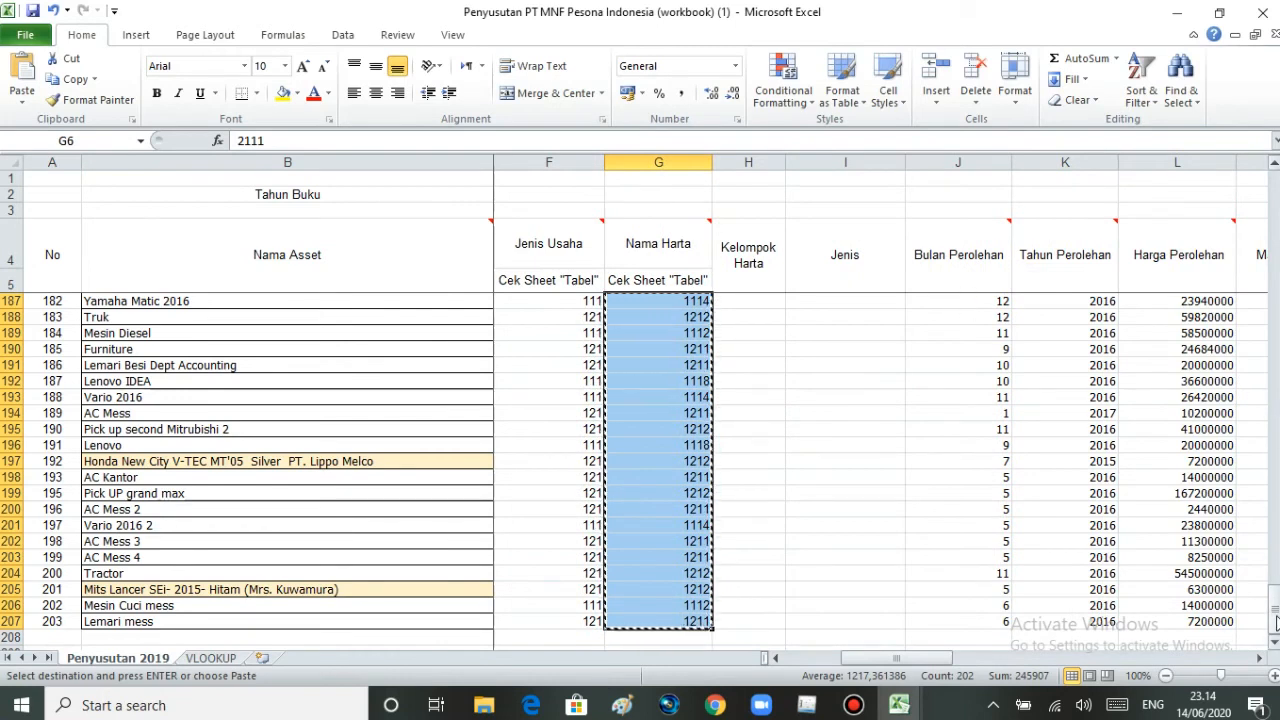
pyautogui.scroll(20, 1270, 610)
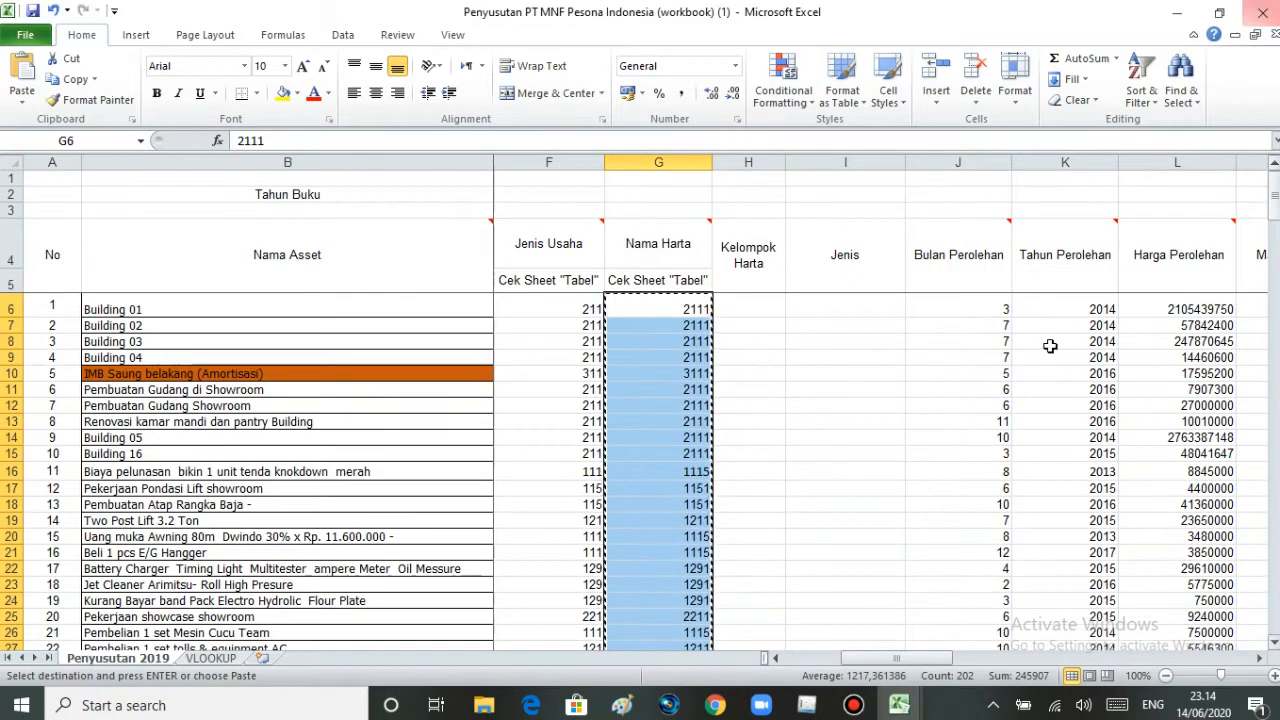
pyautogui.click(961, 310)
pyautogui.press('Escape')
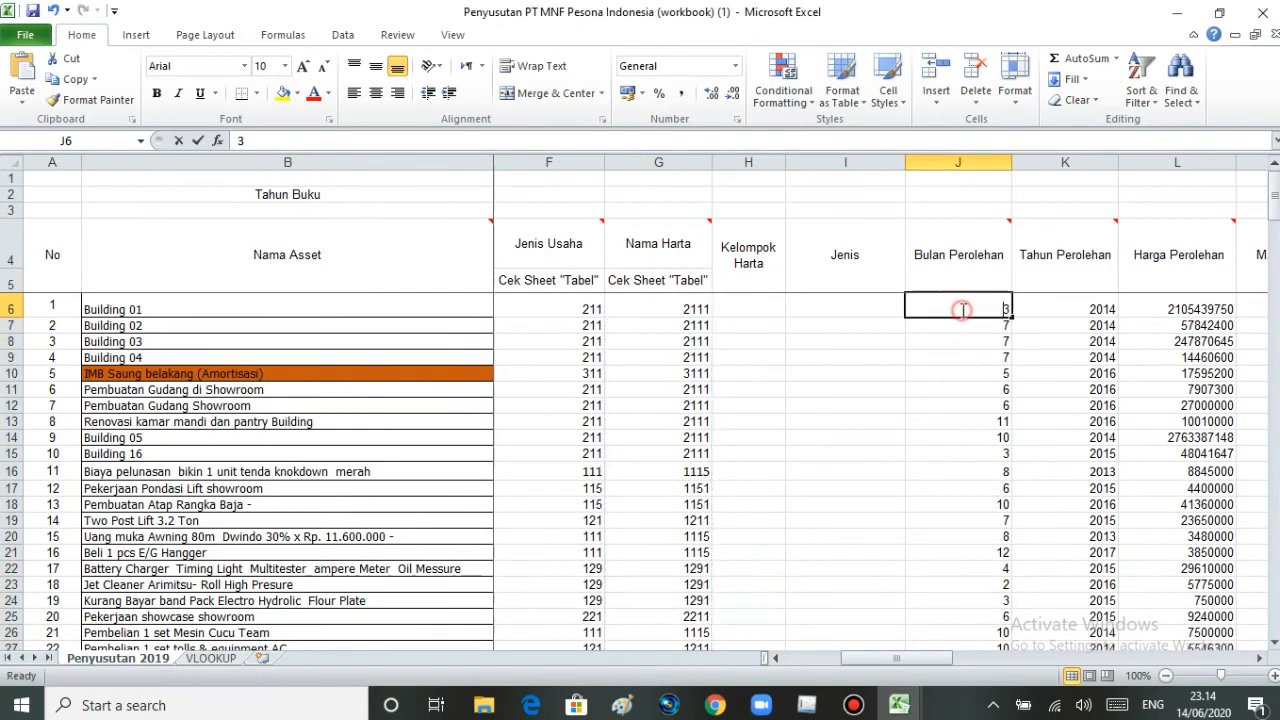
pyautogui.moveTo(943, 303); pyautogui.dragTo(937, 655)
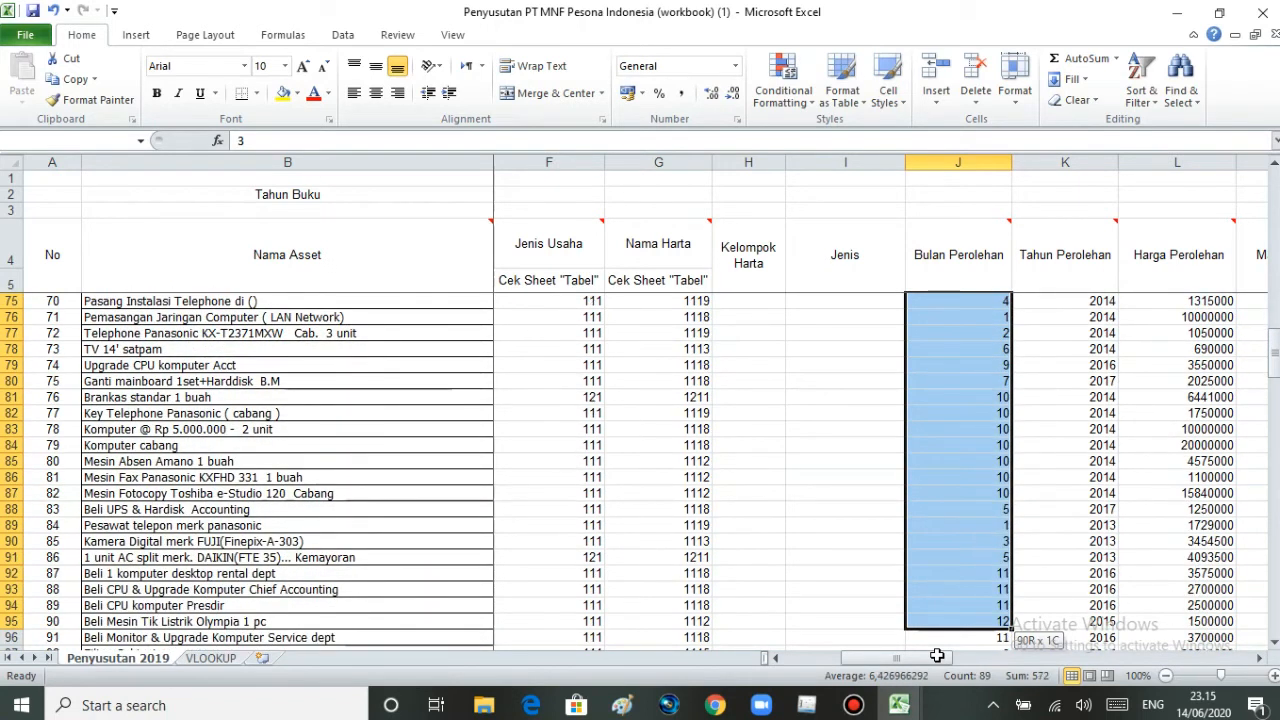
pyautogui.moveTo(937, 655); pyautogui.dragTo(937, 655)
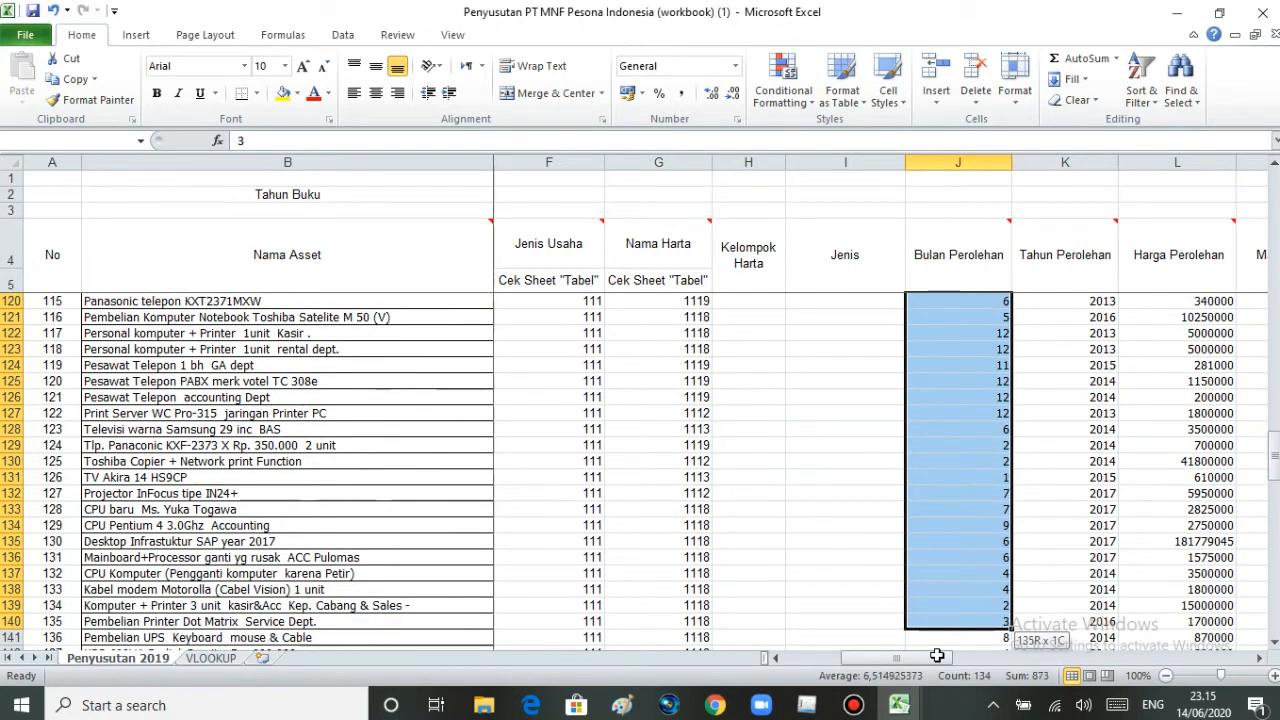
pyautogui.moveTo(937, 655); pyautogui.dragTo(950, 611)
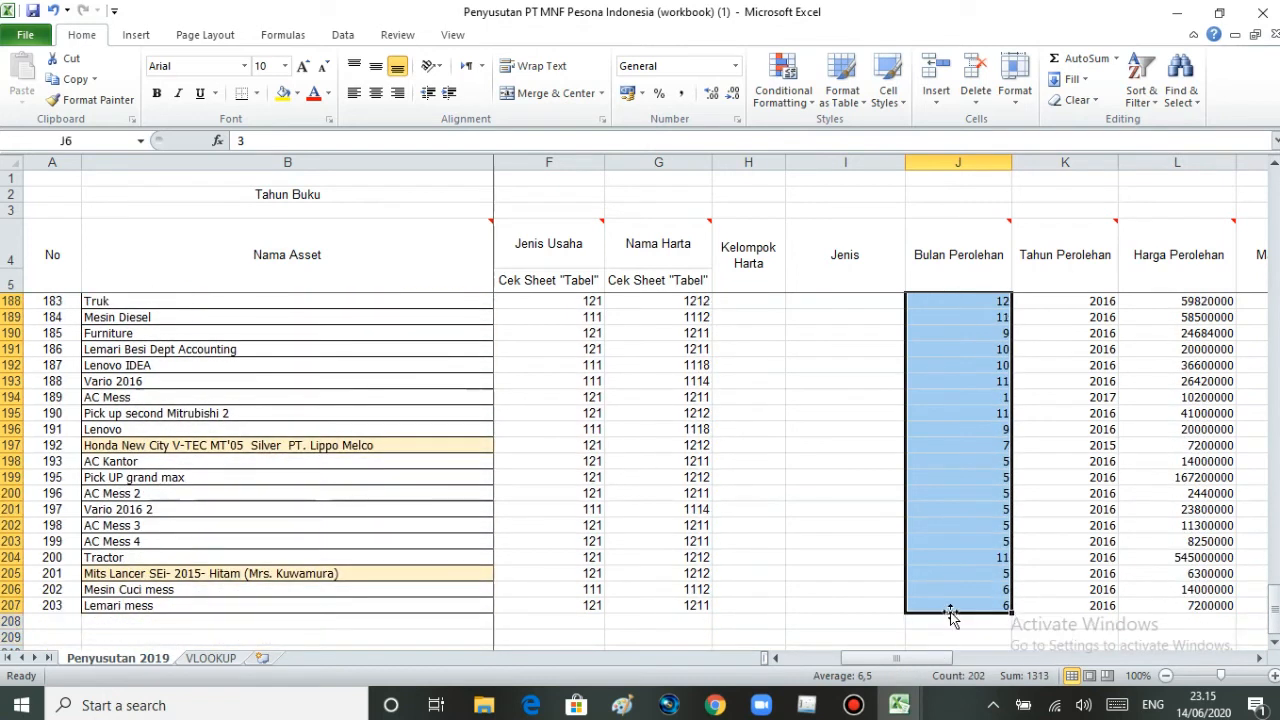
pyautogui.hotkey('ctrl', 'c')
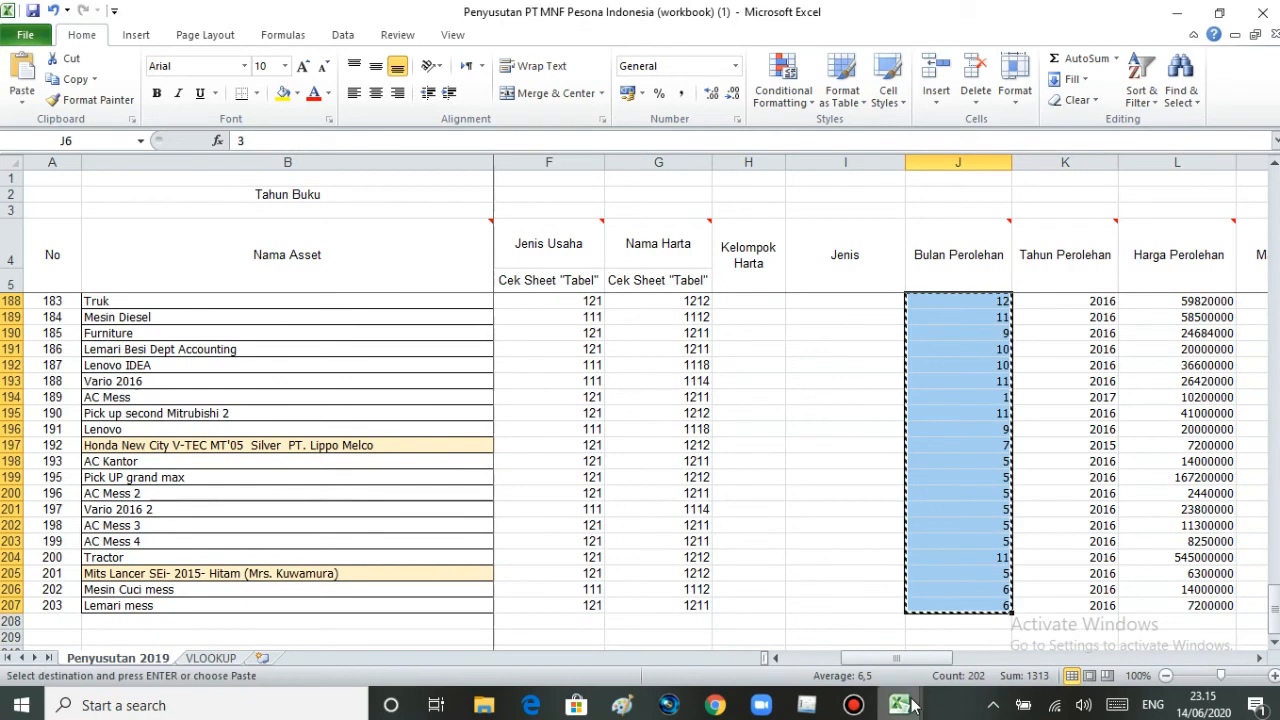
# - Paste the acquisition months from cell E2 down in Data Penyusutan Format CSV 2 and select cell F2
pyautogui.moveTo(912, 706)
pyautogui.click(931, 660)
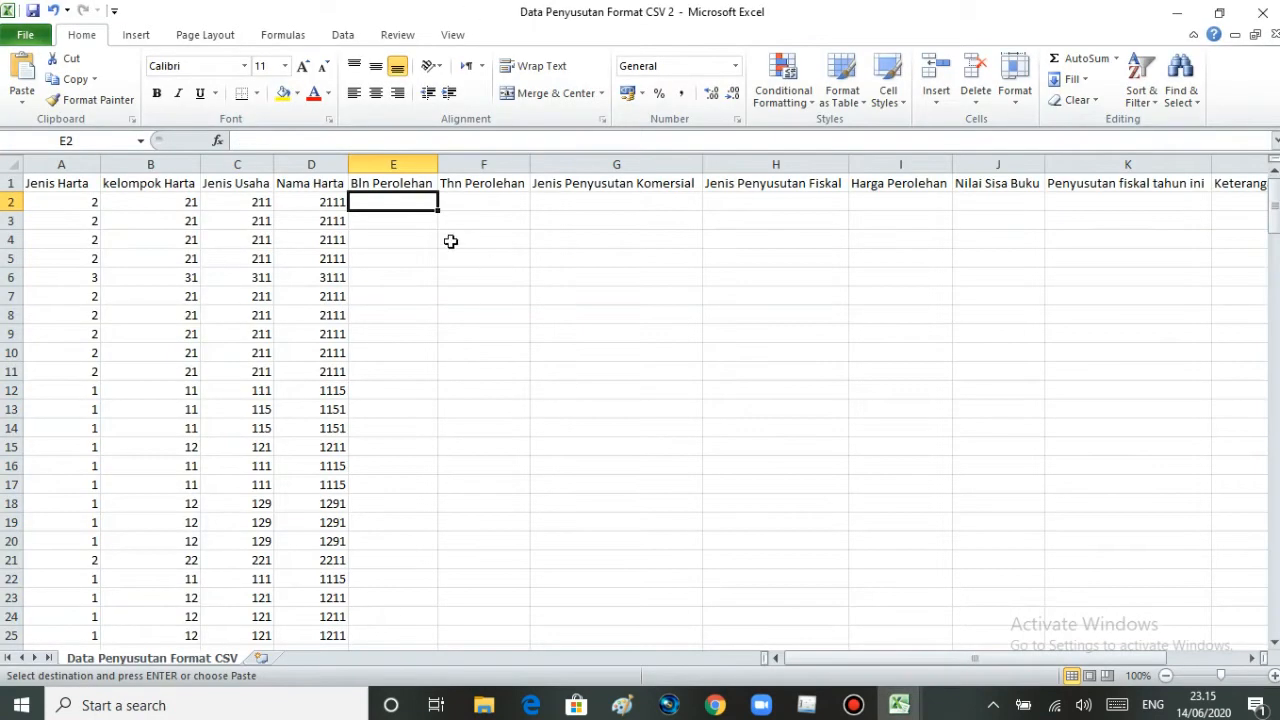
pyautogui.hotkey('ctrl', 'v')
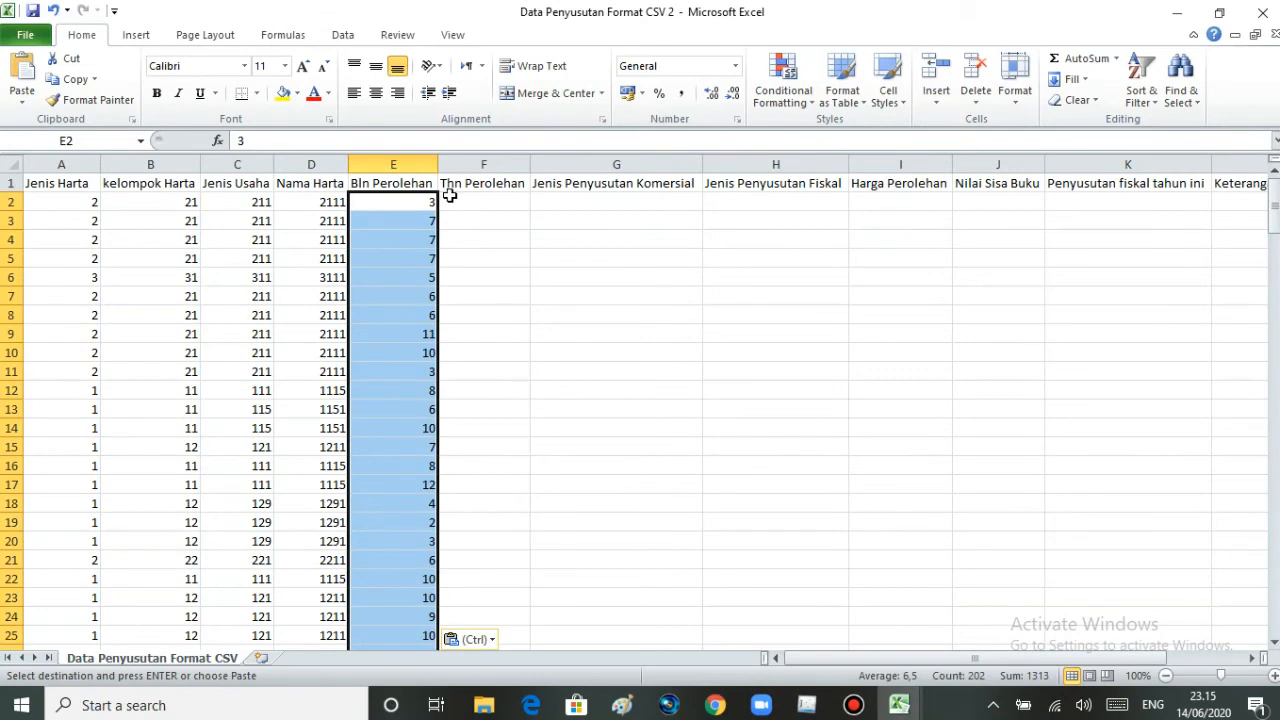
pyautogui.click(456, 205)
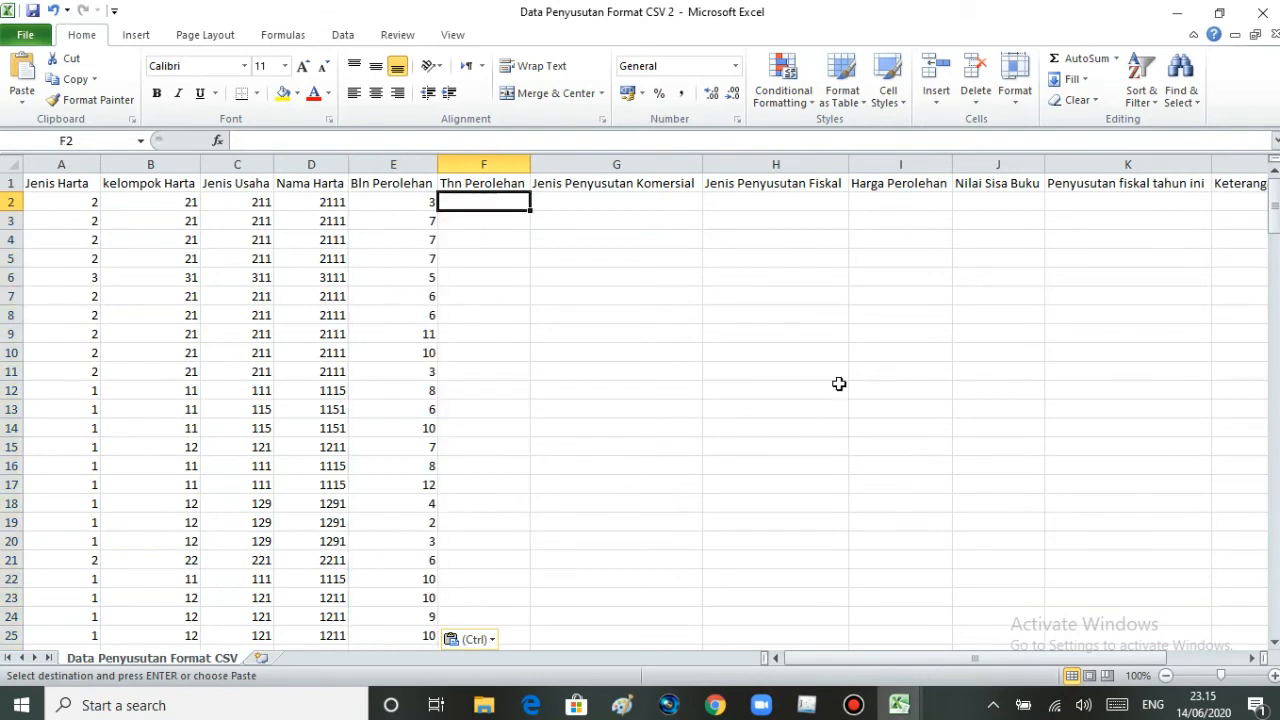
# - Go back to the Penyusutan 2019 sheet and copy the Tahun Perolehan values from K6 to K207
pyautogui.moveTo(900, 705)
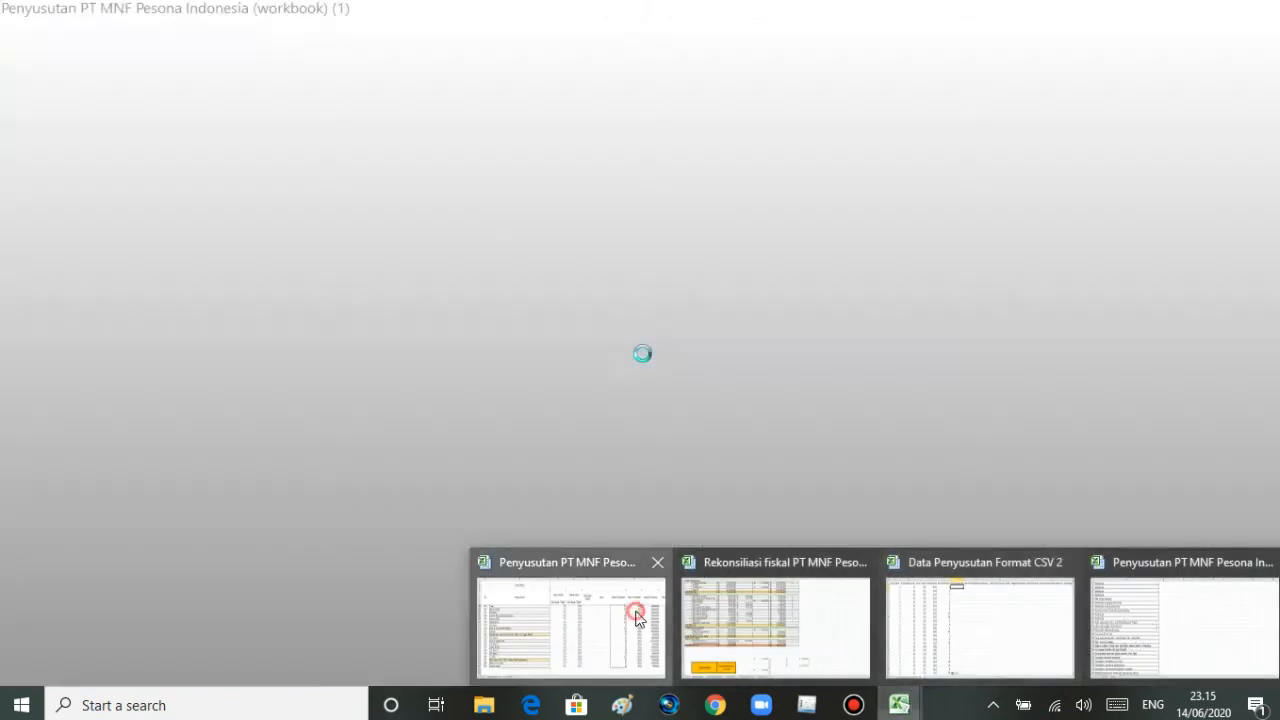
pyautogui.click(637, 620)
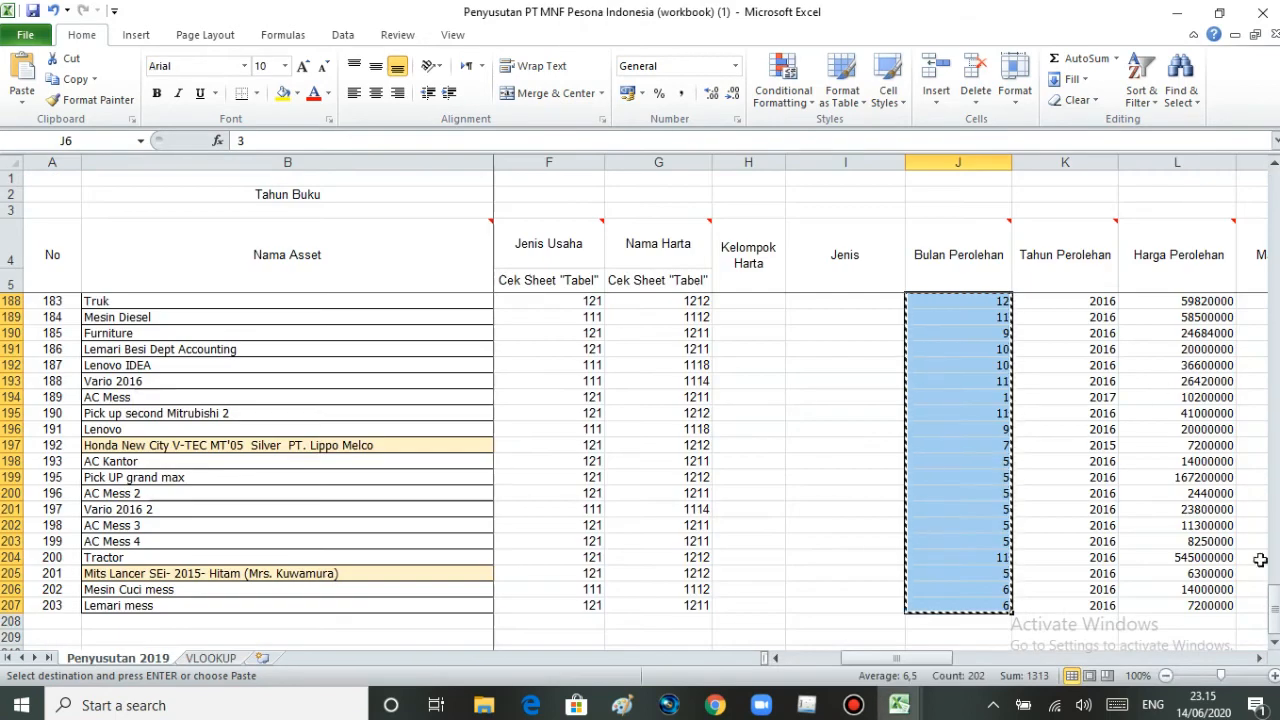
pyautogui.moveTo(1273, 600); pyautogui.dragTo(1190, 208)
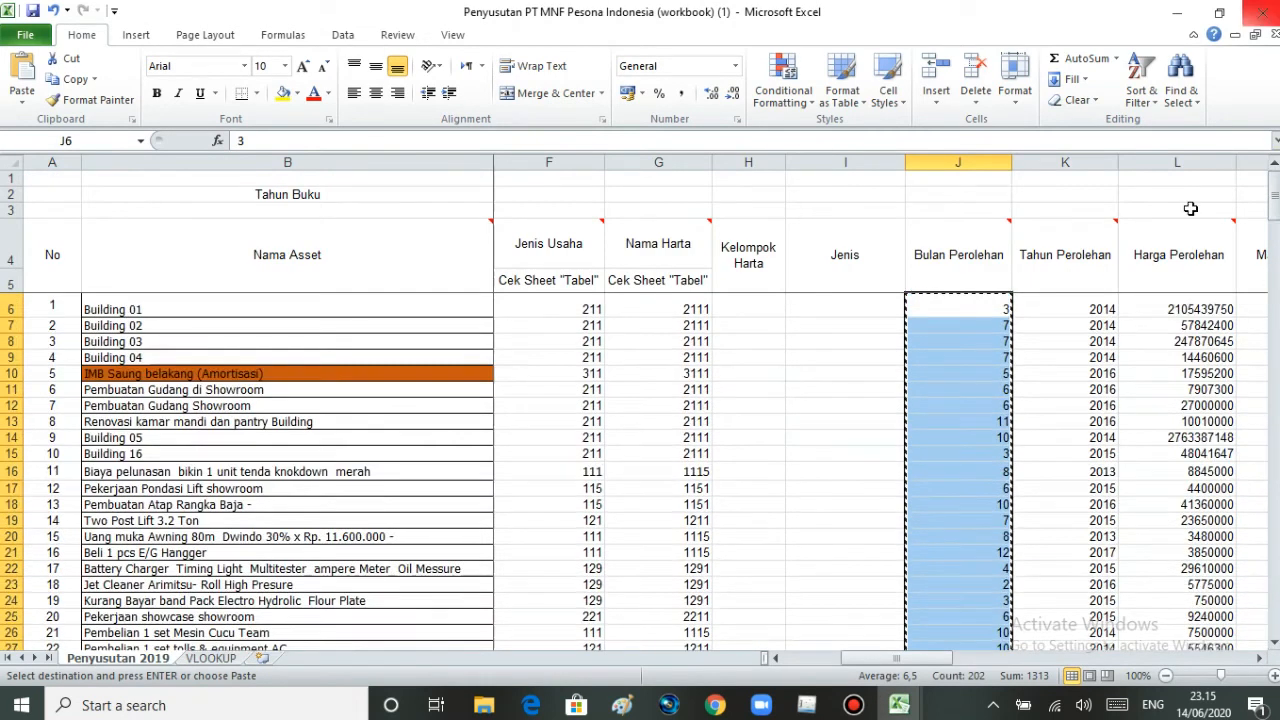
pyautogui.moveTo(1068, 309); pyautogui.dragTo(1083, 613)
pyautogui.hotkey('ctrl', 'c')
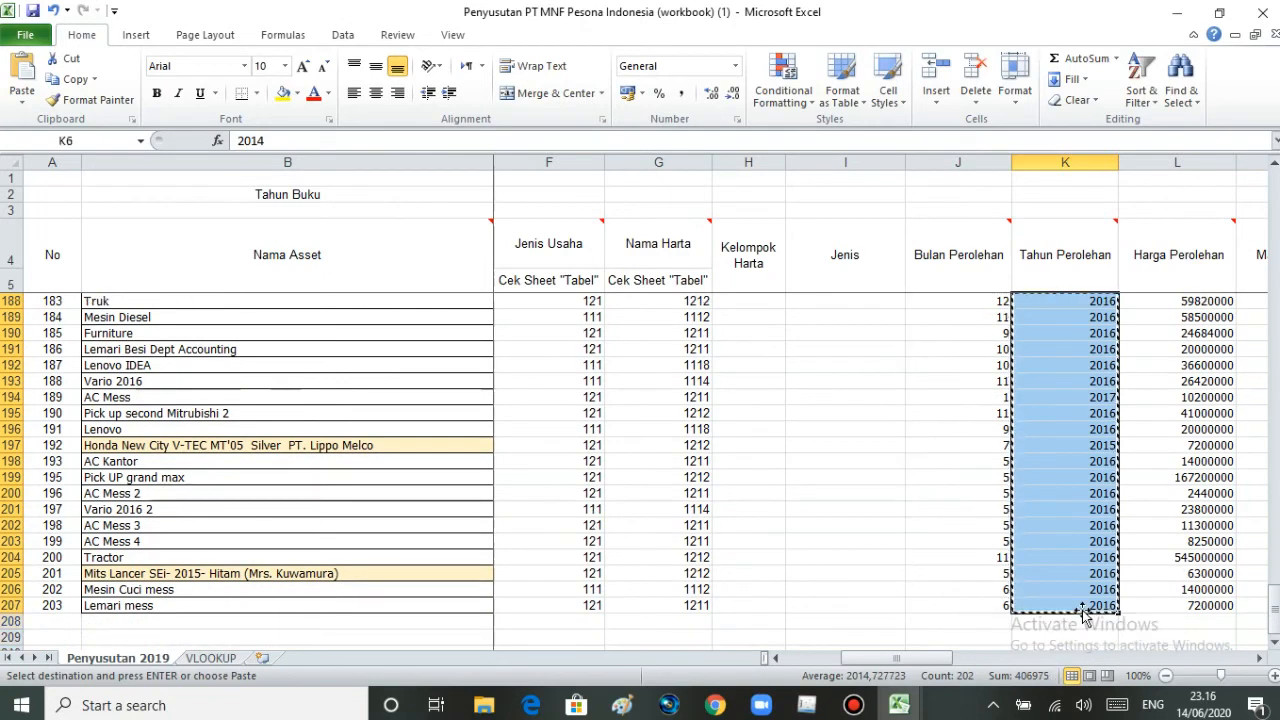
# - Paste the acquisition years from cell F2 down in the Thn Perolehan column of Data Penyusutan Format CSV 2
pyautogui.click(899, 705)
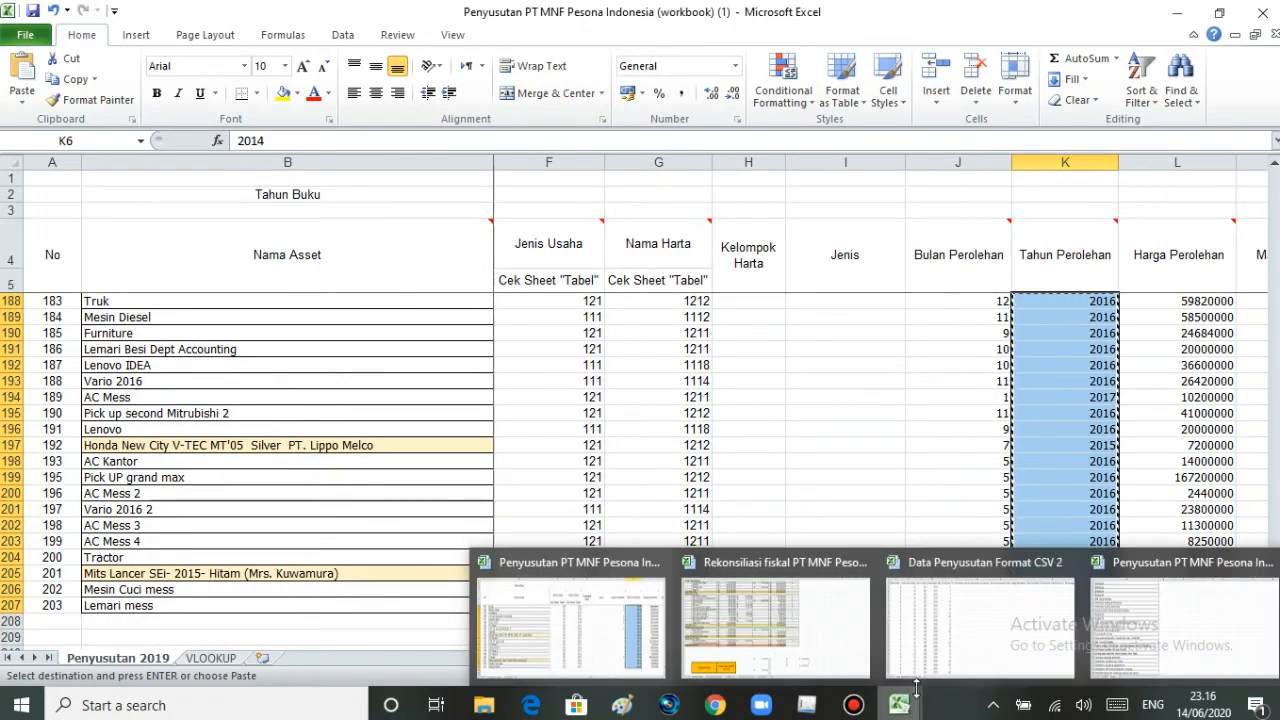
pyautogui.click(931, 666)
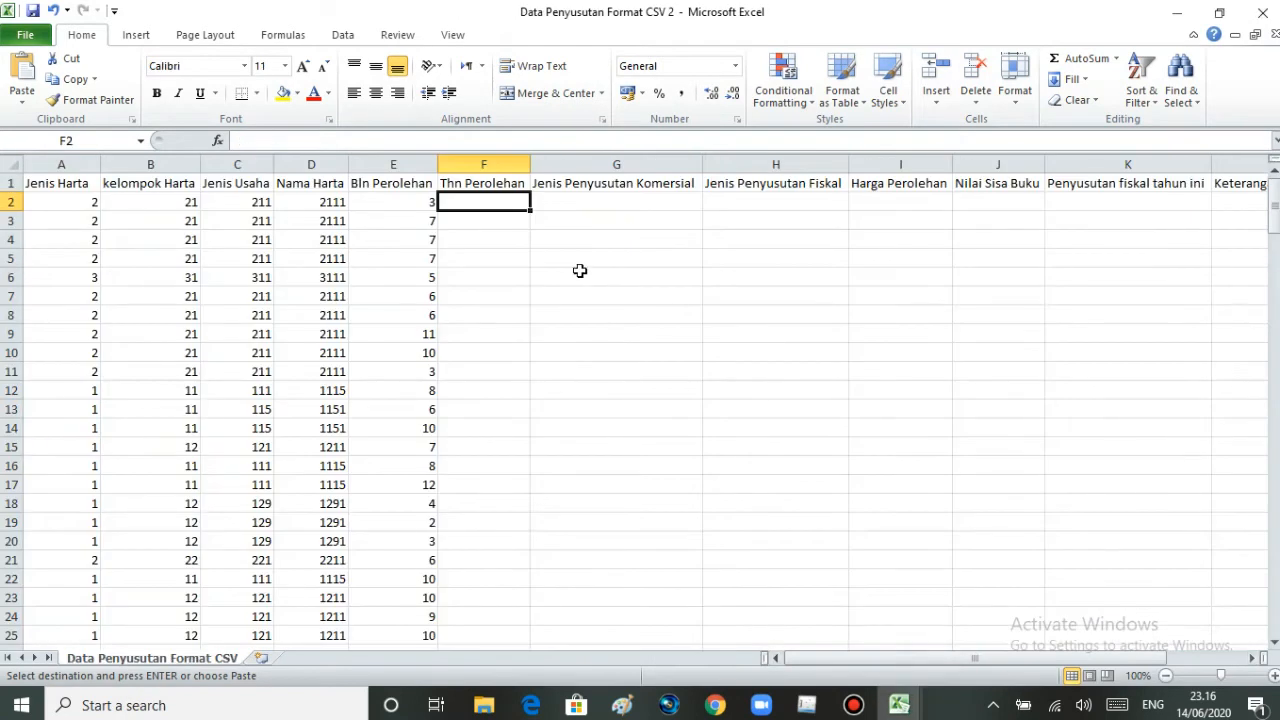
pyautogui.hotkey('ctrl', 'v')
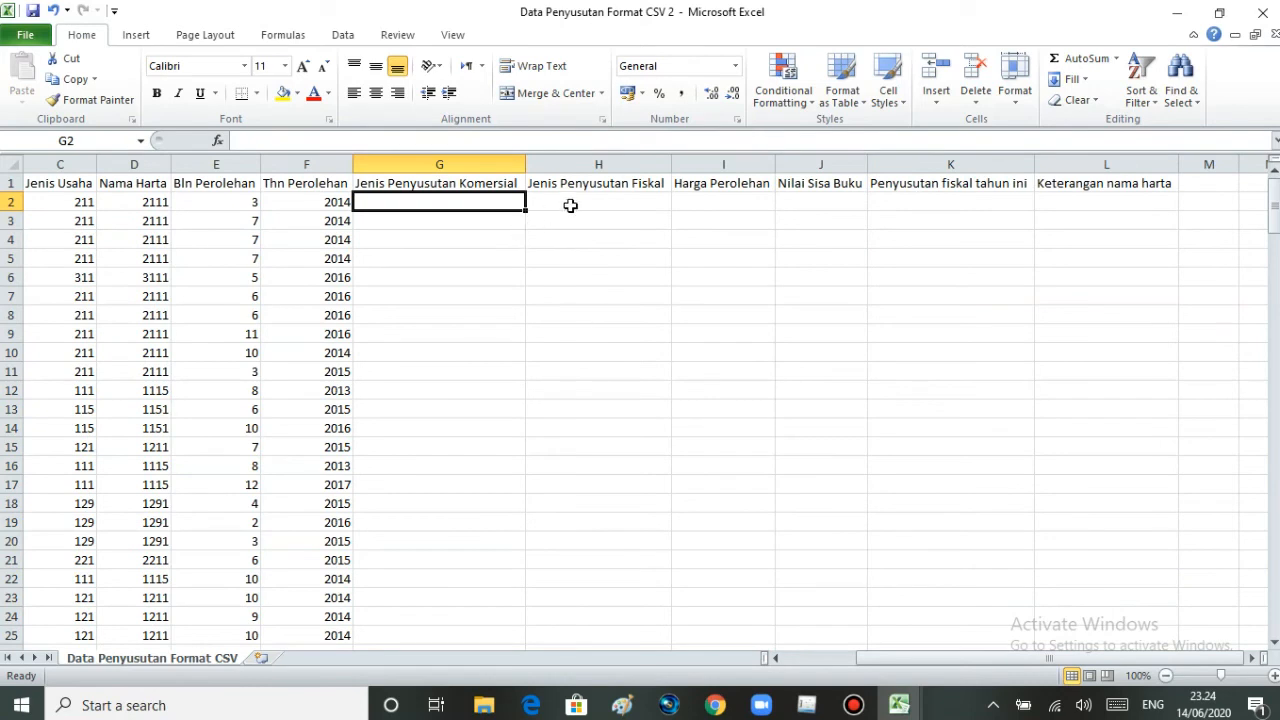
pyautogui.click(570, 205)
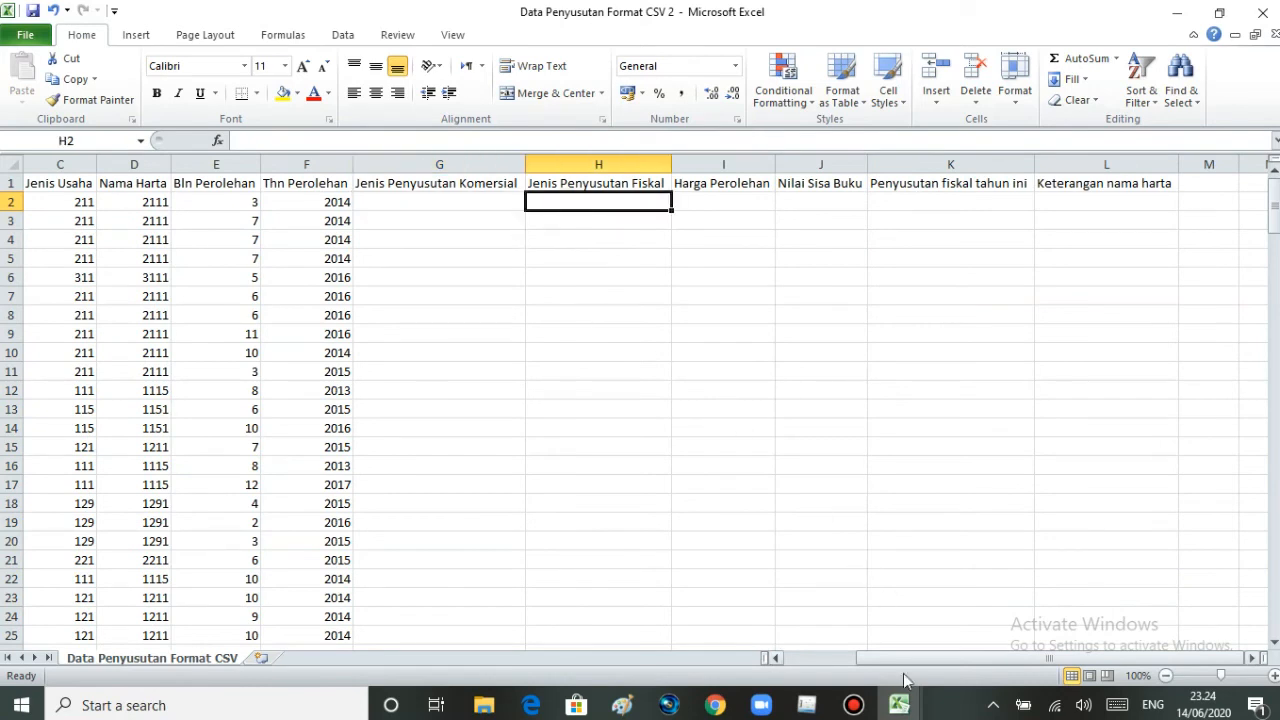
pyautogui.moveTo(899, 708)
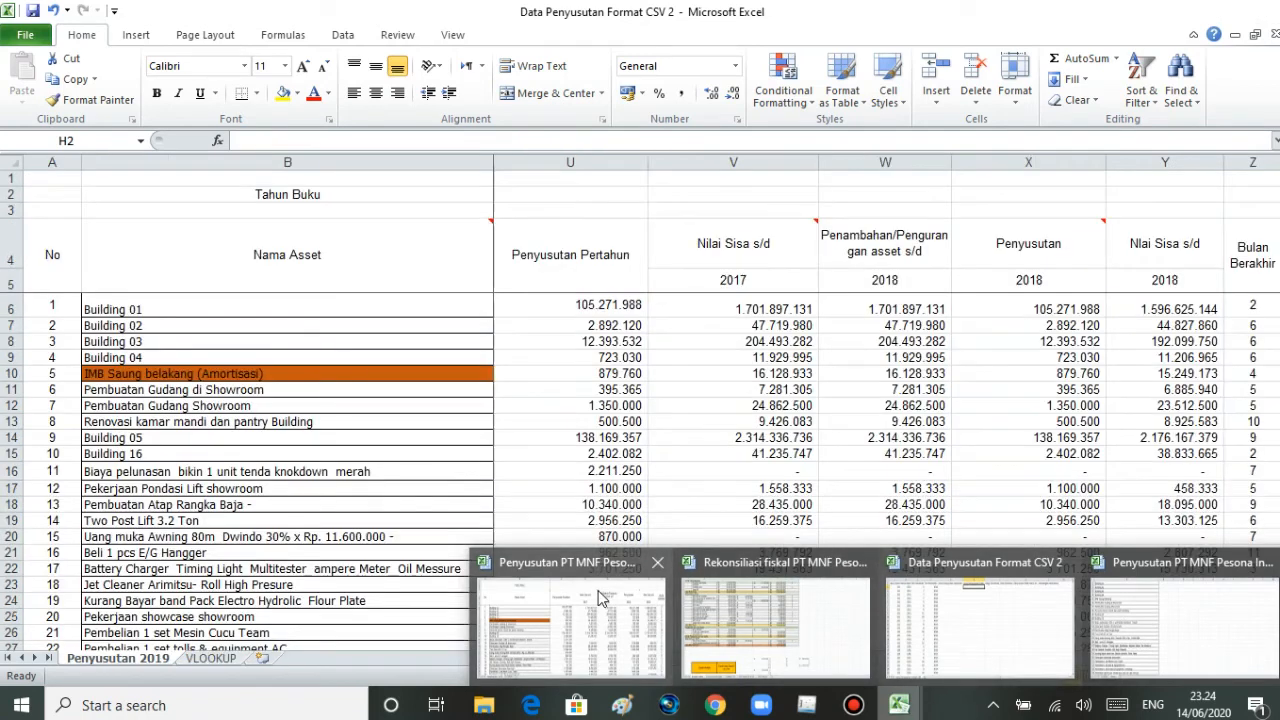
pyautogui.click(598, 590)
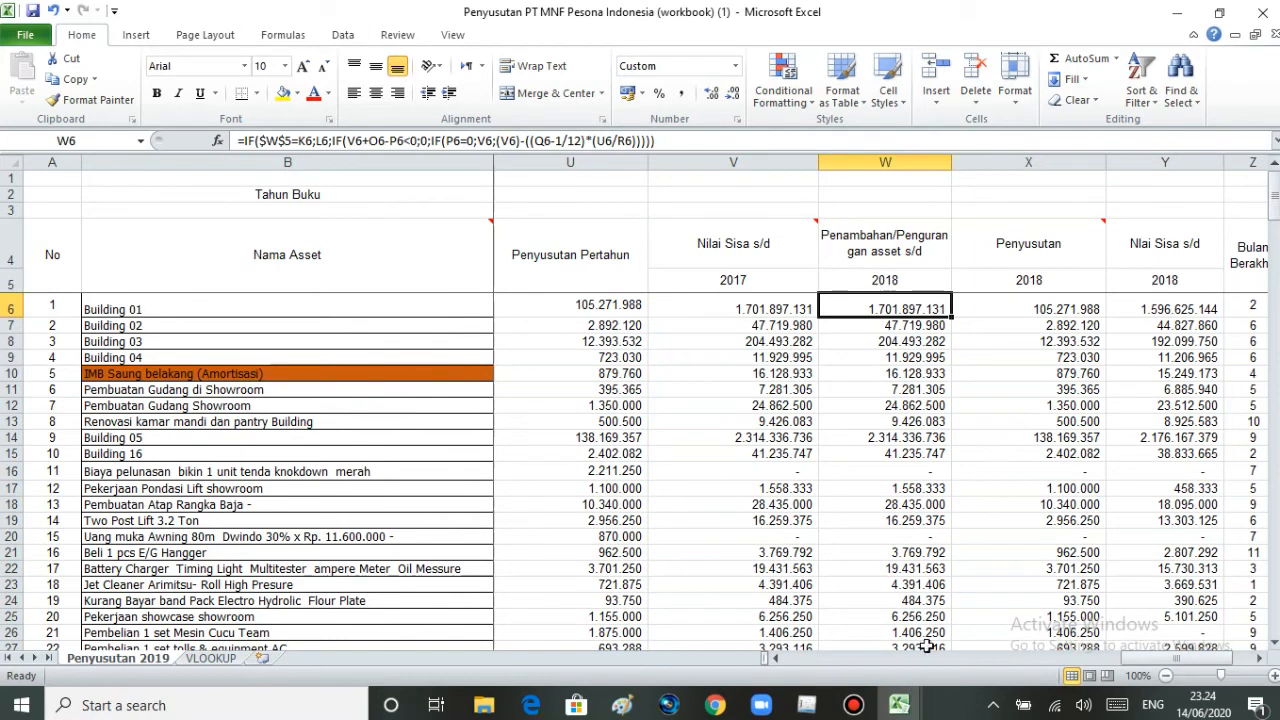
pyautogui.moveTo(903, 706)
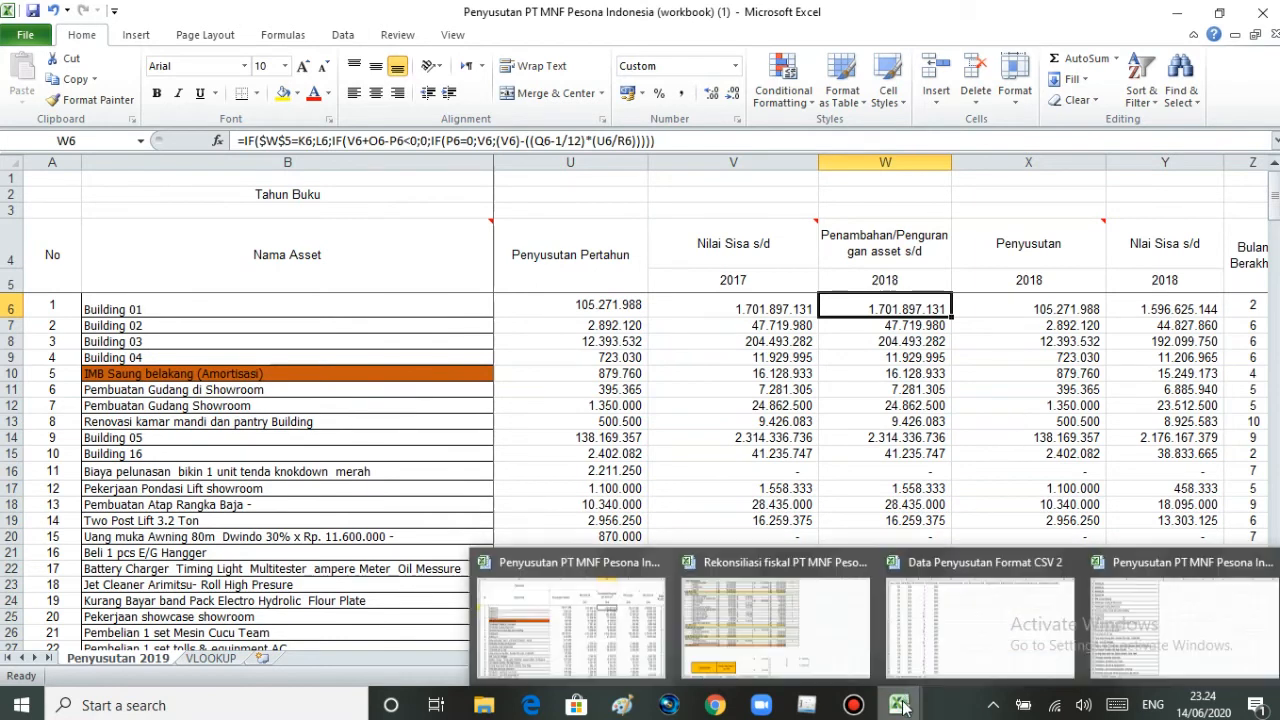
pyautogui.click(949, 644)
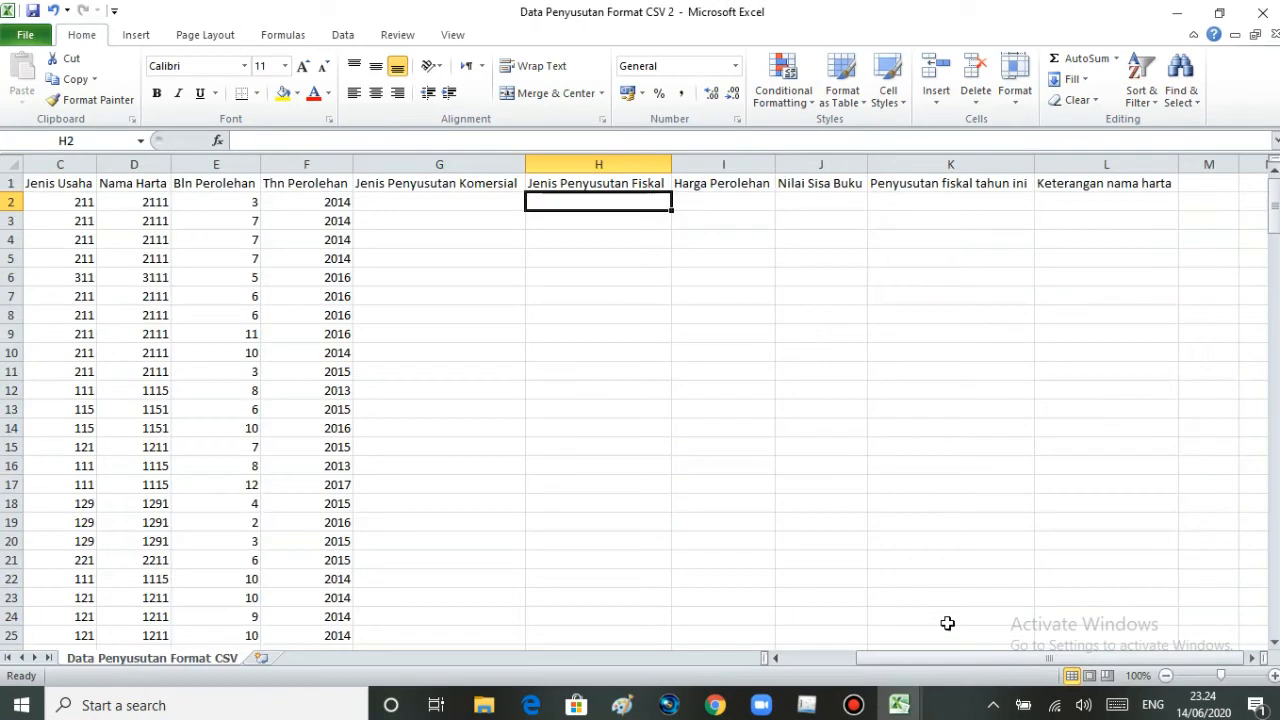
# - Enter 1 in G2 under Jenis Penyusutan Komersial and fill it down to G203
pyautogui.click(452, 205)
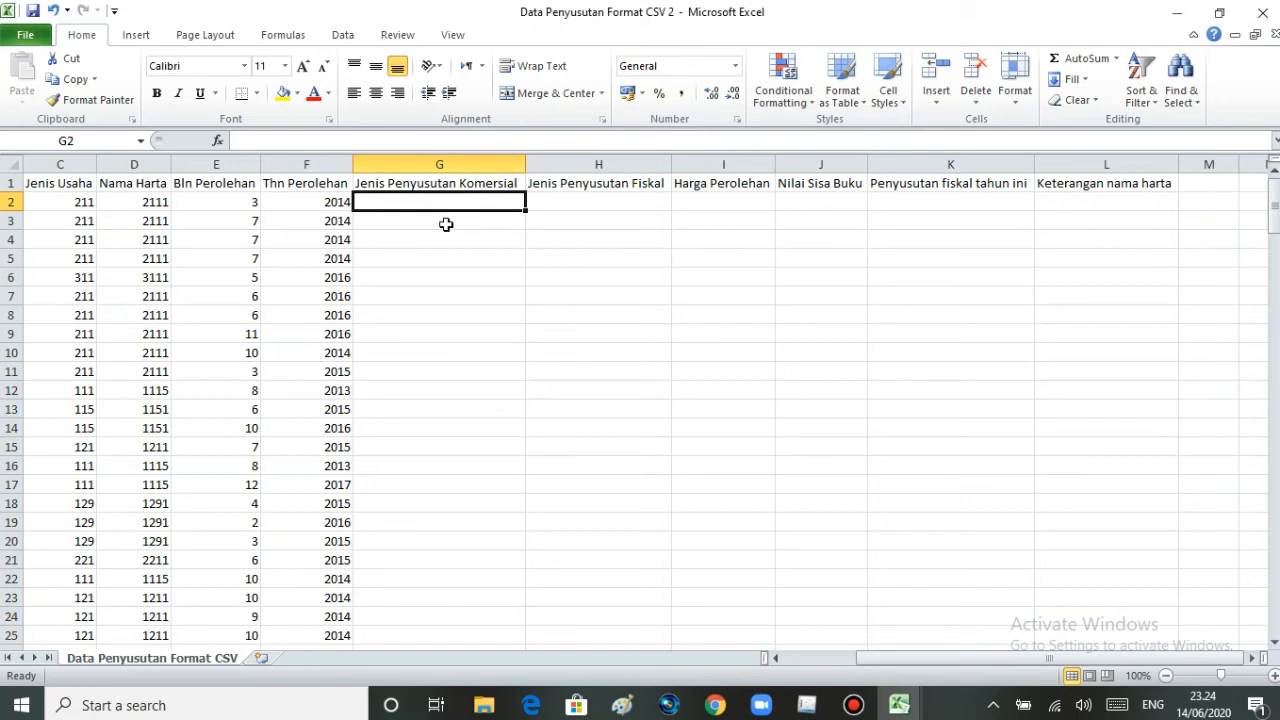
pyautogui.write('1')
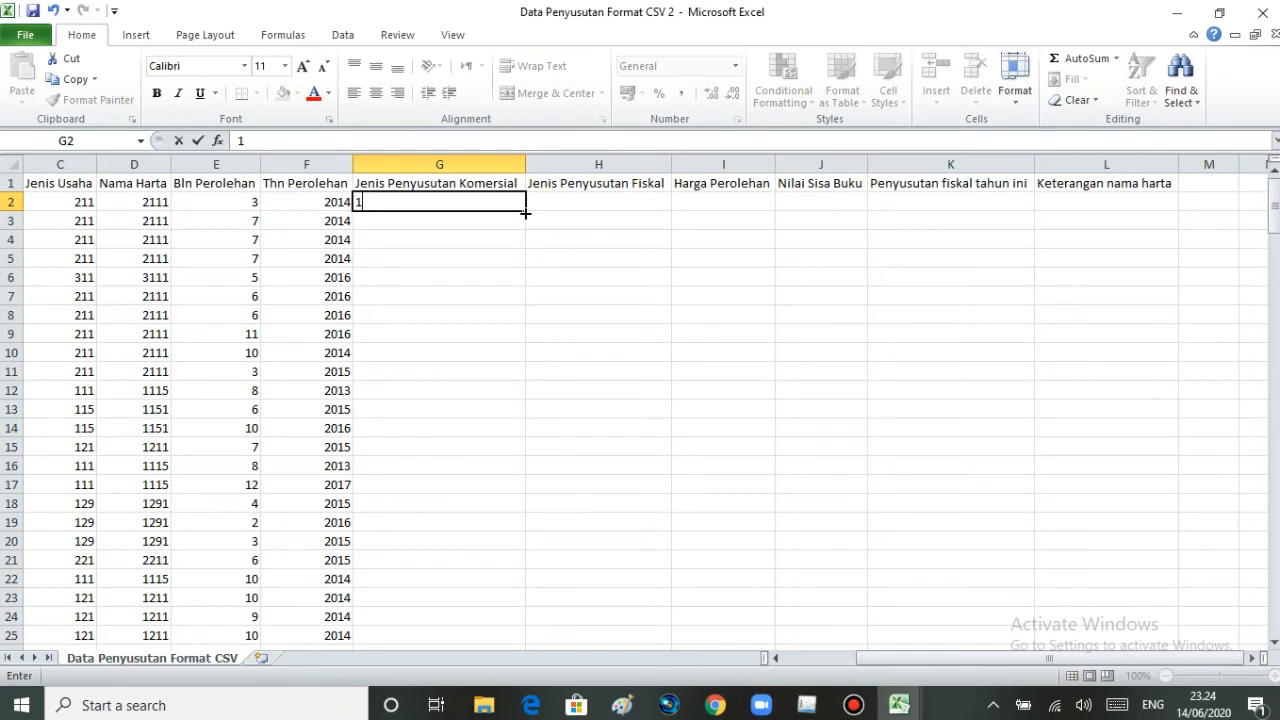
pyautogui.moveTo(527, 211); pyautogui.dragTo(513, 612)
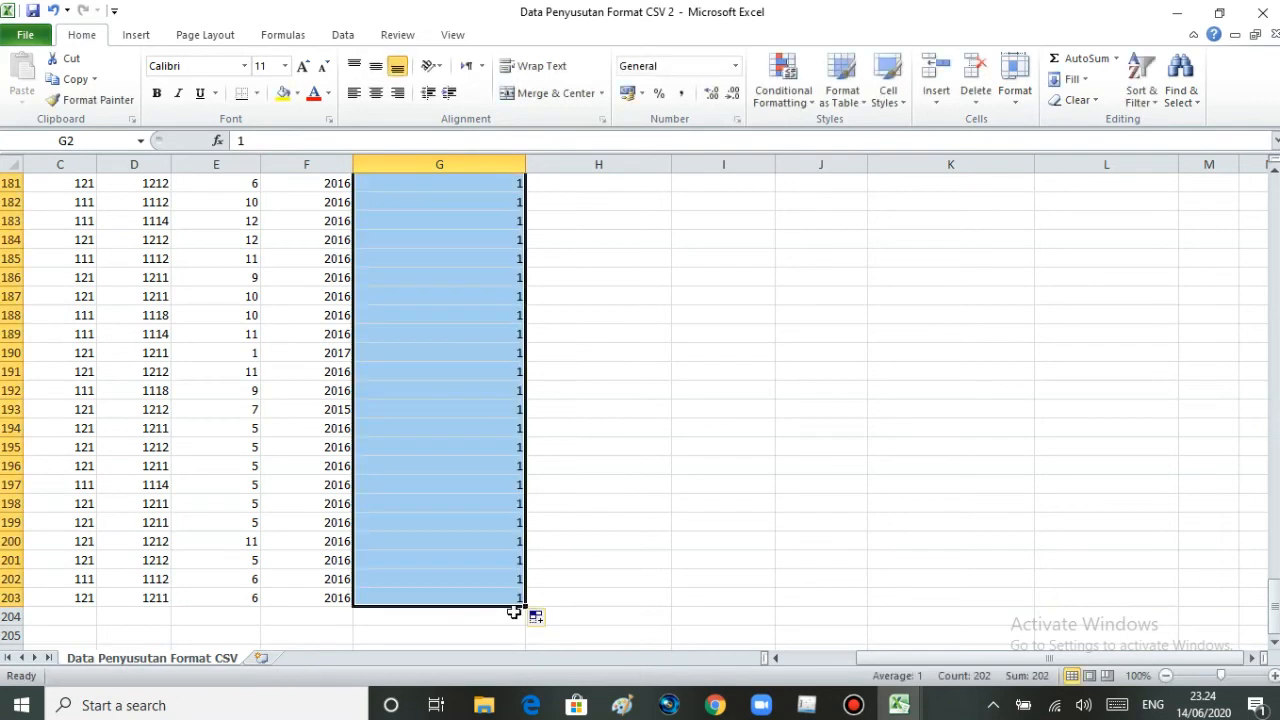
pyautogui.click(652, 458)
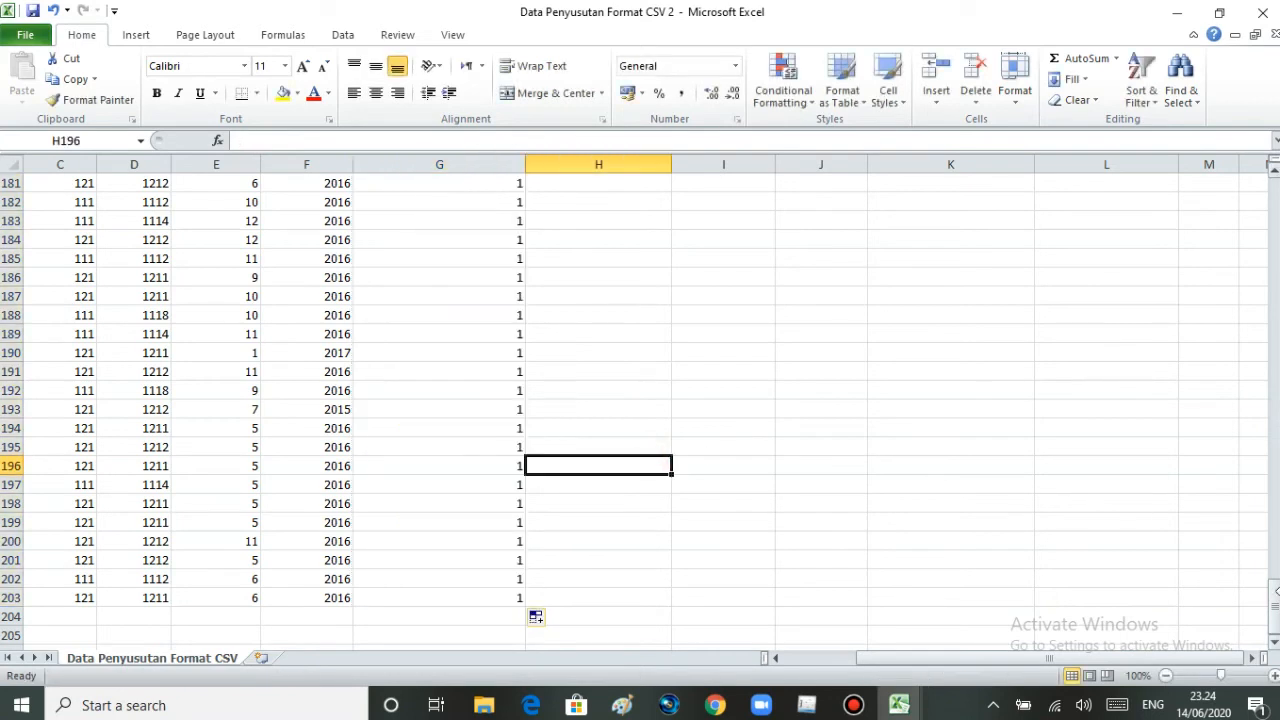
# - Enter 1 in H2 under Jenis Penyusutan Fiskal and fill it down to H203
pyautogui.moveTo(1273, 615); pyautogui.dragTo(1273, 190)
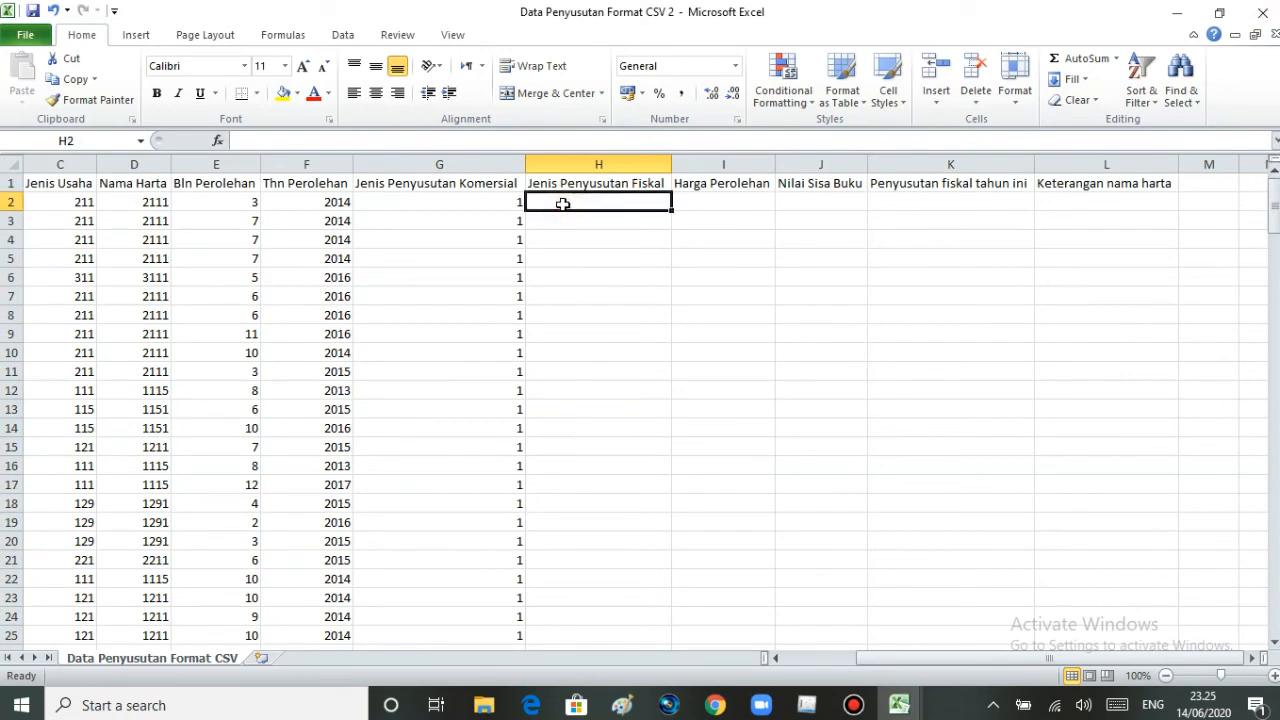
pyautogui.write('1')
pyautogui.press('Return')
pyautogui.click(601, 202)
pyautogui.moveTo(672, 210); pyautogui.dragTo(658, 627)
pyautogui.click(771, 462)
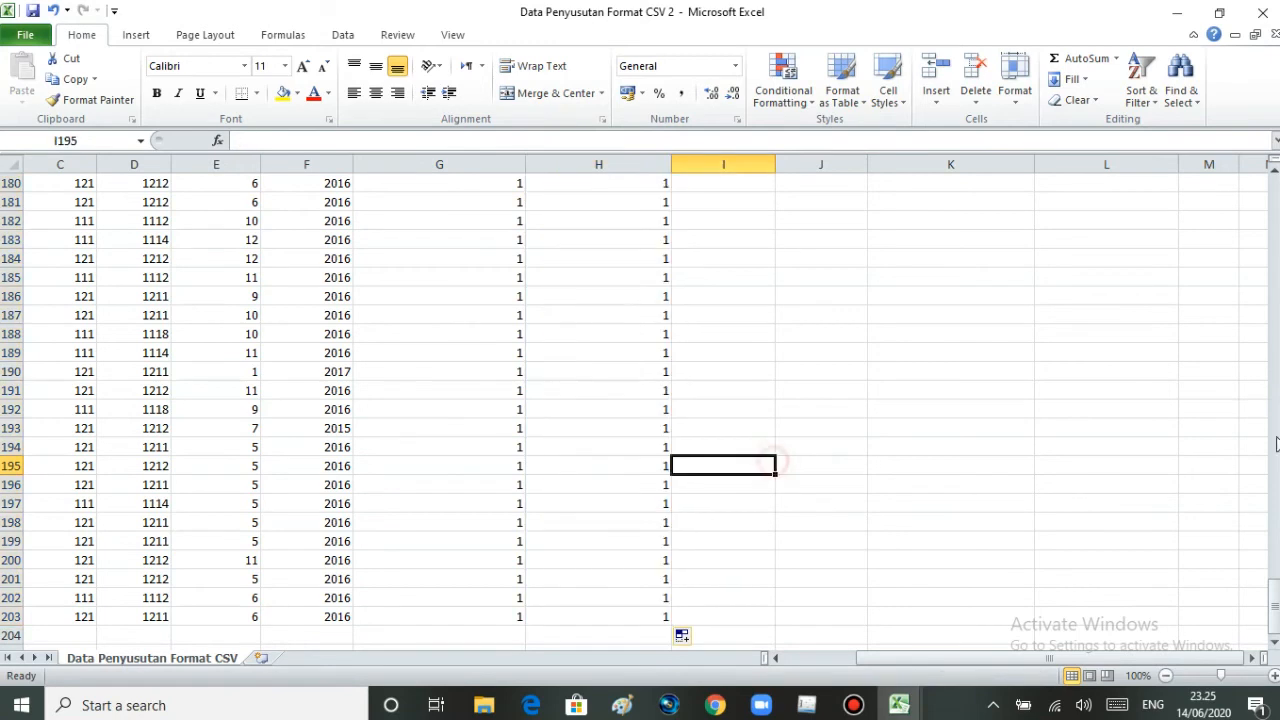
# - Select I2 under Harga Perolehan in the template and copy the Harga Perolehan values L6 to L207 from the Penyusutan 2019 sheet
pyautogui.moveTo(1265, 592); pyautogui.dragTo(1266, 190)
pyautogui.click(697, 201)
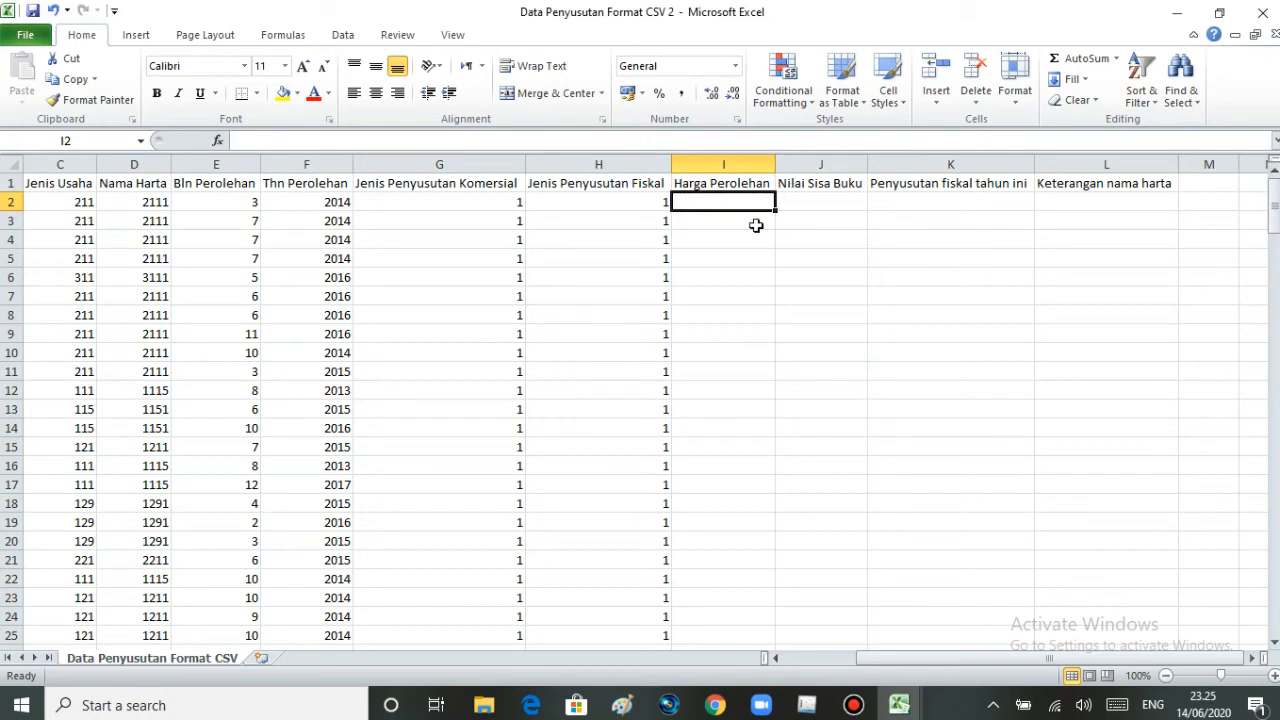
pyautogui.moveTo(898, 707)
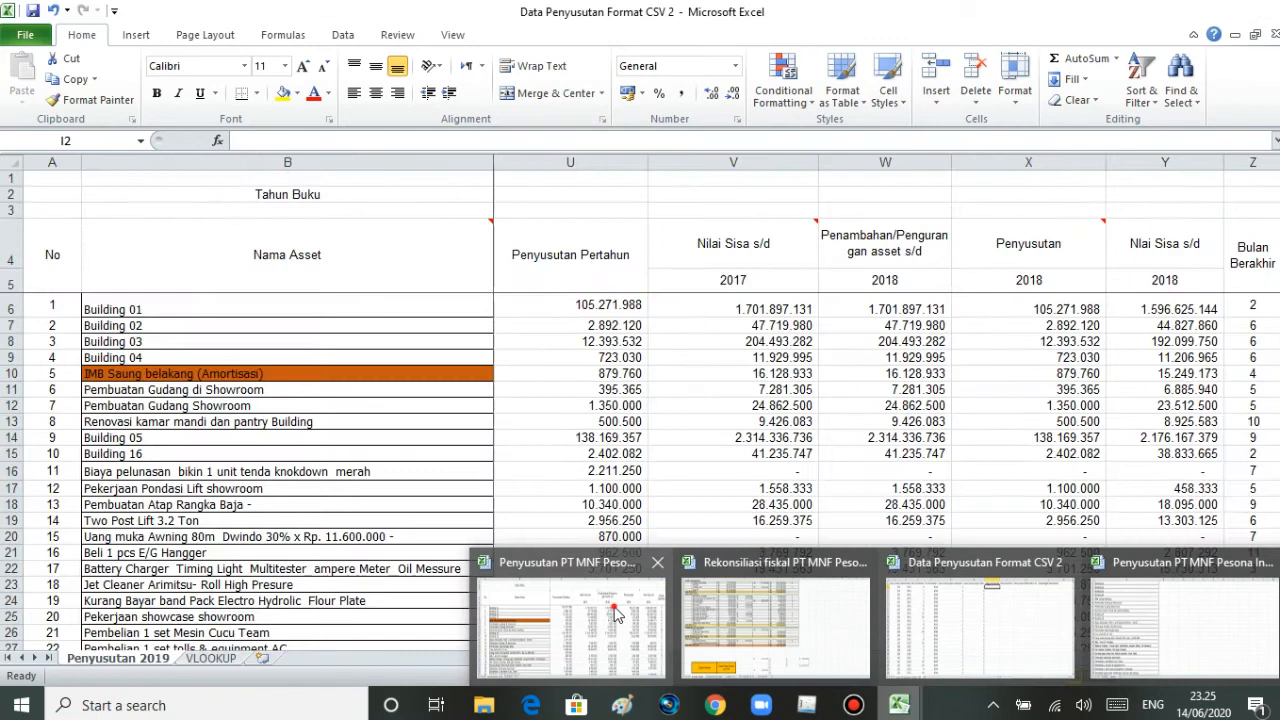
pyautogui.click(617, 614)
pyautogui.moveTo(1188, 664); pyautogui.dragTo(940, 653)
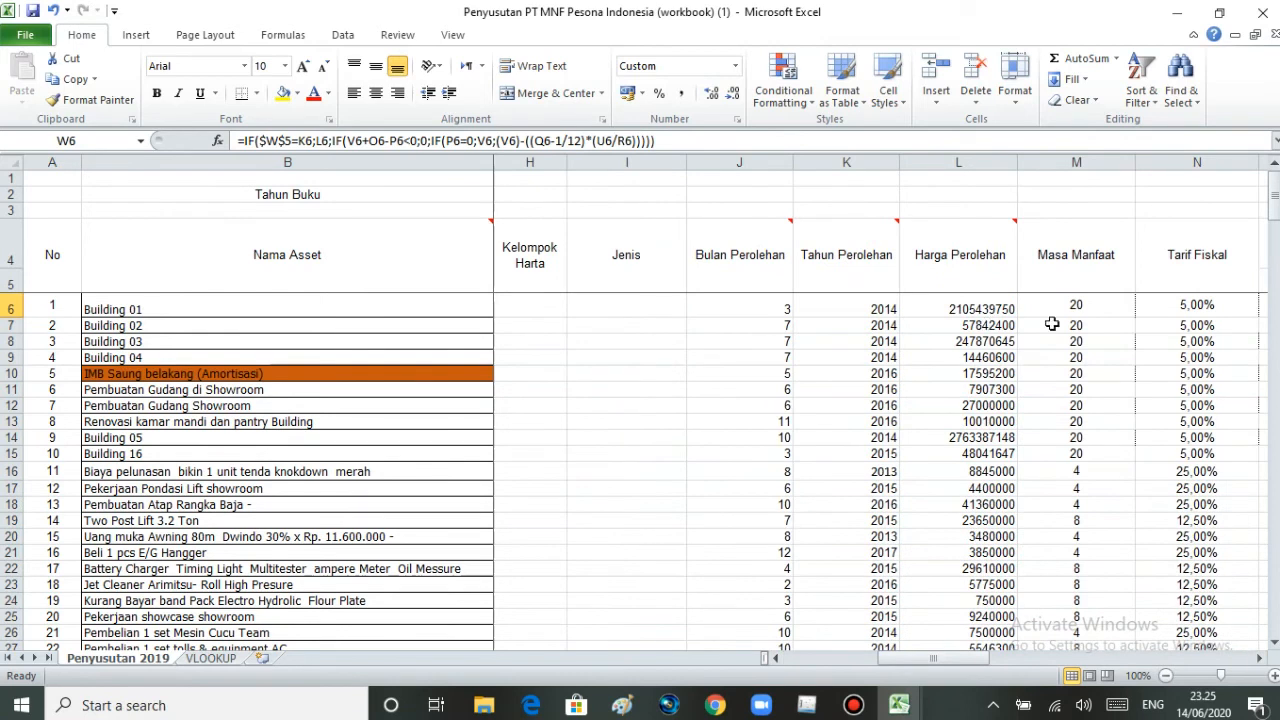
pyautogui.moveTo(968, 308); pyautogui.dragTo(969, 367)
pyautogui.moveTo(968, 533); pyautogui.dragTo(972, 632)
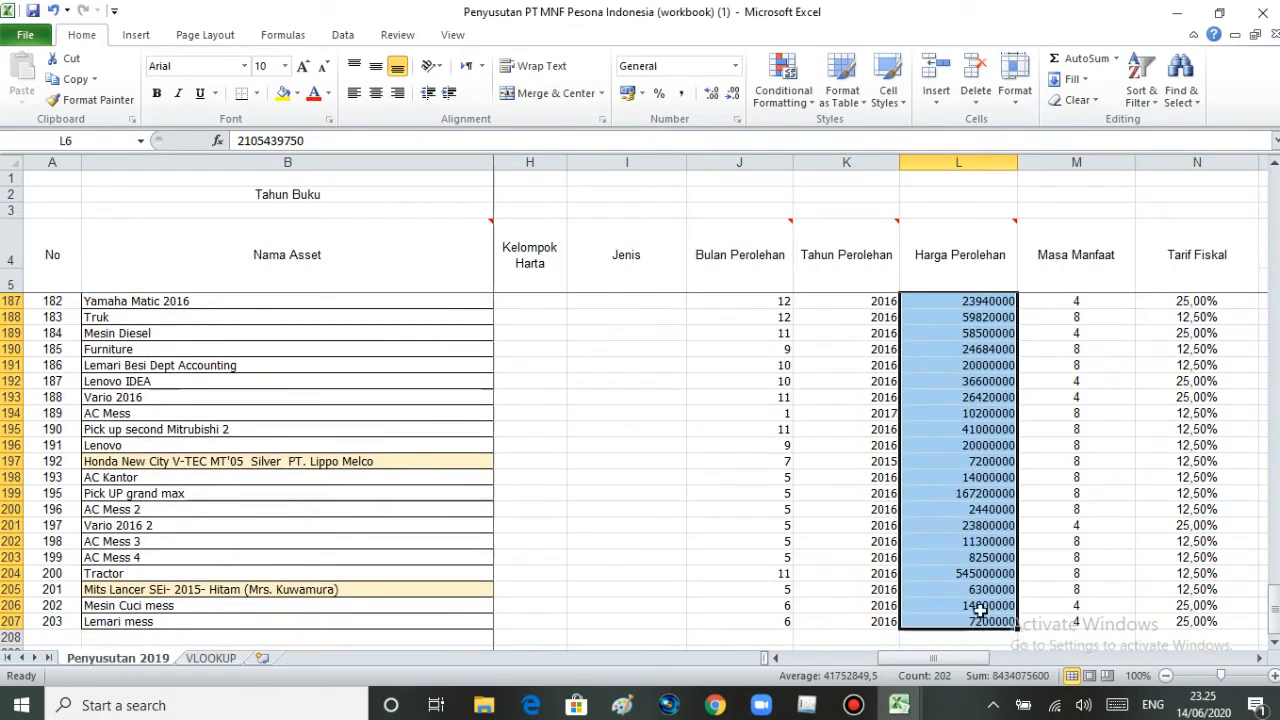
pyautogui.hotkey('ctrl', 'c')
# - Paste the acquisition prices from cell I2 down in the Harga Perolehan column of Data Penyusutan Format CSV 2
pyautogui.click(899, 705)
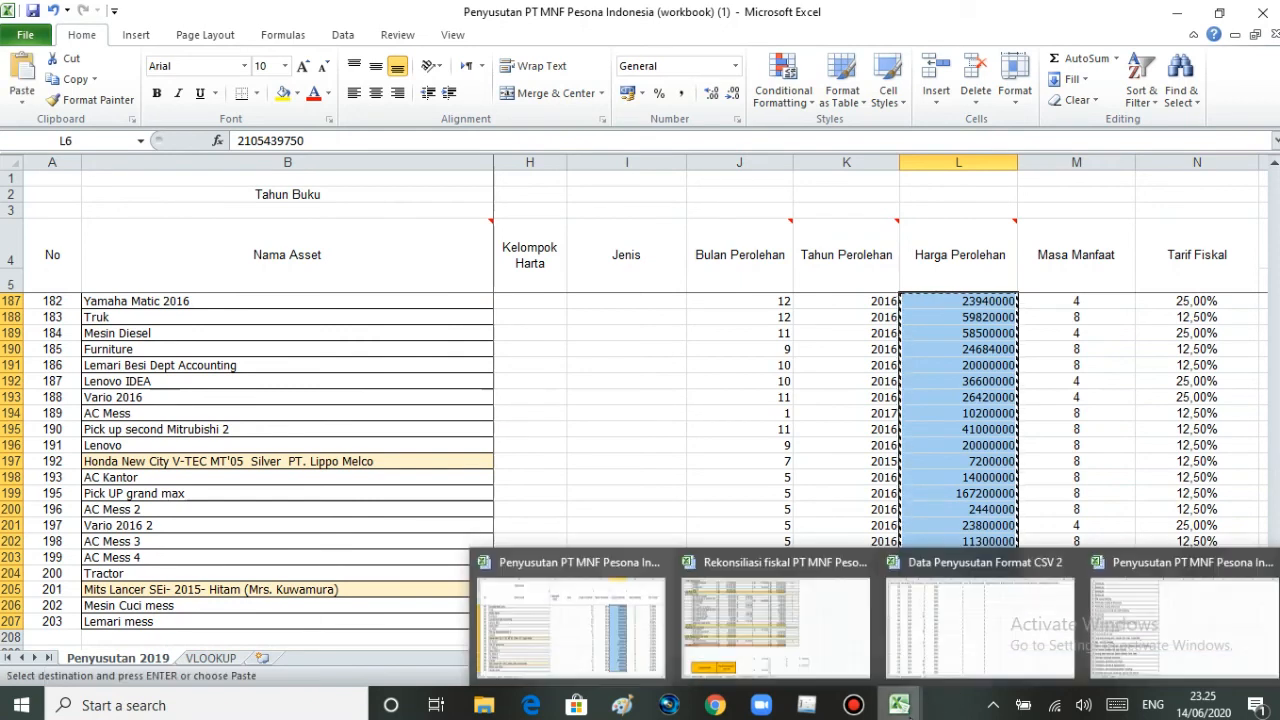
pyautogui.click(969, 640)
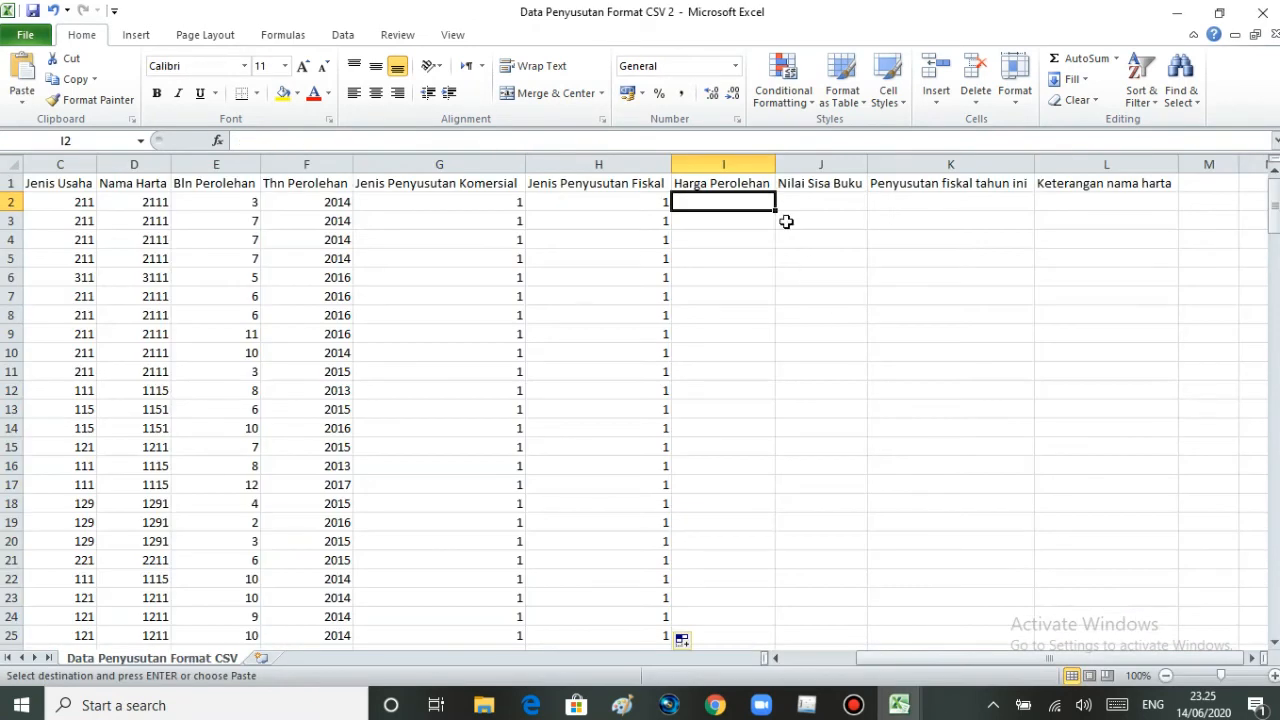
pyautogui.hotkey('ctrl', 'v')
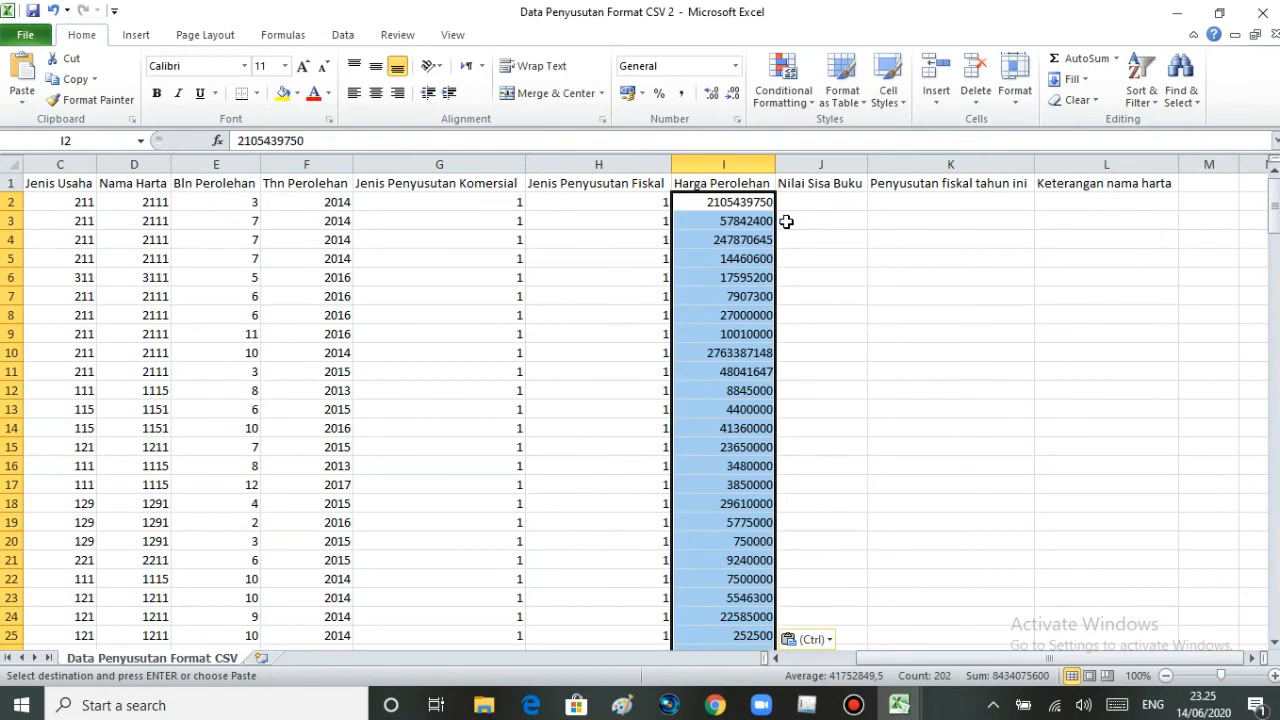
pyautogui.click(787, 221)
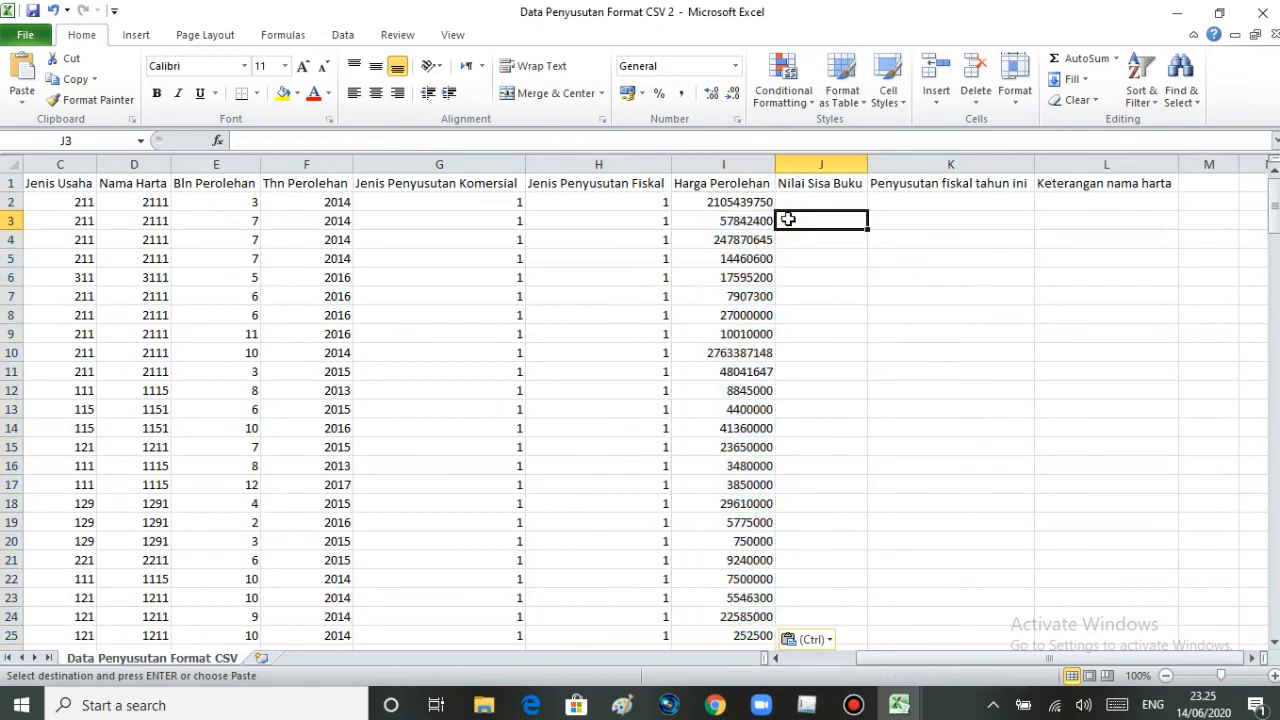
# - Select J2 under Nilai Sisa Buku and copy the 2018 Penambahan/Pengurangan asset s/d values W6 to W207 from the Penyusutan 2019 sheet
pyautogui.click(801, 203)
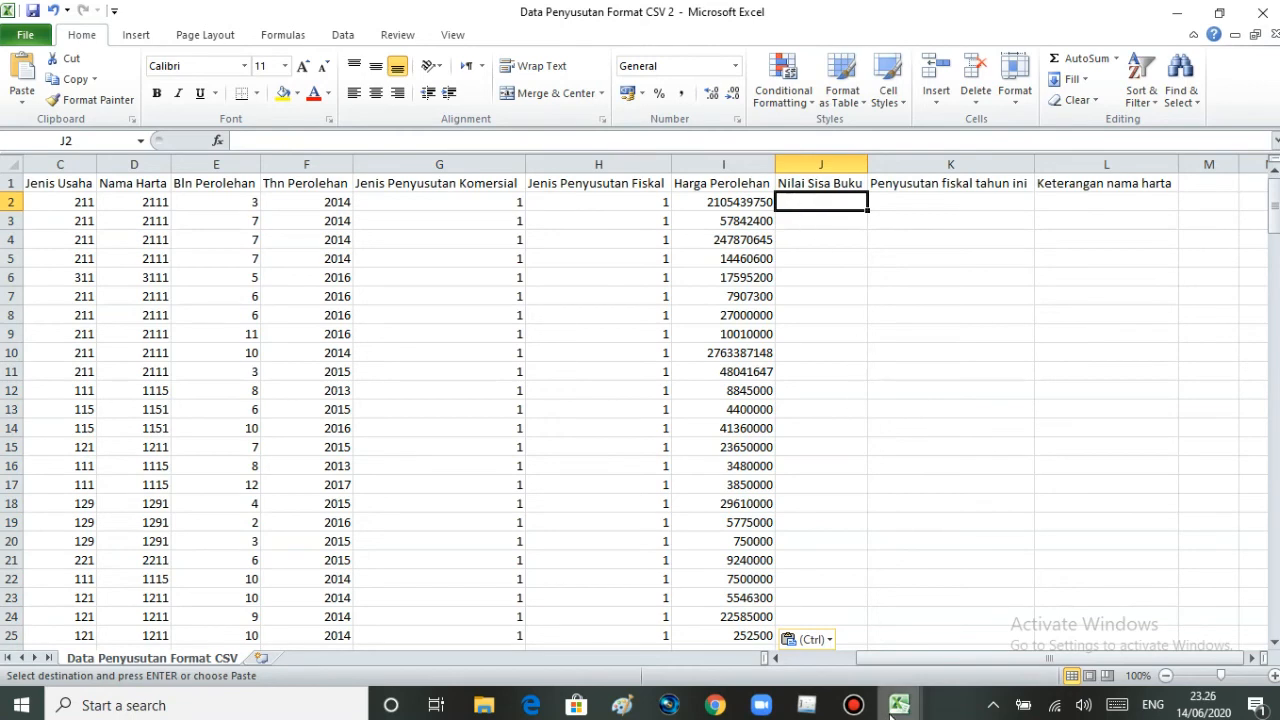
pyautogui.click(600, 612)
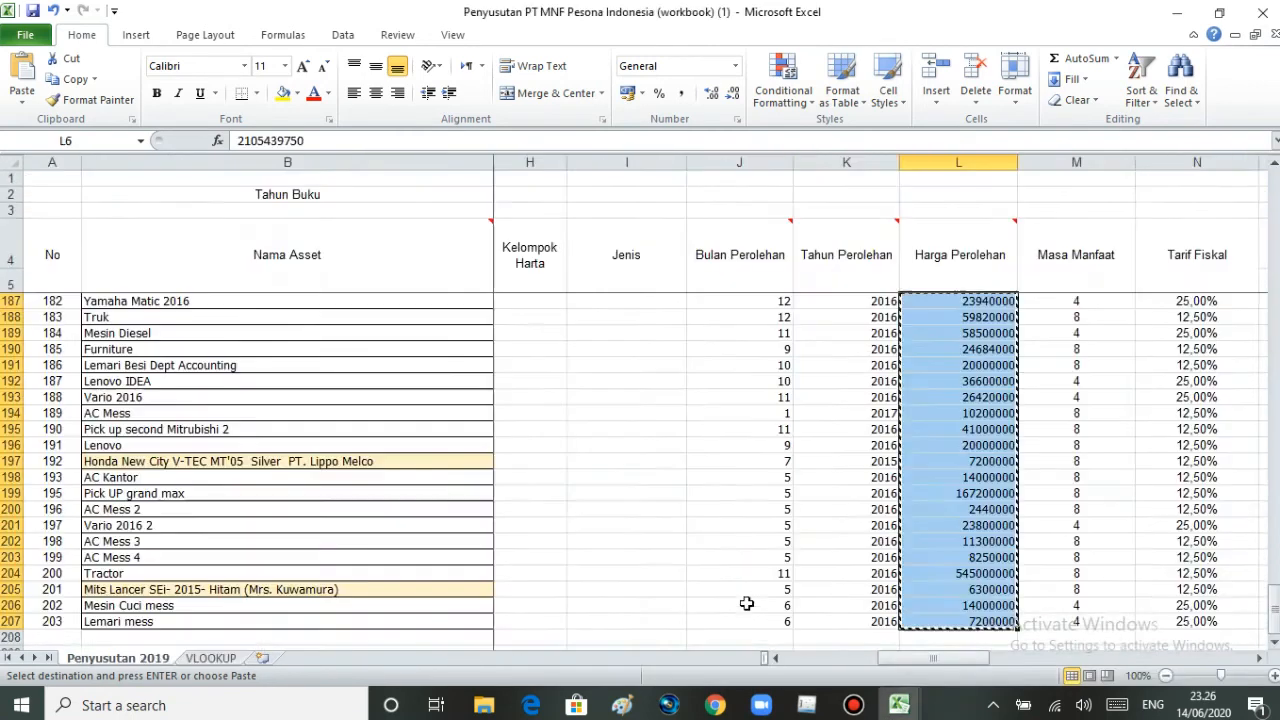
pyautogui.moveTo(1273, 612); pyautogui.dragTo(1273, 190)
pyautogui.moveTo(958, 666); pyautogui.dragTo(1178, 670)
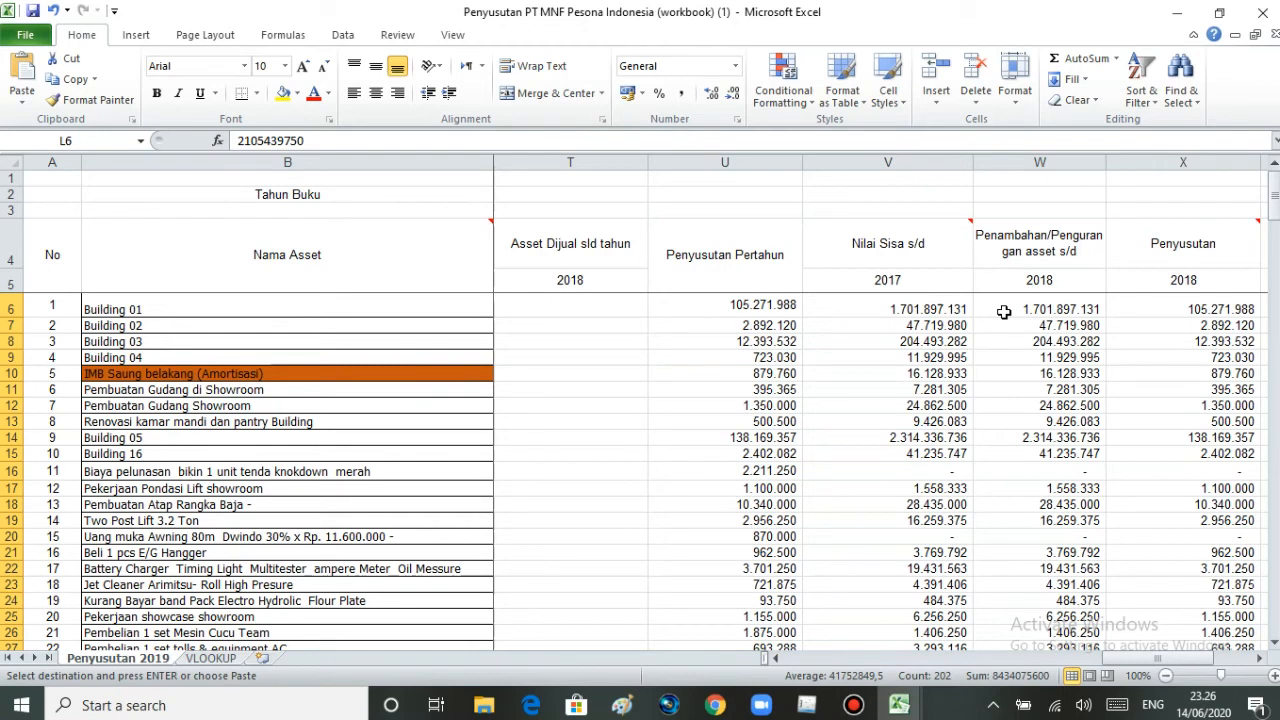
pyautogui.moveTo(1004, 312); pyautogui.dragTo(1036, 620)
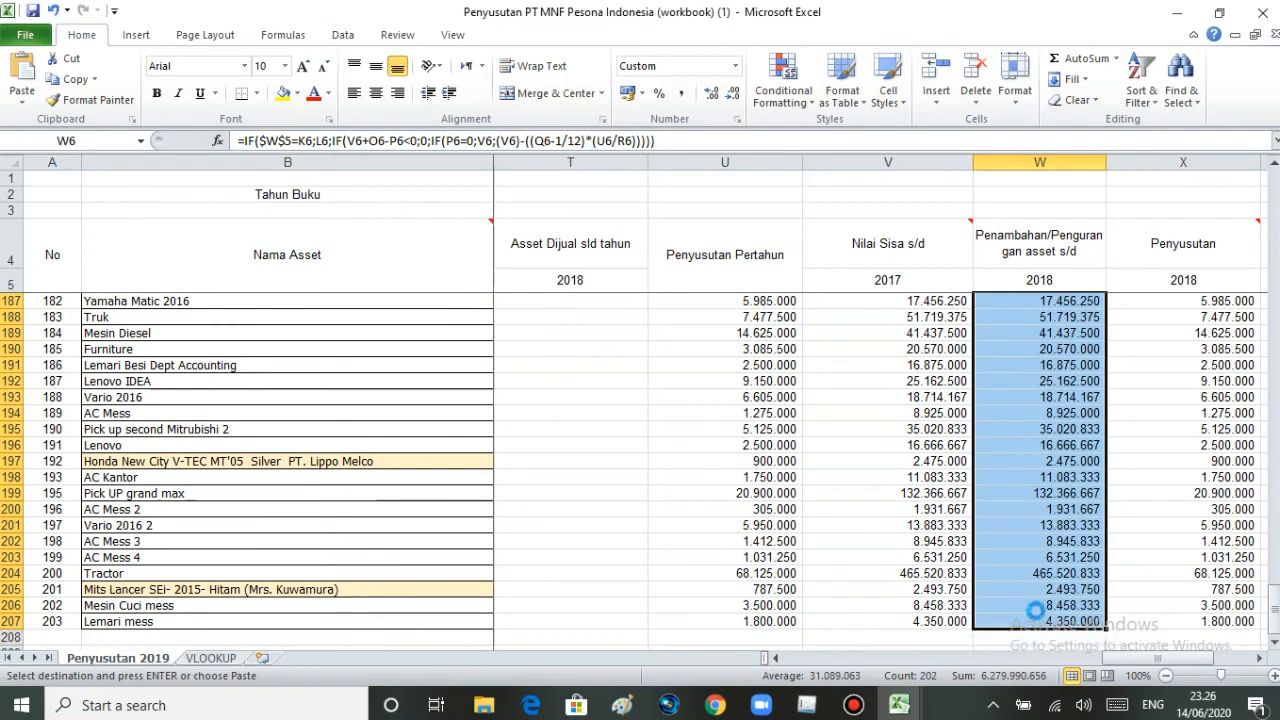
# - Paste the copied book values as values only from J2 down in the Nilai Sisa Buku column of Data Penyusutan Format CSV 2
pyautogui.moveTo(913, 706)
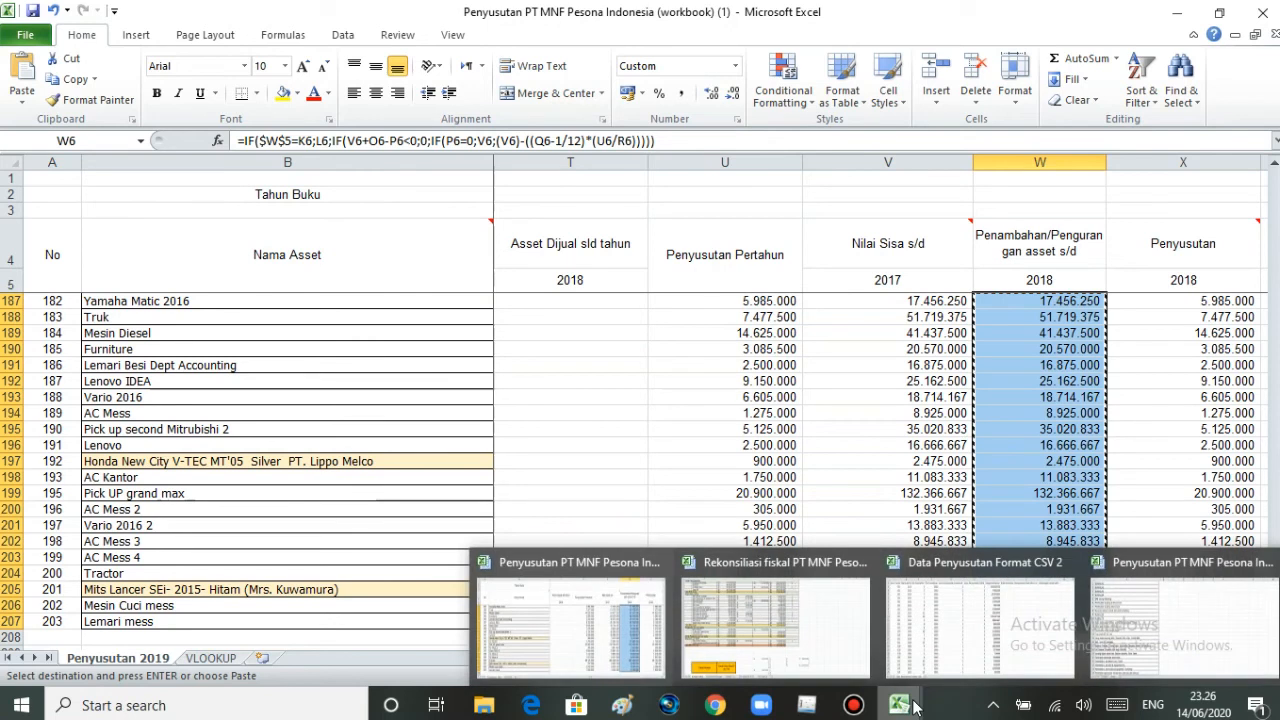
pyautogui.click(972, 644)
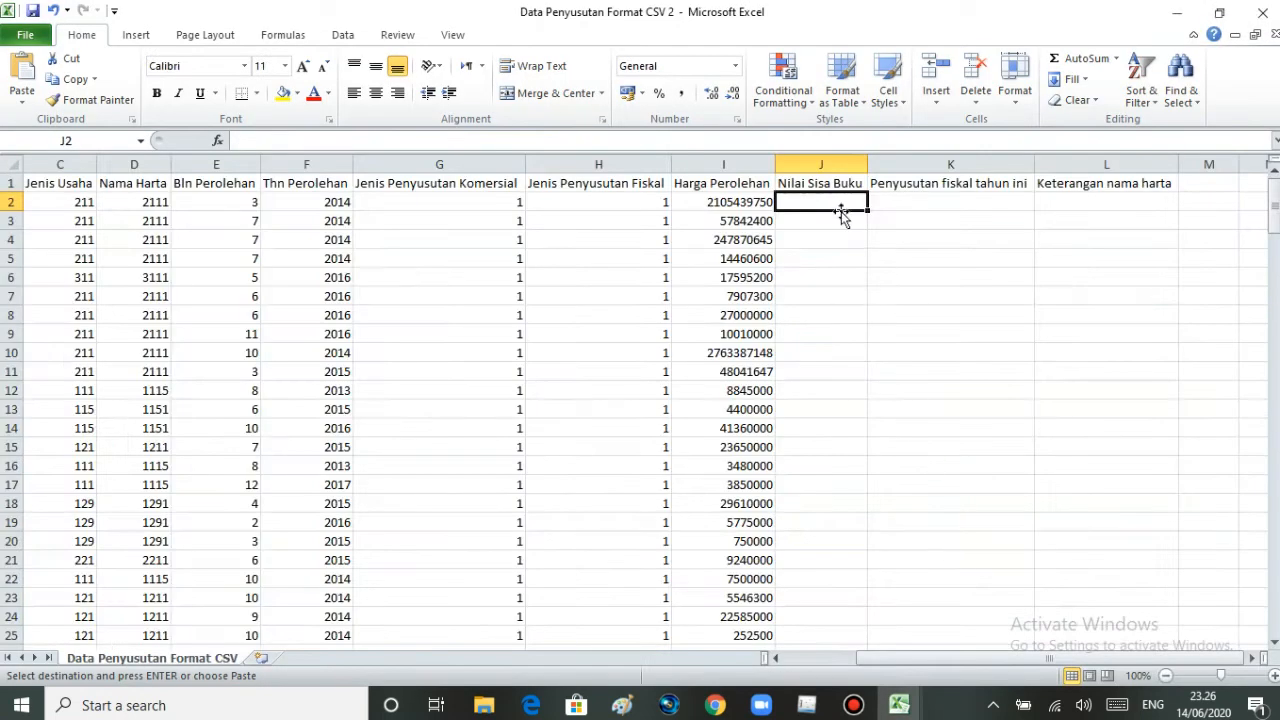
pyautogui.rightClick(836, 201)
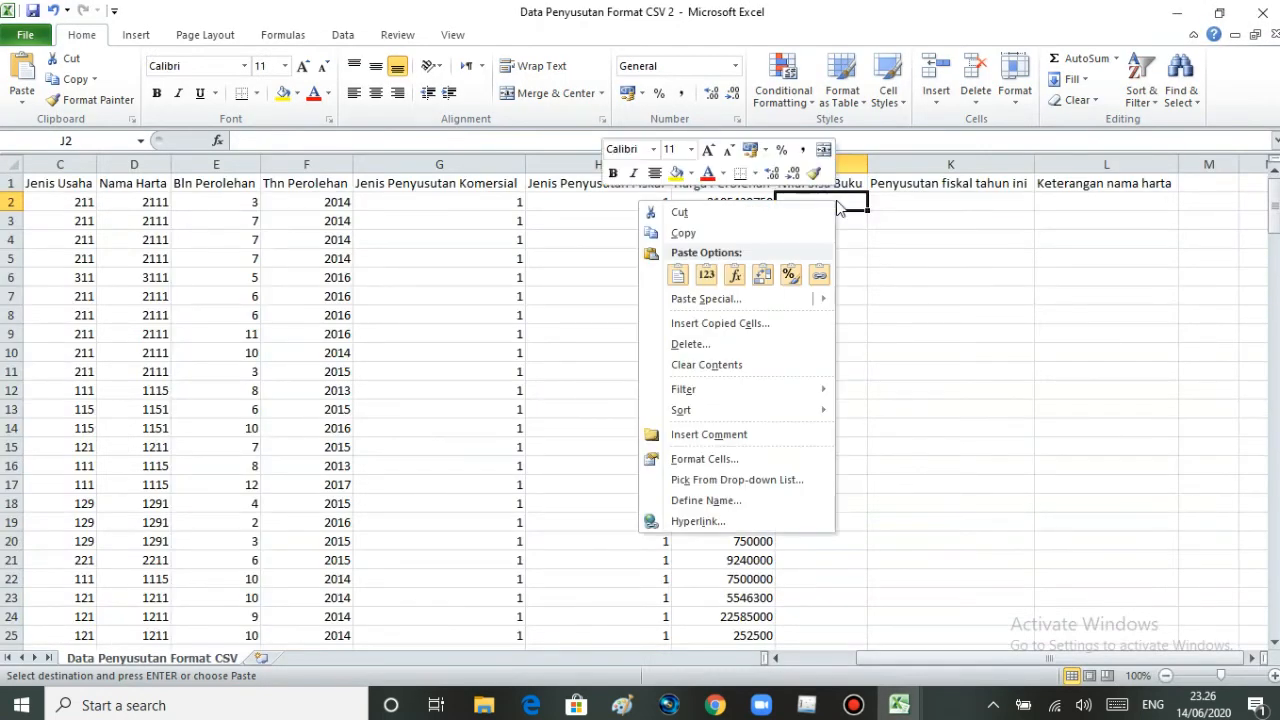
pyautogui.click(705, 276)
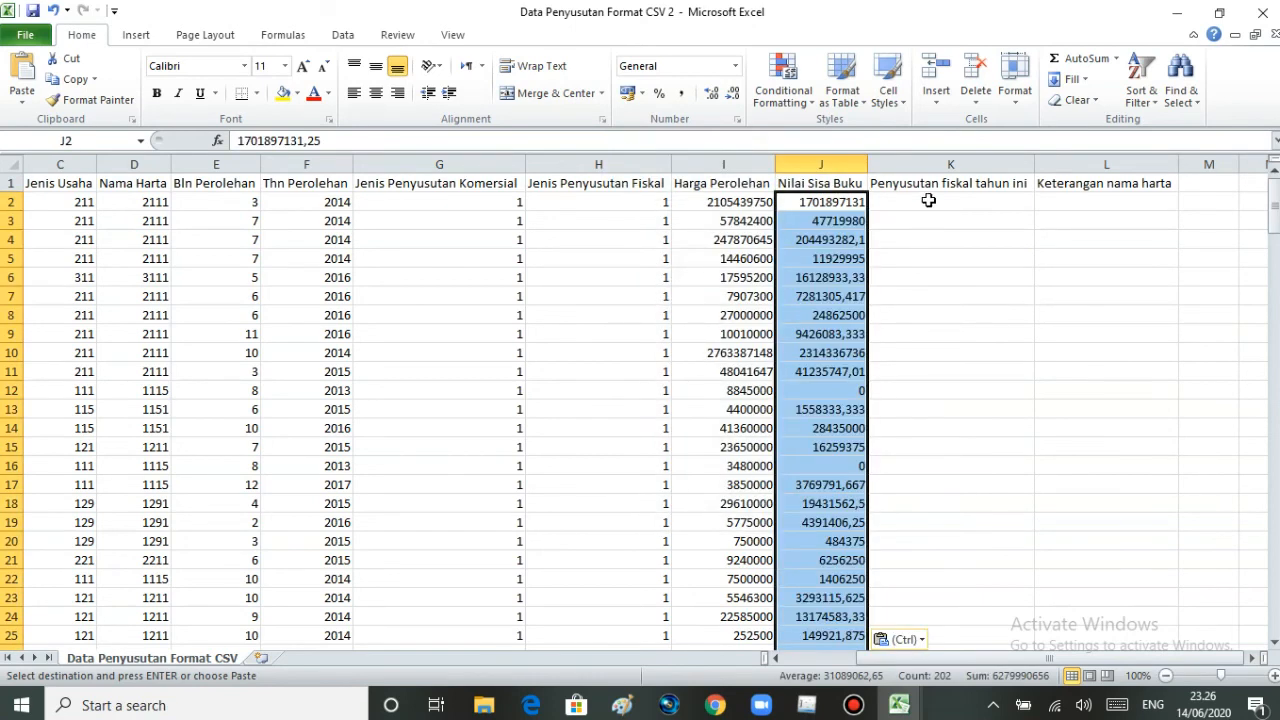
# - Select K2 under Penyusutan fiskal tahun ini and copy the Penyusutan 2018 values X6 to X207 from the Penyusutan 2019 sheet
pyautogui.click(928, 200)
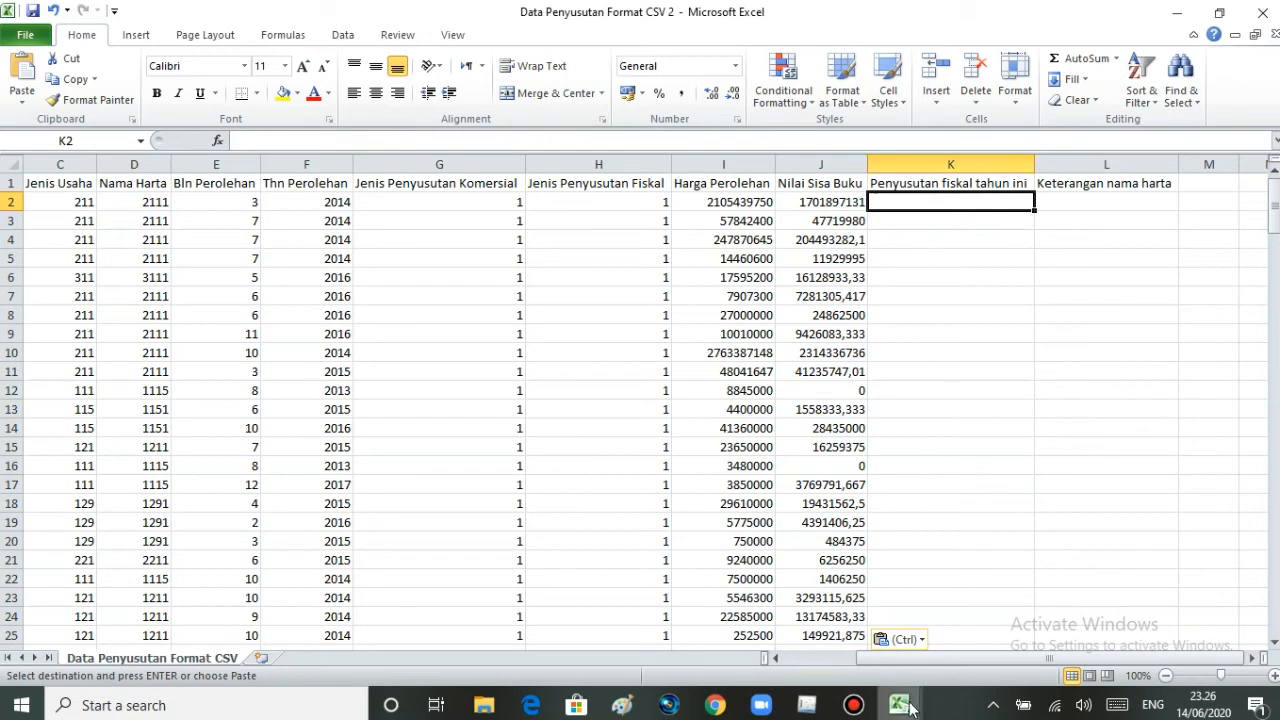
pyautogui.moveTo(910, 708)
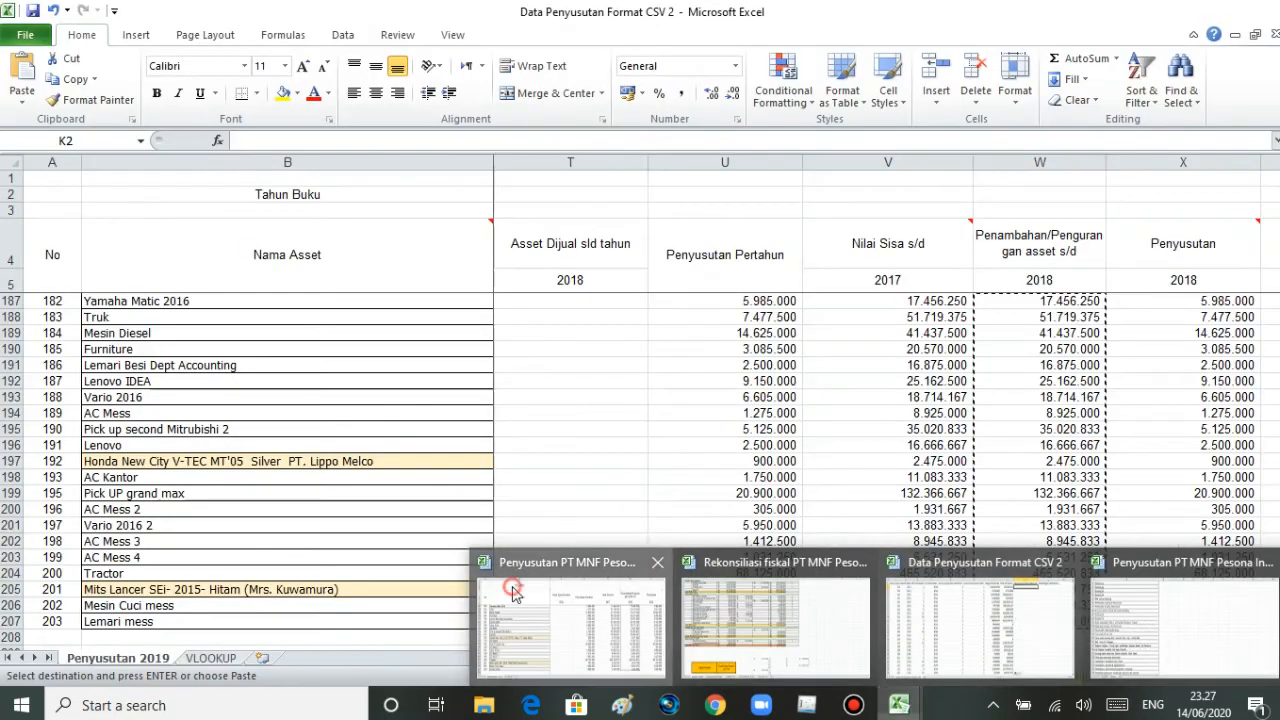
pyautogui.click(503, 569)
pyautogui.moveTo(1273, 605); pyautogui.dragTo(1273, 200)
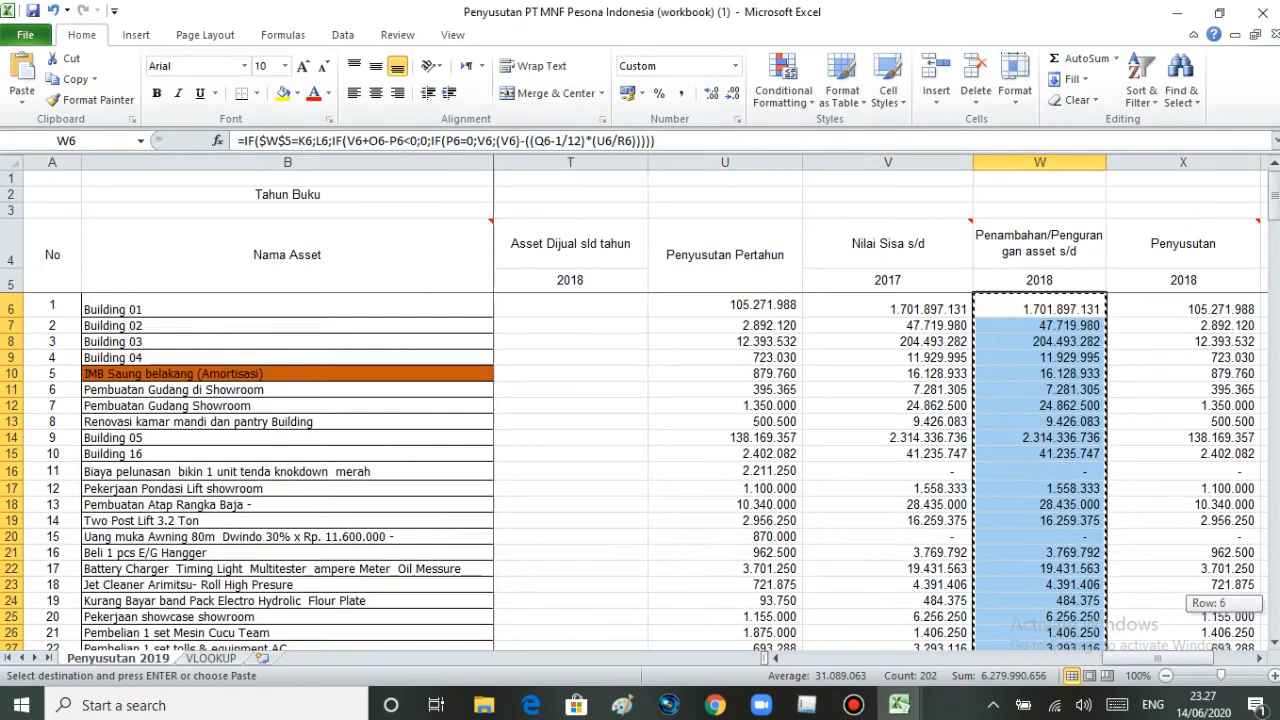
pyautogui.click(1171, 310)
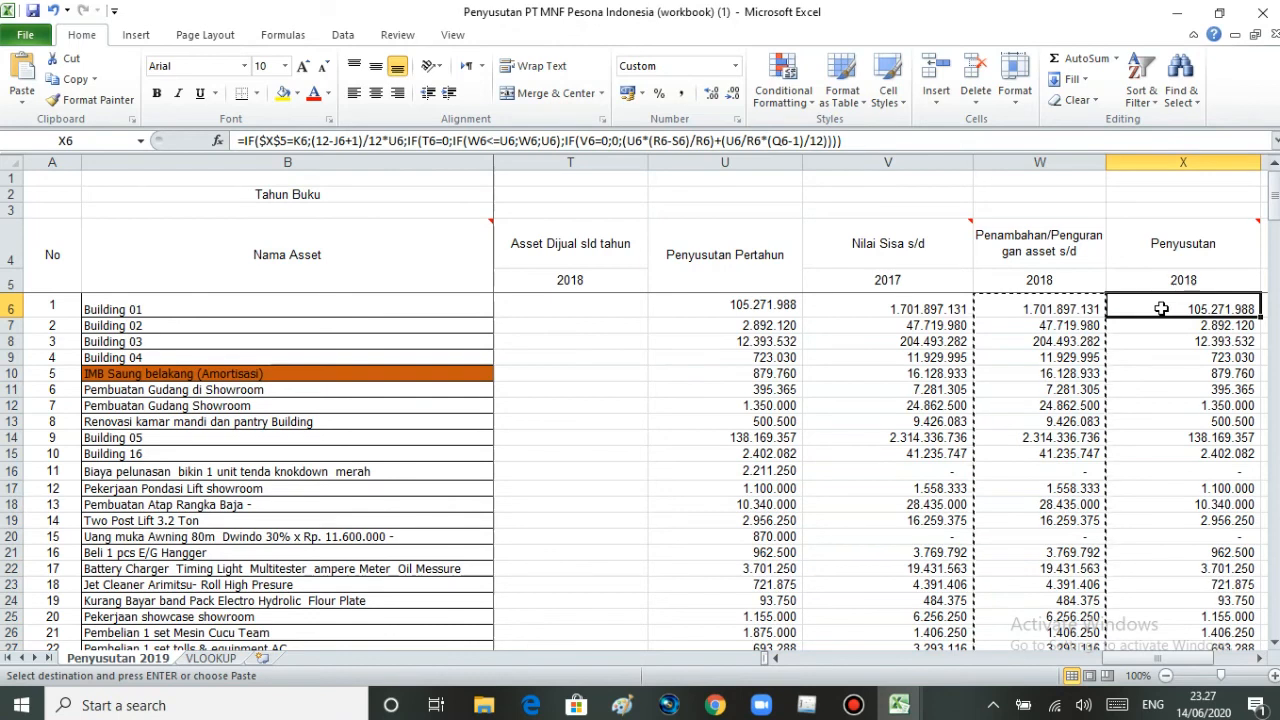
pyautogui.moveTo(1161, 316); pyautogui.dragTo(1188, 609)
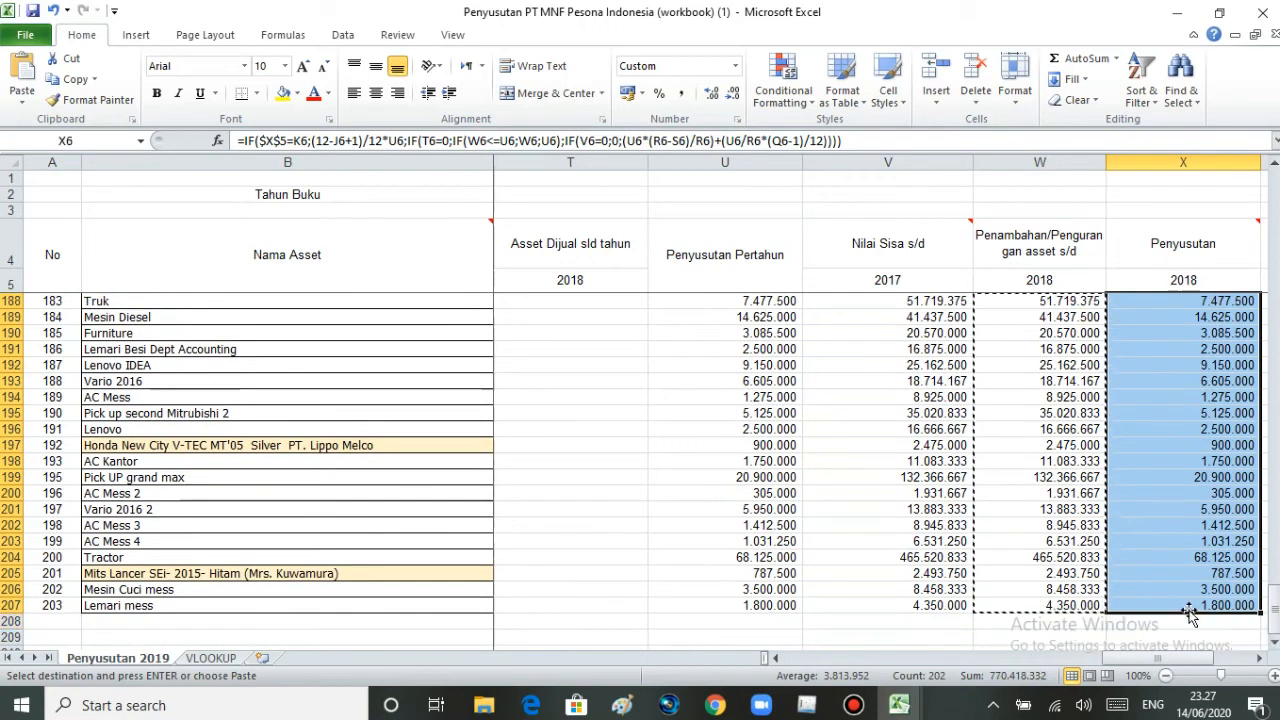
pyautogui.hotkey('ctrl', 'c')
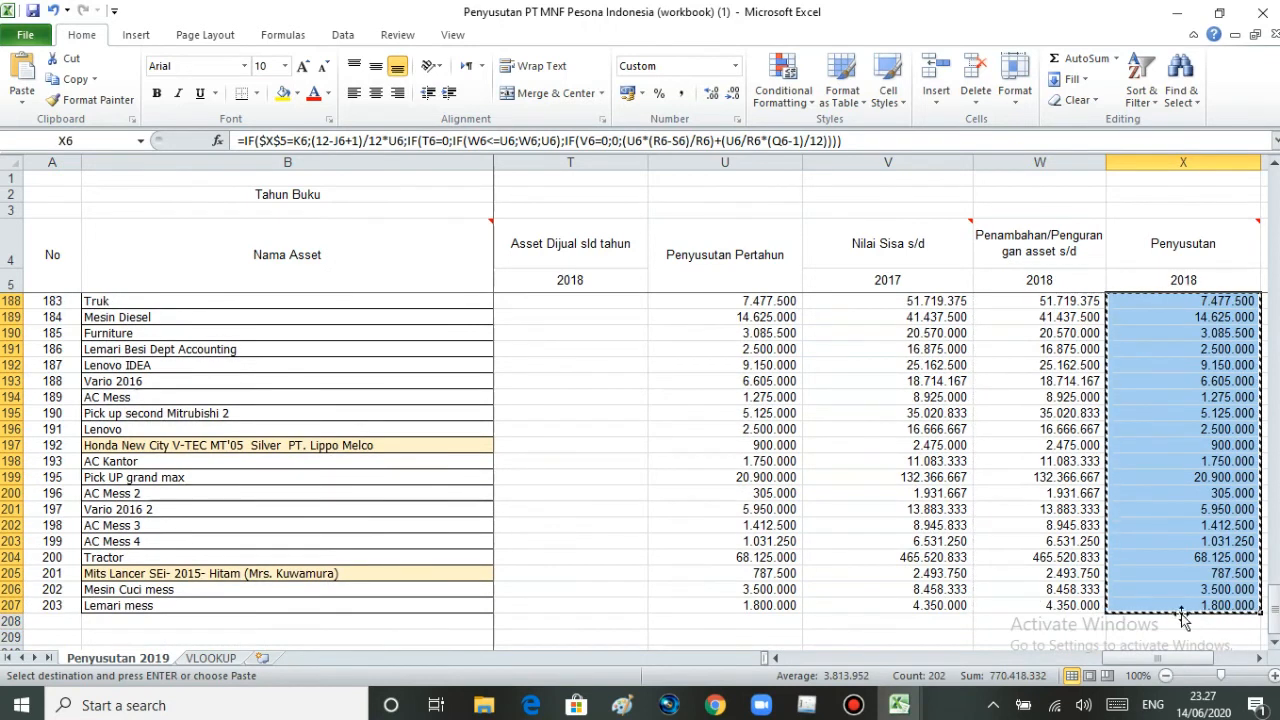
# - Paste the 2018 depreciation as values only from K2 down in the Penyusutan fiskal tahun ini column of Data Penyusutan Format CSV 2
pyautogui.moveTo(915, 707)
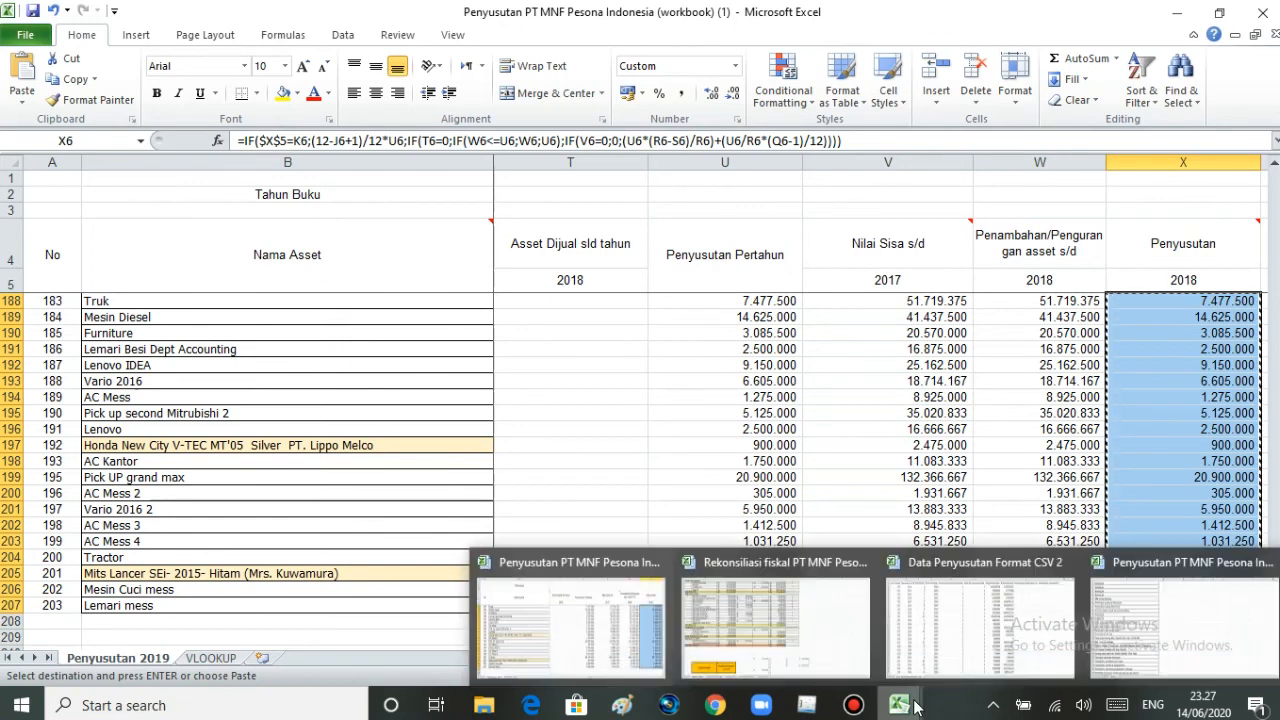
pyautogui.click(943, 640)
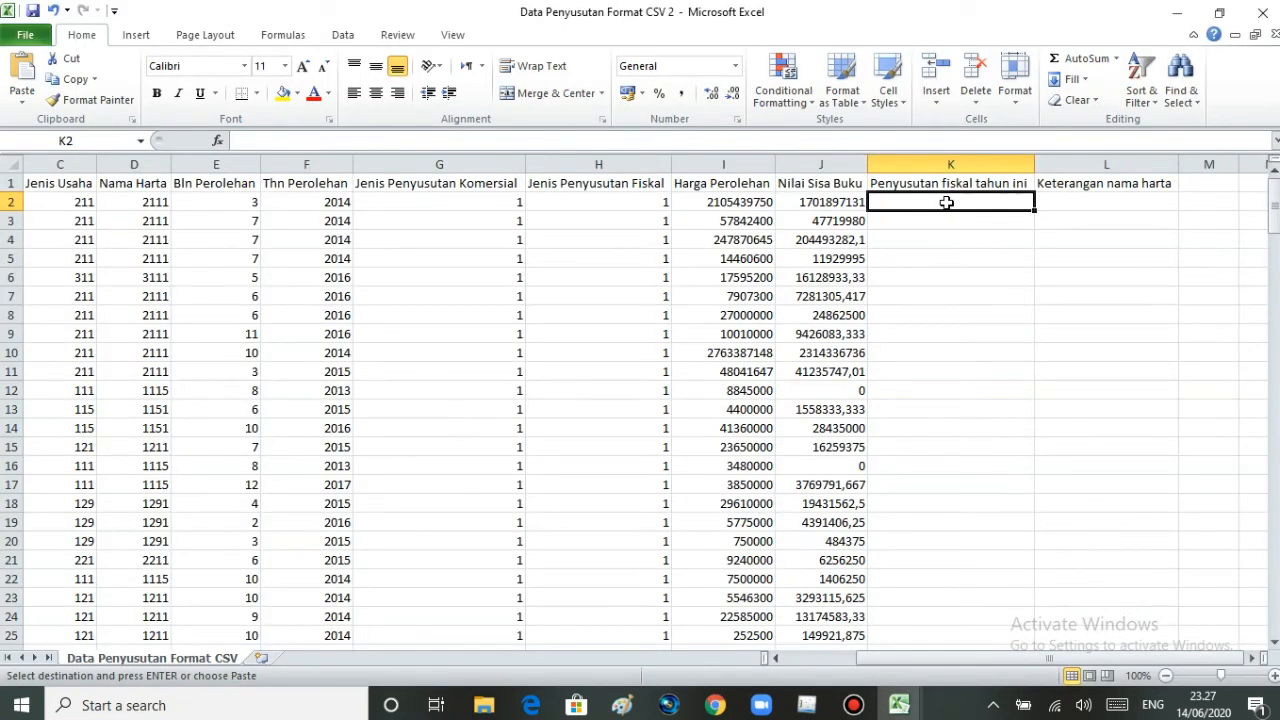
pyautogui.rightClick(946, 202)
pyautogui.click(791, 277)
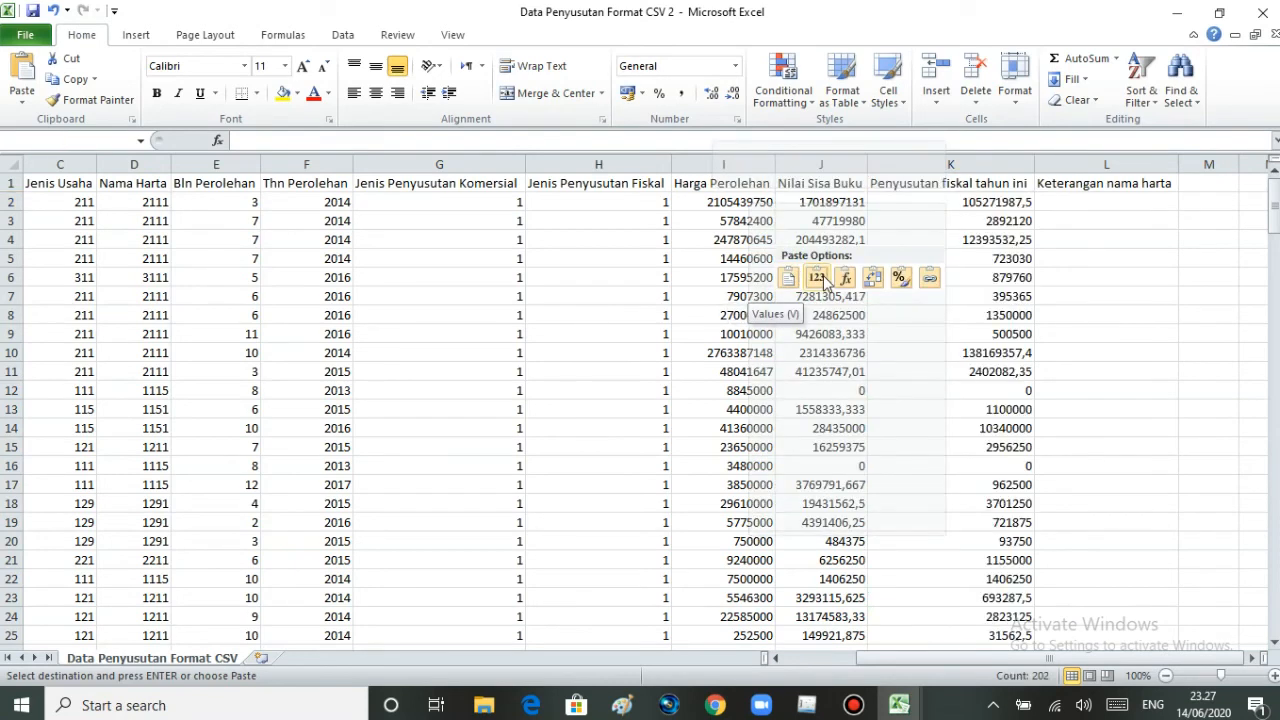
pyautogui.click(820, 277)
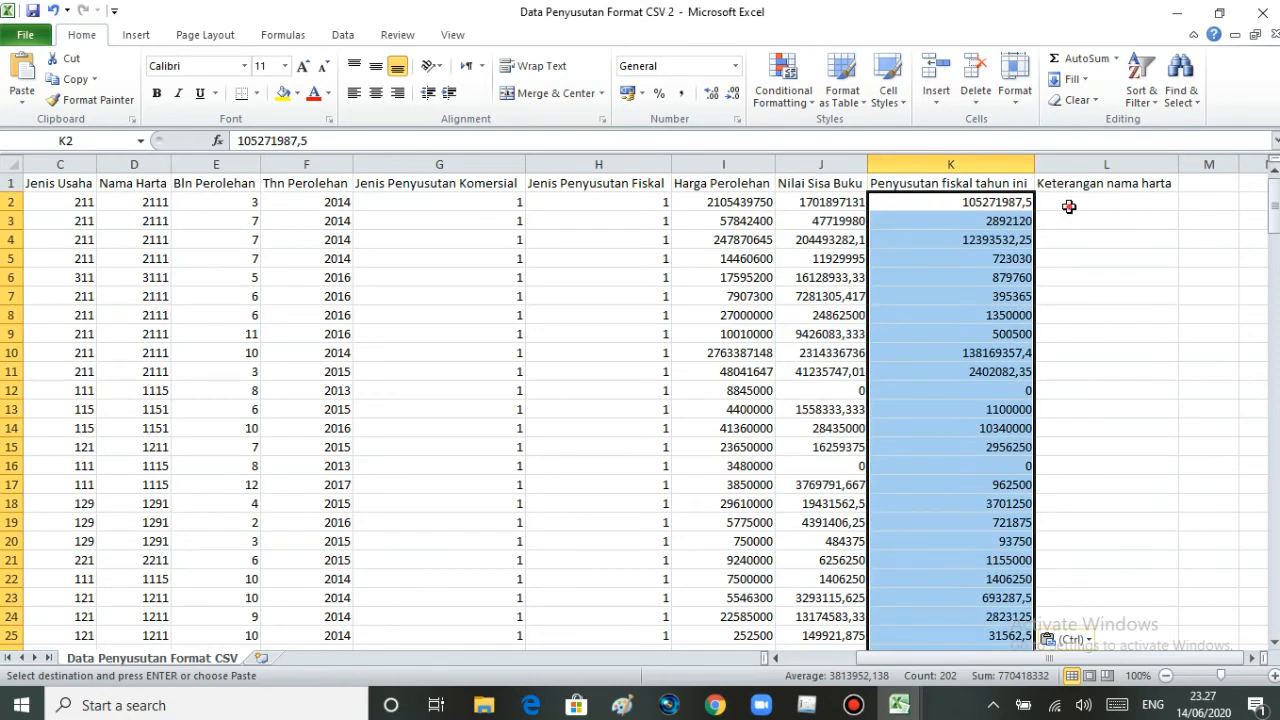
# - Select L2 under Keterangan nama harta and bring up the asset name list in Sheet1 of Penyusutan PT MNF Pesona Indonesia (CSV)
pyautogui.click(1069, 206)
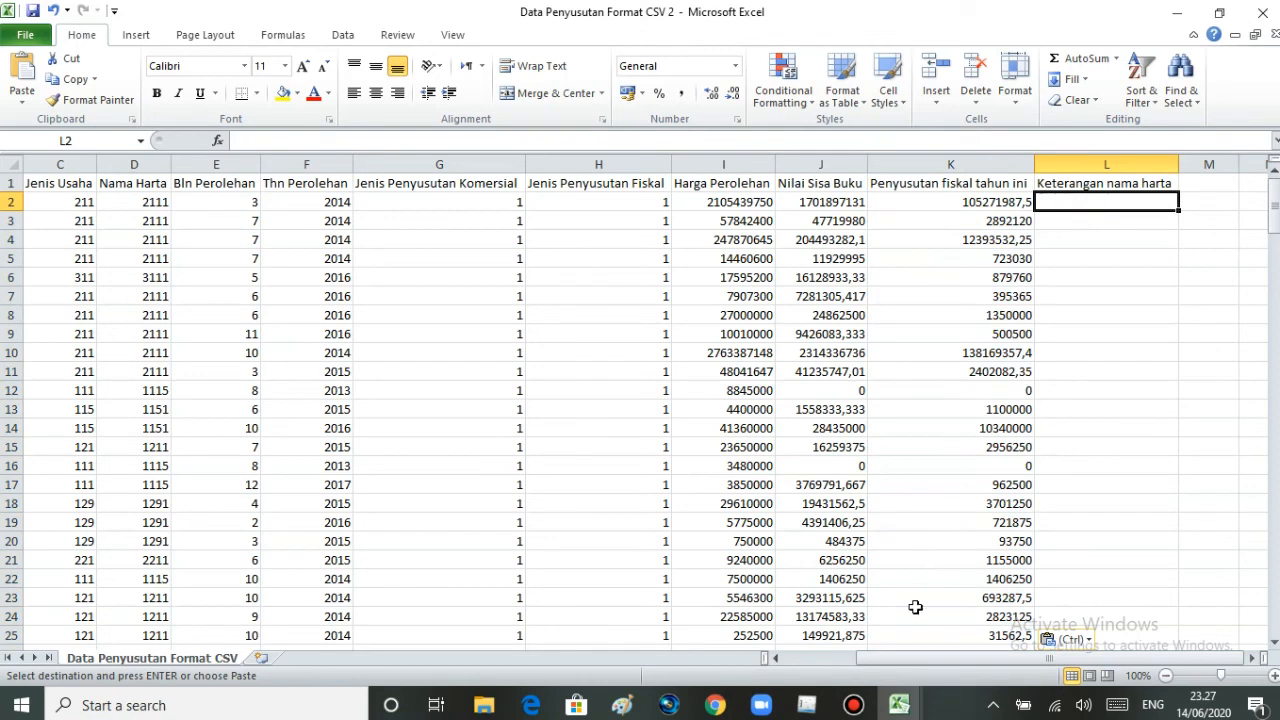
pyautogui.moveTo(907, 708)
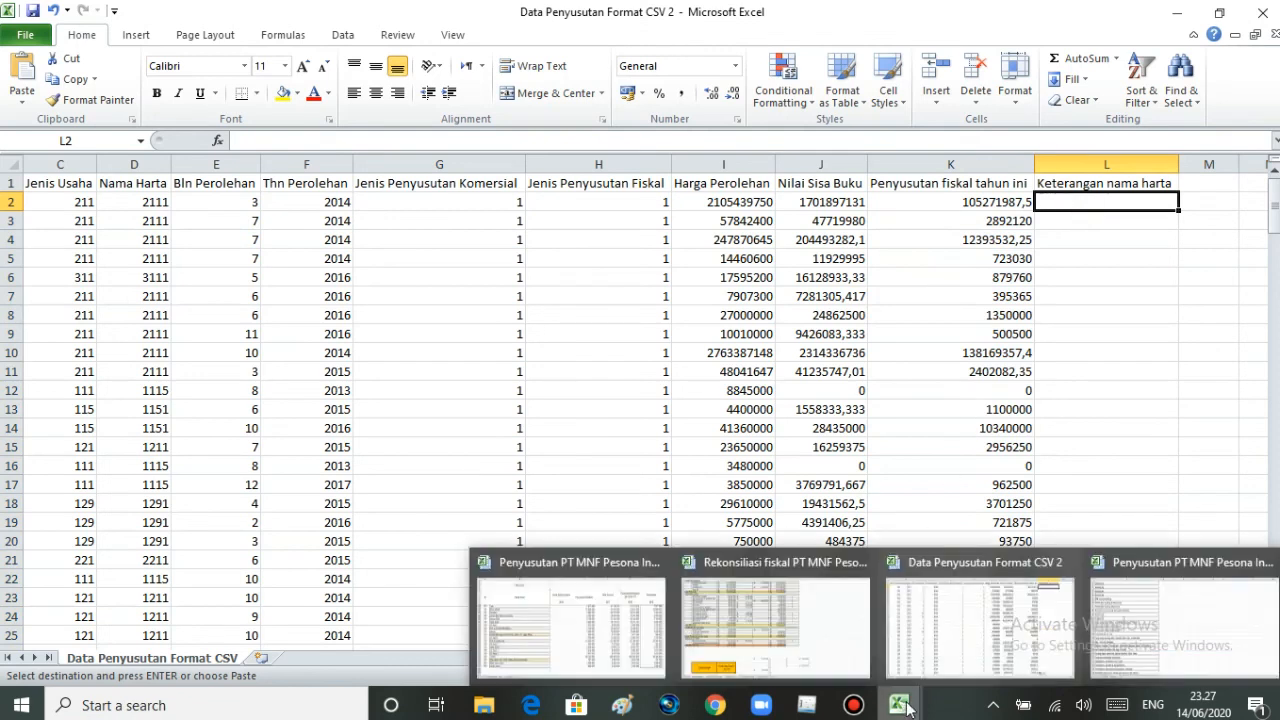
pyautogui.click(654, 636)
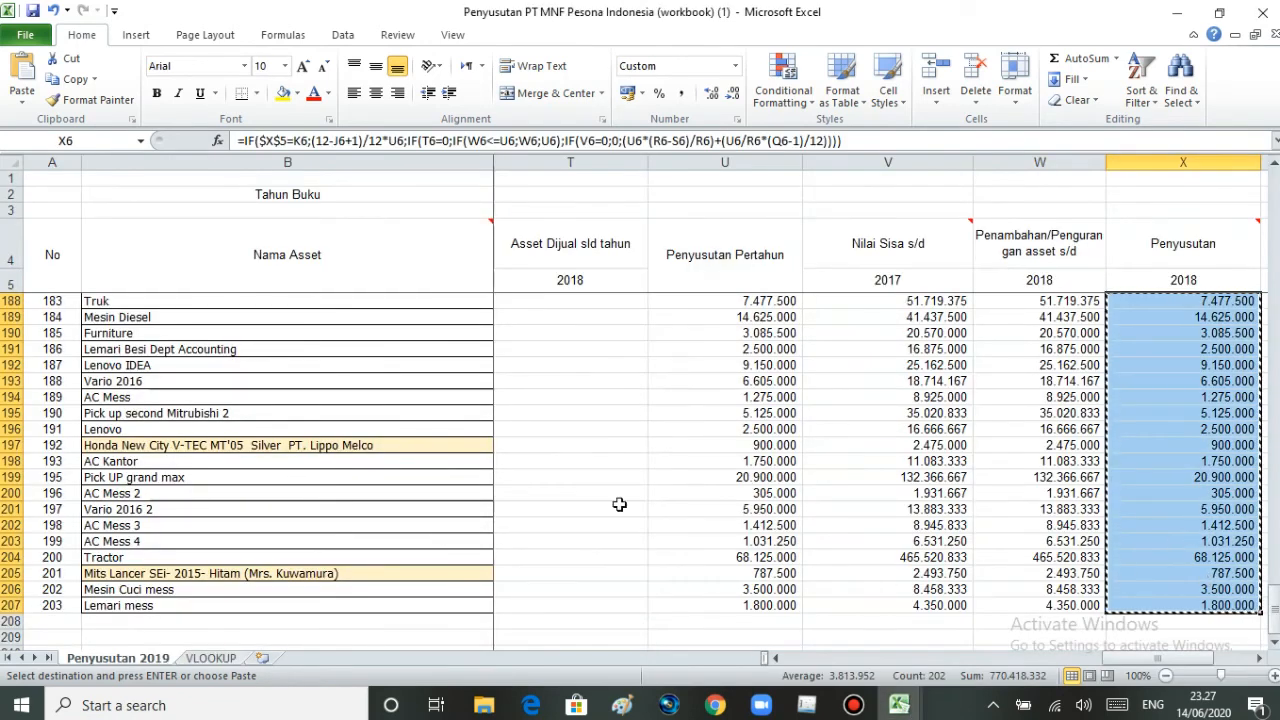
pyautogui.scroll(1, 409, 463)
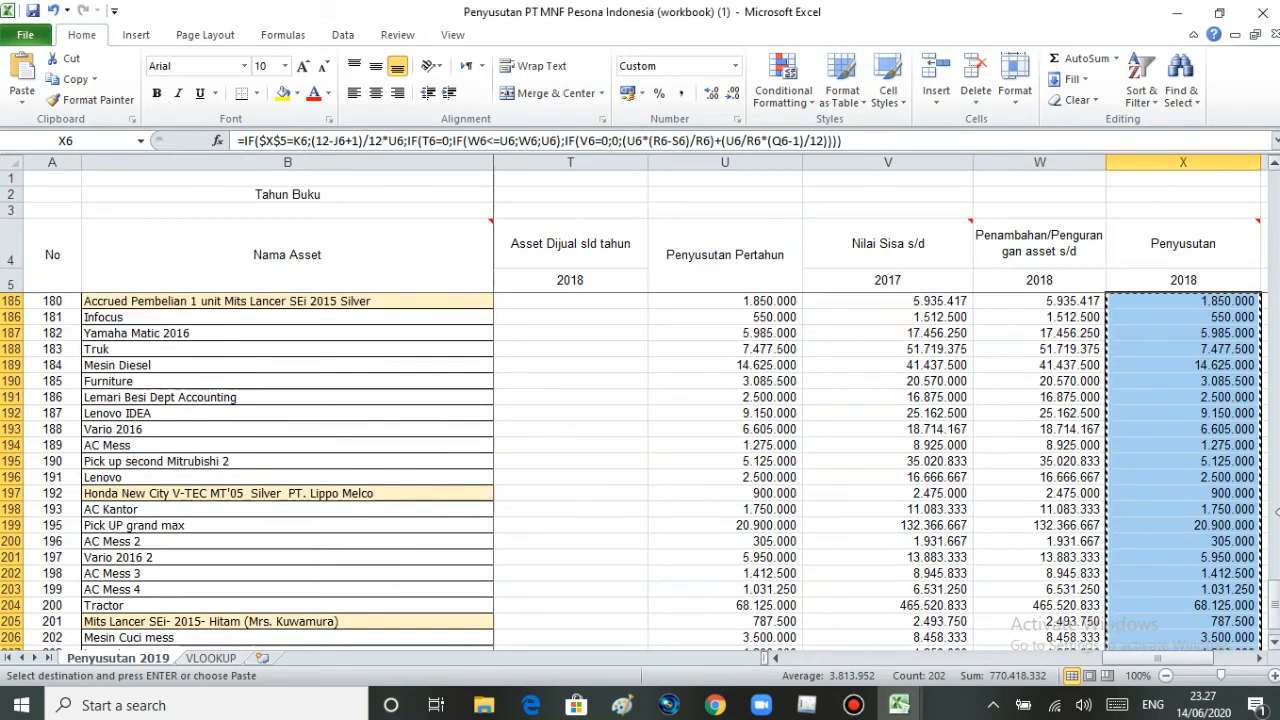
pyautogui.moveTo(1275, 600); pyautogui.dragTo(1265, 505)
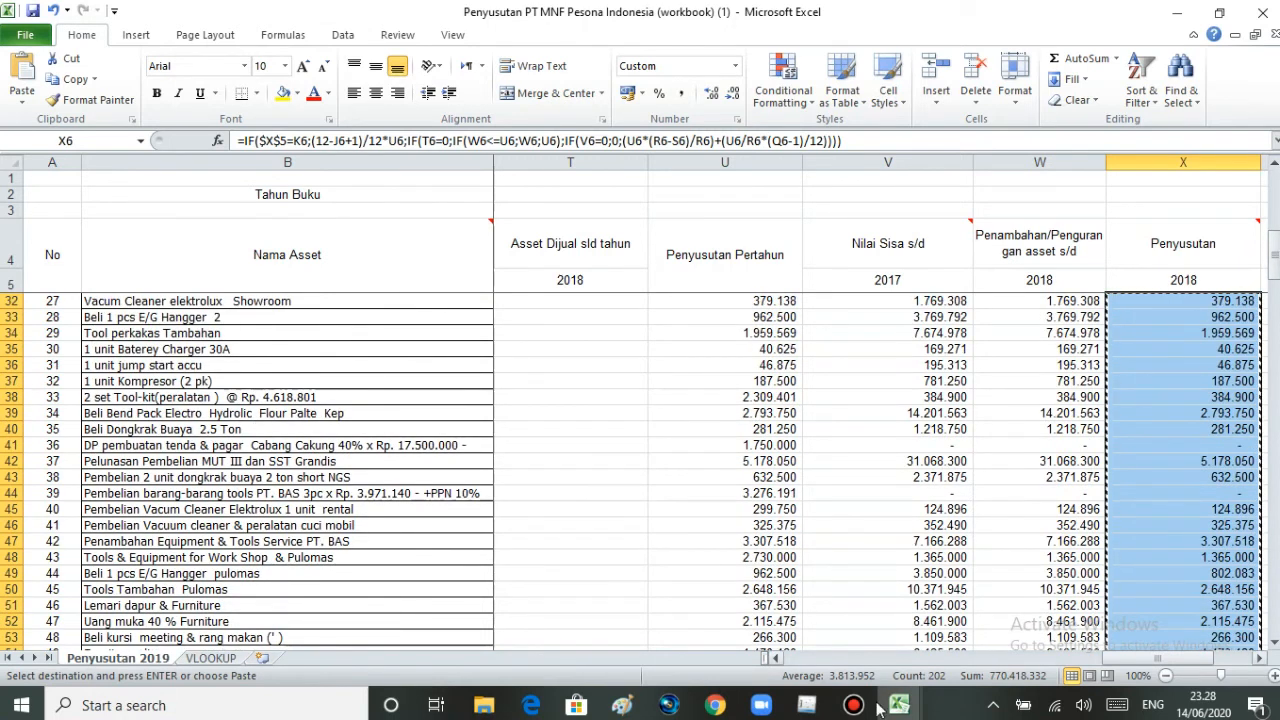
pyautogui.moveTo(897, 708)
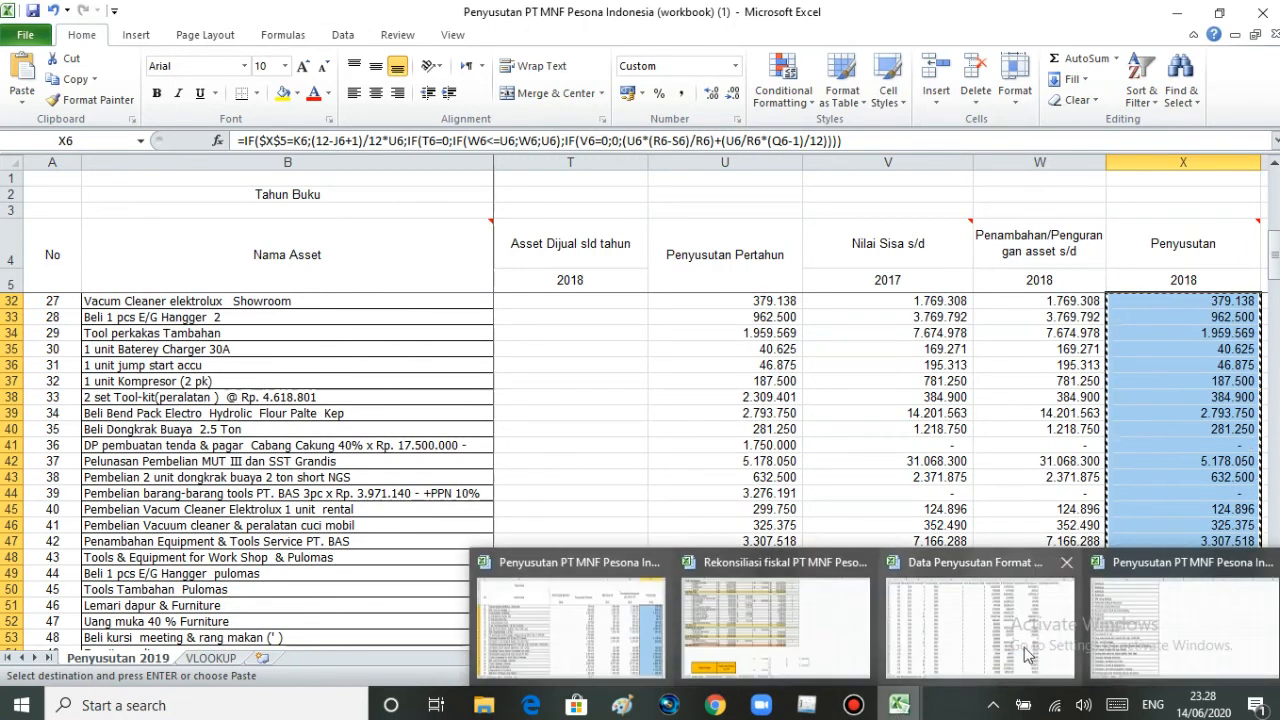
pyautogui.click(1134, 588)
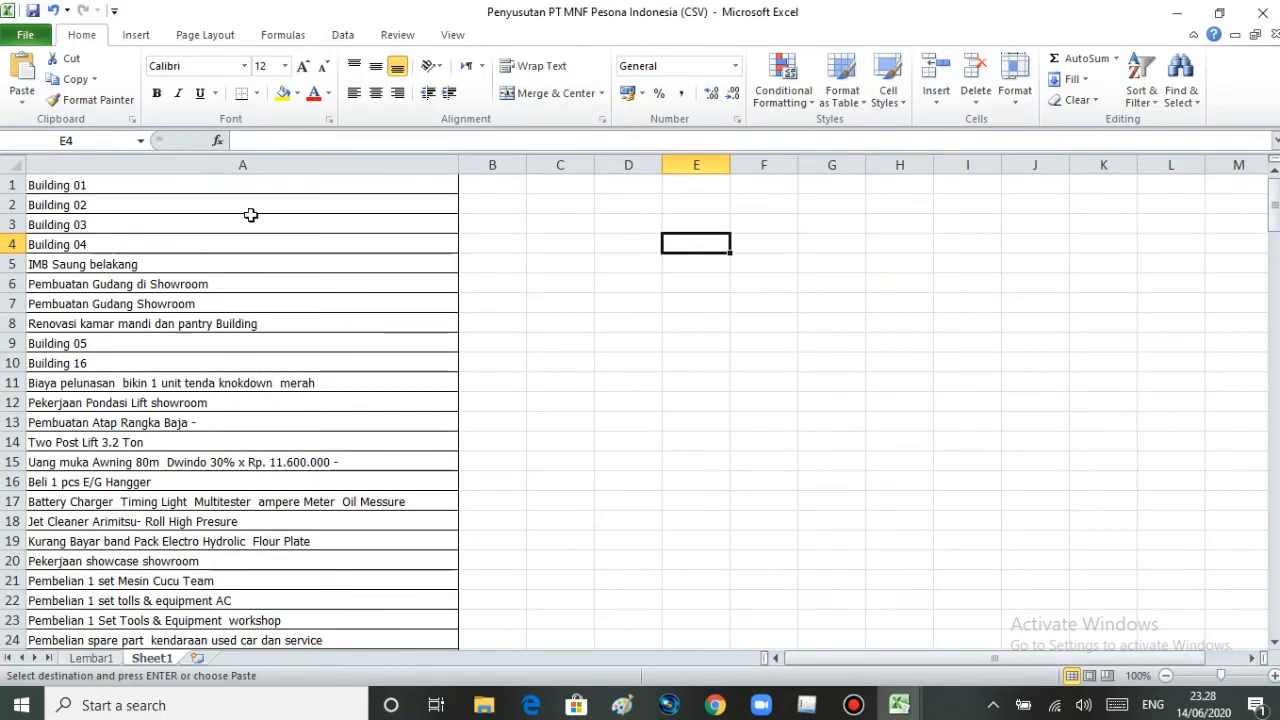
pyautogui.moveTo(231, 183); pyautogui.dragTo(236, 599)
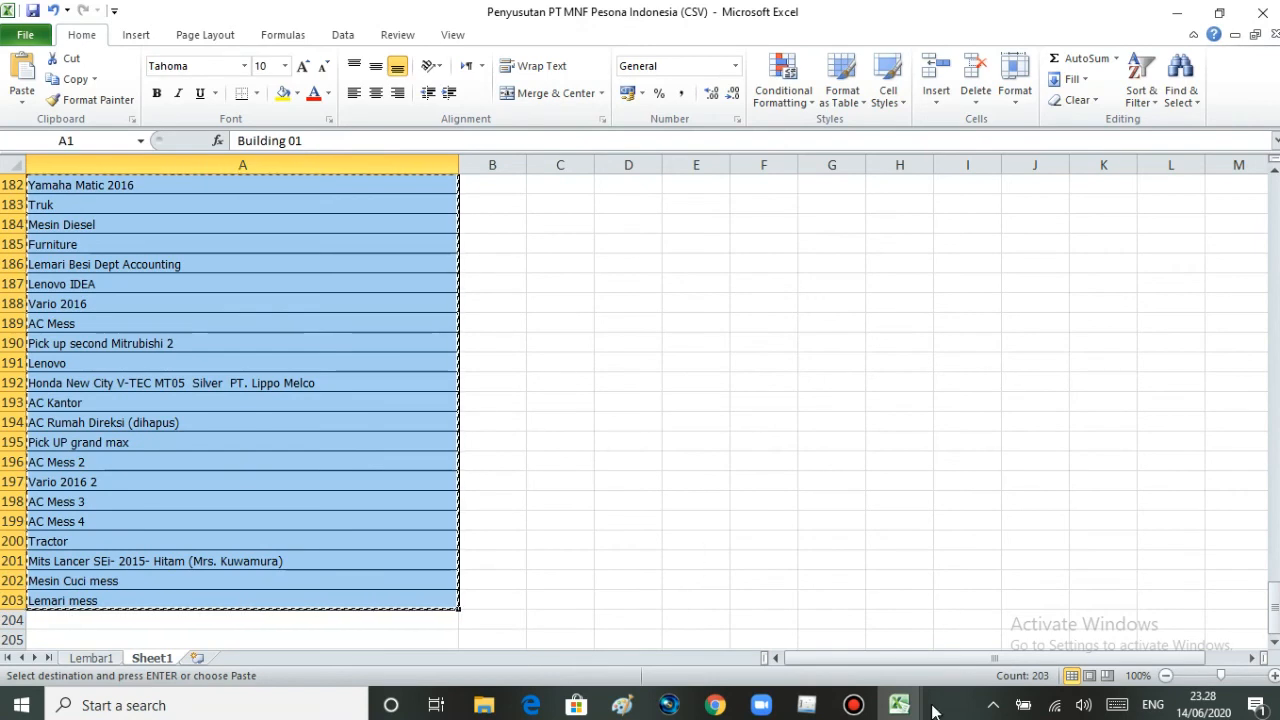
pyautogui.click(483, 429)
pyautogui.doubleClick(566, 437)
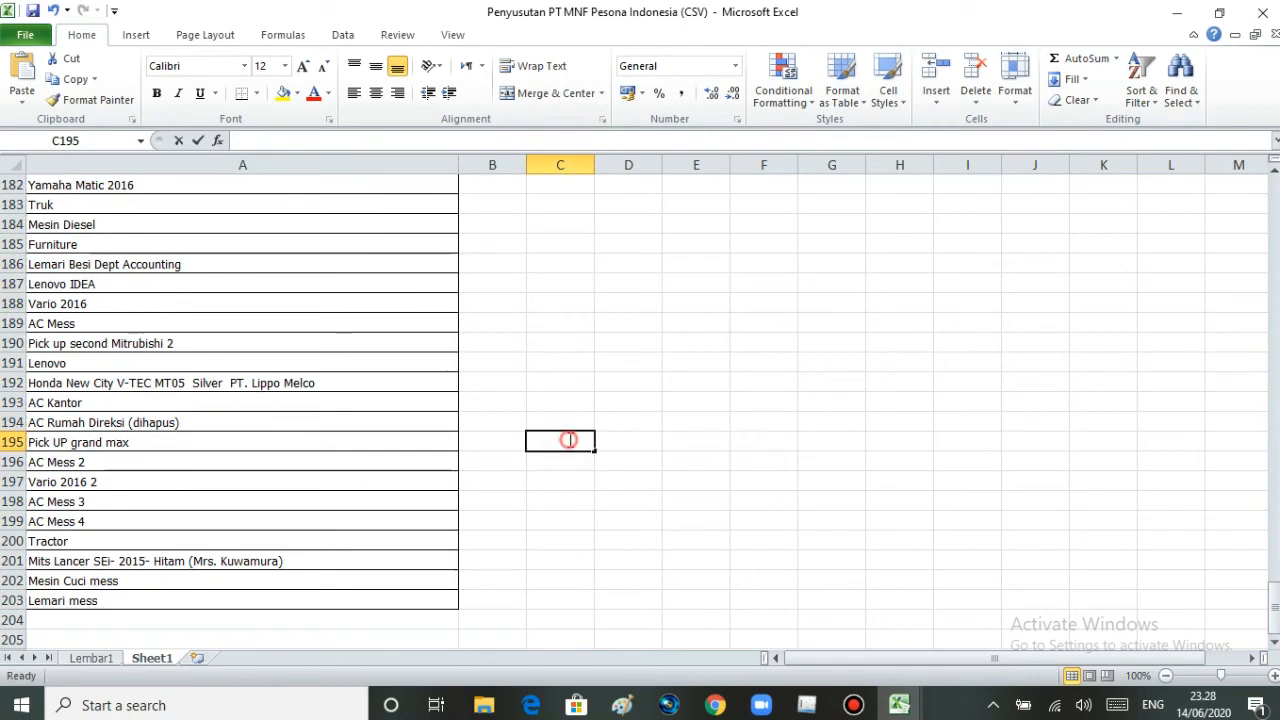
# - Delete the "AC Rumah Direksi (dihapus)" cell A194 from the Sheet1 name list and copy the asset names A1 to A202
pyautogui.click(203, 420)
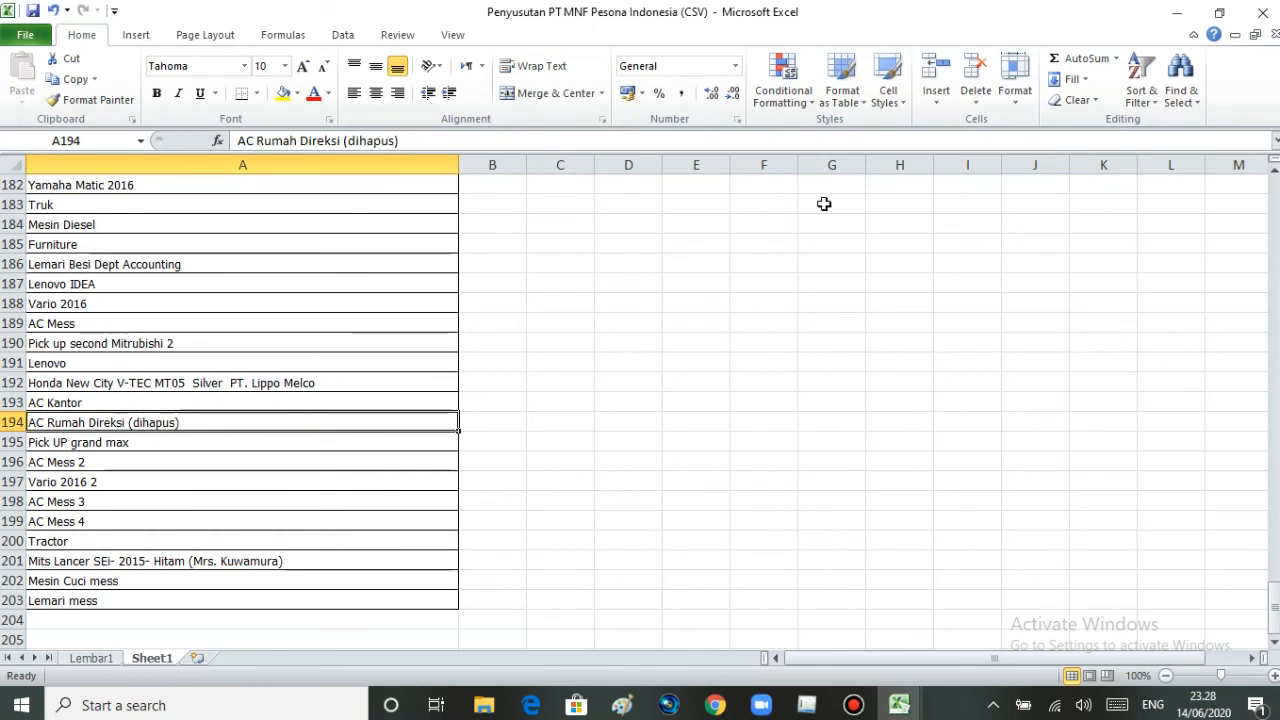
pyautogui.click(970, 70)
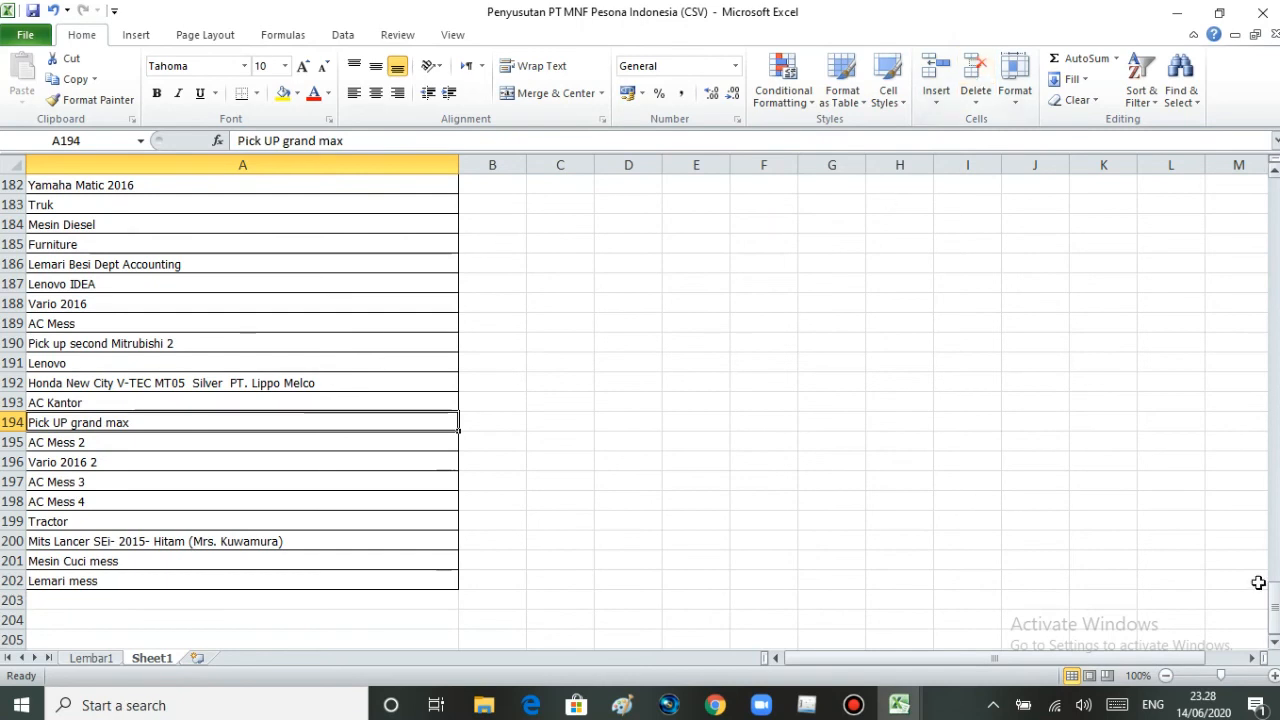
pyautogui.moveTo(1273, 605); pyautogui.dragTo(1273, 205)
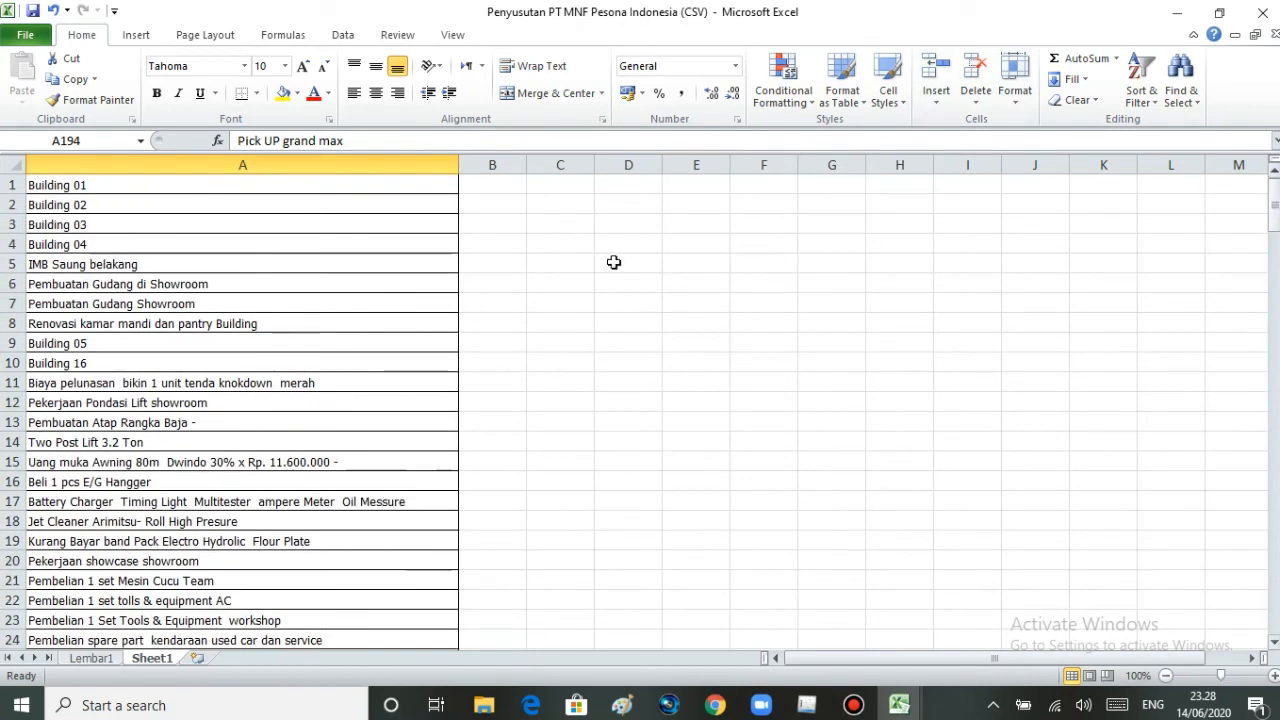
pyautogui.moveTo(203, 189); pyautogui.dragTo(168, 712)
pyautogui.moveTo(168, 716); pyautogui.dragTo(179, 601)
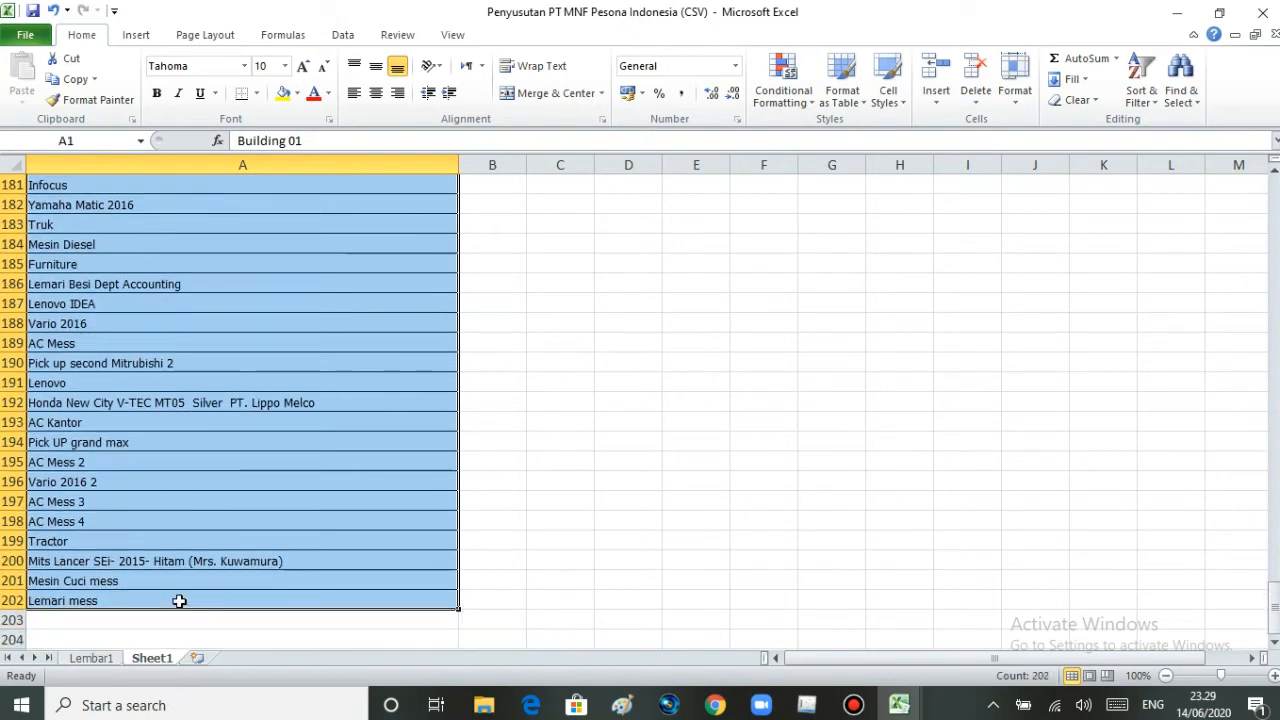
pyautogui.hotkey('ctrl', 'c')
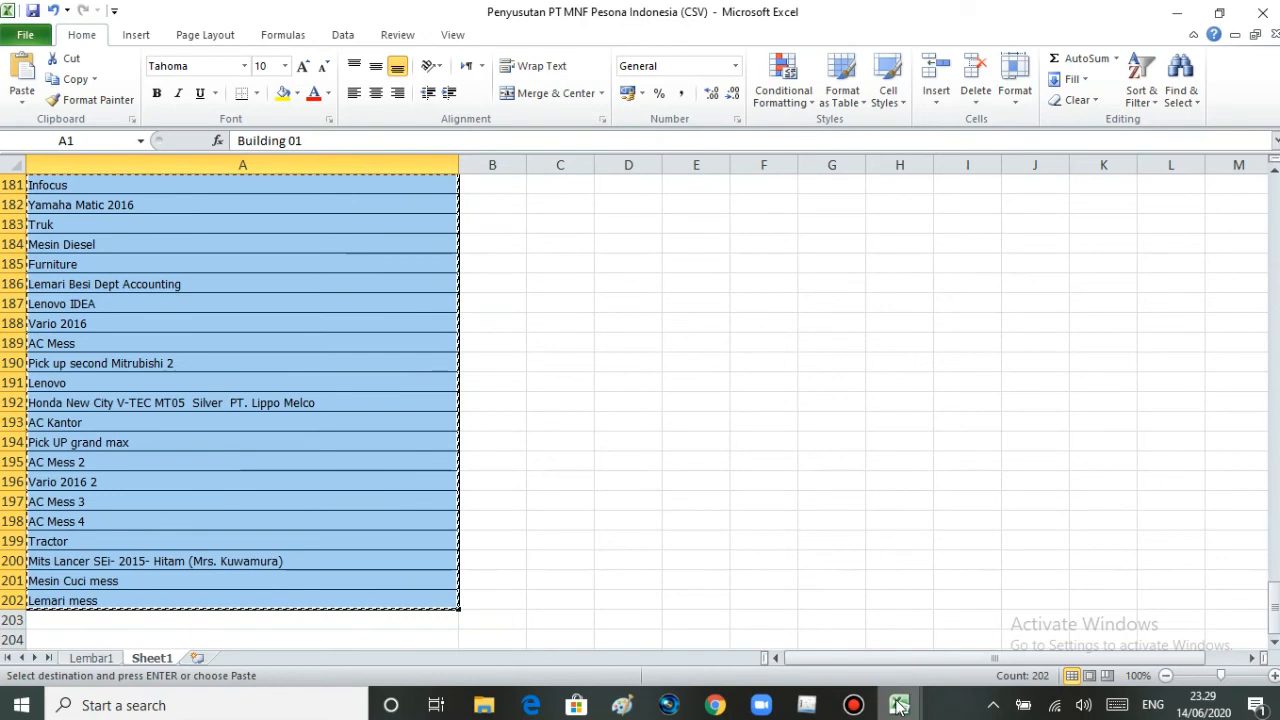
# - Paste the asset names from L2 down under Keterangan nama harta in Data Penyusutan Format CSV 2 and fit column L's width to them
pyautogui.moveTo(898, 706)
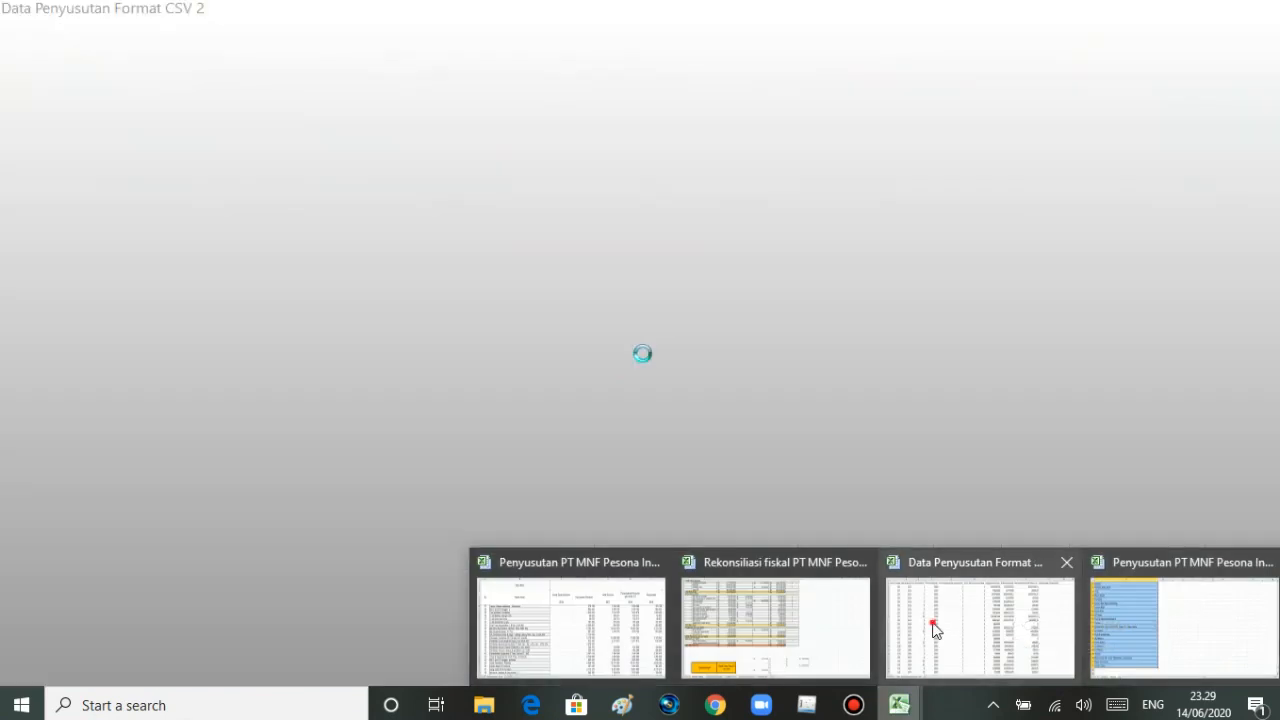
pyautogui.click(931, 626)
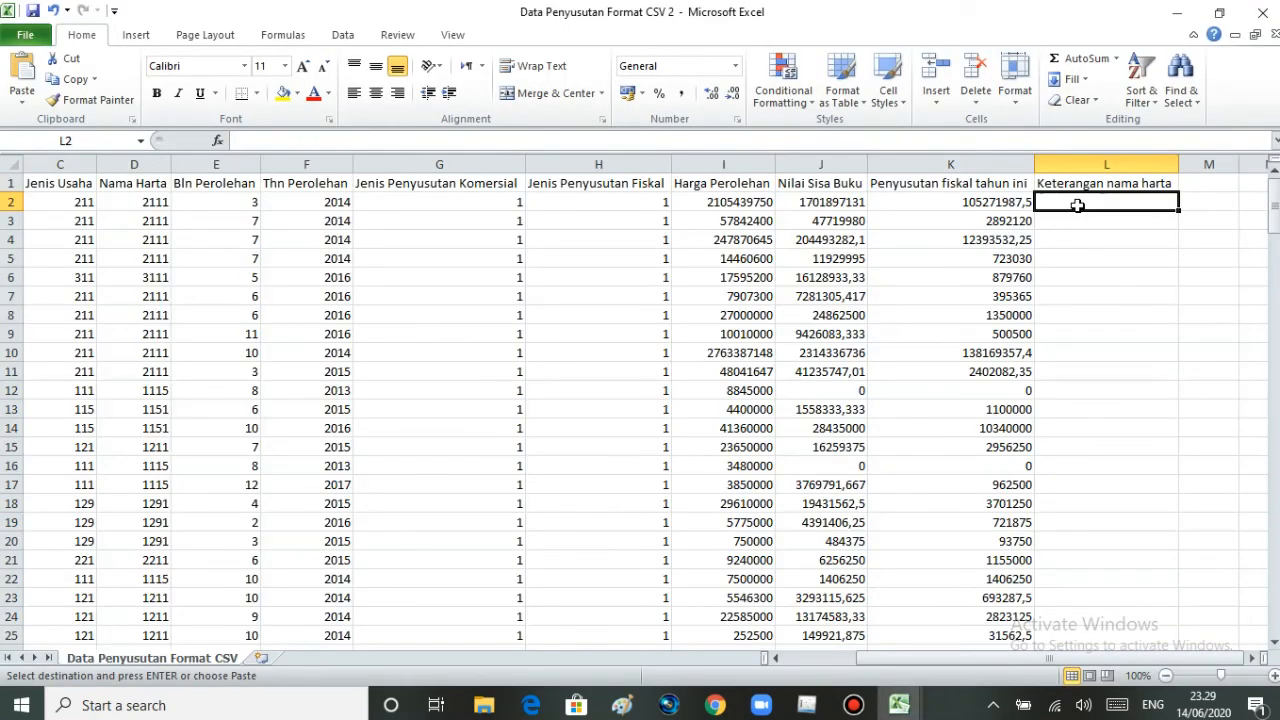
pyautogui.hotkey('ctrl', 'v')
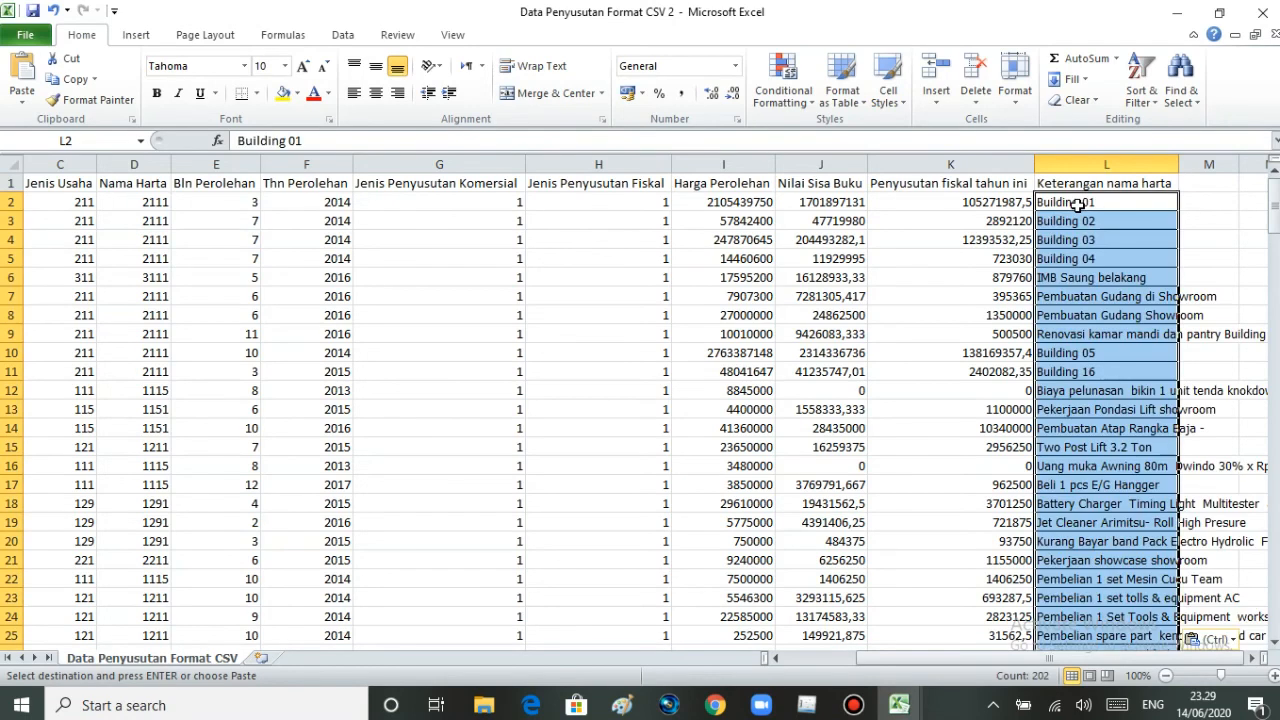
pyautogui.doubleClick(1178, 164)
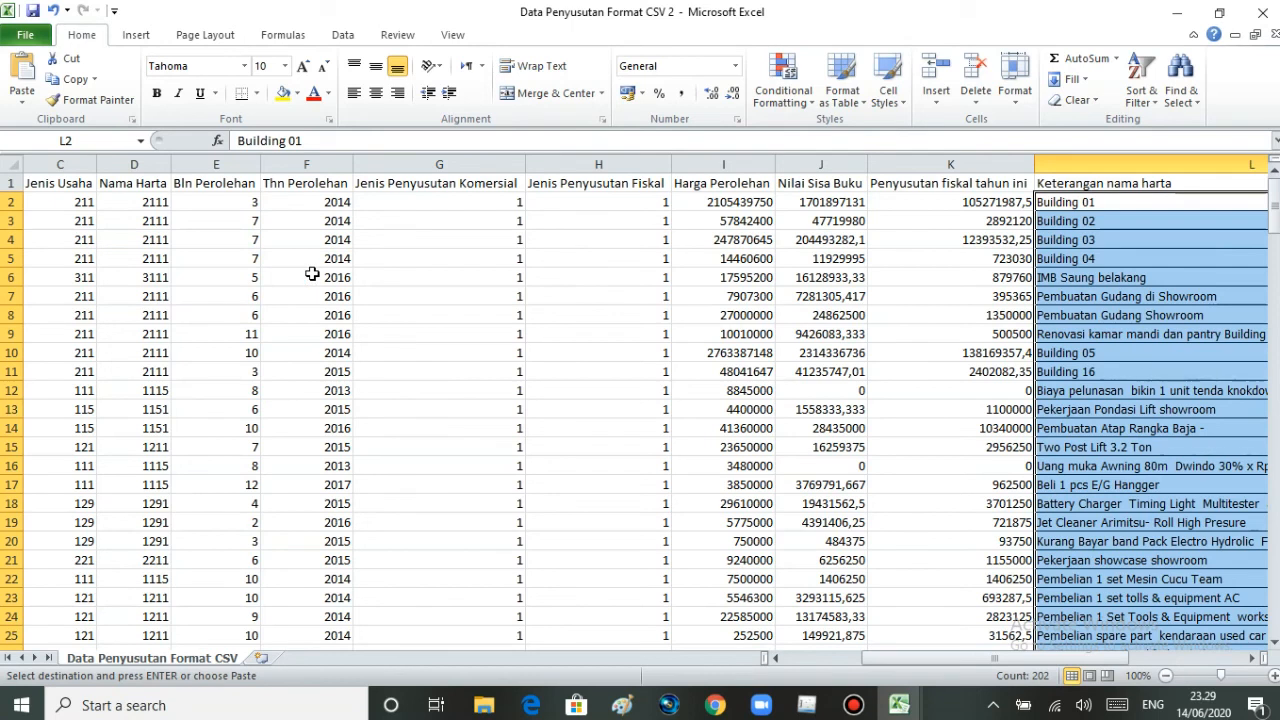
# - Save the workbook as "Data Penyusutan Format CSV siap impor" in CSV (Comma delimited) format, keeping that format despite incompatible features
pyautogui.click(25, 35)
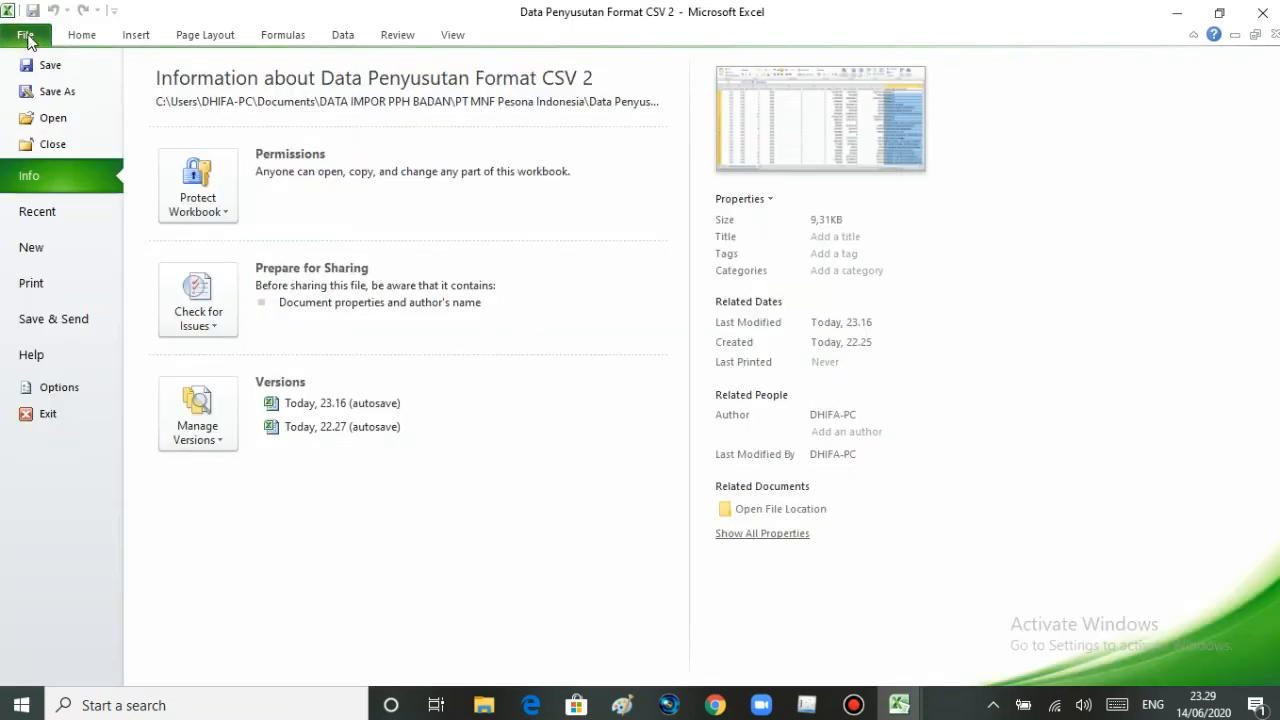
pyautogui.click(43, 89)
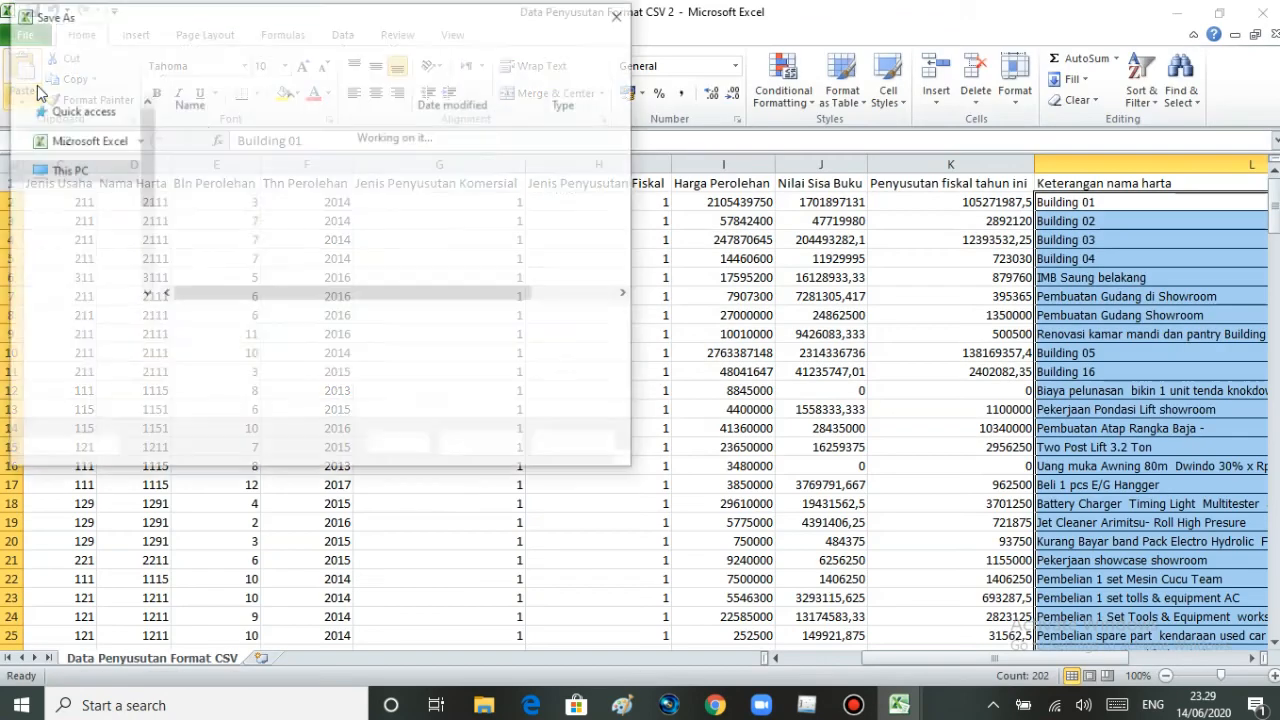
pyautogui.click(307, 323)
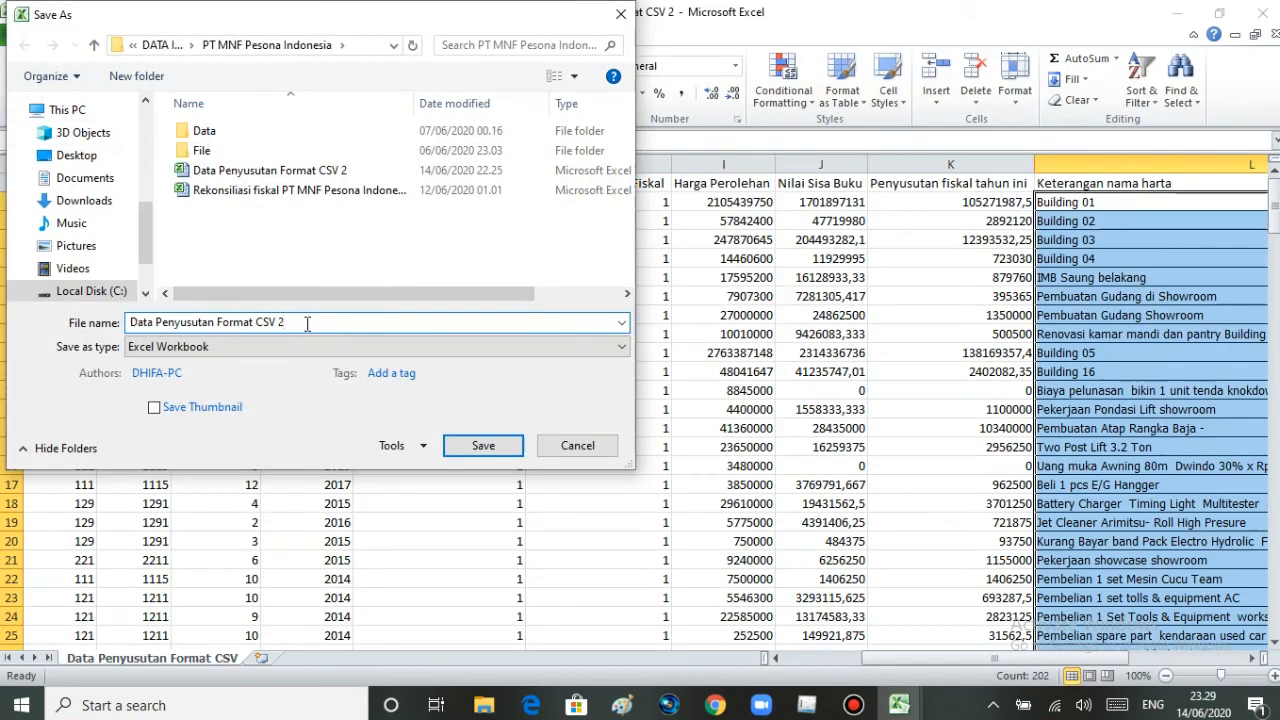
pyautogui.press('BackSpace')
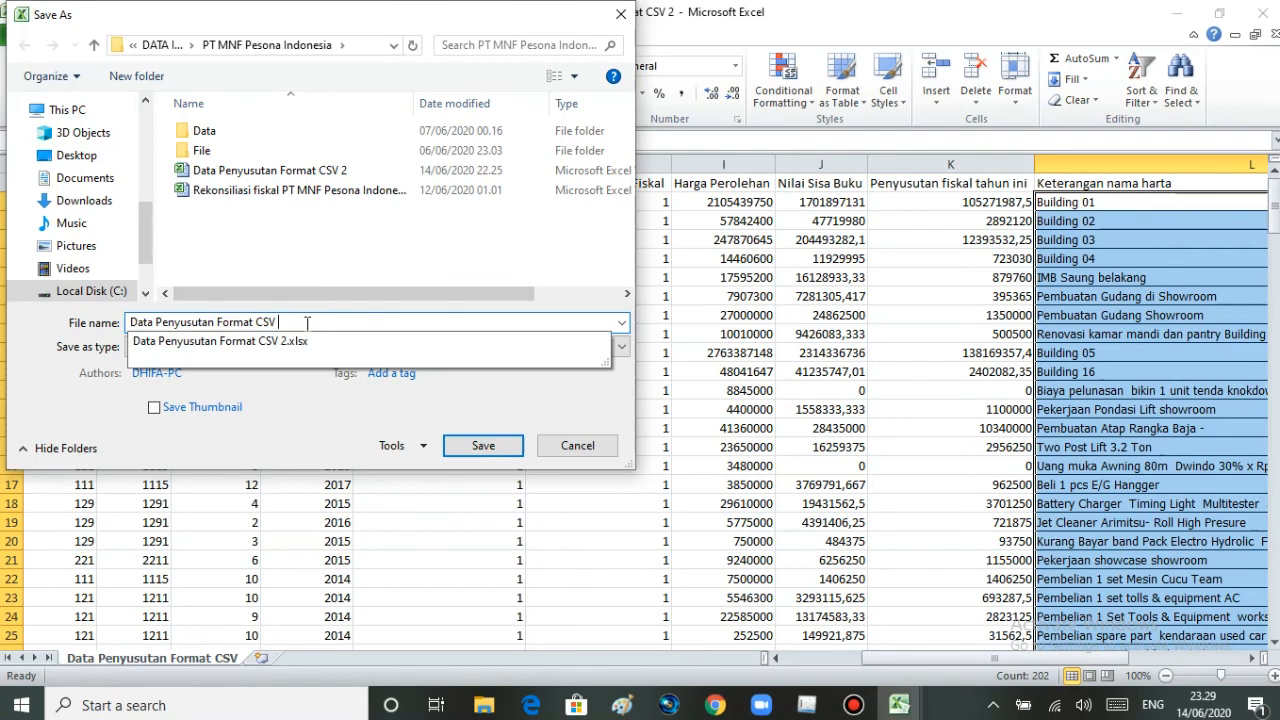
pyautogui.write('siap imp')
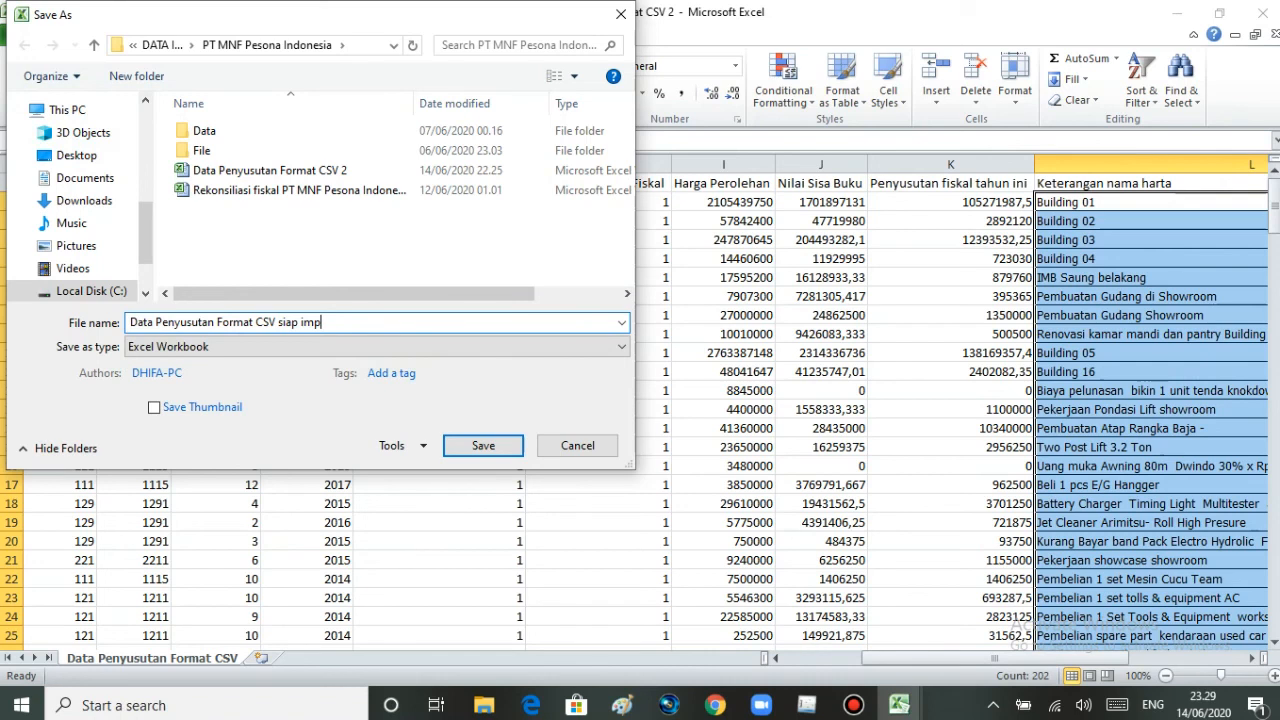
pyautogui.write('or')
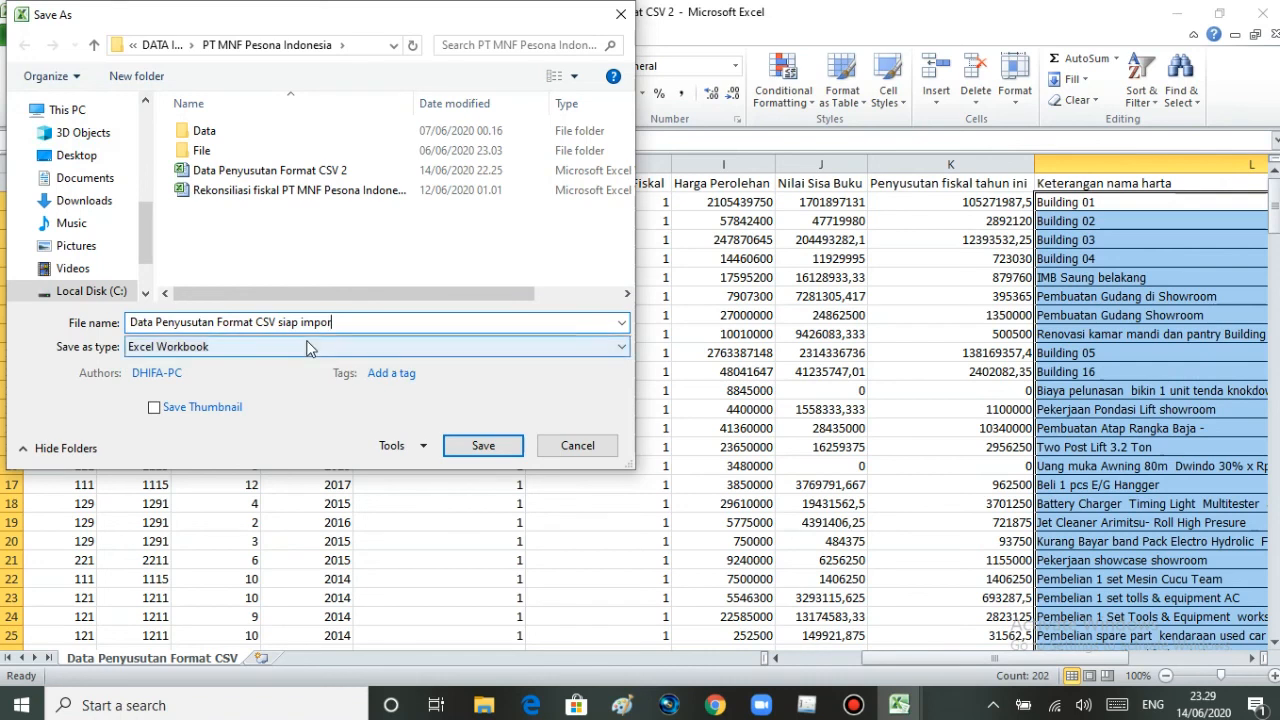
pyautogui.click(308, 346)
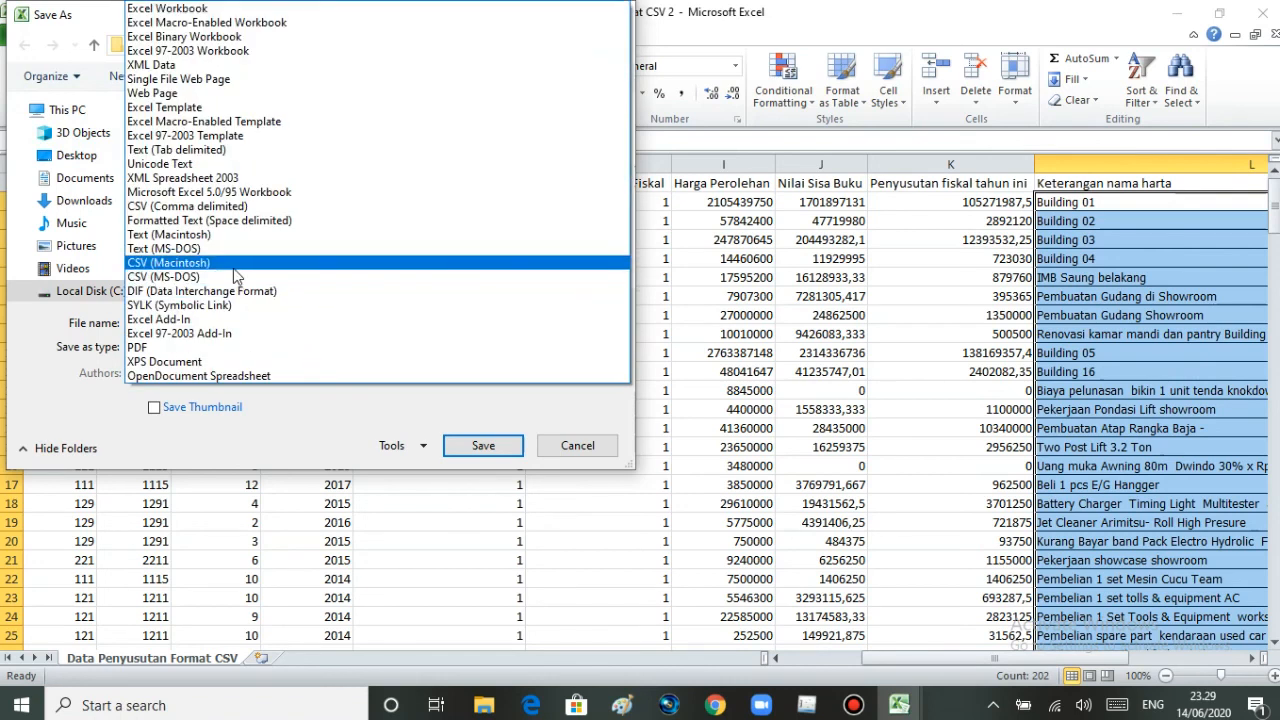
pyautogui.click(285, 207)
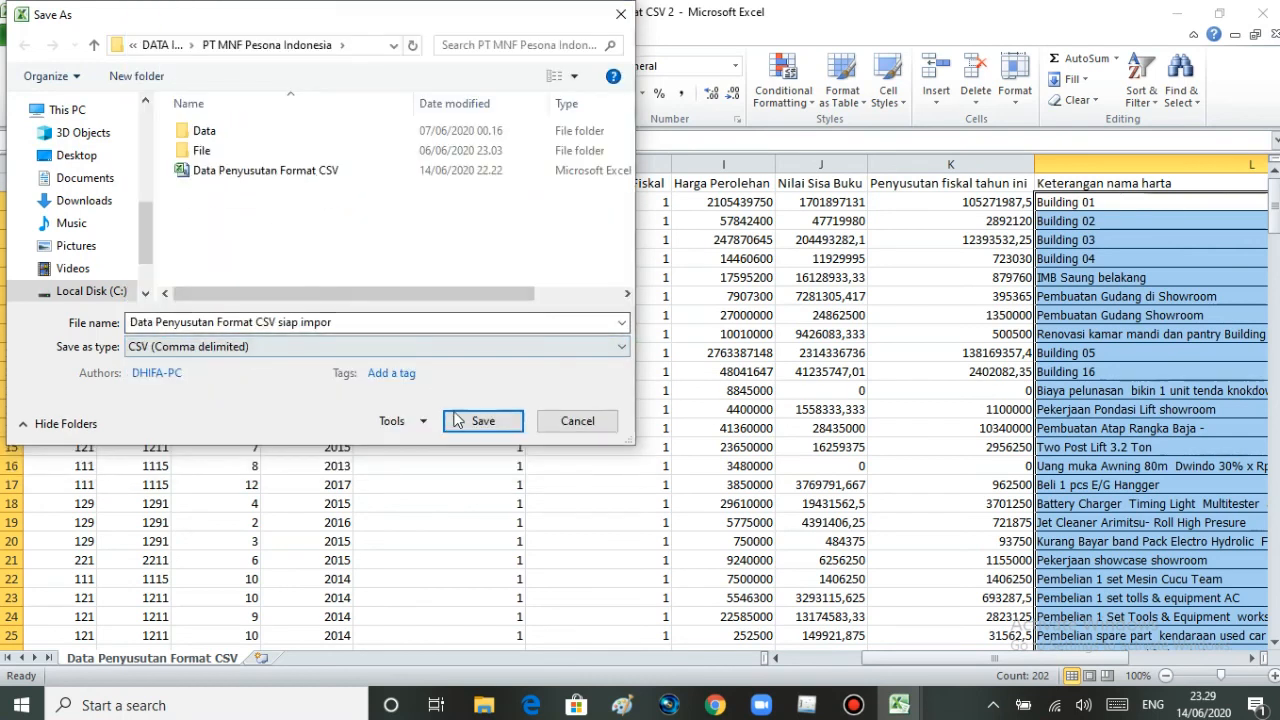
pyautogui.click(481, 421)
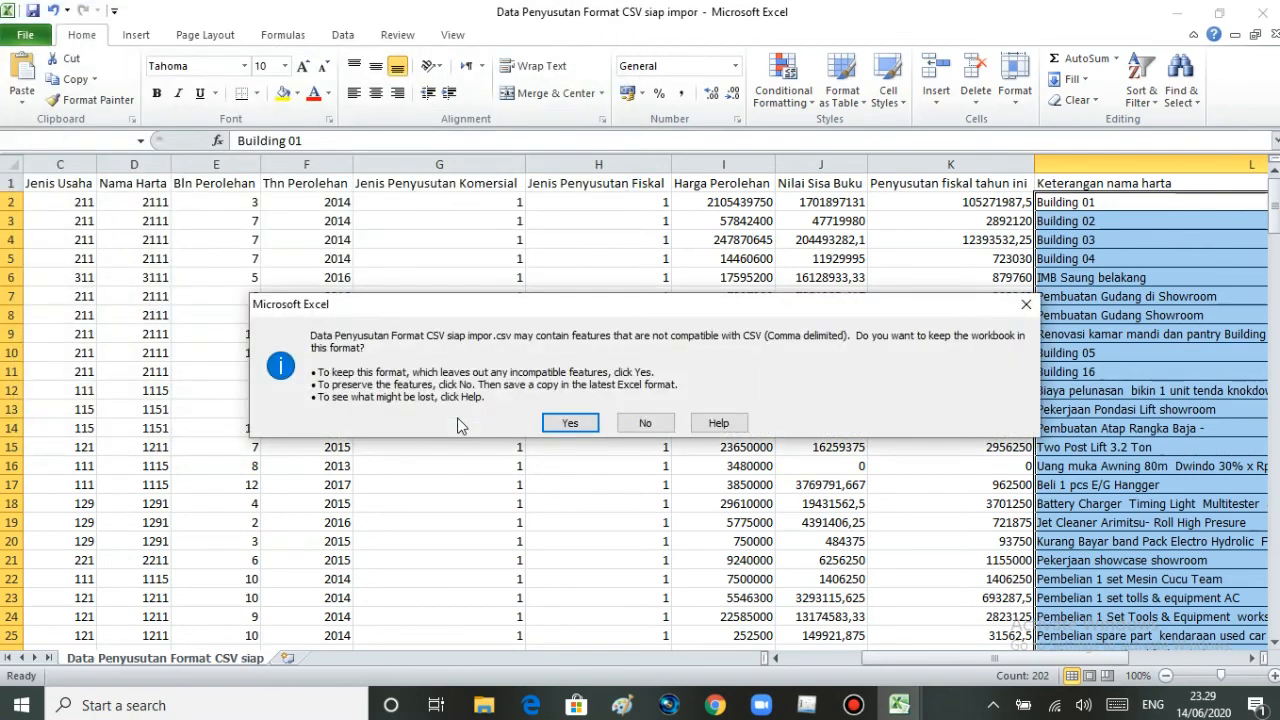
pyautogui.click(560, 423)
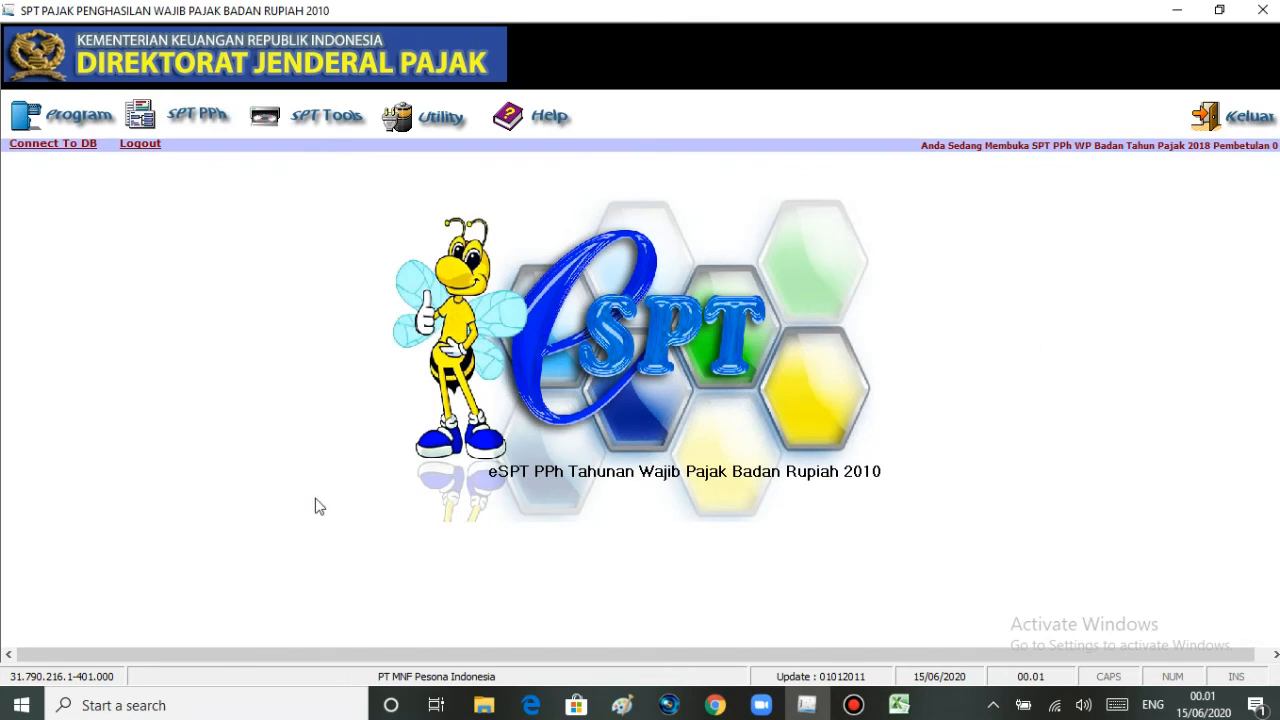
# - Switch to eSPT, delete the Building 01 entry from Daftar Penyusutan dan Amortisasi Fiskal and close the list
pyautogui.click(202, 118)
pyautogui.moveTo(214, 150)
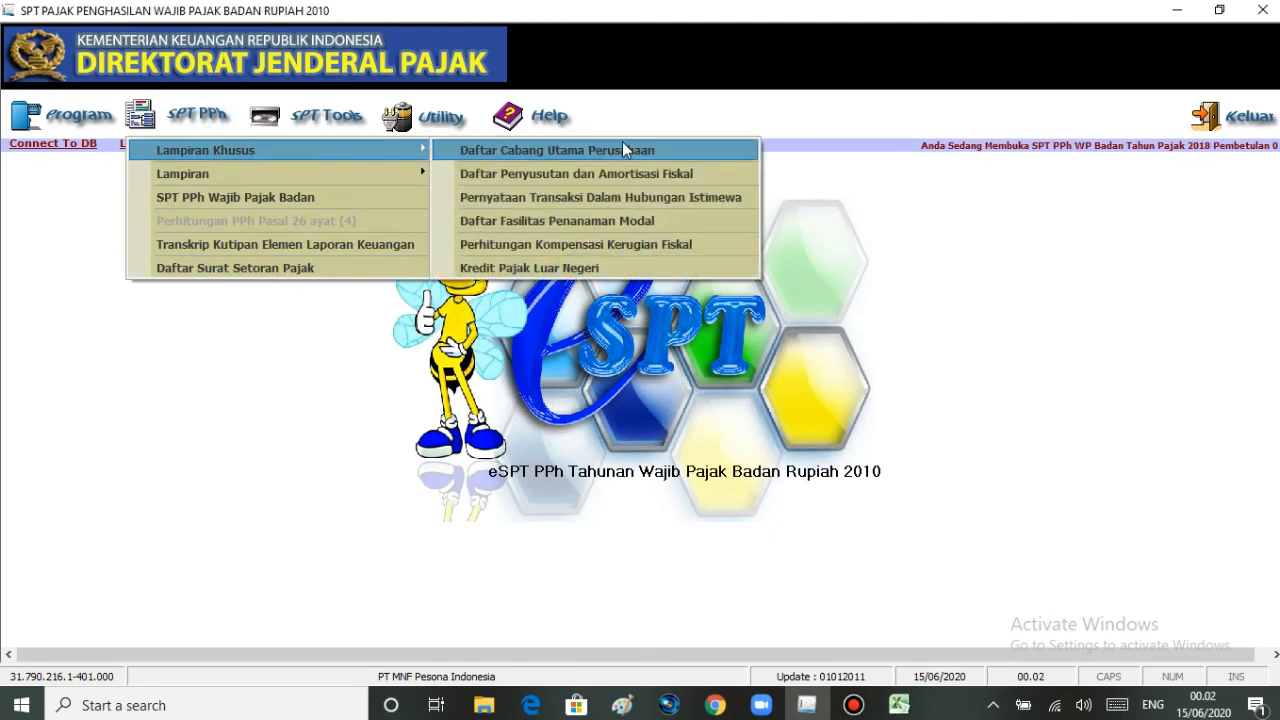
pyautogui.click(615, 174)
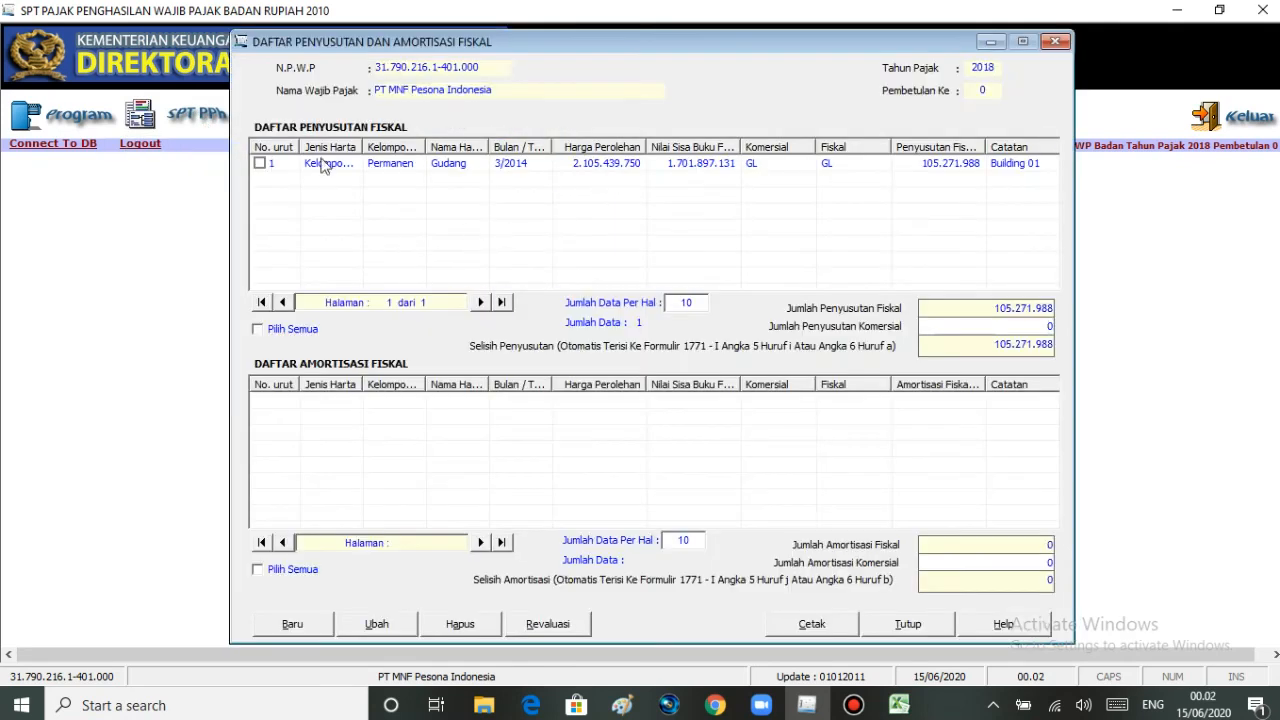
pyautogui.click(259, 164)
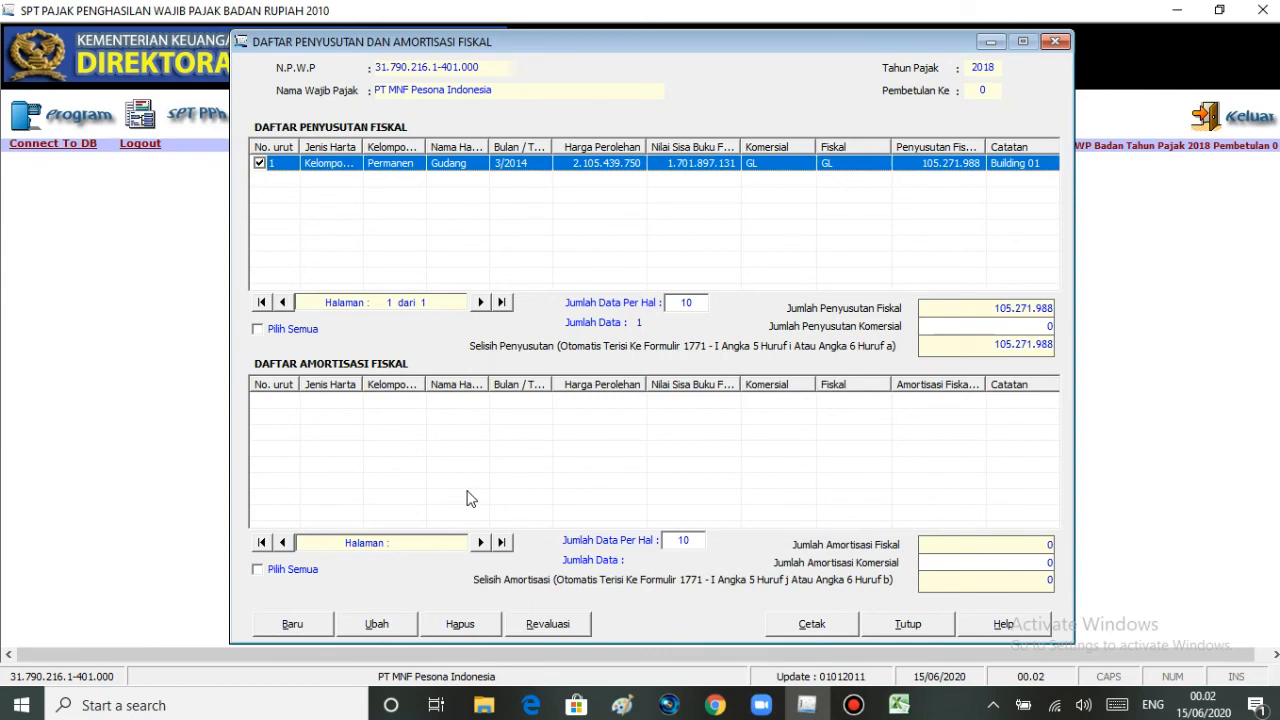
pyautogui.click(458, 623)
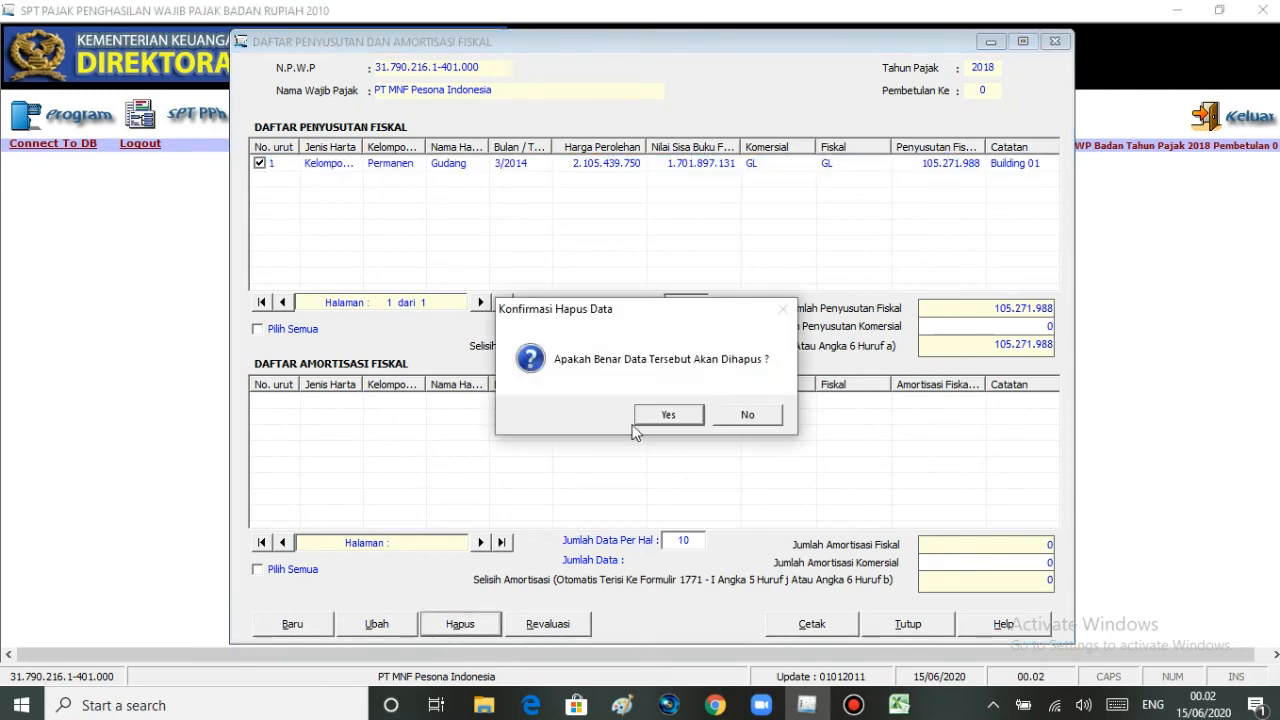
pyautogui.click(656, 419)
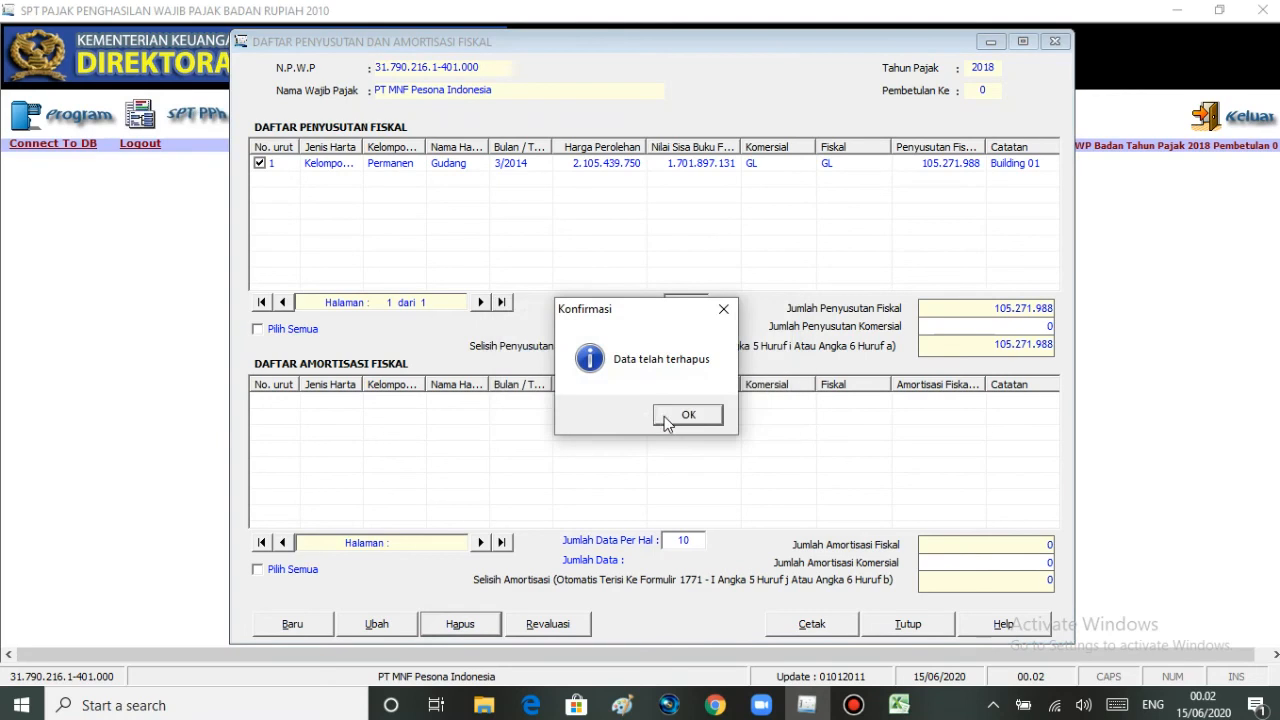
pyautogui.click(667, 420)
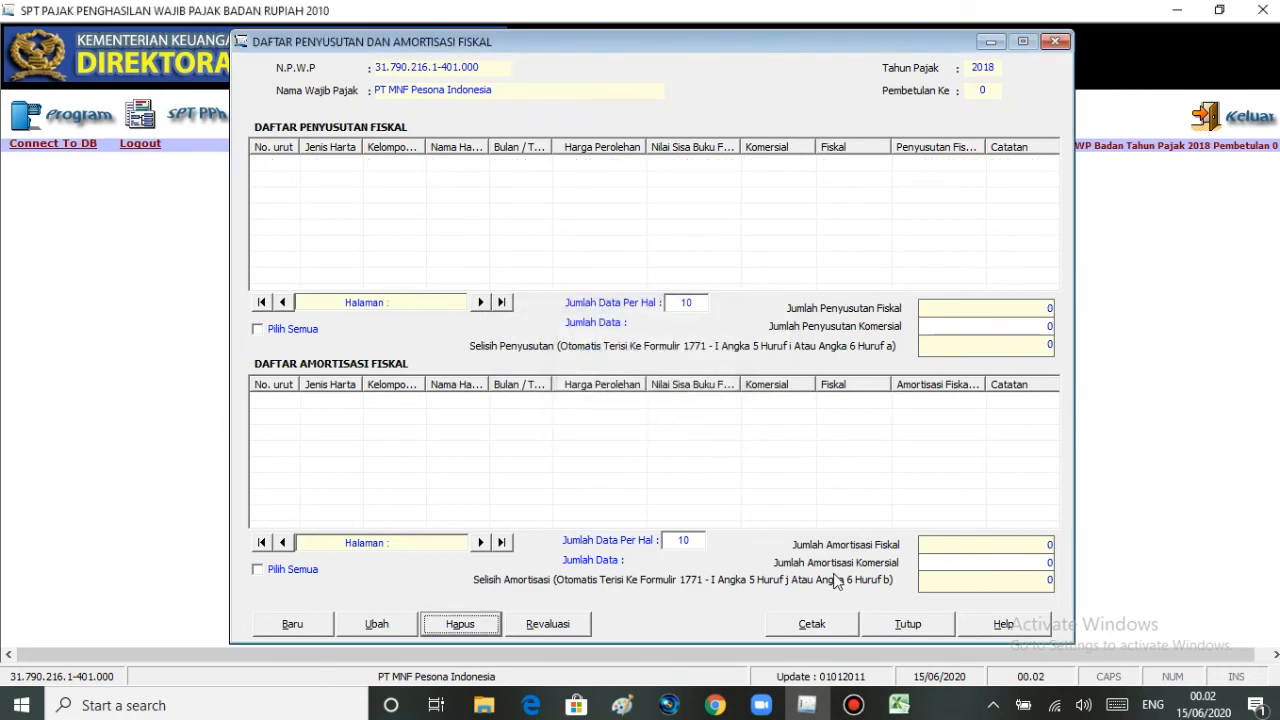
pyautogui.click(886, 624)
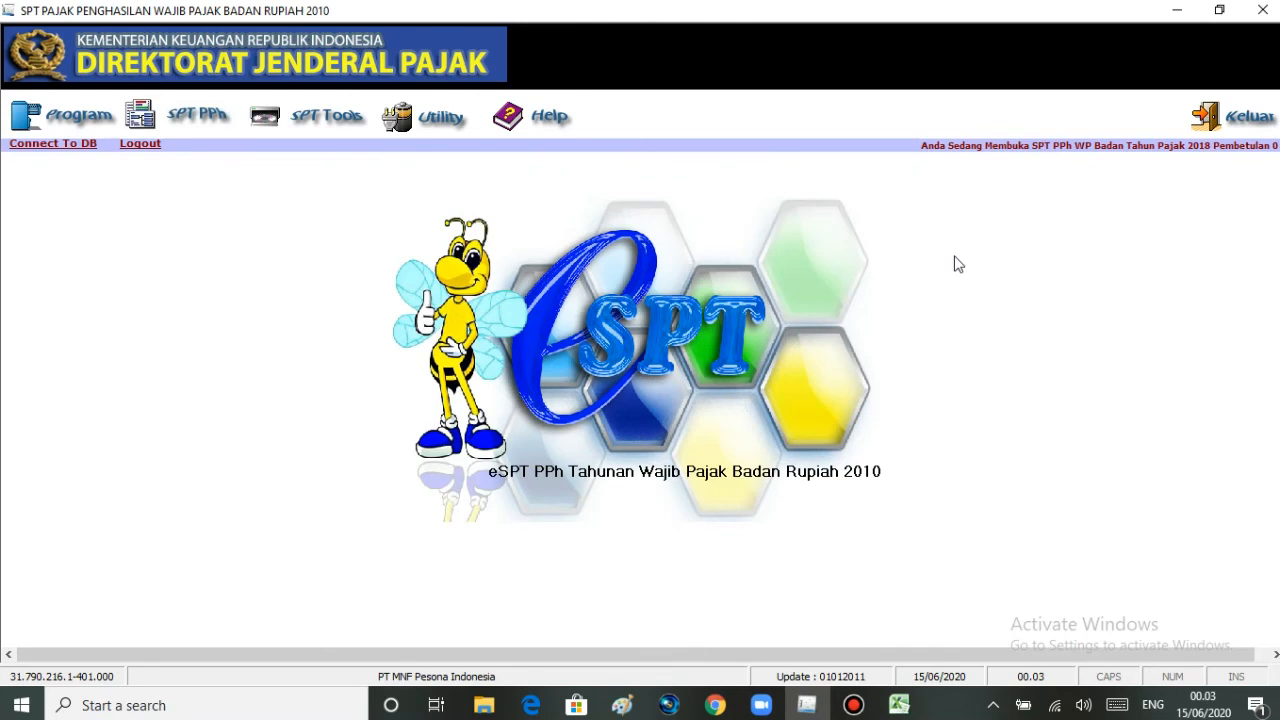
# - Open the data import and set it to Penyusutan dan Amortisasi Fiskal Badan for Tahun Pajak 2018
pyautogui.click(425, 117)
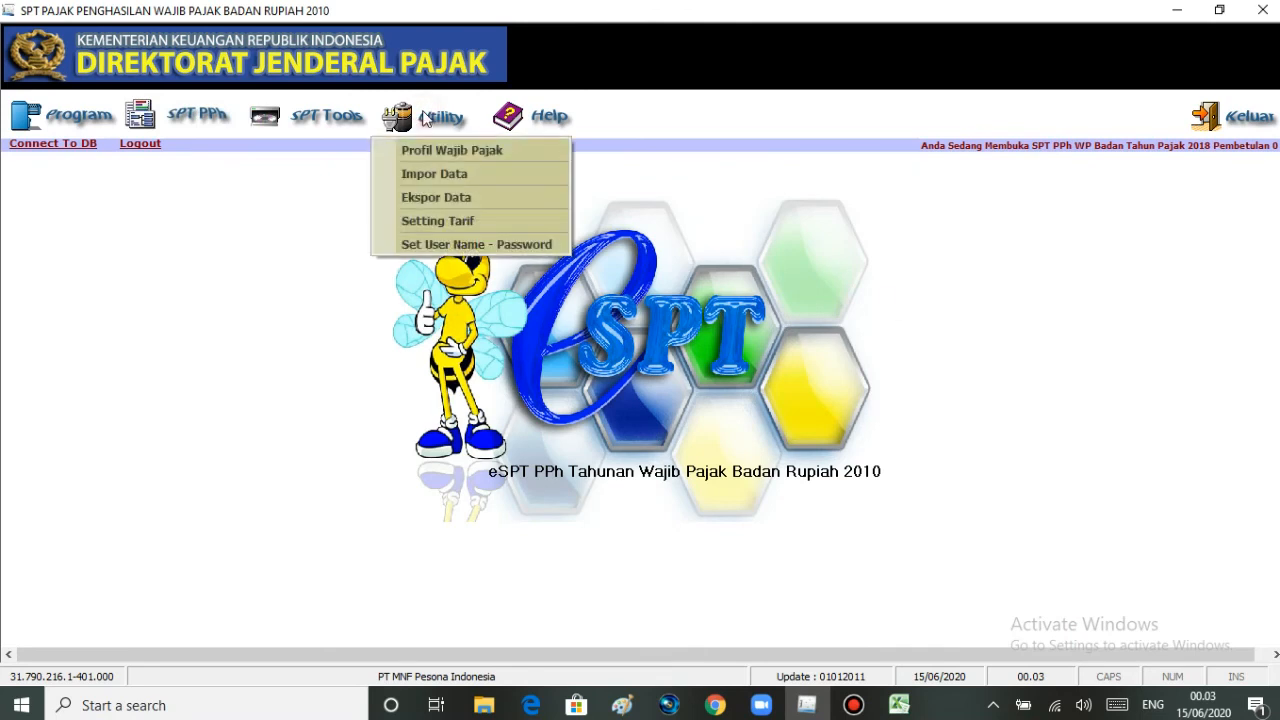
pyautogui.click(424, 176)
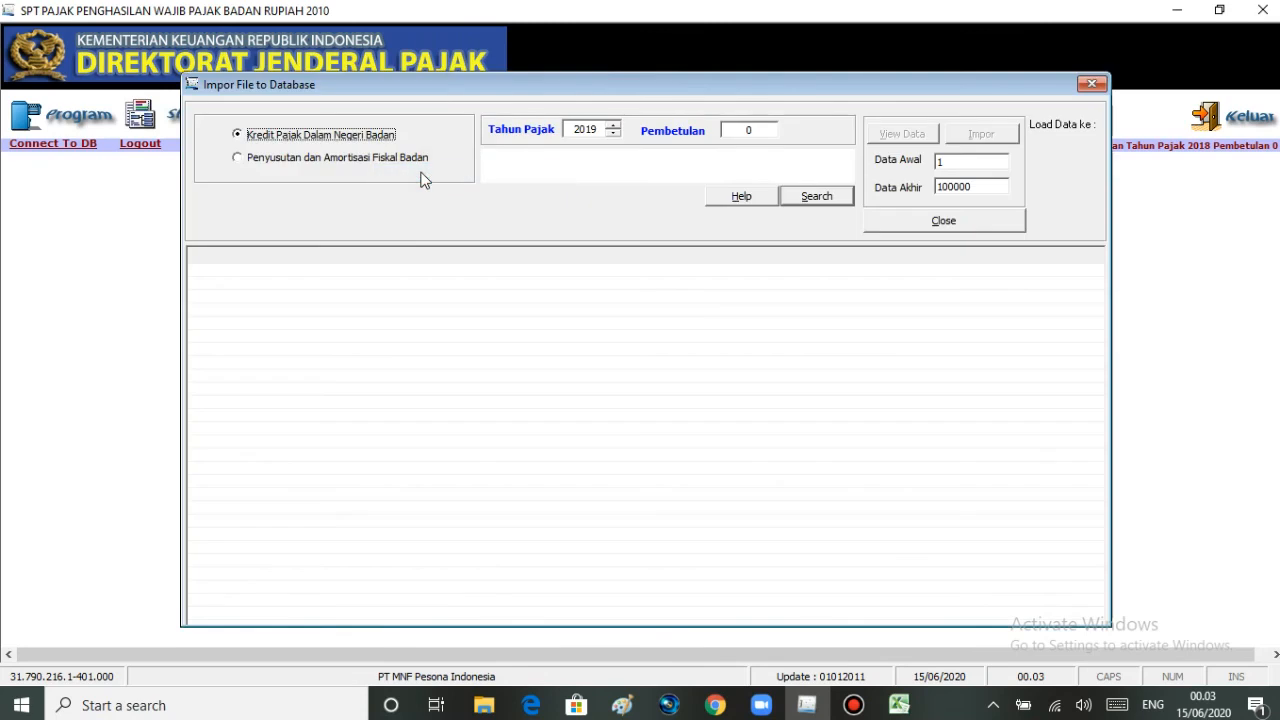
pyautogui.click(239, 158)
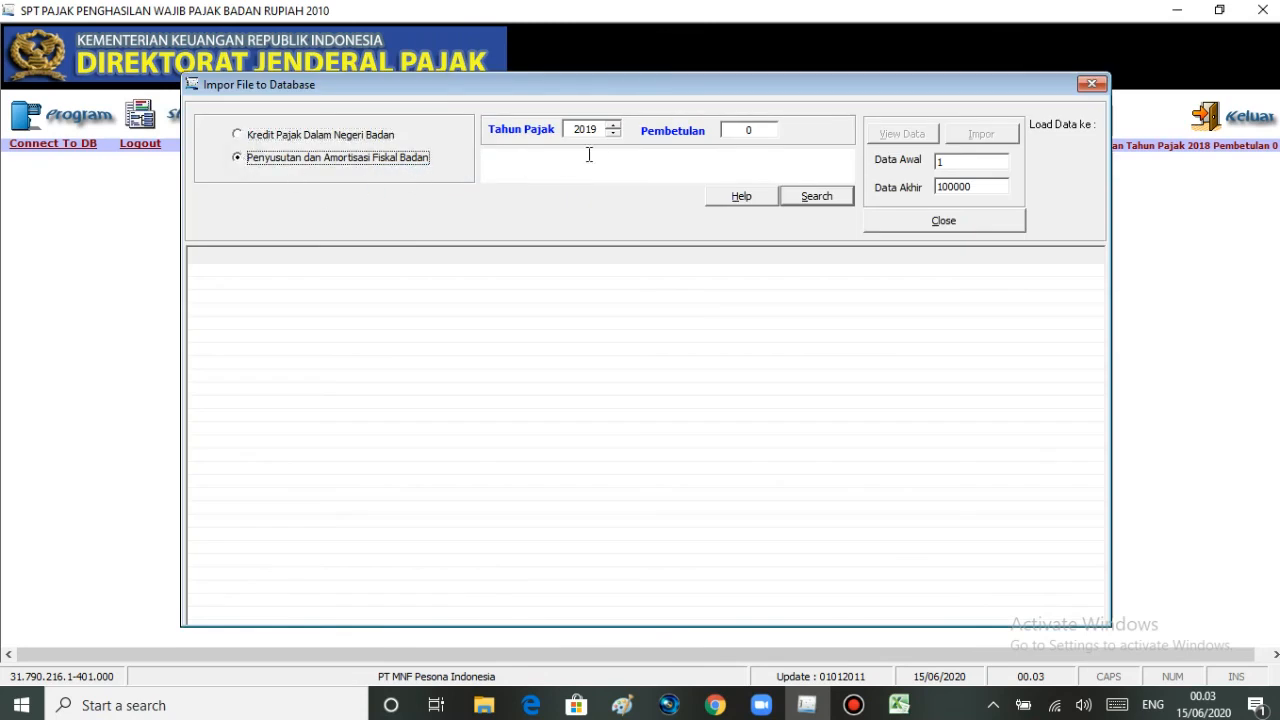
pyautogui.click(611, 134)
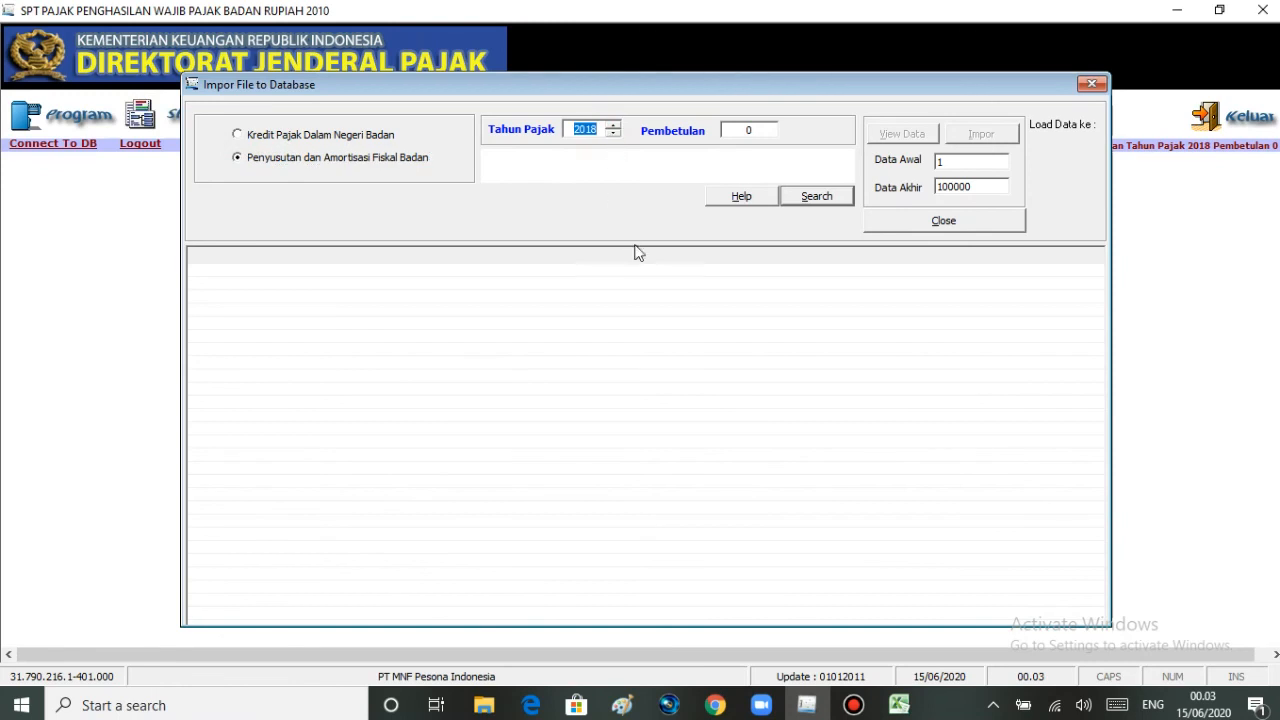
# - Choose "Data Penyusutan Format CSV siap impor" as the import file and load its records for preview
pyautogui.click(797, 198)
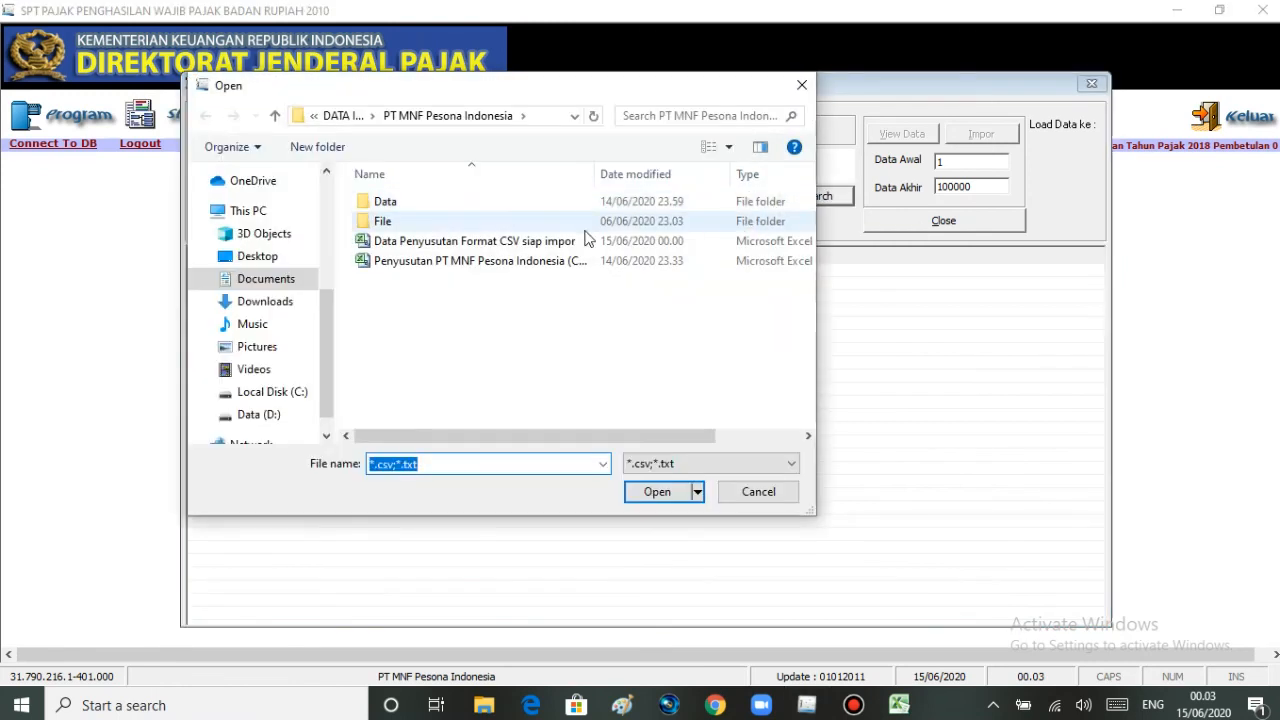
pyautogui.click(557, 243)
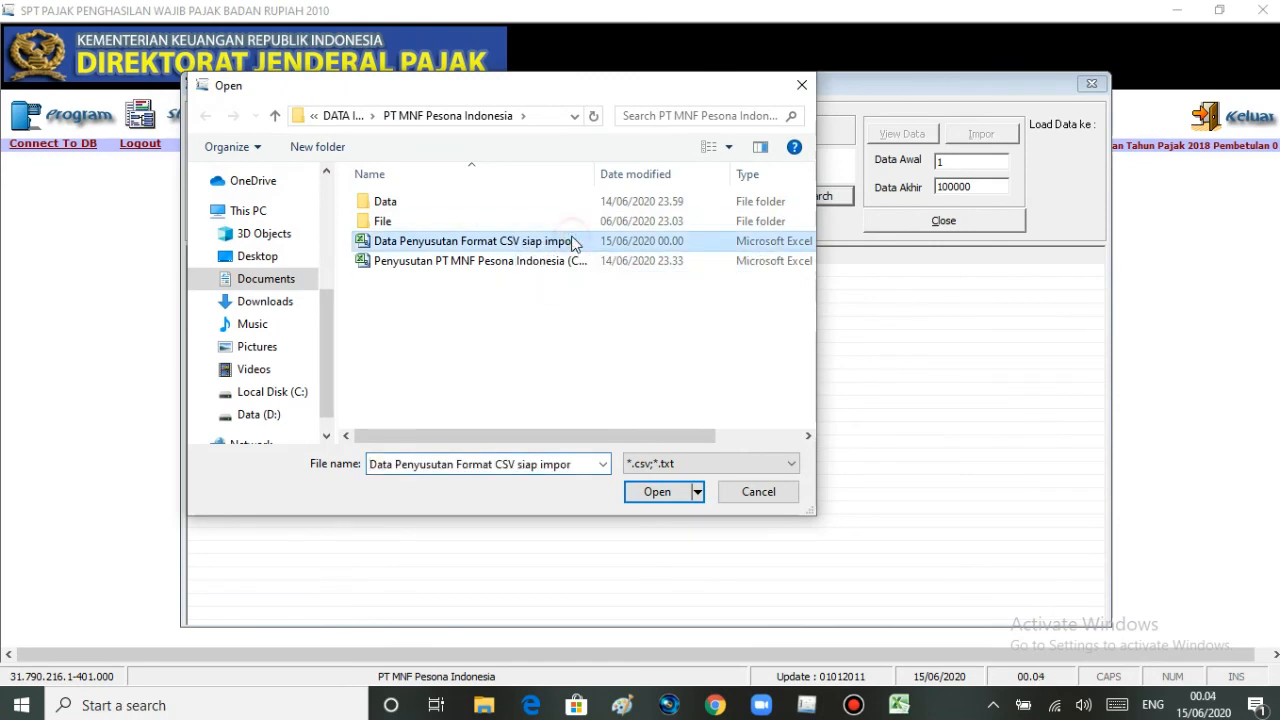
pyautogui.click(656, 492)
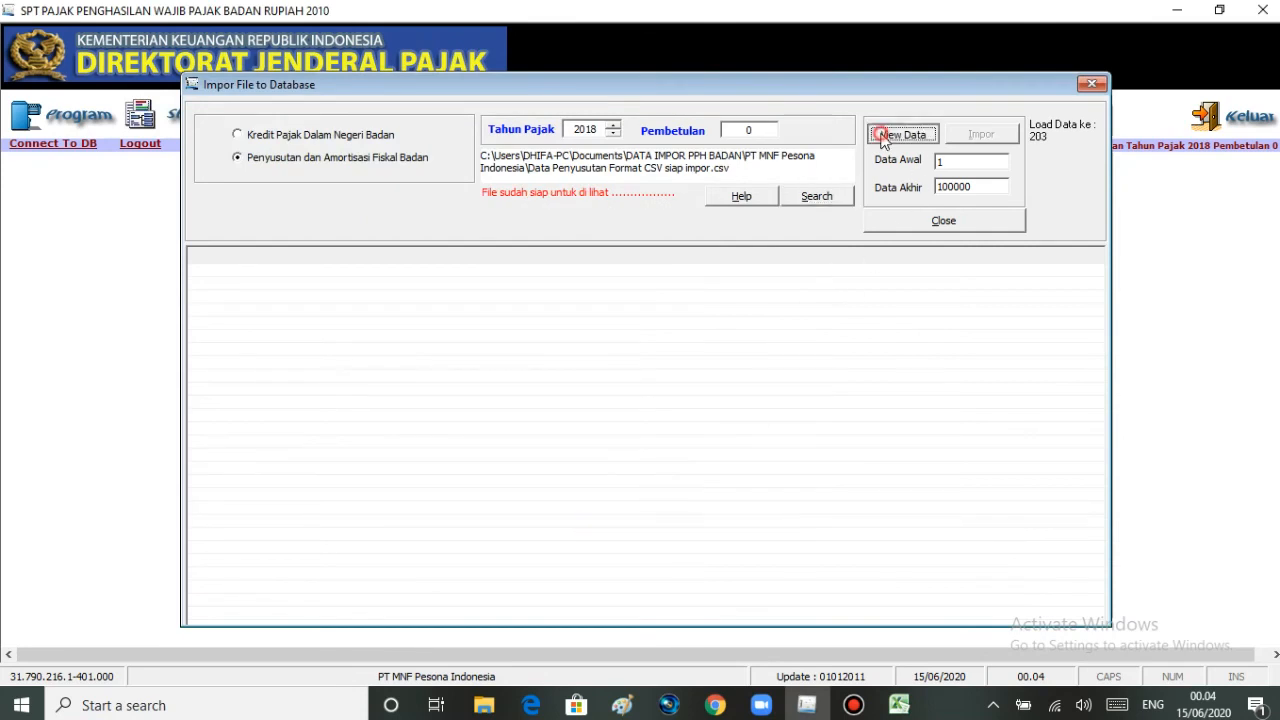
pyautogui.click(883, 134)
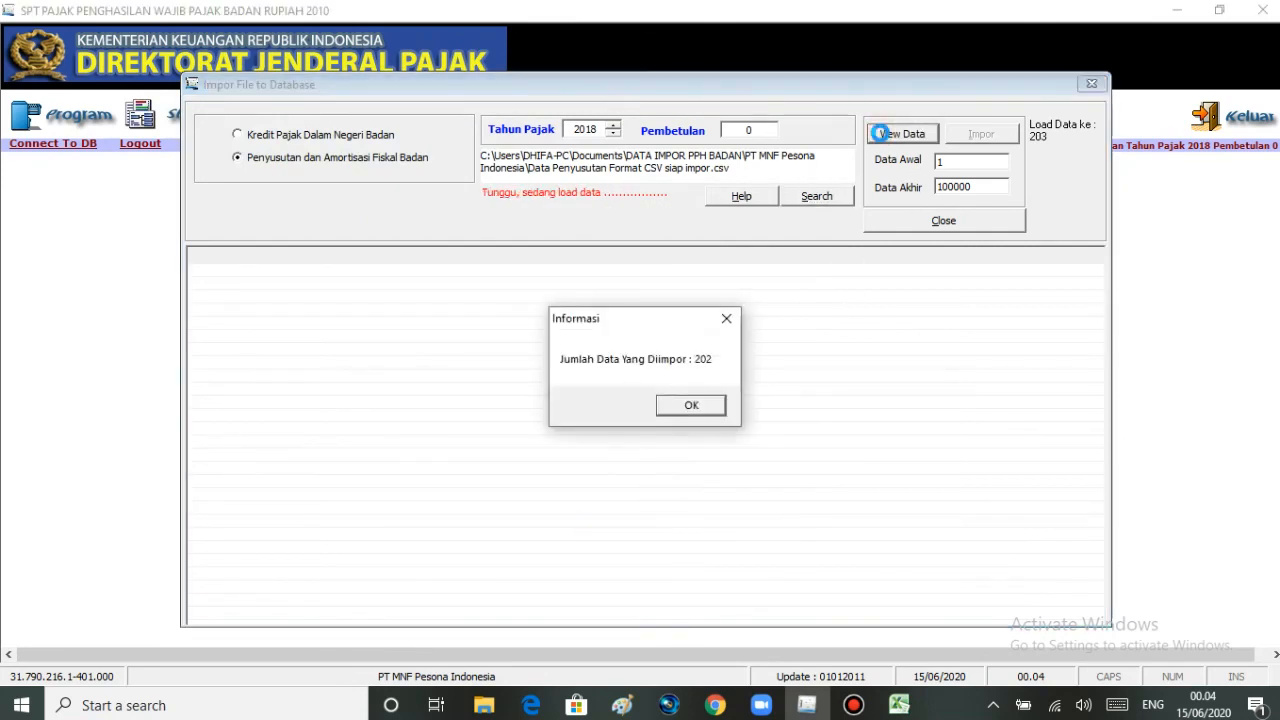
pyautogui.click(688, 405)
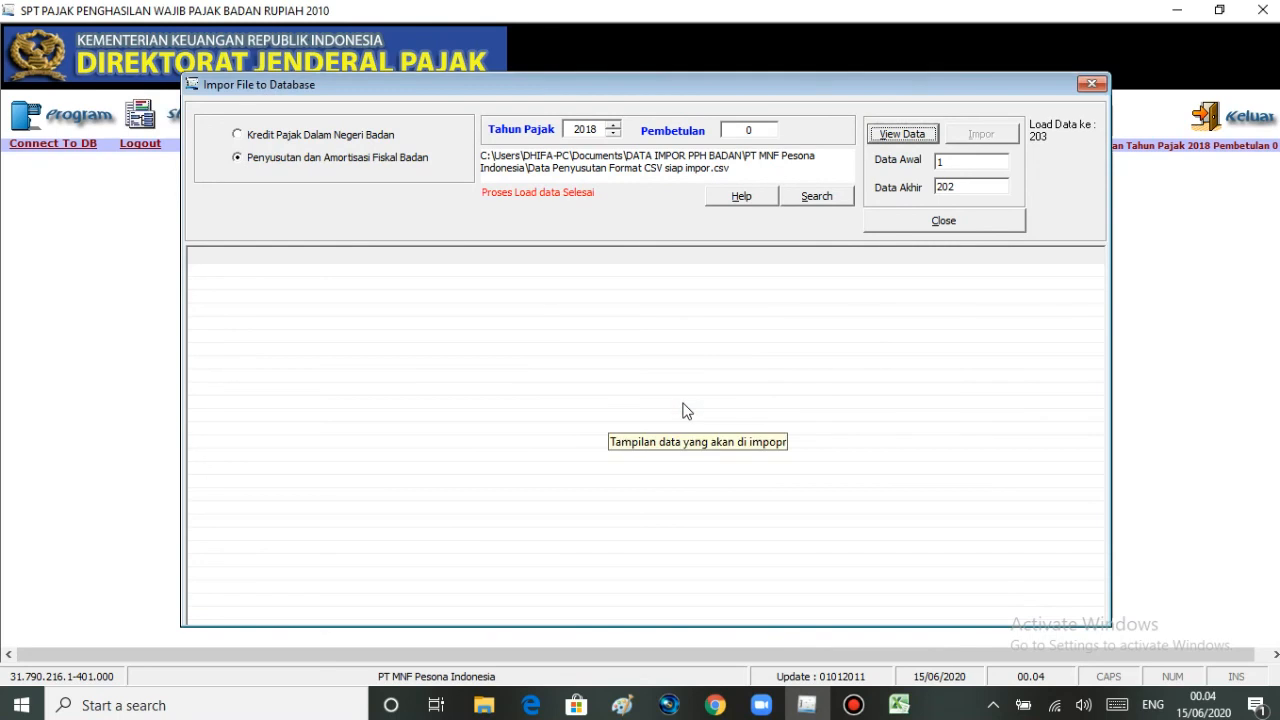
pyautogui.click(914, 134)
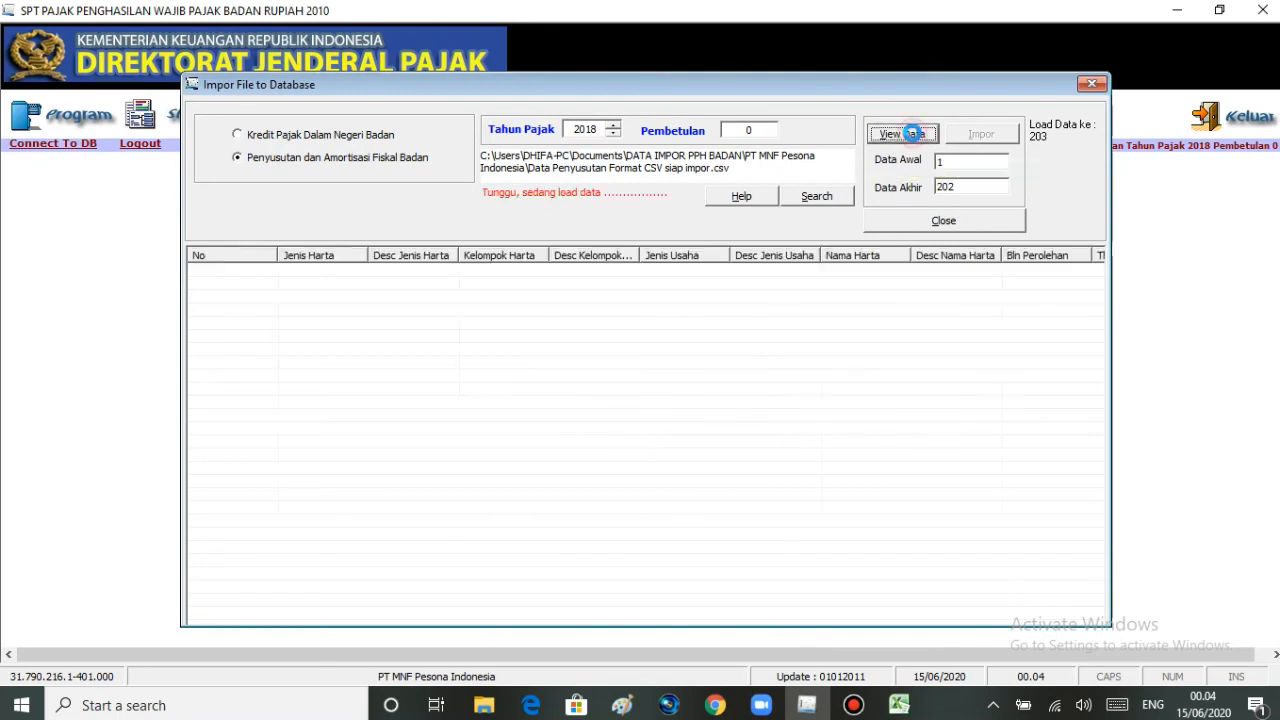
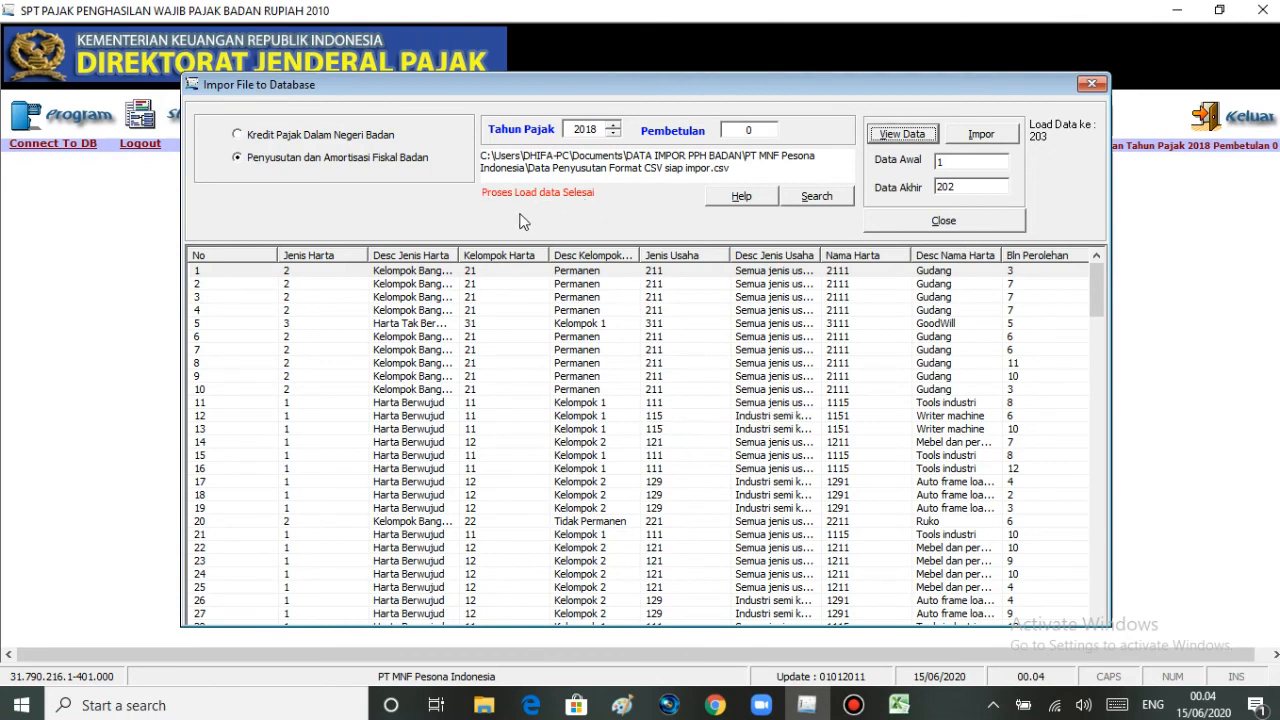
# - Import the loaded depreciation and amortization records into the database and close the import window
pyautogui.click(995, 136)
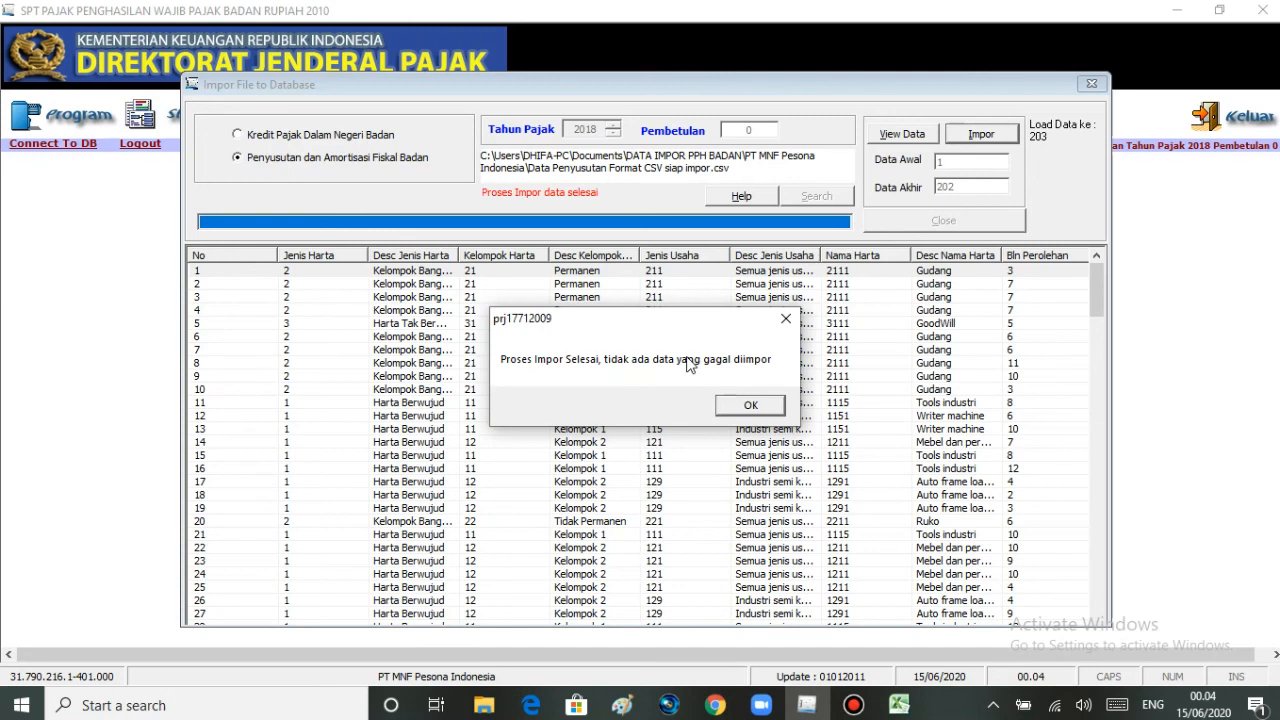
pyautogui.click(754, 404)
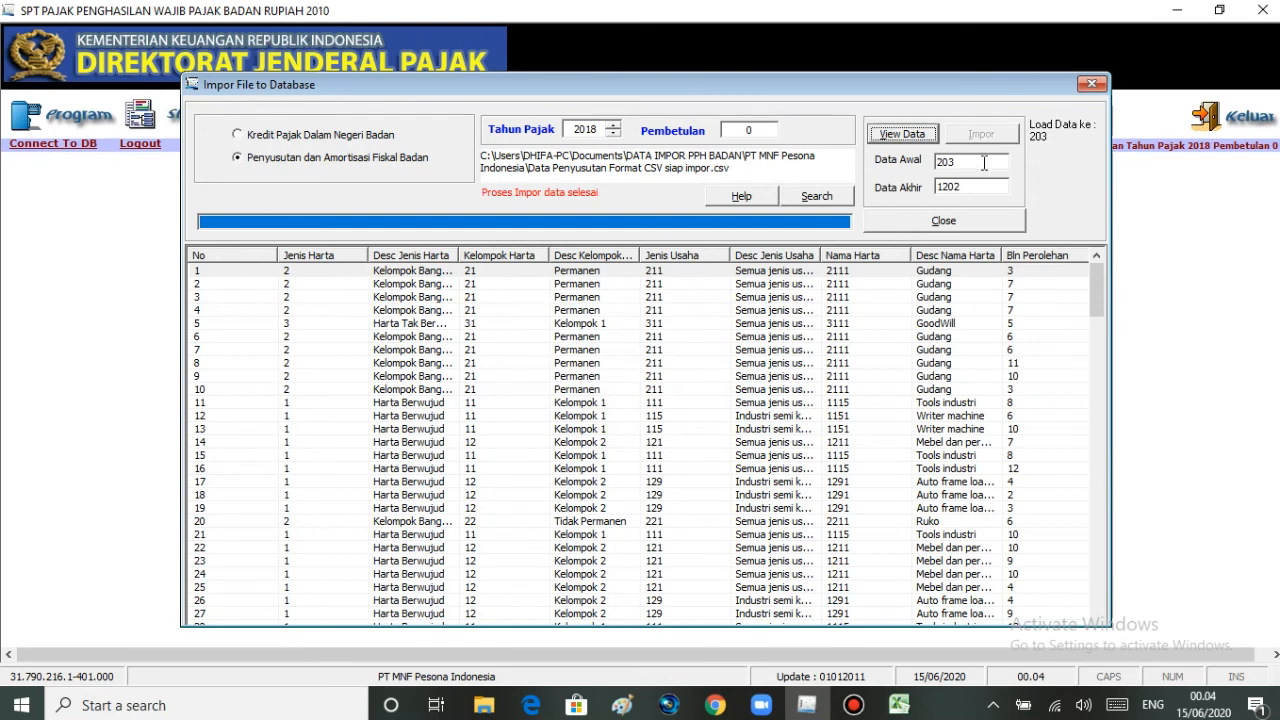
pyautogui.click(1092, 83)
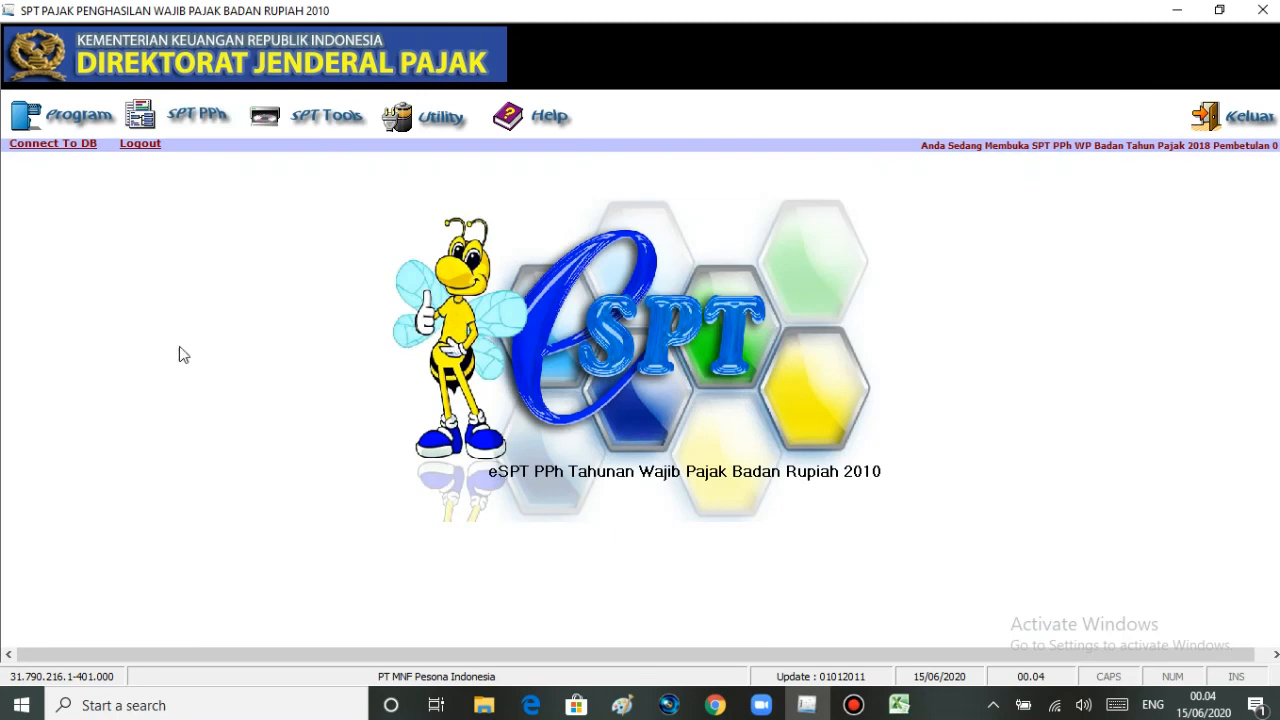
# - Open Daftar Penyusutan dan Amortisasi Fiskal and examine the imported depreciation entries through page 5
pyautogui.click(185, 125)
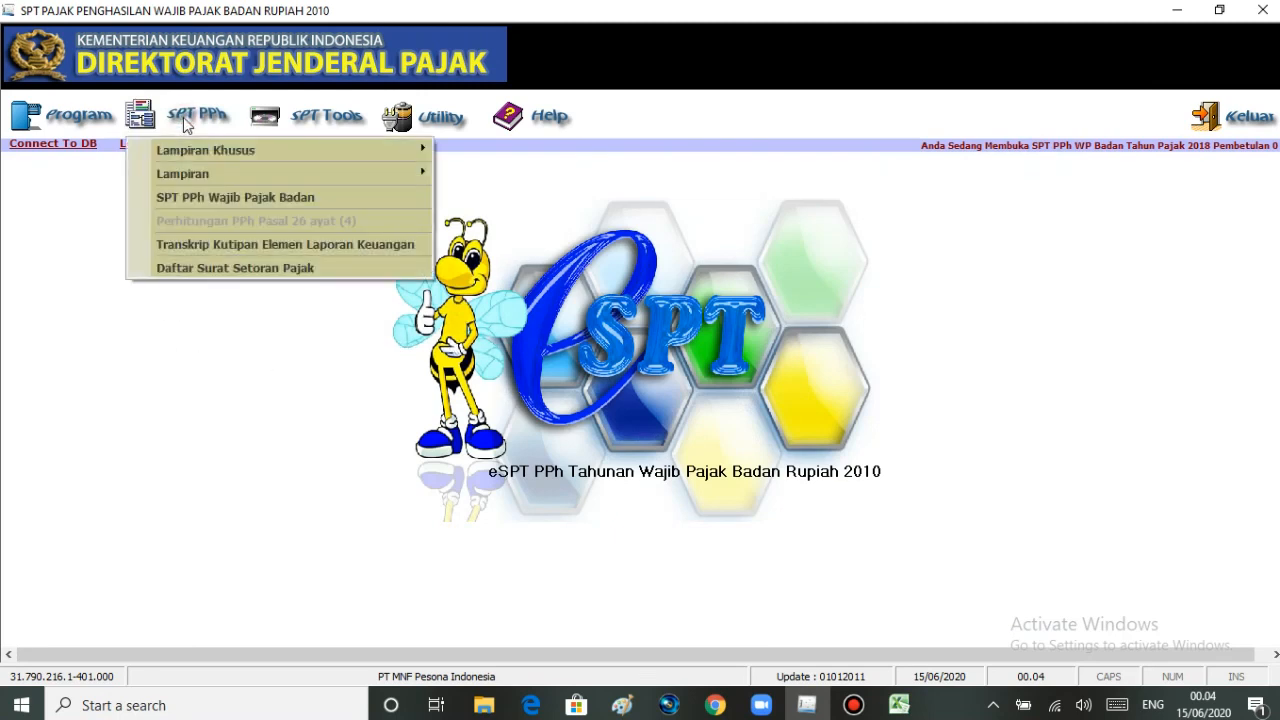
pyautogui.moveTo(248, 153)
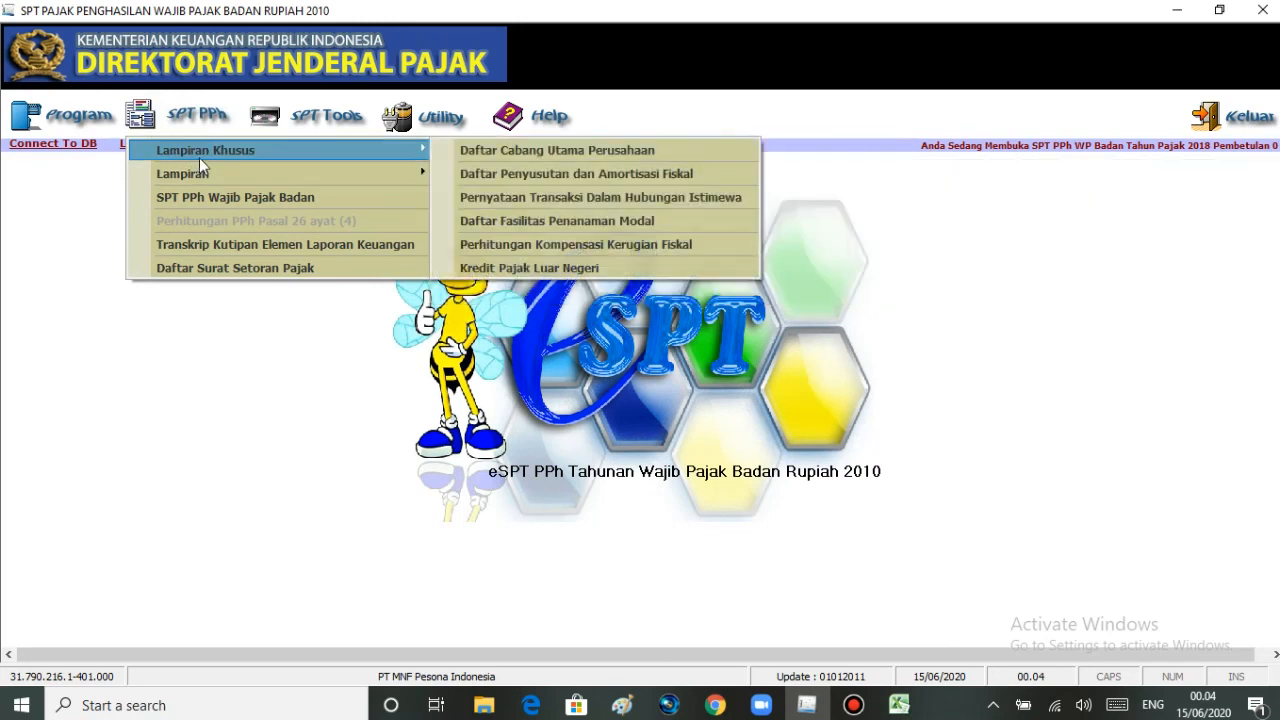
pyautogui.click(484, 175)
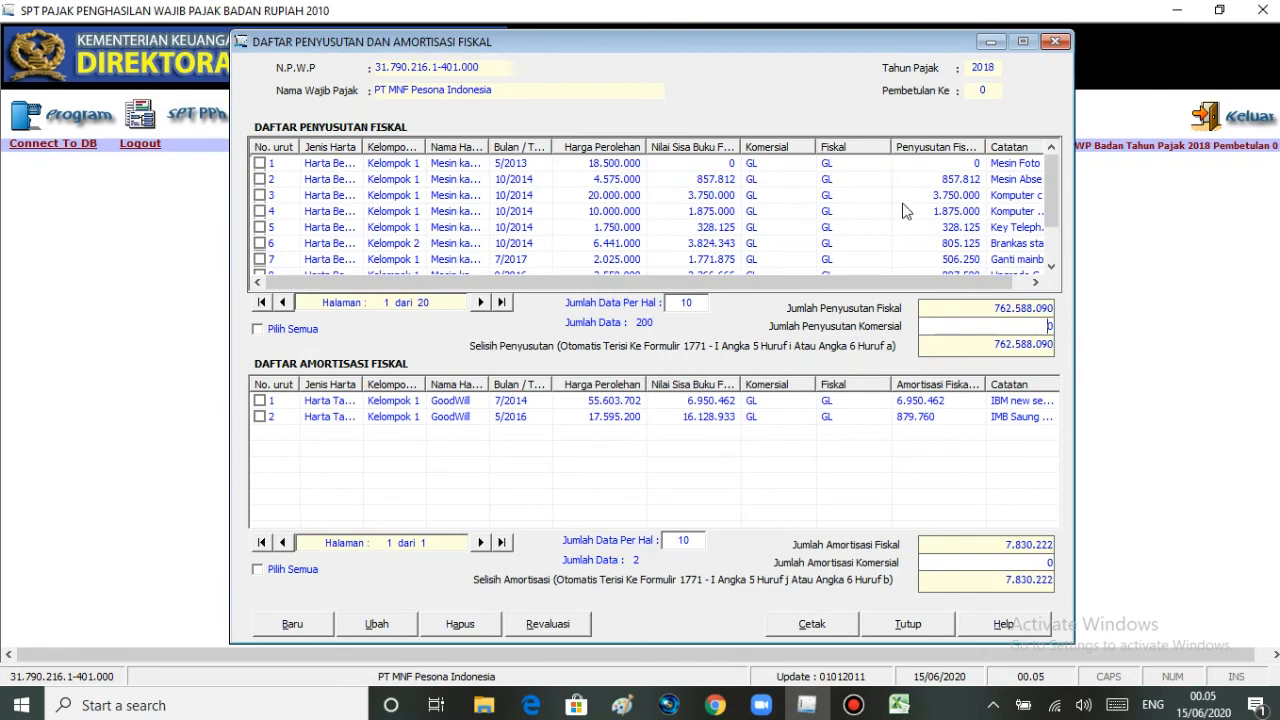
pyautogui.moveTo(1050, 193); pyautogui.dragTo(1045, 223)
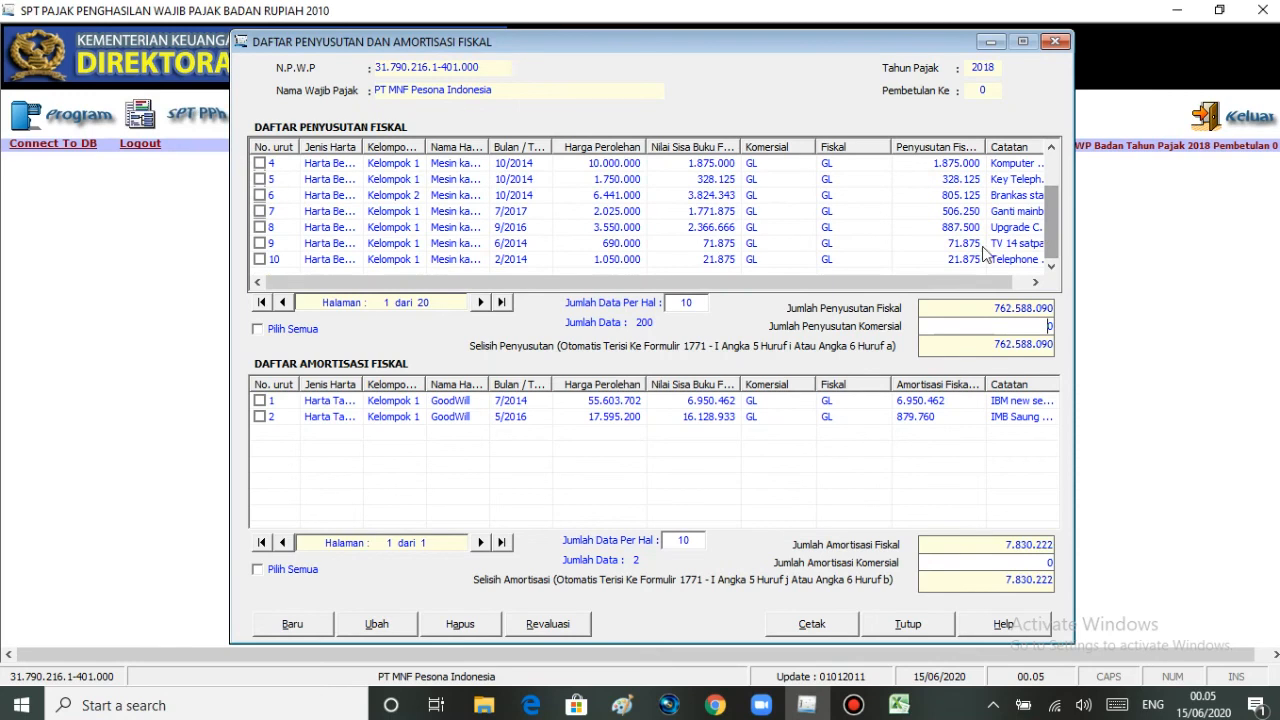
pyautogui.click(480, 302)
pyautogui.click(480, 302)
pyautogui.click(480, 302)
pyautogui.click(481, 304)
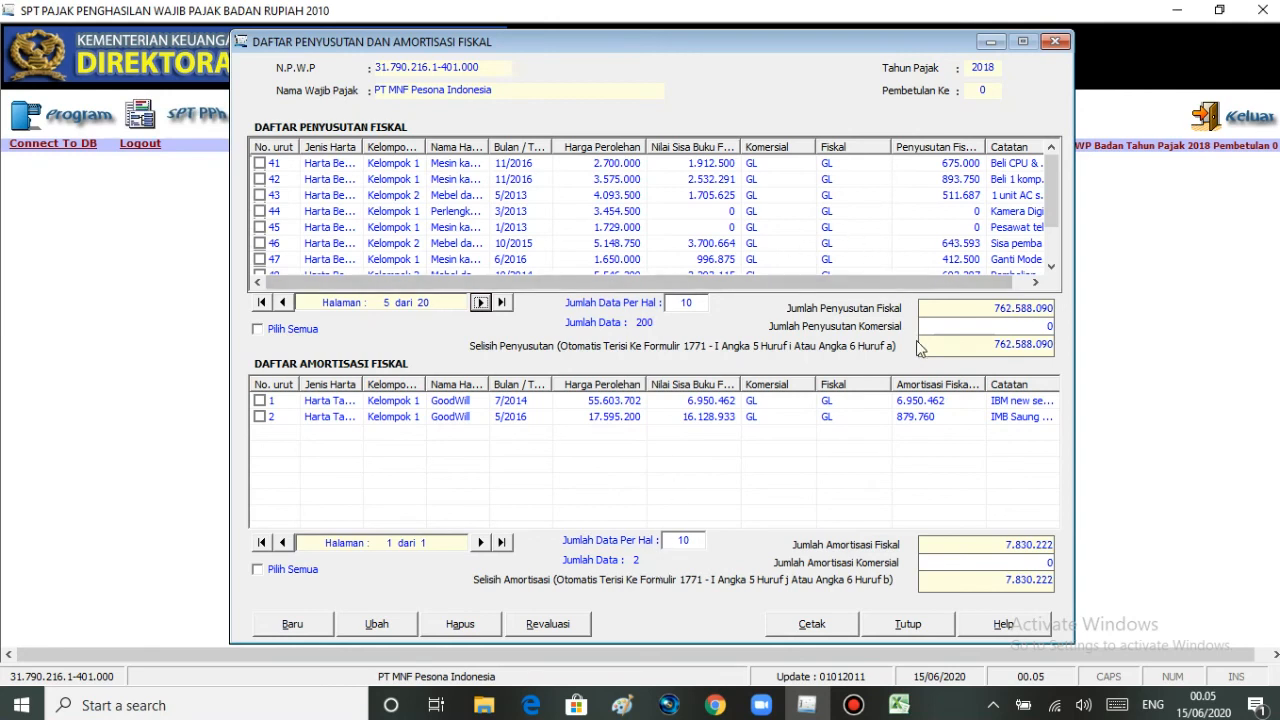
# - Set Jumlah Penyusutan Komersial to 424.000.000, taking the commercial Biaya penyusutan from the Rekonsiliasi fiskal PT MNF Pesona Indonesia workbook in Excel
pyautogui.click(986, 326)
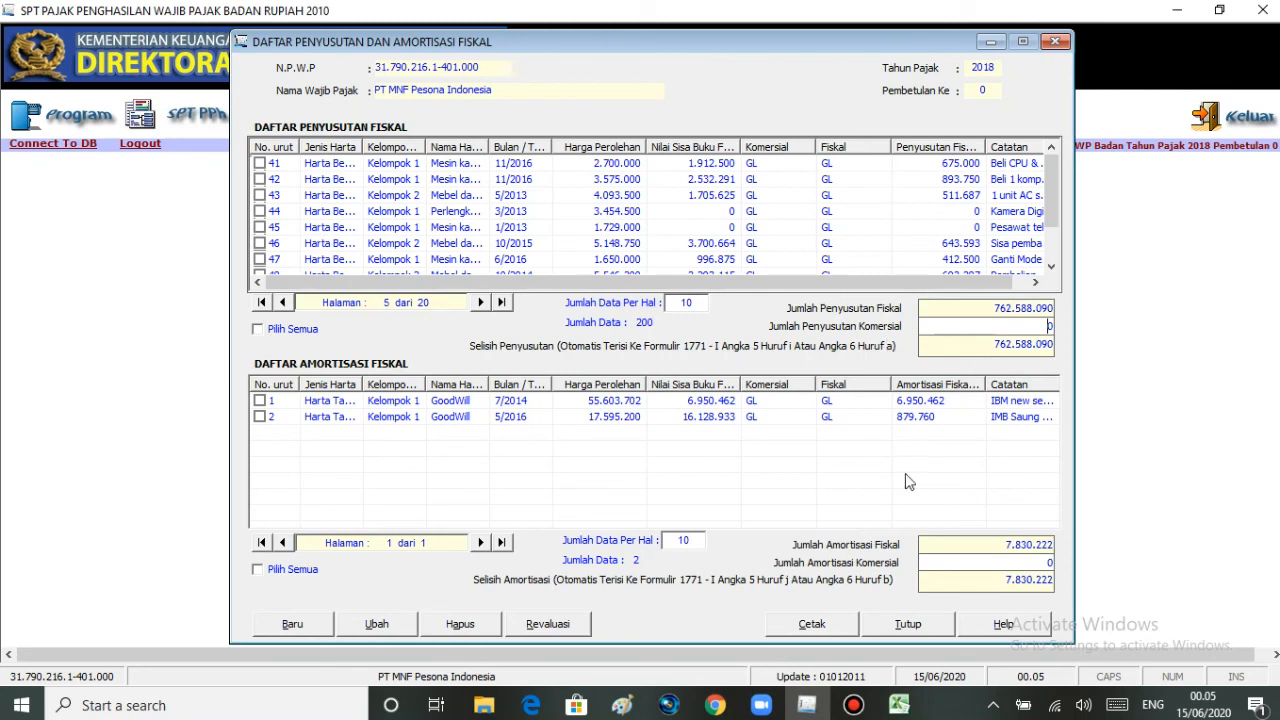
pyautogui.moveTo(899, 706)
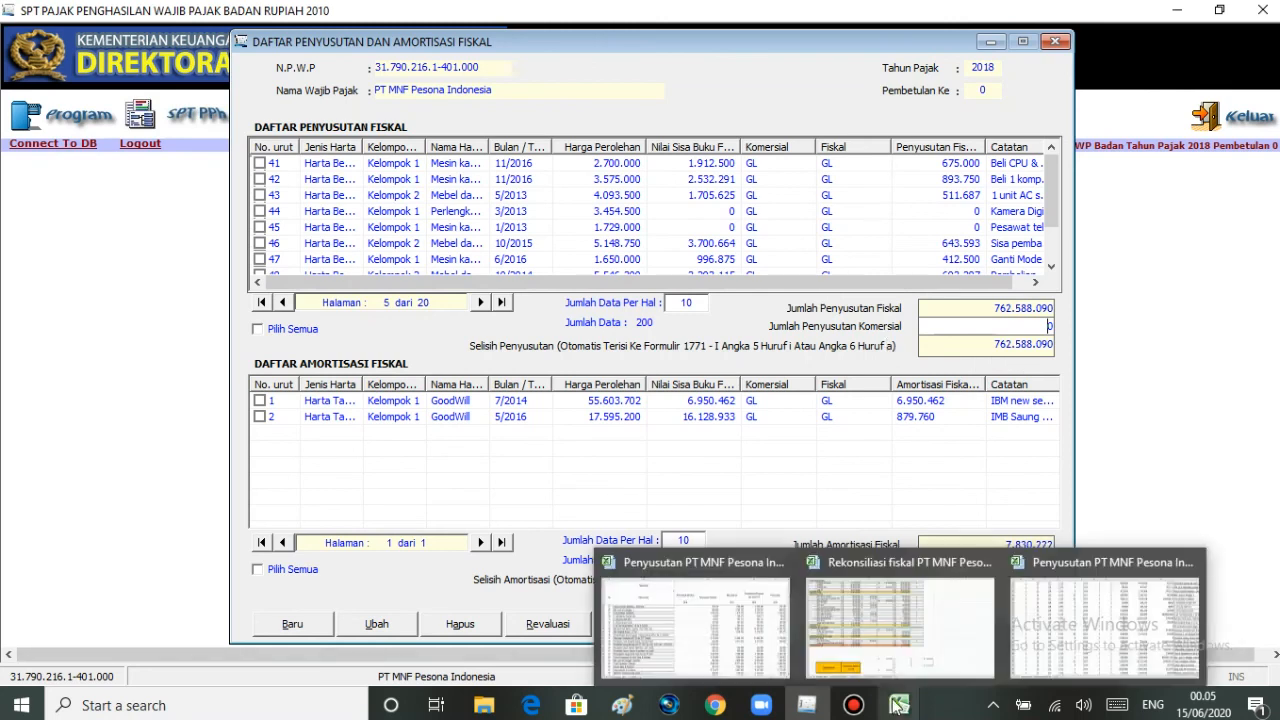
pyautogui.click(906, 638)
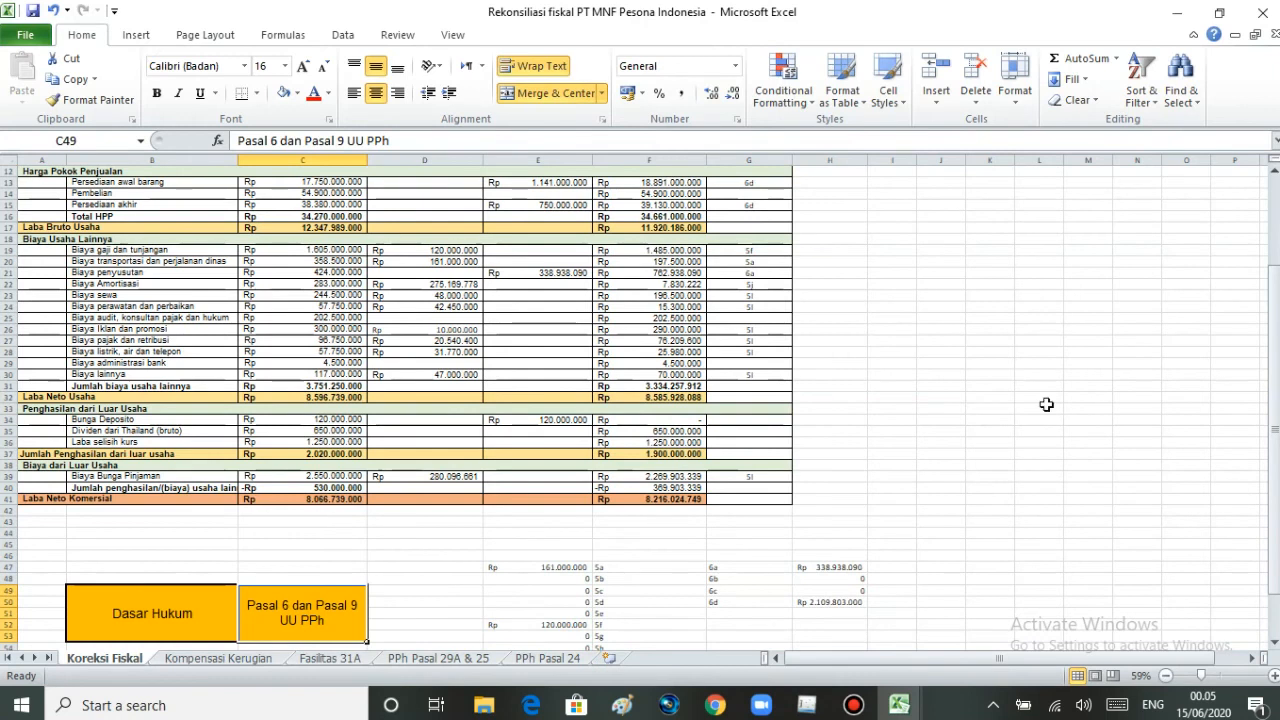
pyautogui.moveTo(1273, 392); pyautogui.dragTo(1275, 300)
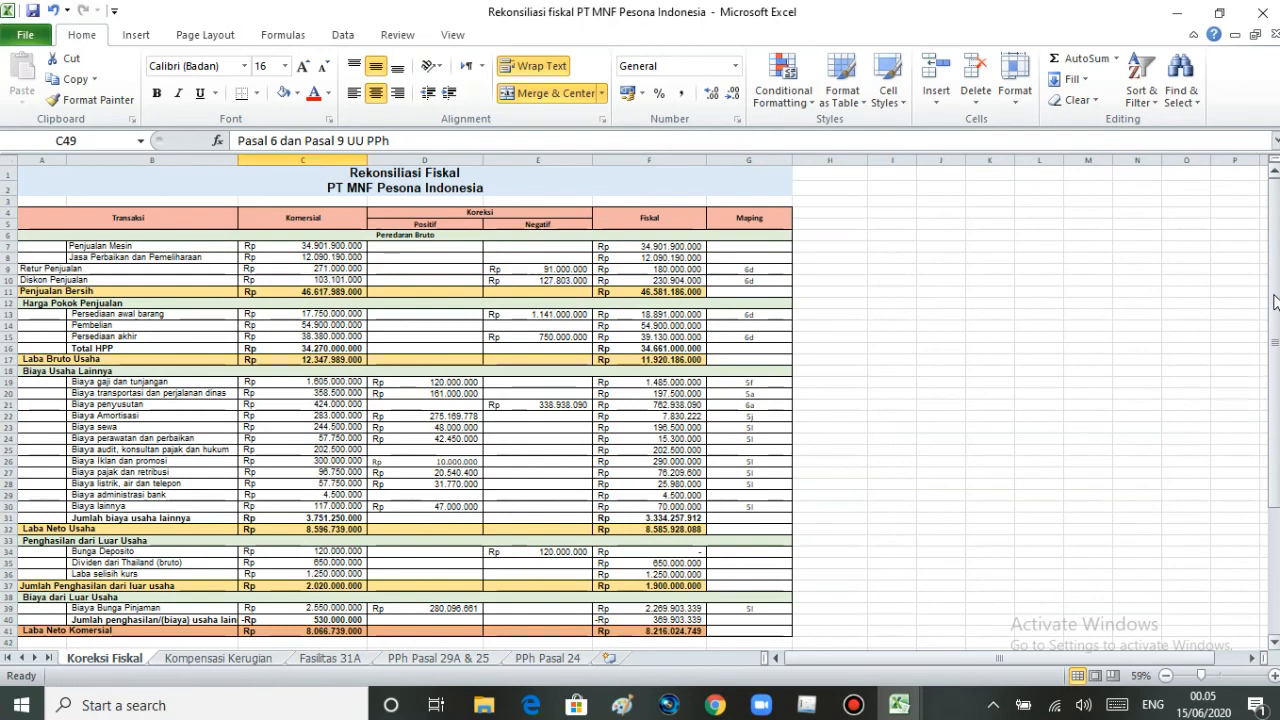
pyautogui.click(147, 404)
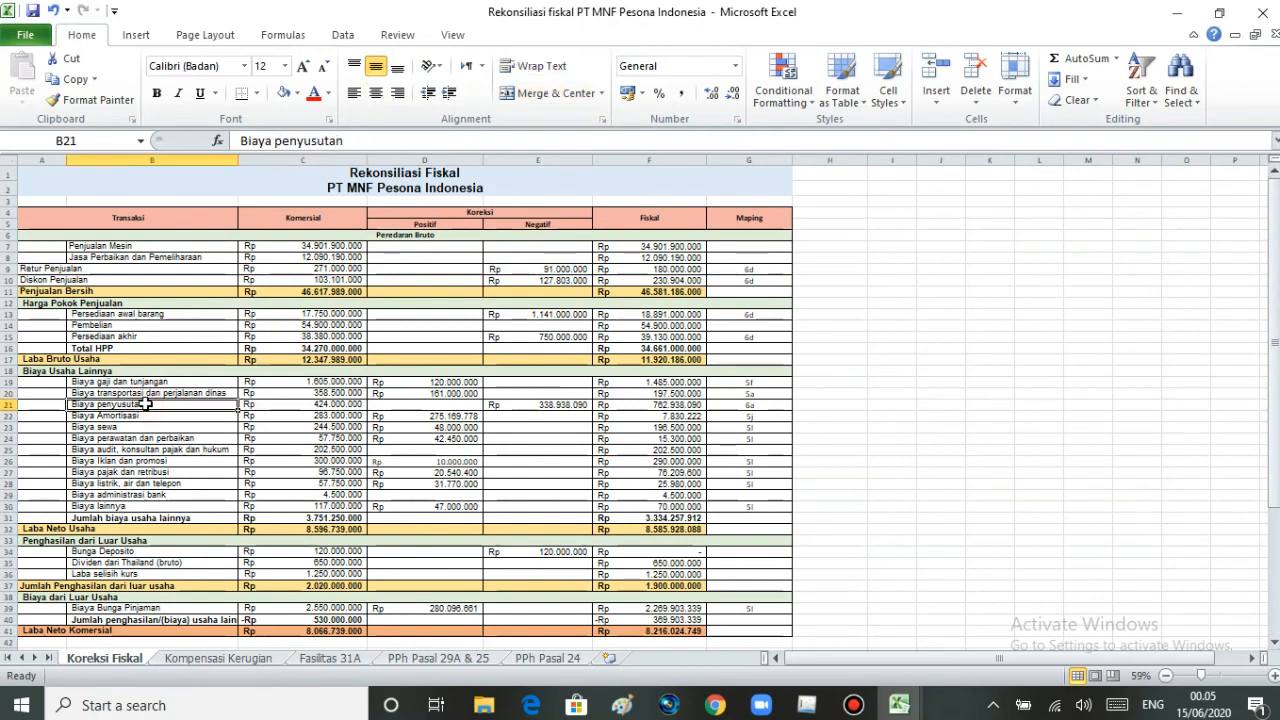
pyautogui.click(270, 407)
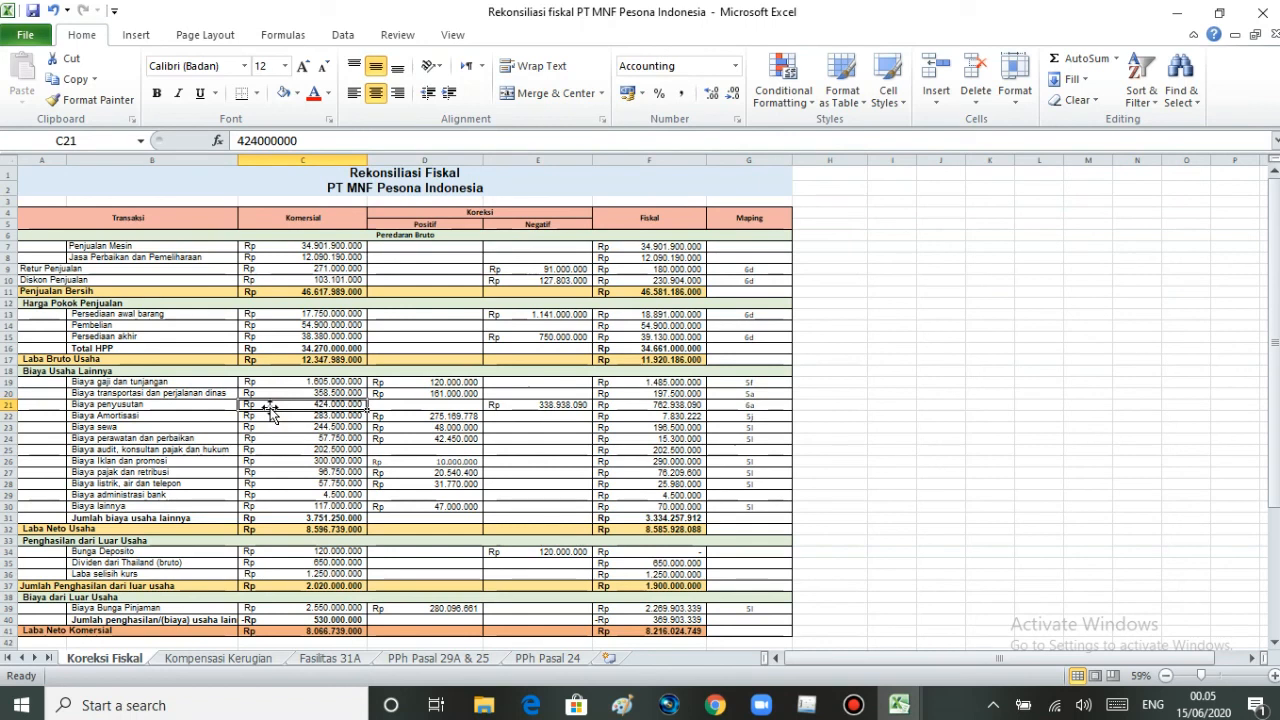
pyautogui.click(806, 705)
pyautogui.click(1033, 326)
pyautogui.write('4')
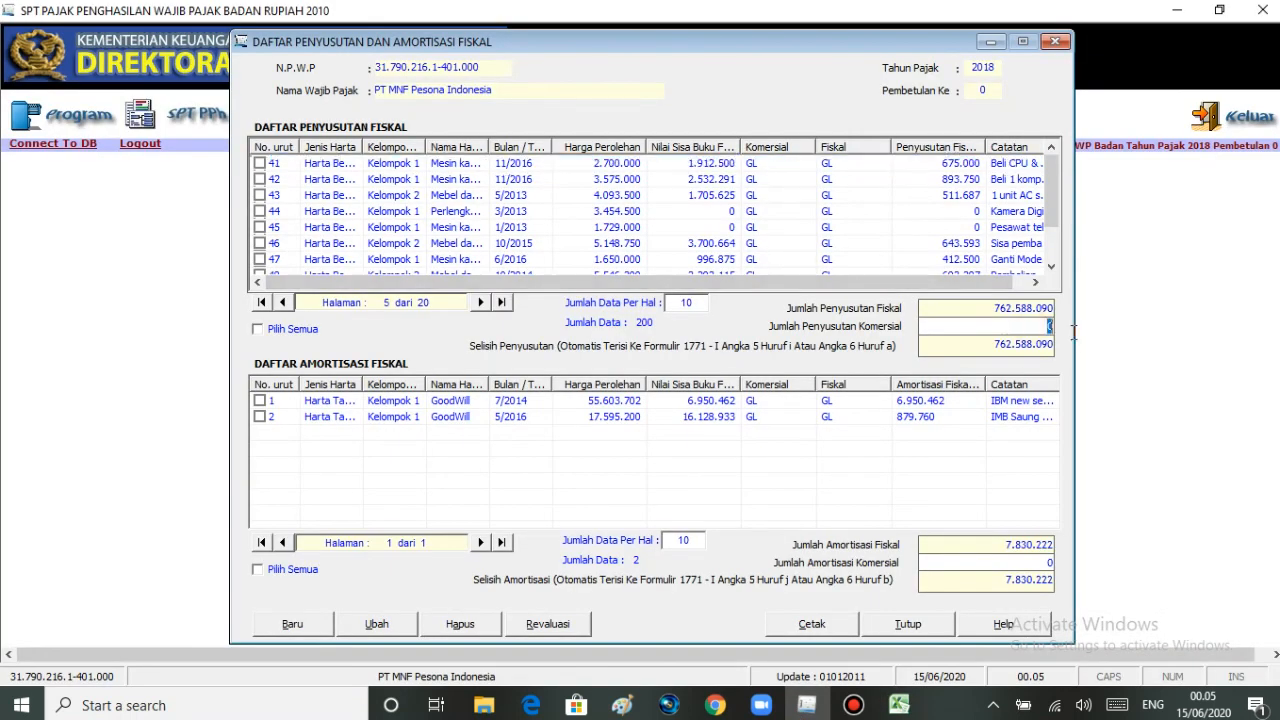
pyautogui.write('24000000')
pyautogui.press('Tab')
# - Set Jumlah Amortisasi Komersial to 283.000.000, taken from the commercial Biaya Amortisasi in the Excel Rekonsiliasi fiskal workbook, and close the eSPT list
pyautogui.click(1001, 562)
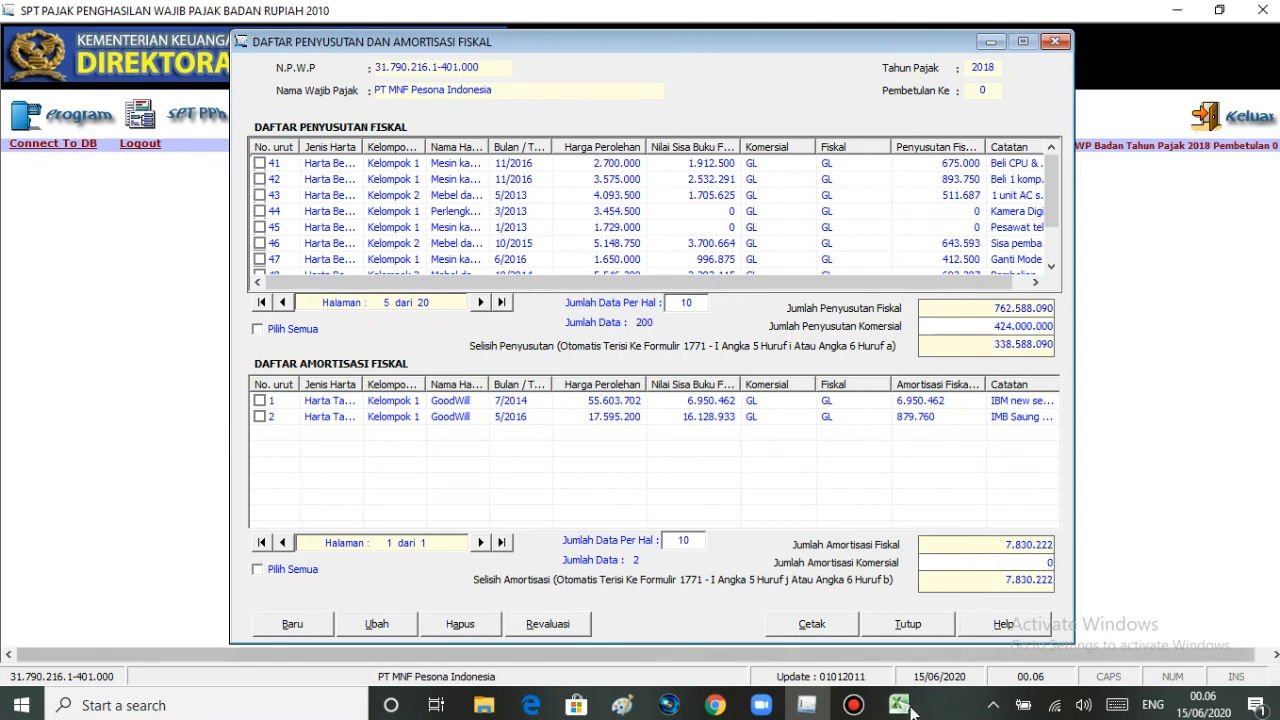
pyautogui.moveTo(910, 708)
pyautogui.click(920, 643)
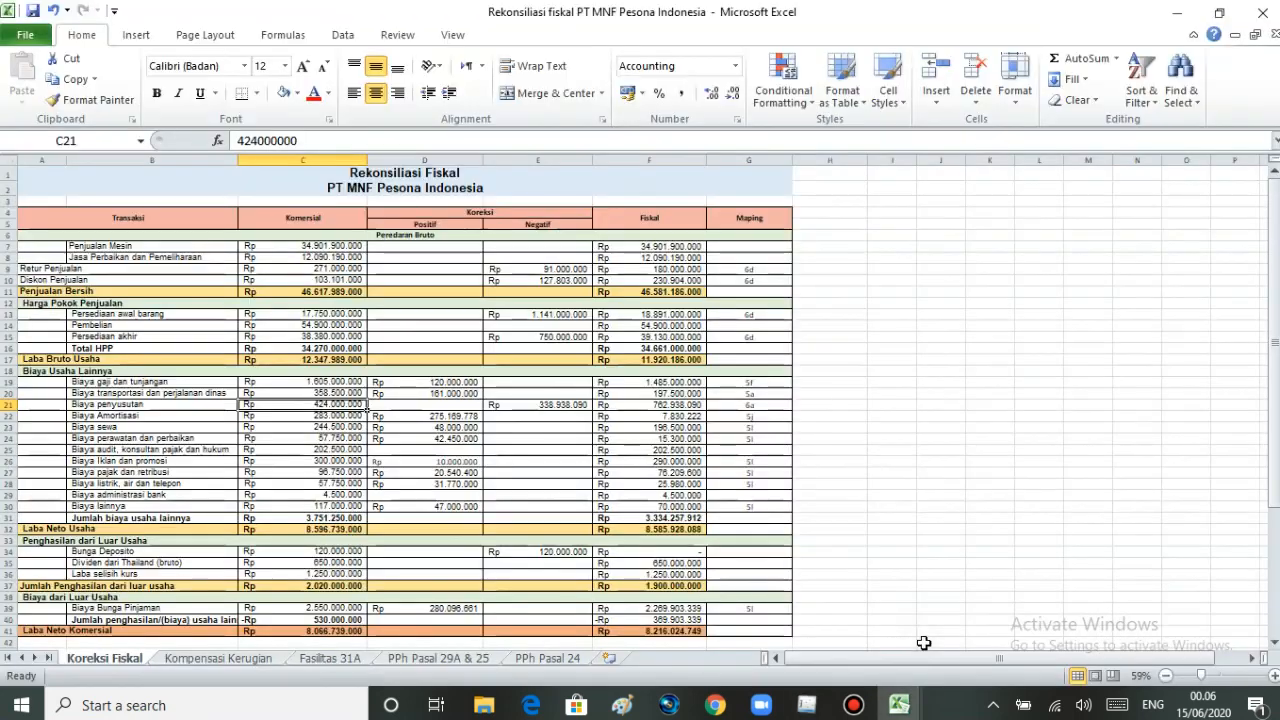
pyautogui.click(102, 414)
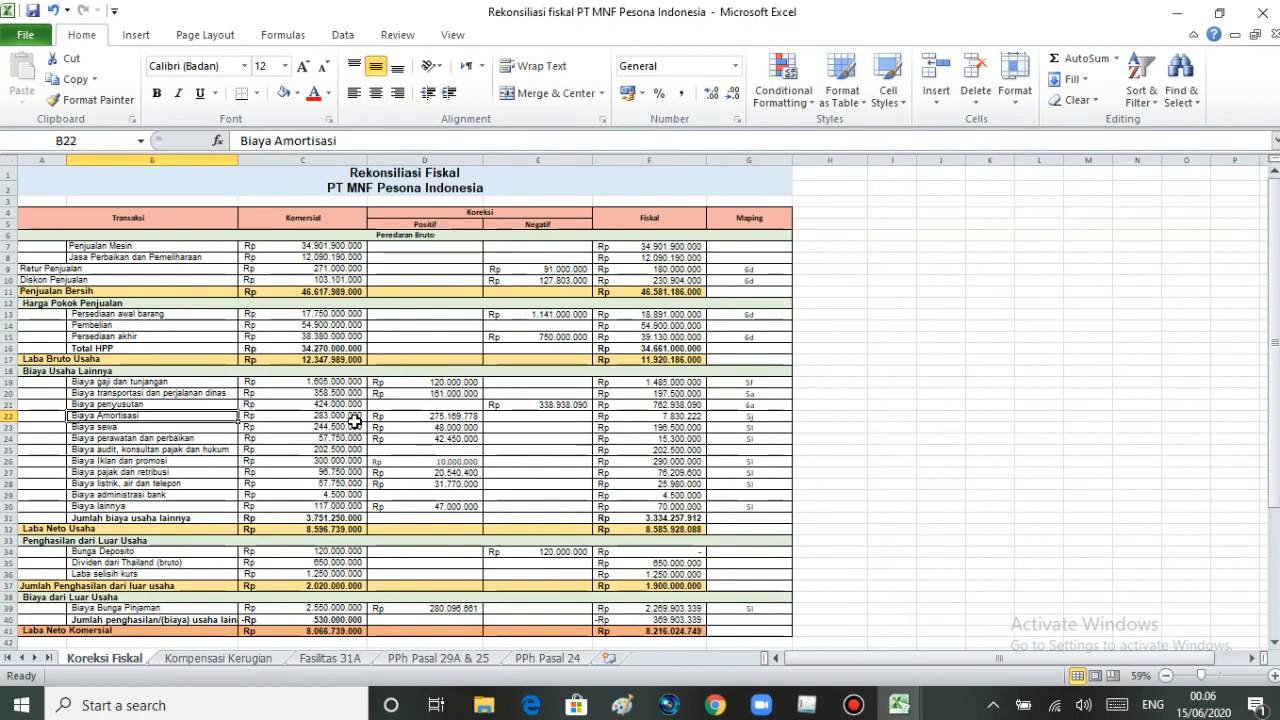
pyautogui.click(352, 417)
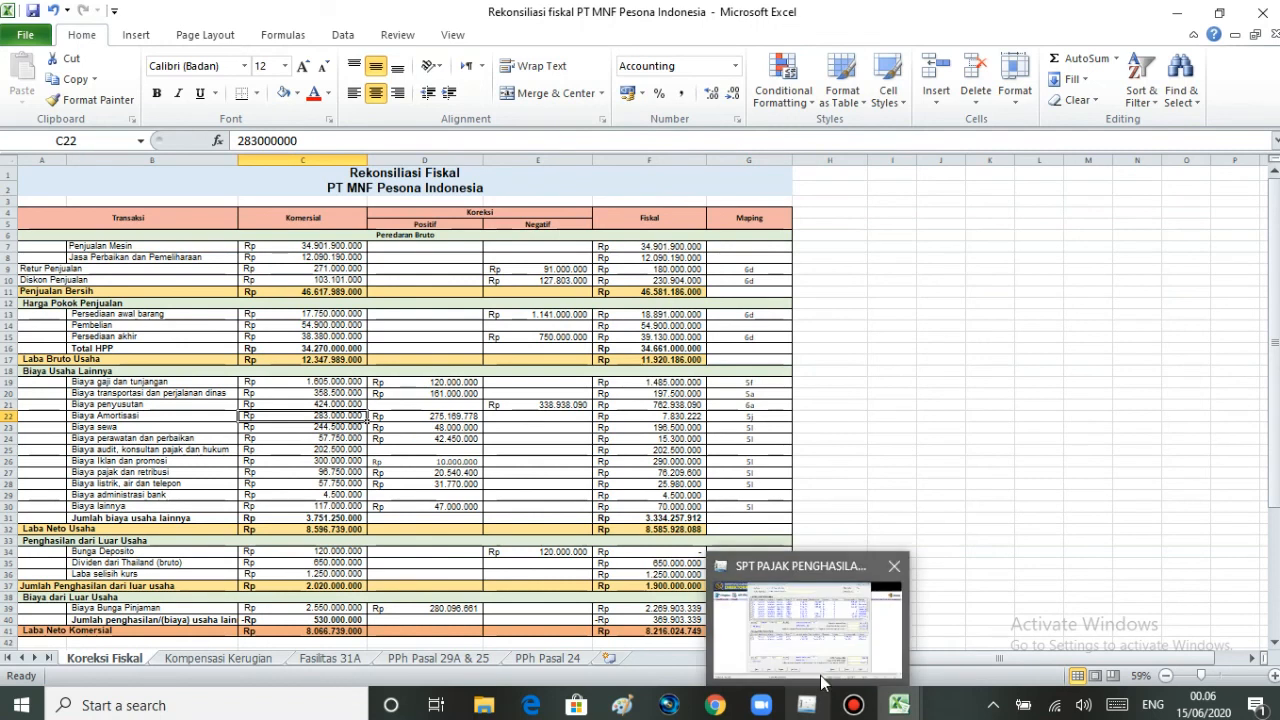
pyautogui.click(820, 703)
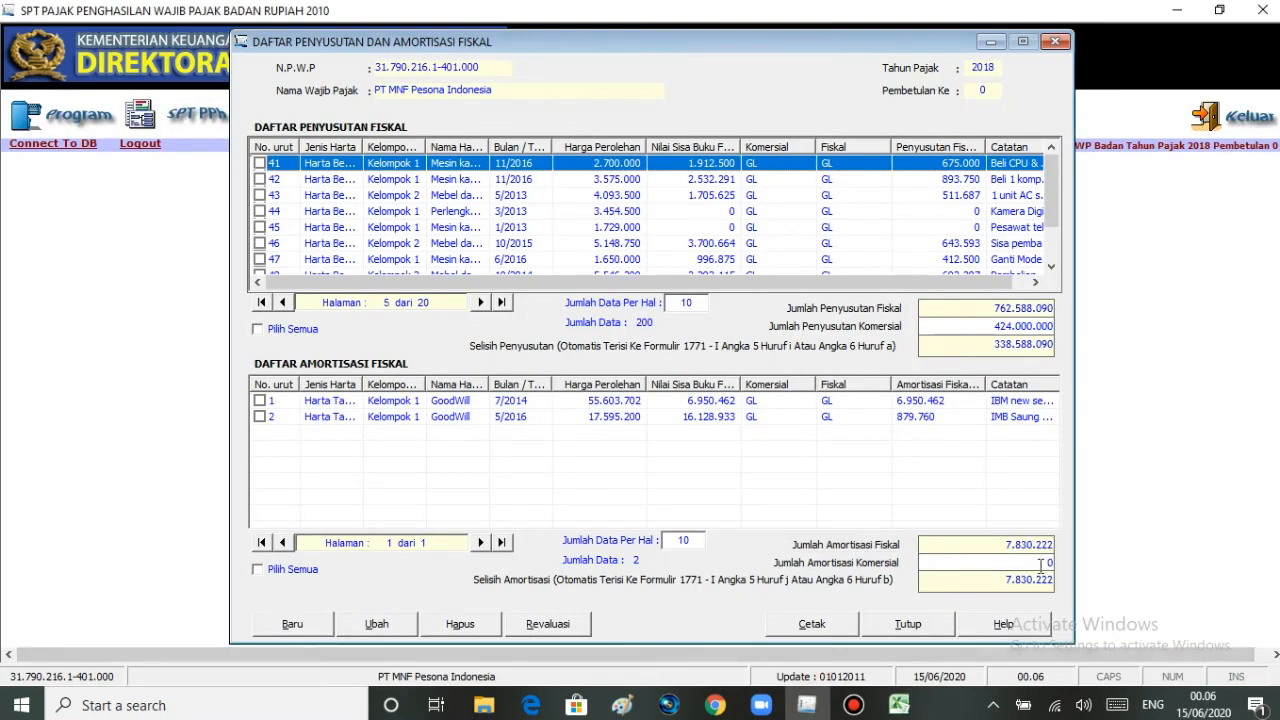
pyautogui.click(1048, 563)
pyautogui.write('2')
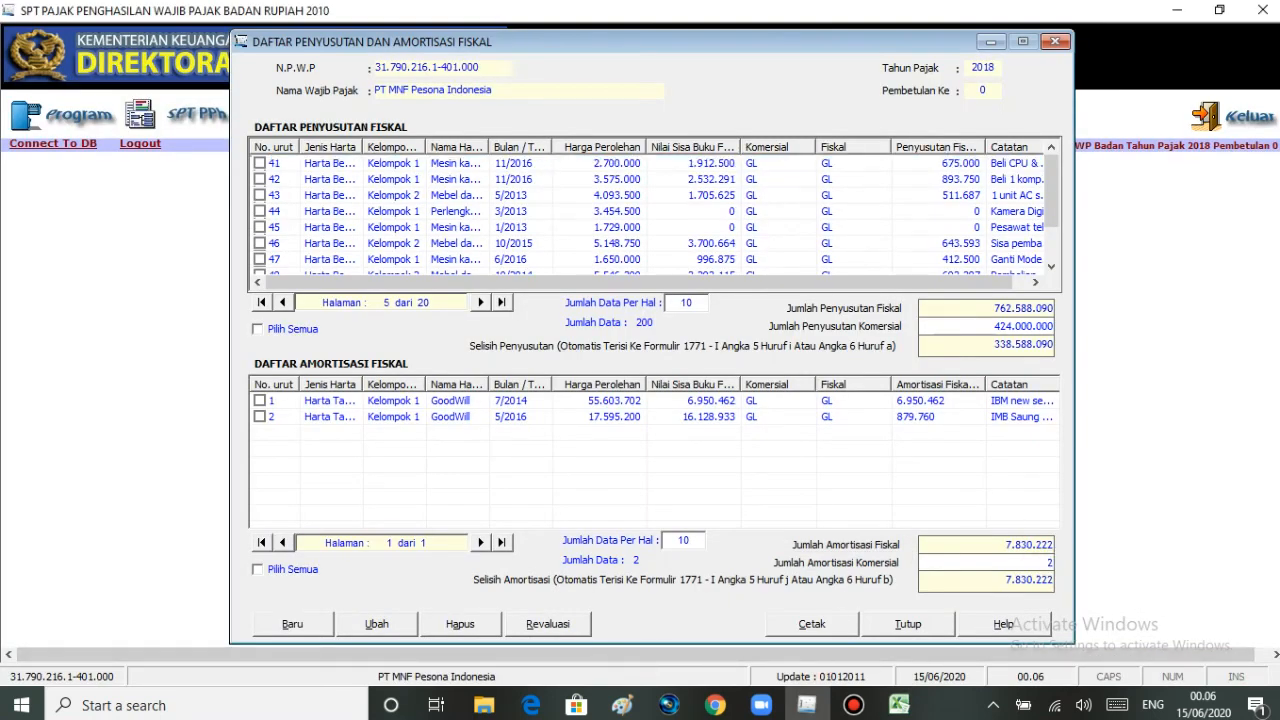
pyautogui.write('83.000.000')
pyautogui.press('Tab')
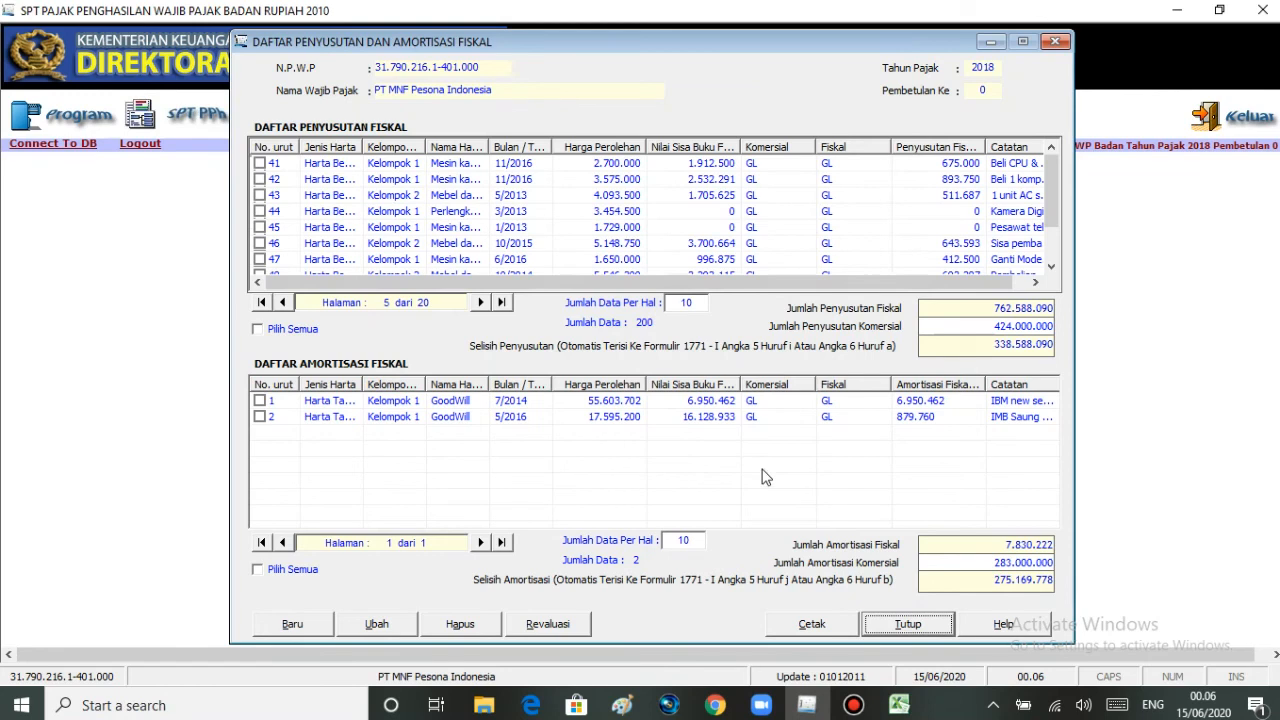
pyautogui.click(900, 630)
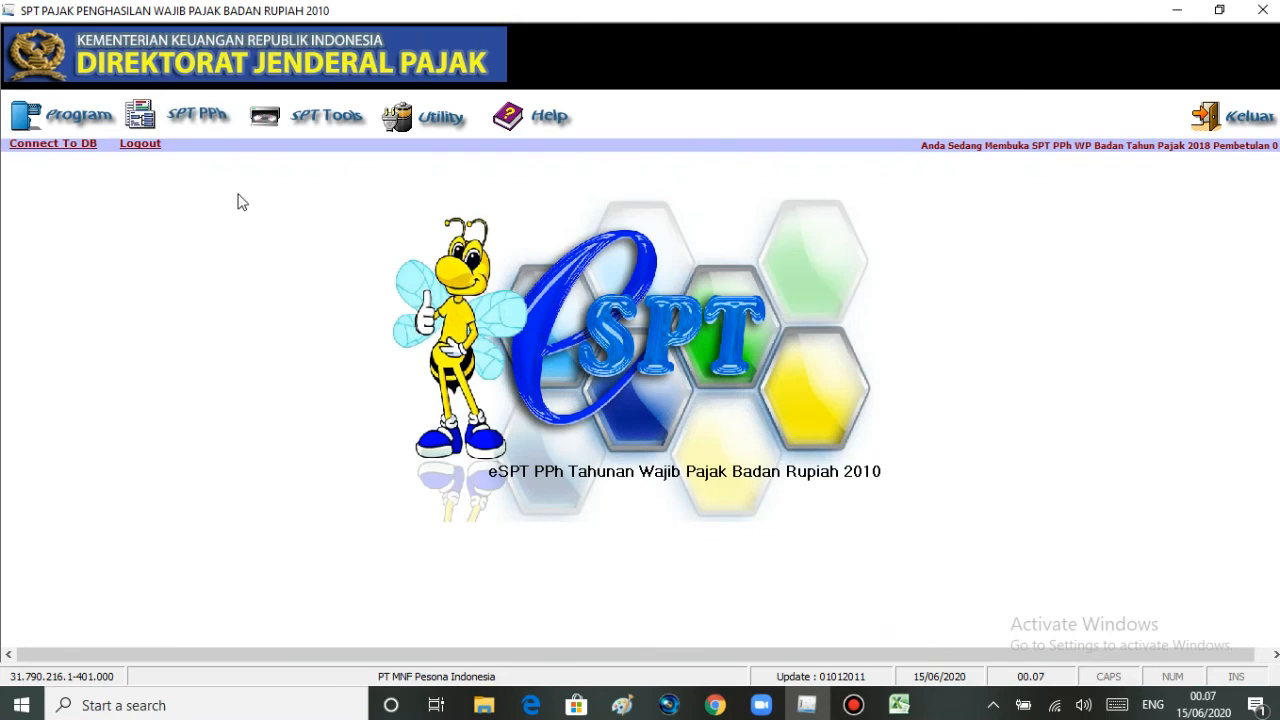
# - Open Formulir 1771-I and check the depreciation and amortization differences in the positive and negative fiscal adjustments on pages 2 and 3
pyautogui.click(205, 122)
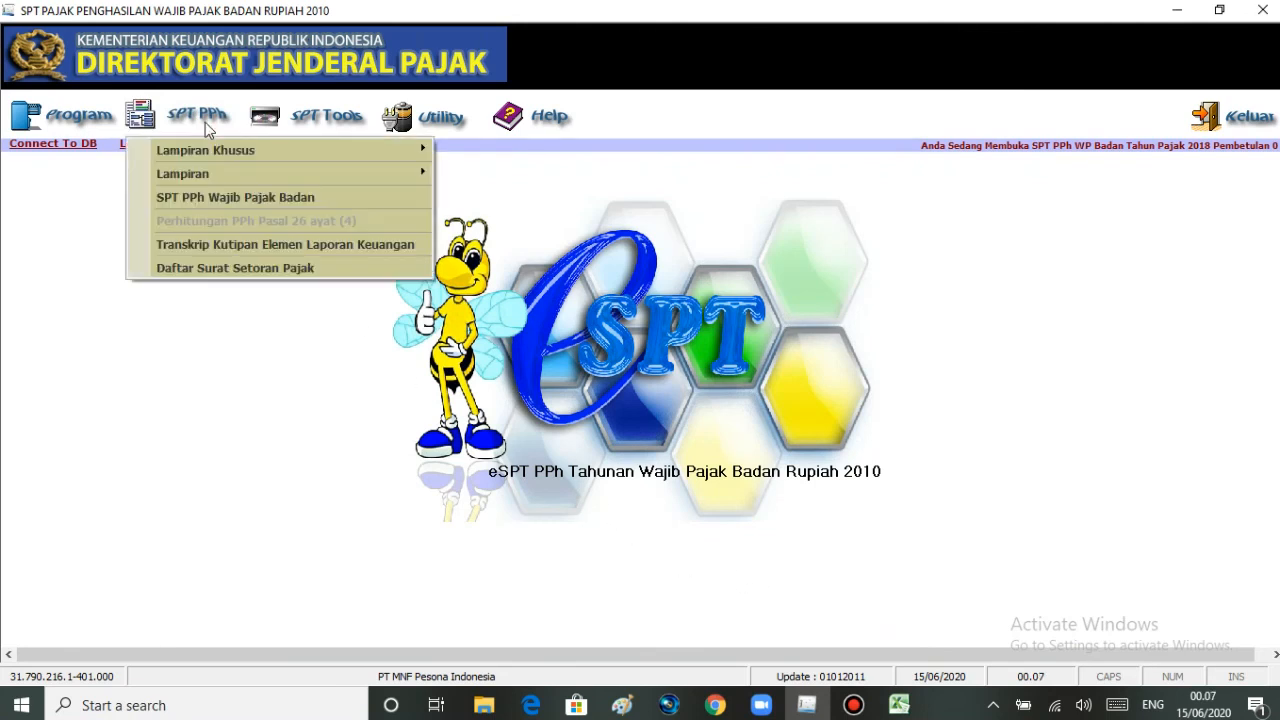
pyautogui.click(205, 174)
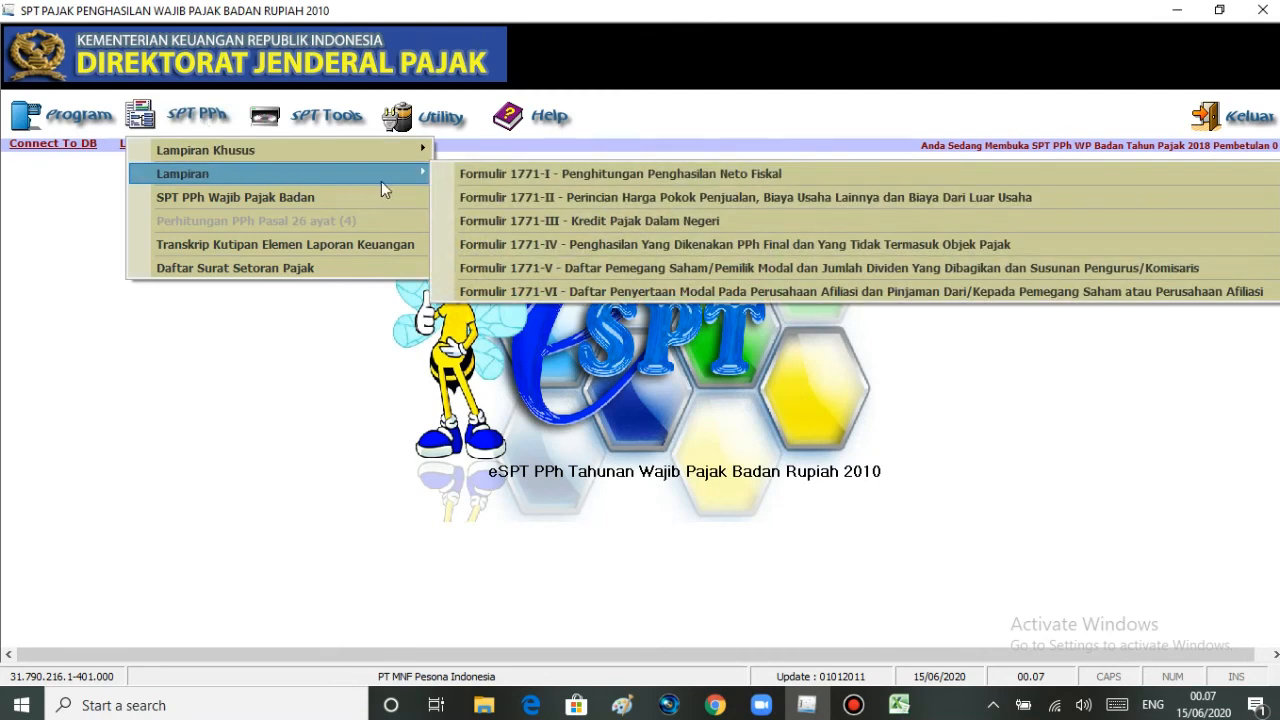
pyautogui.click(460, 173)
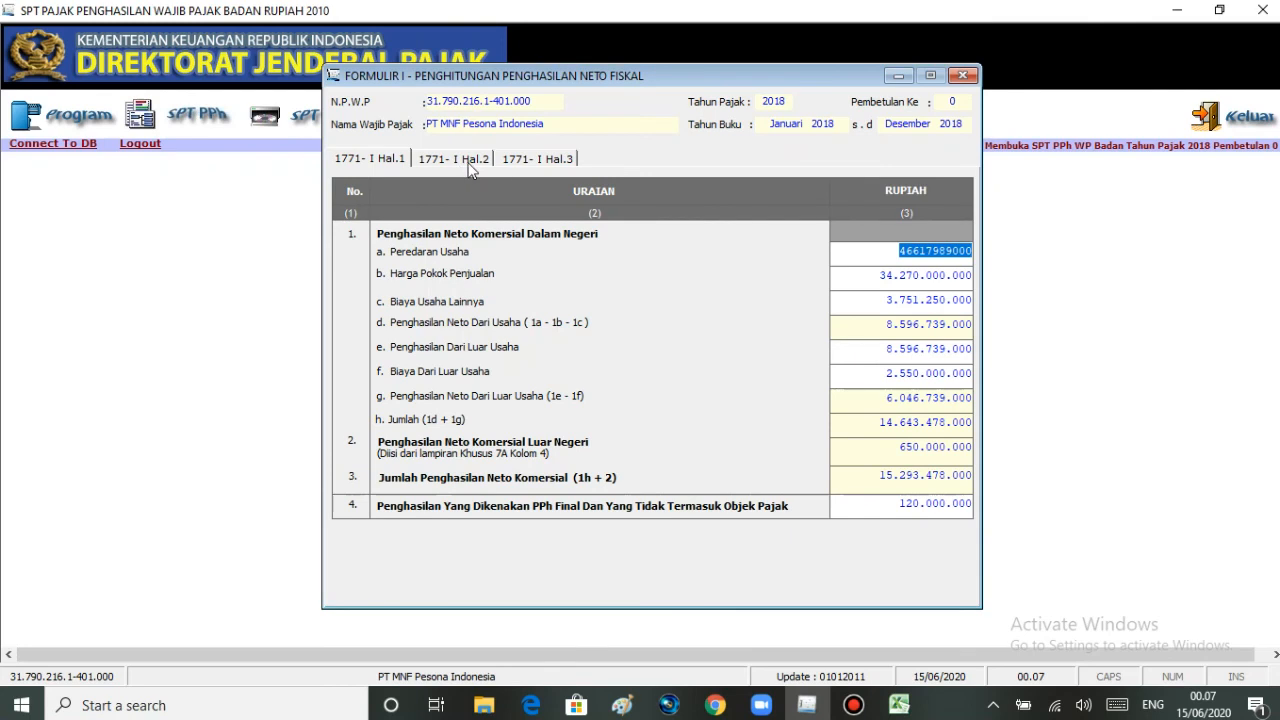
pyautogui.click(476, 166)
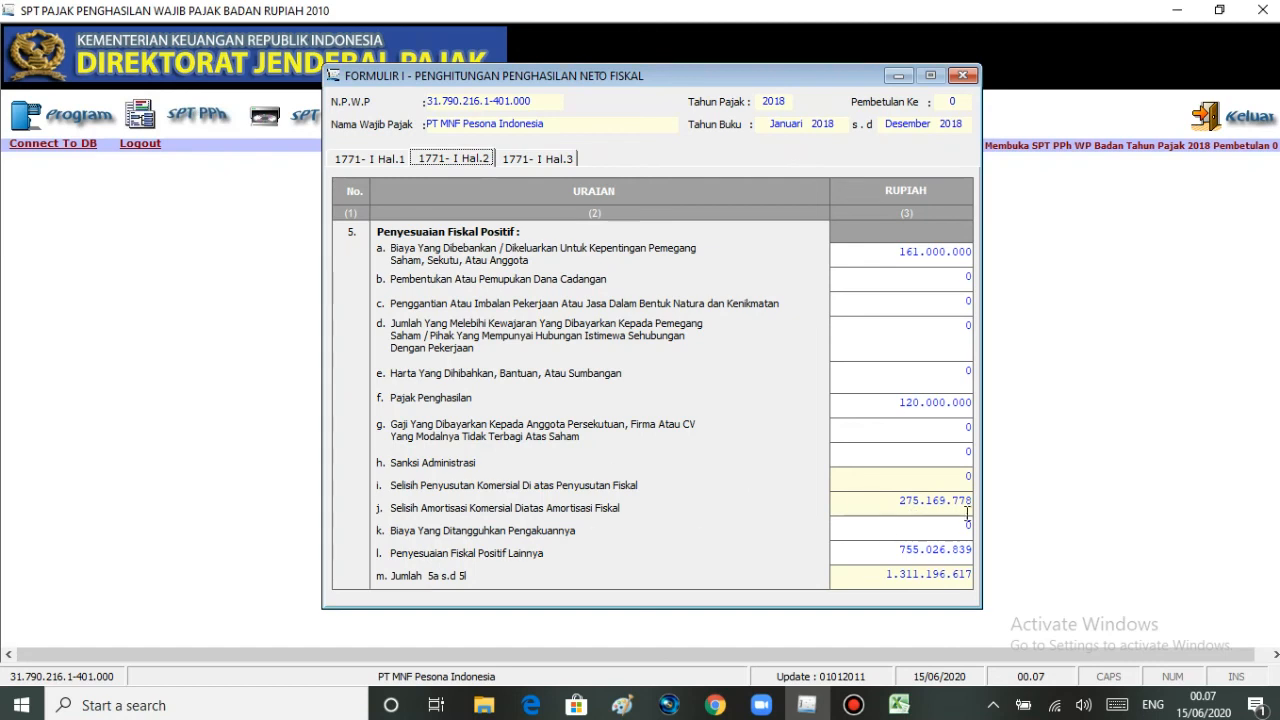
pyautogui.click(528, 163)
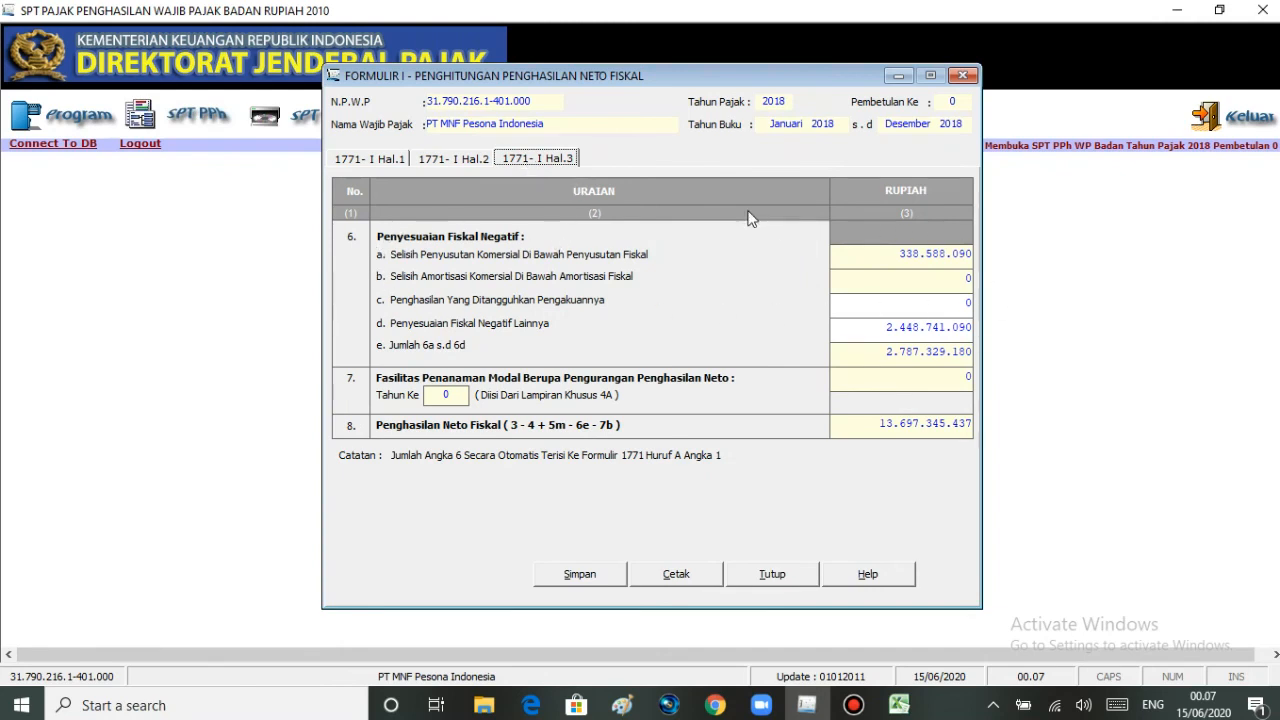
pyautogui.click(455, 159)
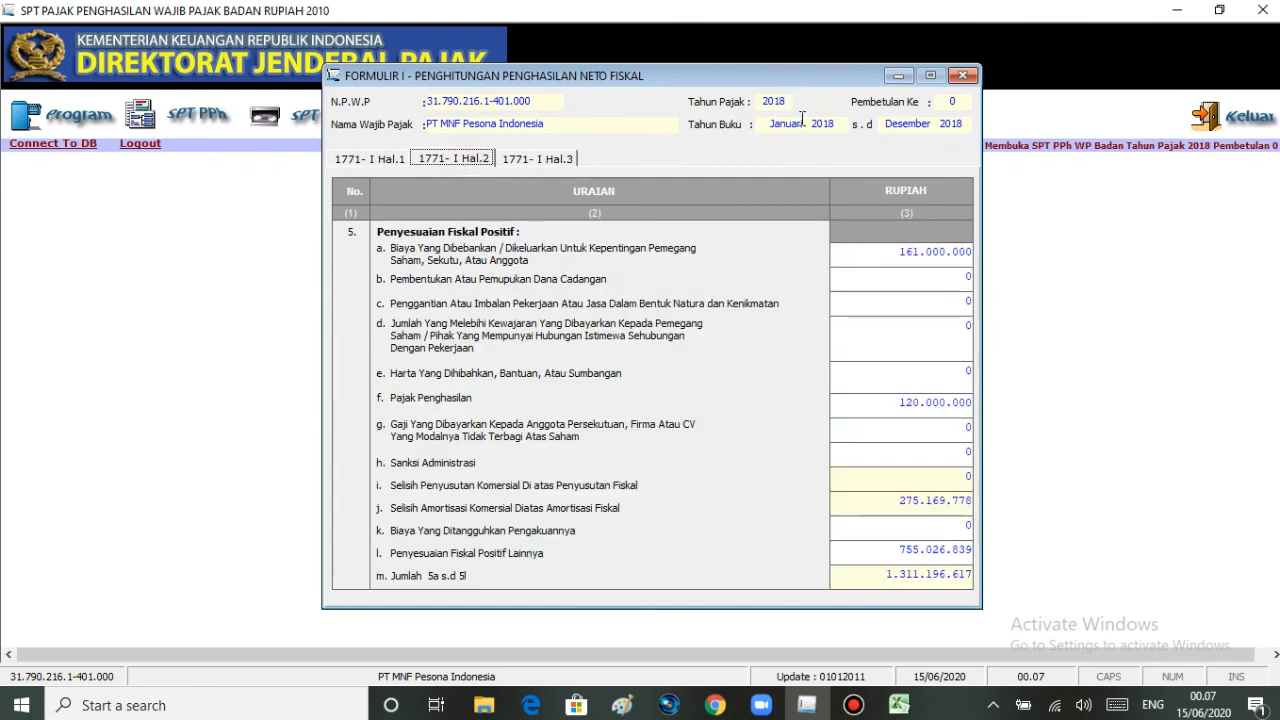
# - Close Formulir 1771-I, saving its data
pyautogui.click(961, 76)
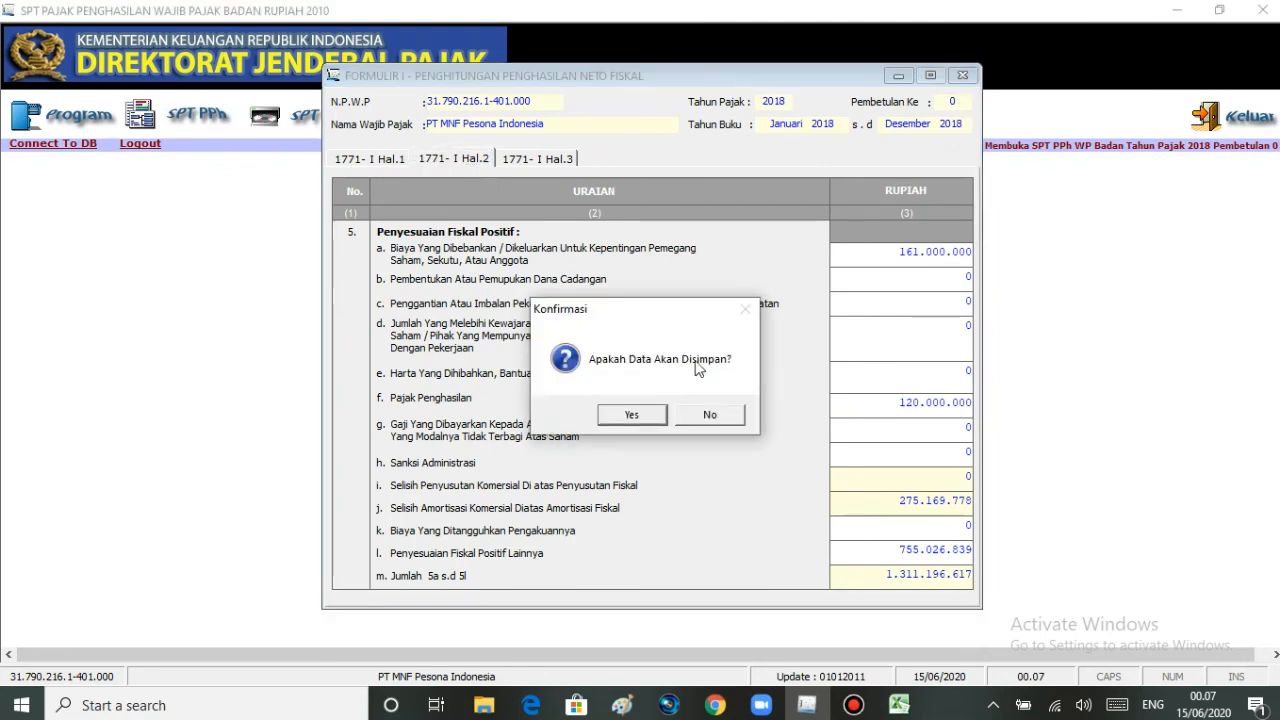
pyautogui.click(645, 415)
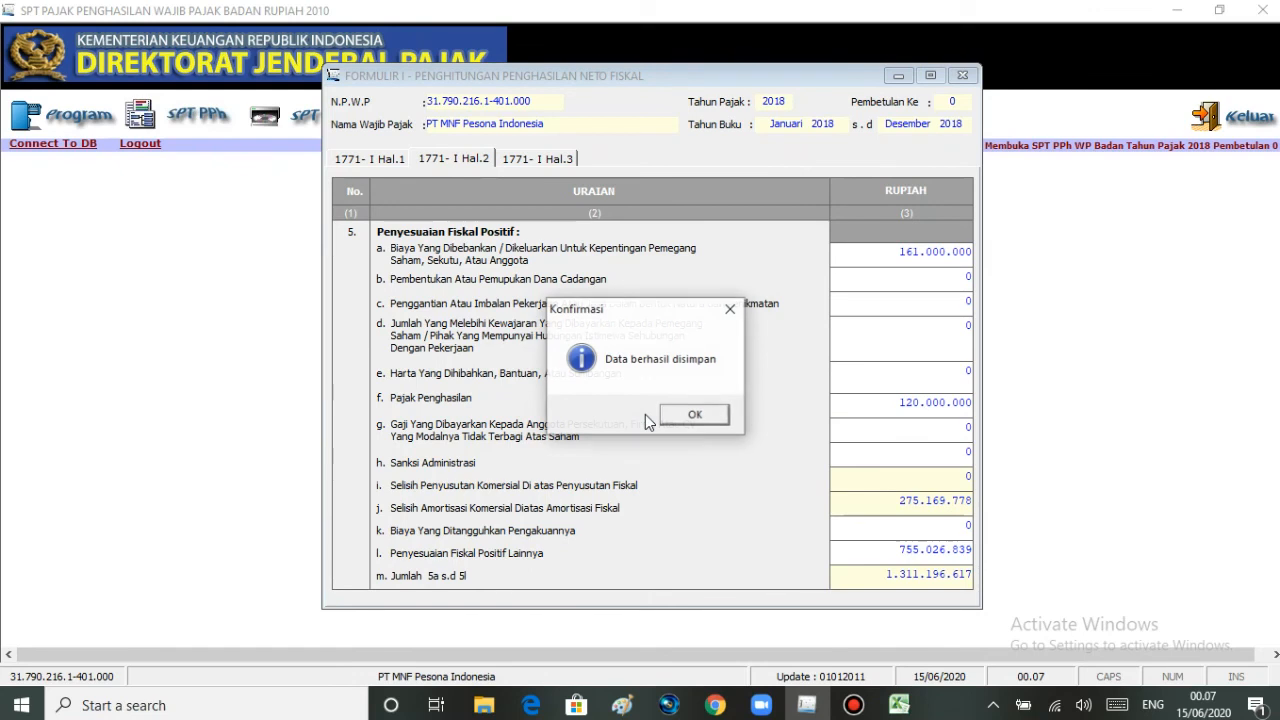
pyautogui.click(680, 418)
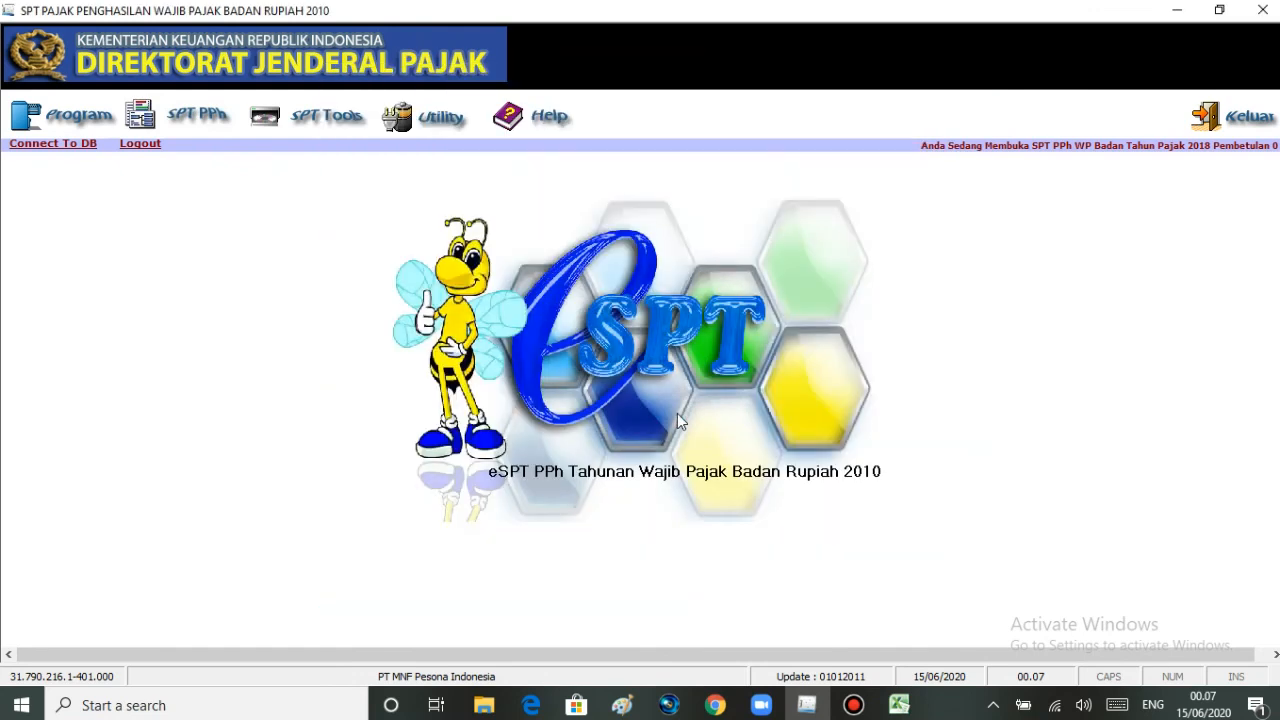